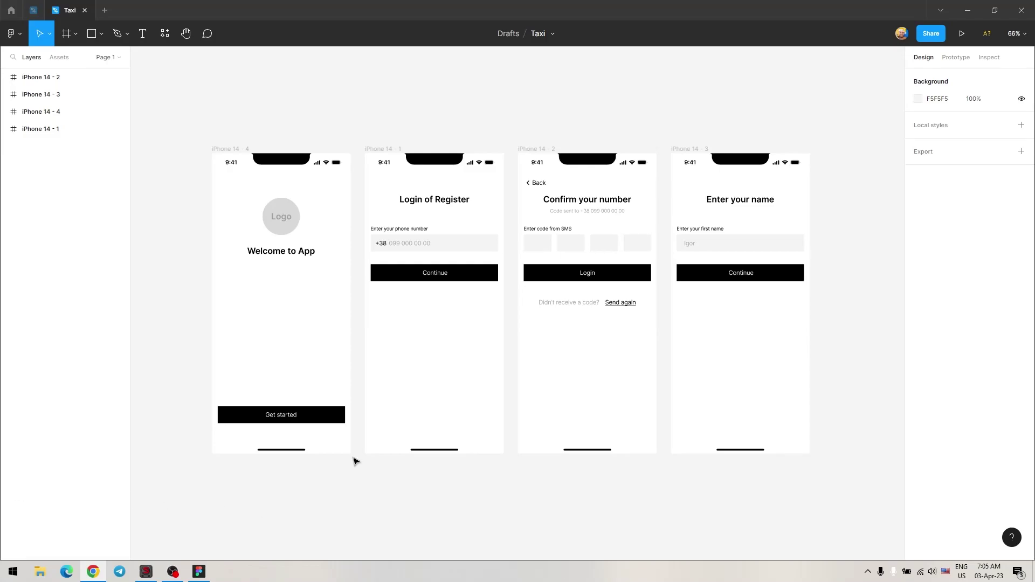
Step: Rename the first two screens 'Welcome' and 'Login or Register'
click(226, 149)
double_click(226, 149)
text(Welcome)
key(Return)
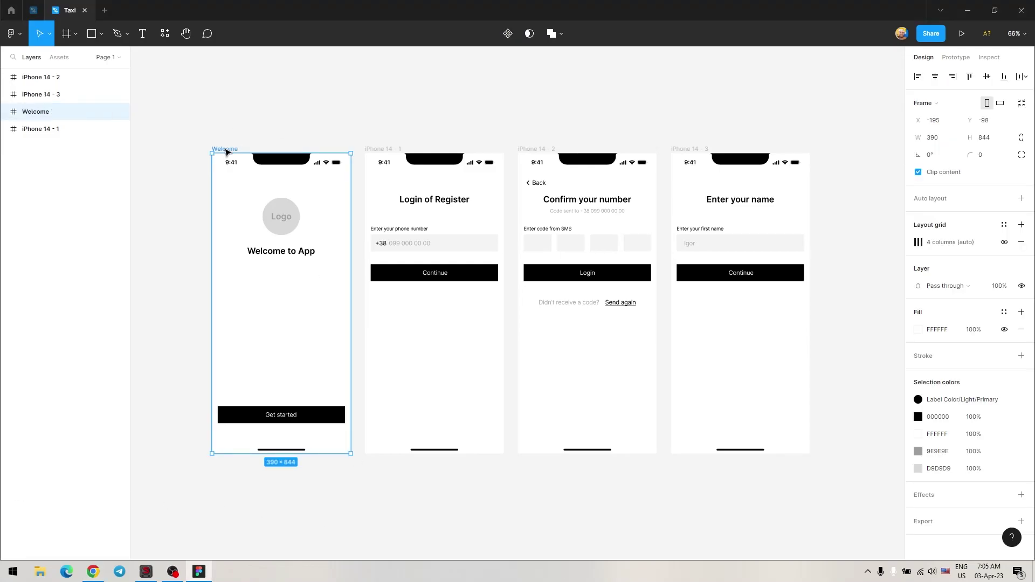
click(372, 149)
double_click(372, 149)
text(Login or)
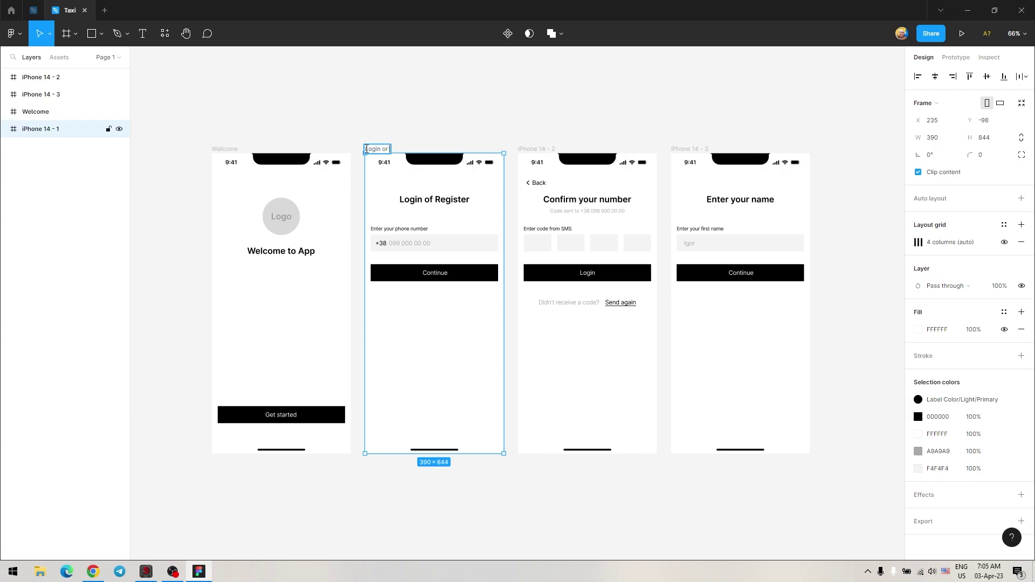
text(ter)
key(Return)
Step: Rename the third and fourth screens 'Number Confirmation' and 'User Name'
click(537, 149)
double_click(537, 149)
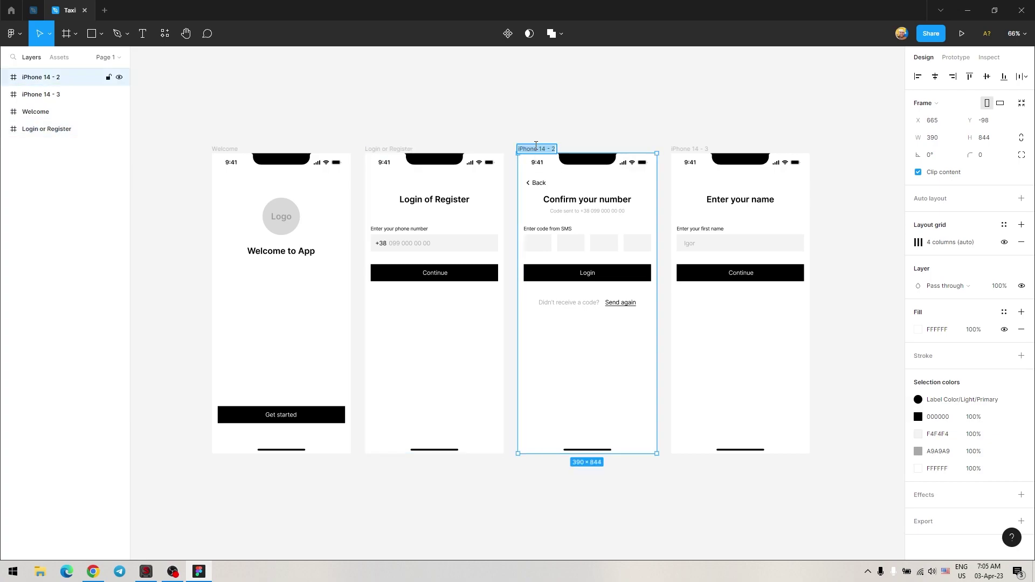
text(Number Confirmat)
text(ion)
key(Return)
double_click(682, 149)
key(BackSpace)
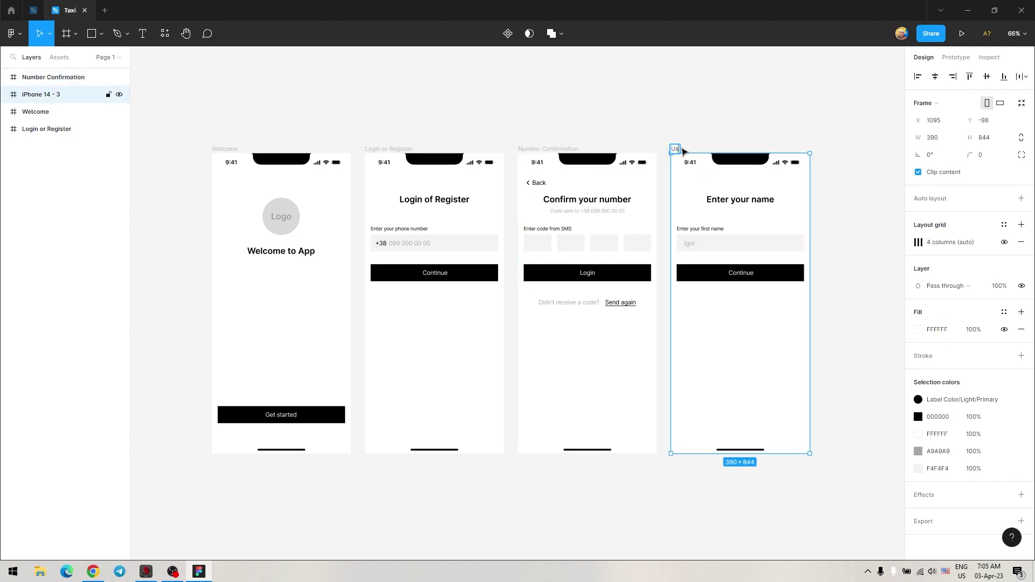
text(er Name)
key(Return)
Step: Duplicate the User Name screen into the empty space to its right
drag(712, 247, 621, 250)
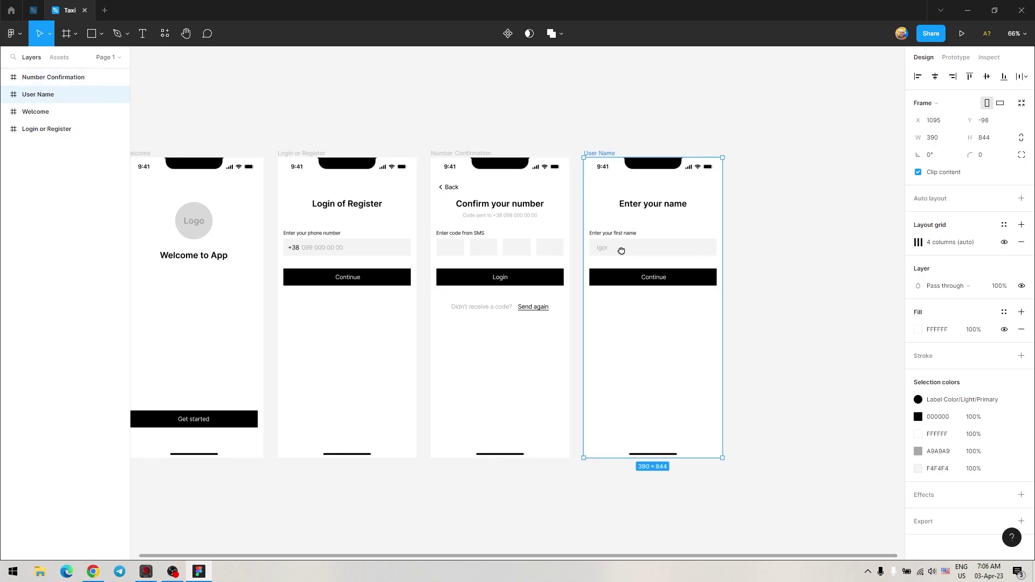
scroll(707, 268, right, 3)
scroll(698, 275, right, 5)
drag(698, 275, 607, 268)
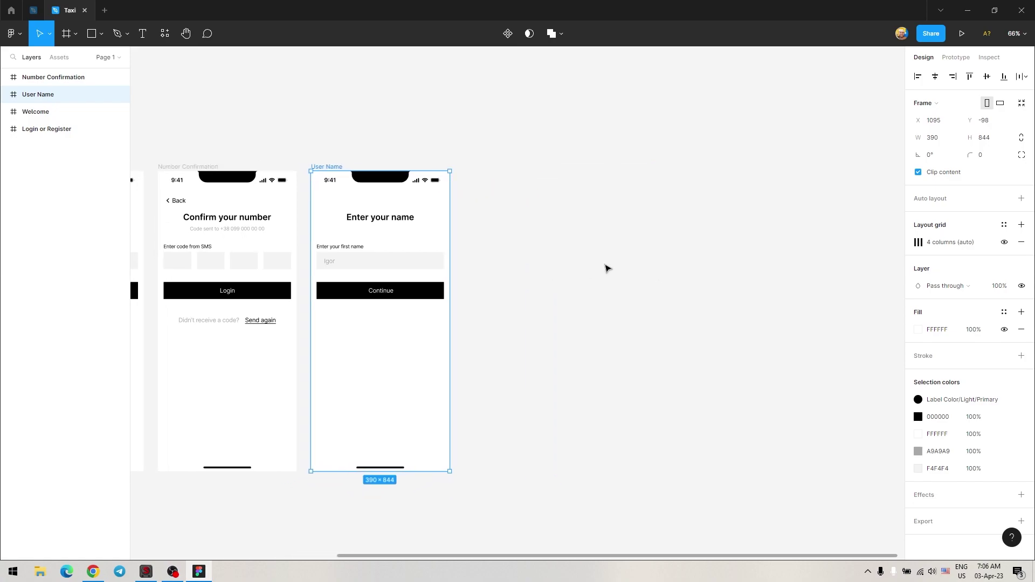
drag(328, 166, 578, 167)
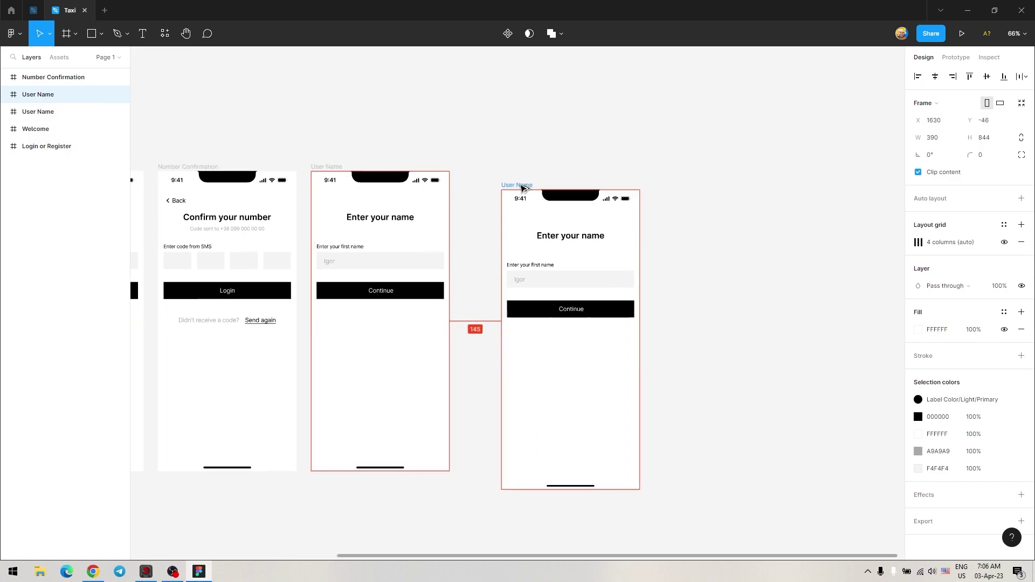
Step: Delete the copy's Continue button and title
click(601, 290)
key(Delete)
click(621, 218)
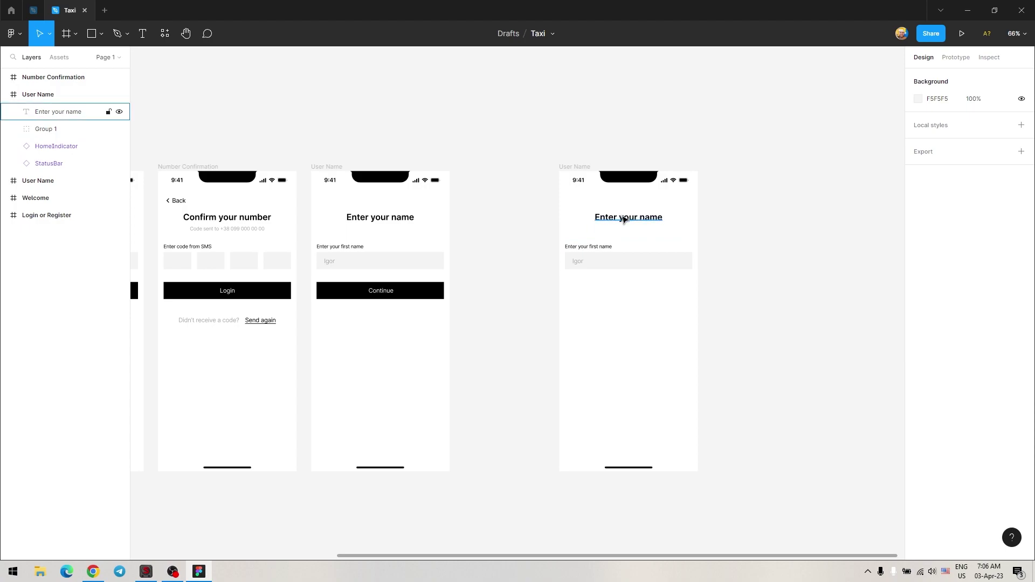
key(Delete)
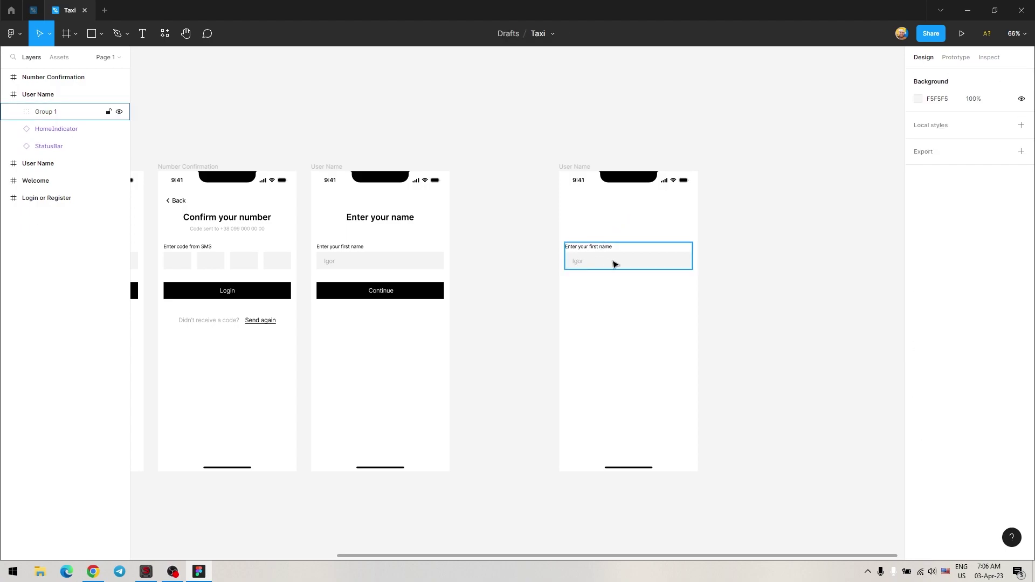
Step: Relabel the copied field 'Enter your current location' with placeholder 'Khreshchatyk, 1'
click(592, 248)
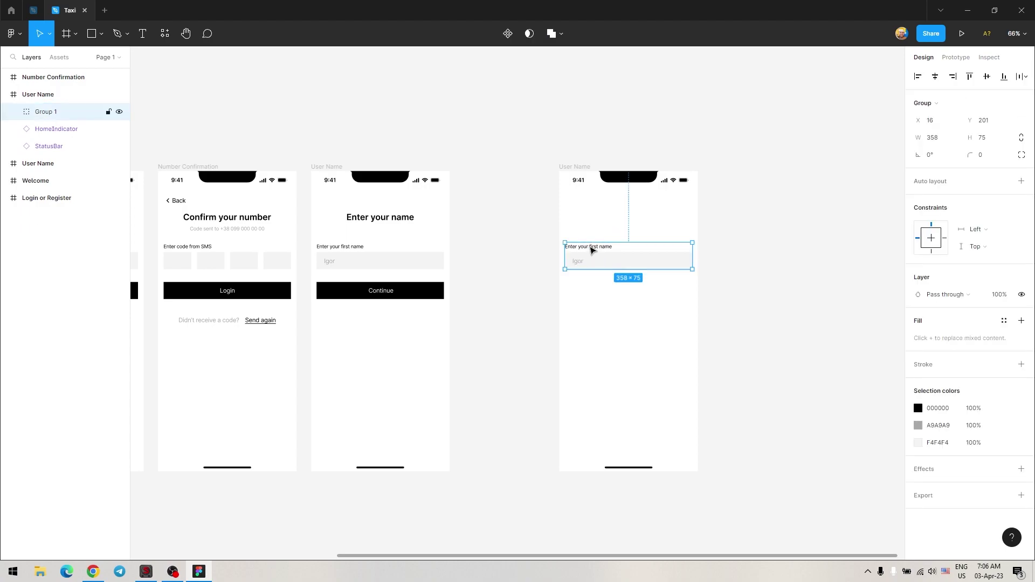
double_click(592, 248)
text(Enter )
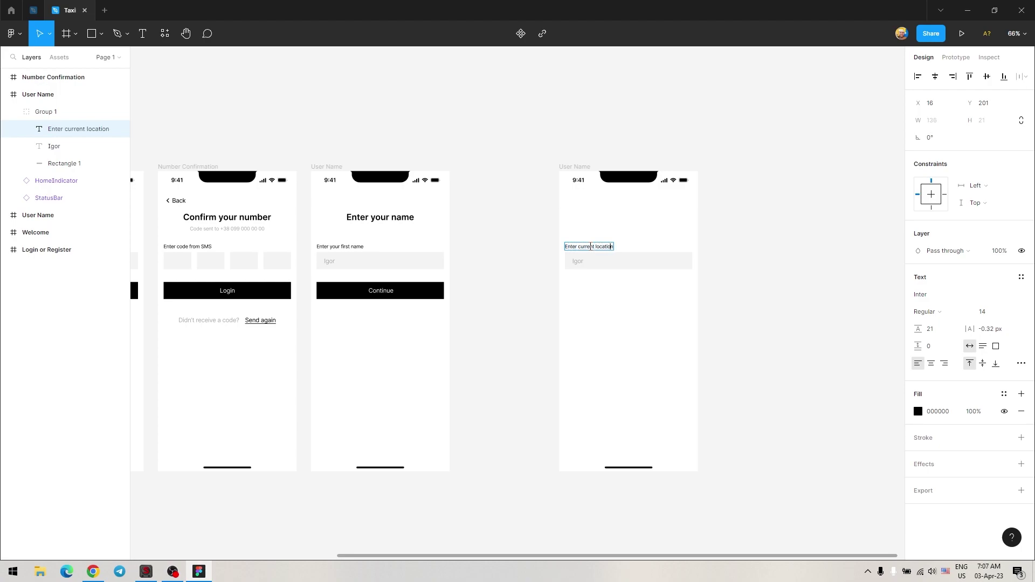
text(your)
key(Escape)
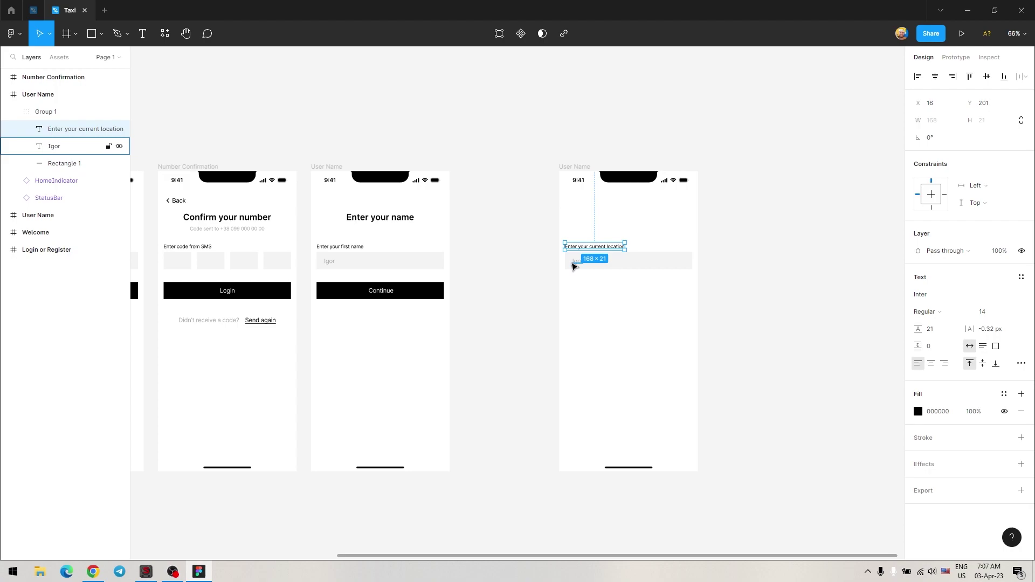
double_click(576, 261)
text(Khreshcha)
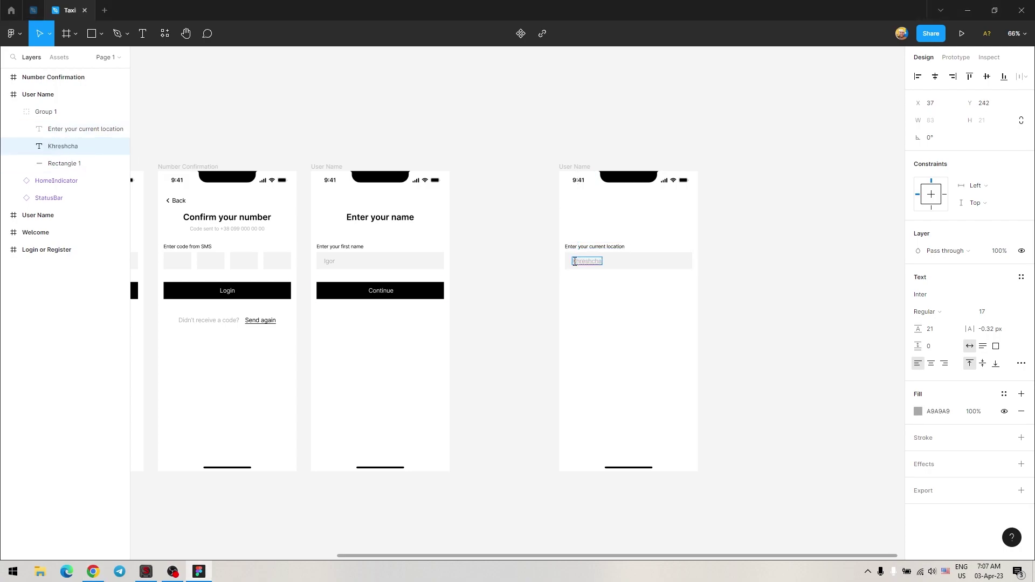
text(tyk, 1)
key(Escape)
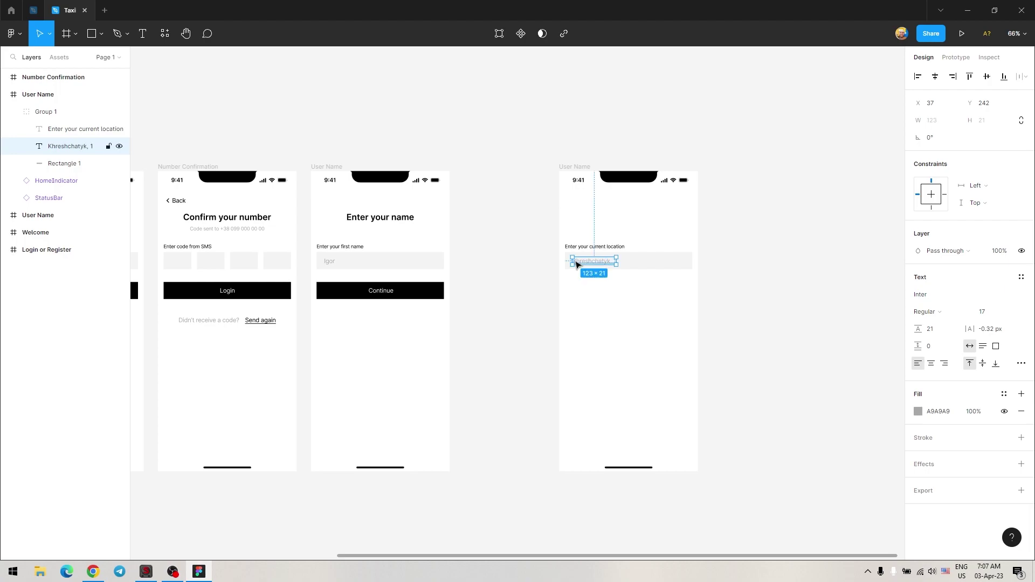
key(Escape)
Step: Duplicate the field below and change it to 'Where to go?' with 'Bohdana Khmelnytskogo, 1'
drag(596, 263, 595, 304)
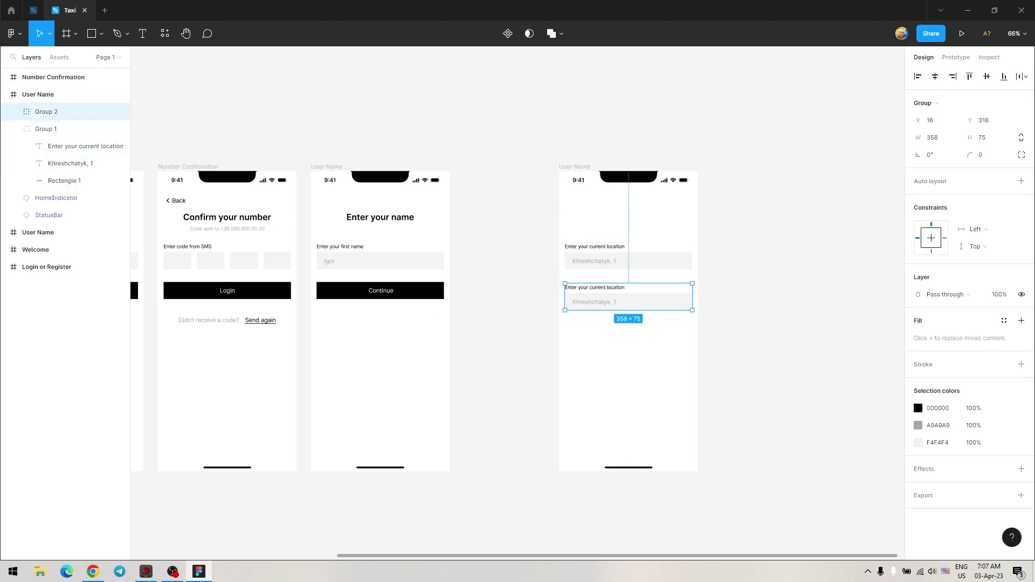
double_click(602, 291)
text(Where)
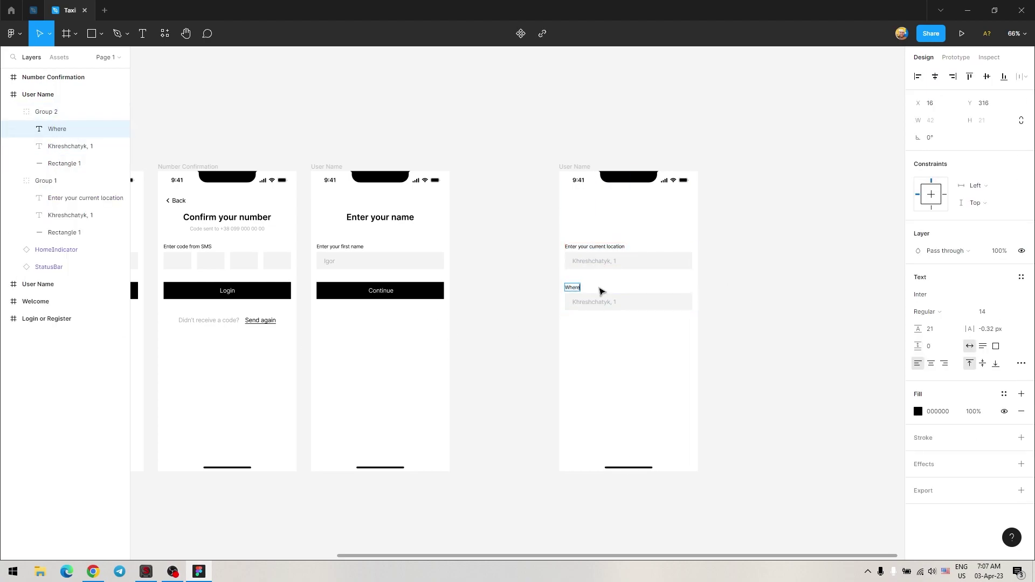
text( to go)
text(?)
key(Escape)
double_click(591, 302)
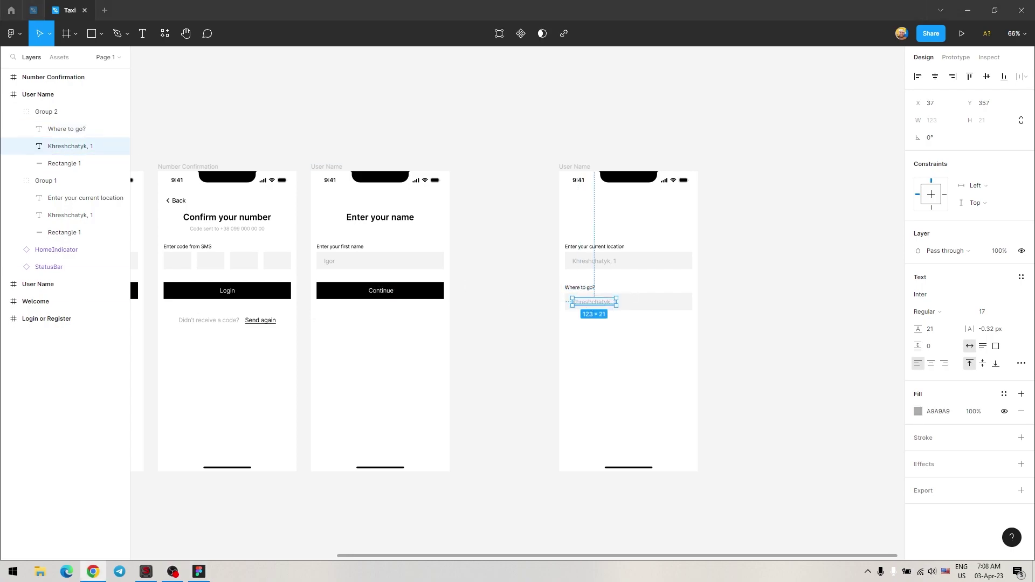
text(Bo)
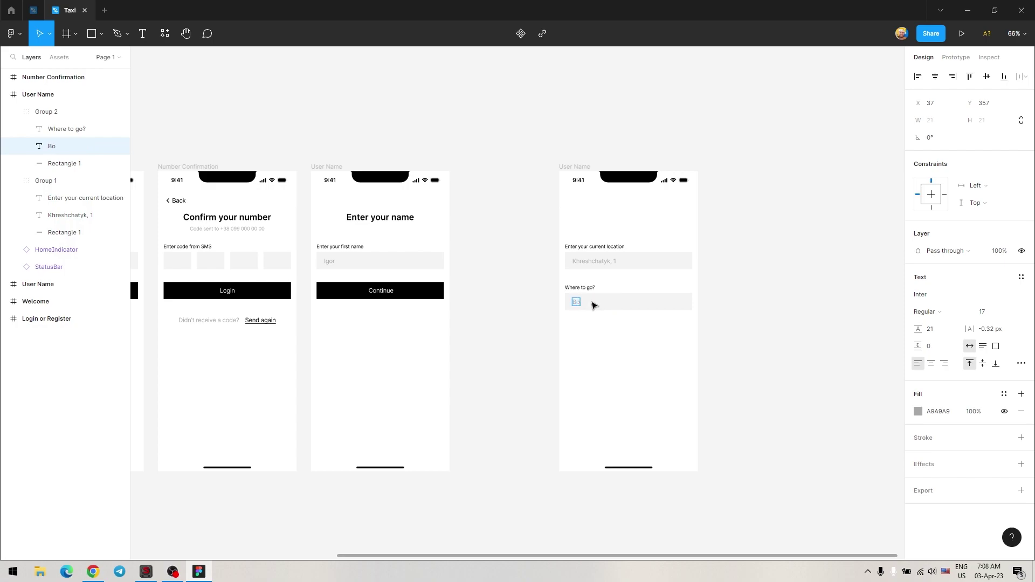
text(hdana Khmelnyts)
text(kogo, 1)
key(Escape)
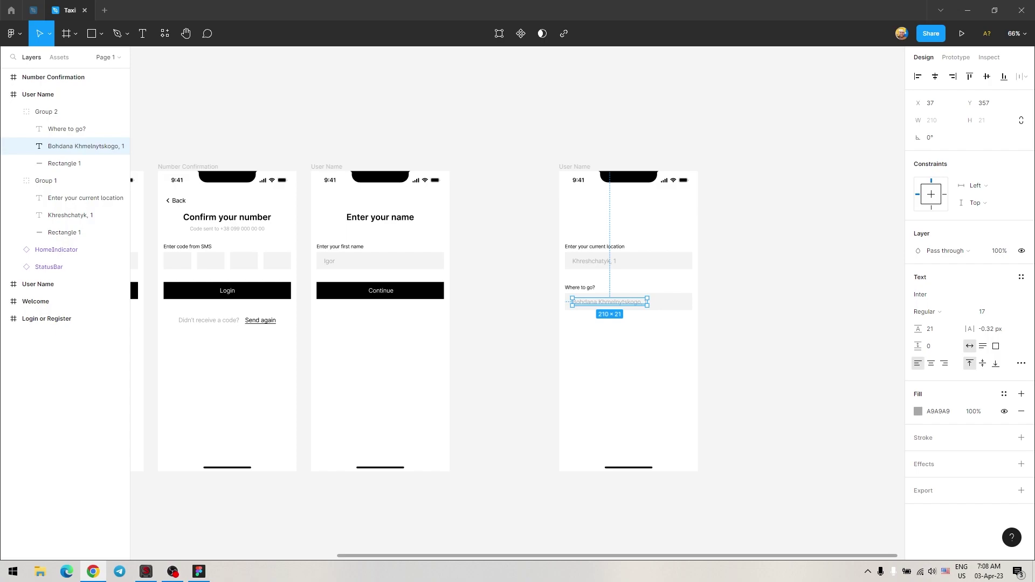
click(513, 374)
Step: Toggle the layout grids on and off, then launch the Iconify plugin from Plugins
key(ctrl+shift+4)
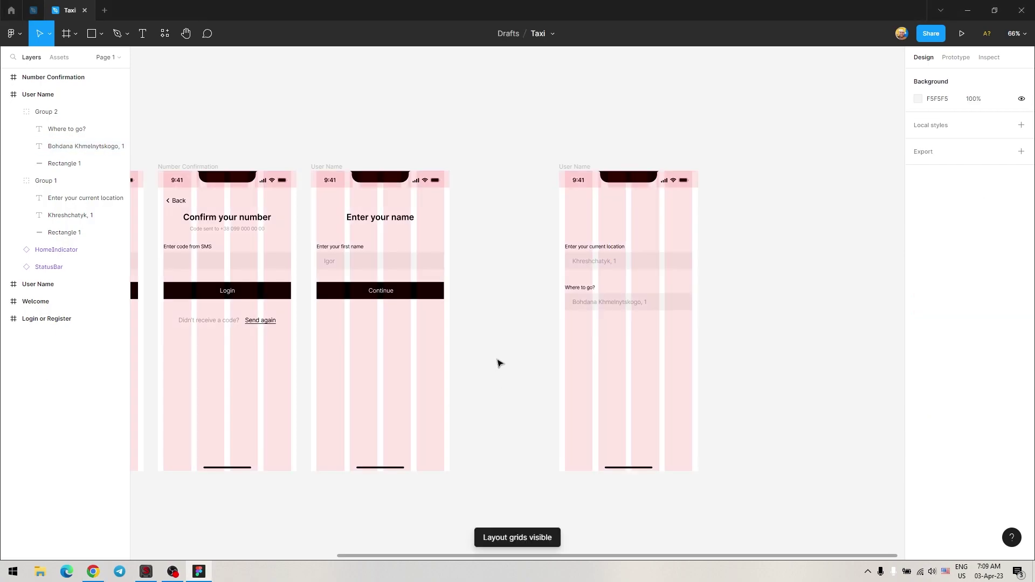
key(ctrl+shift+4)
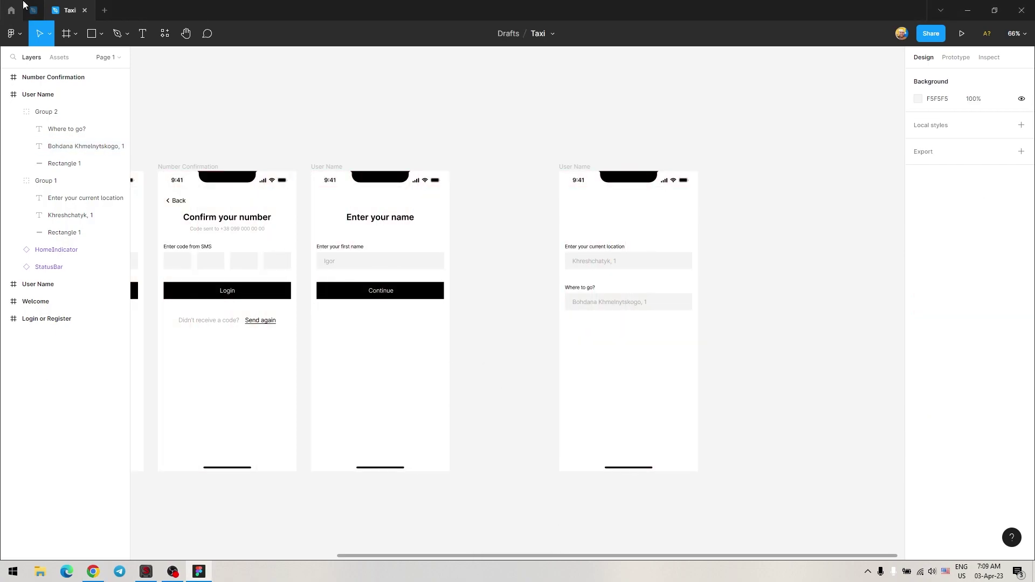
click(14, 34)
mouse_move(154, 208)
click(151, 195)
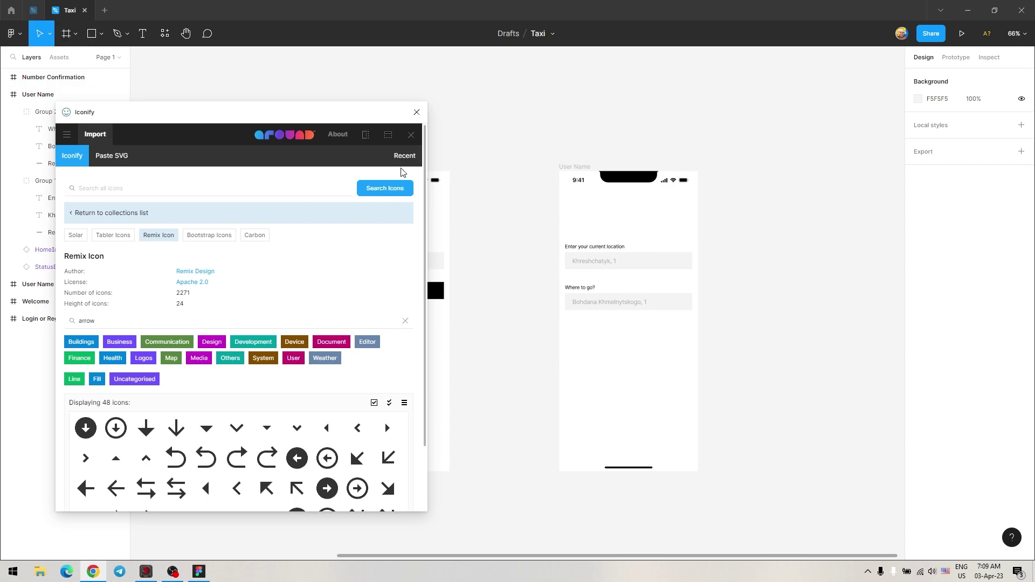
Step: Place Material Symbols icons: a location target in the current-location field, a home in 'Where to go?'
click(72, 213)
click(205, 286)
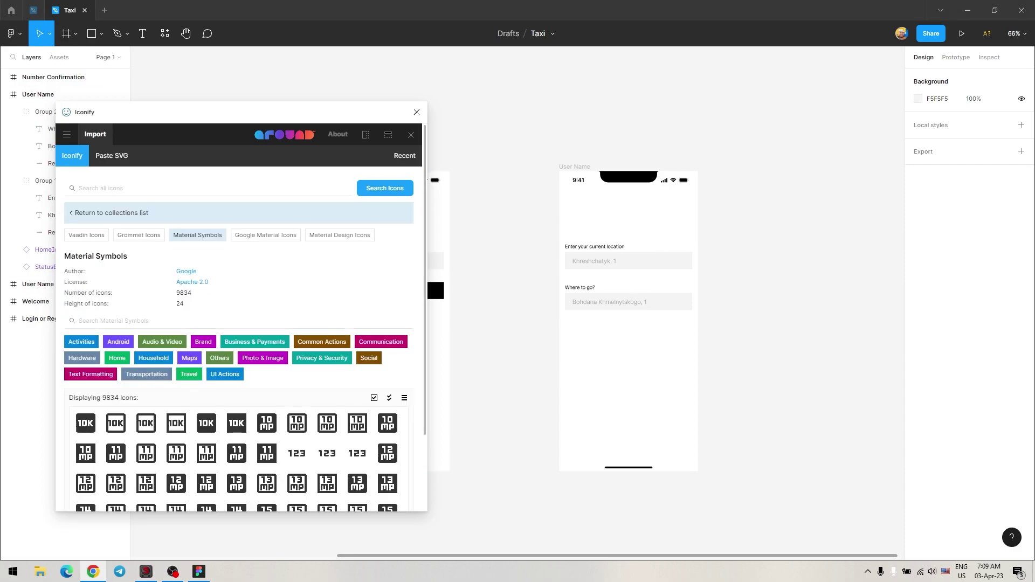
text(location)
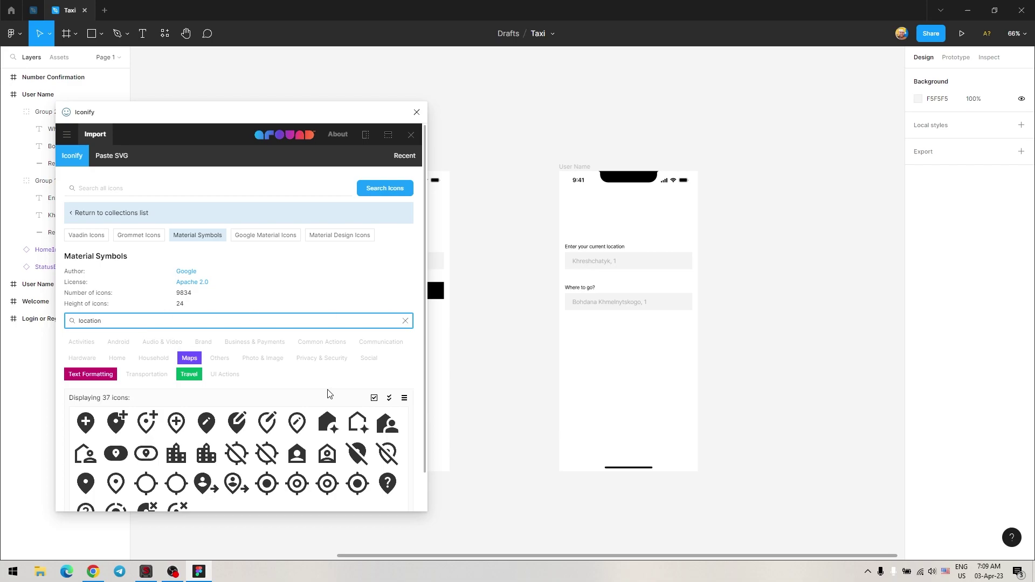
drag(267, 483, 668, 261)
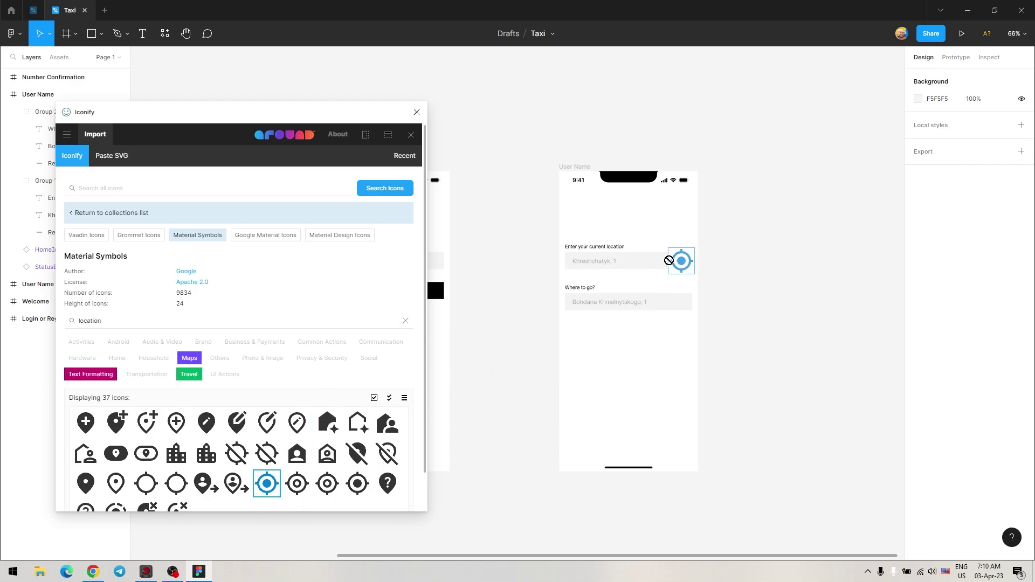
double_click(88, 320)
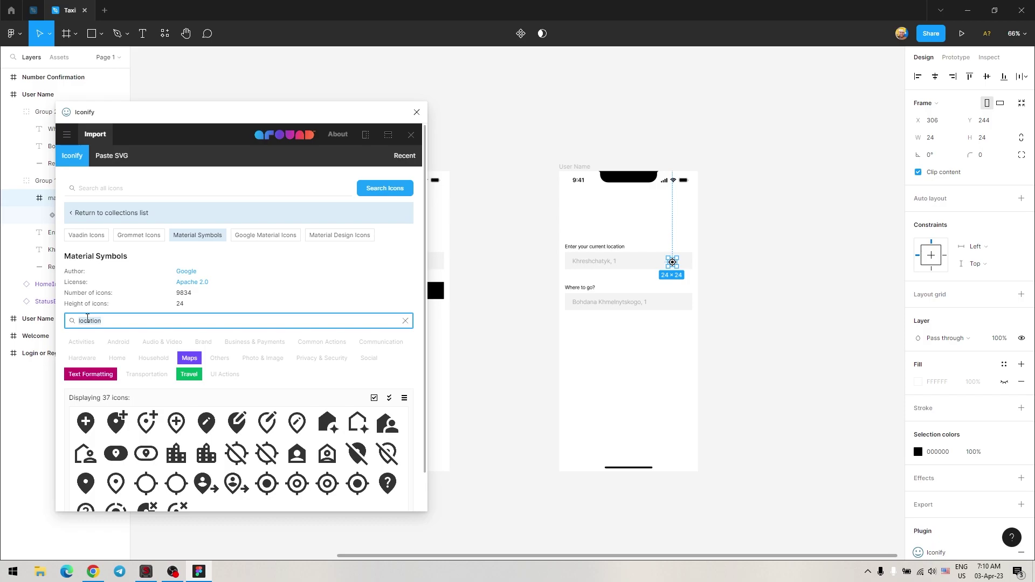
text(hou)
drag(237, 484, 612, 352)
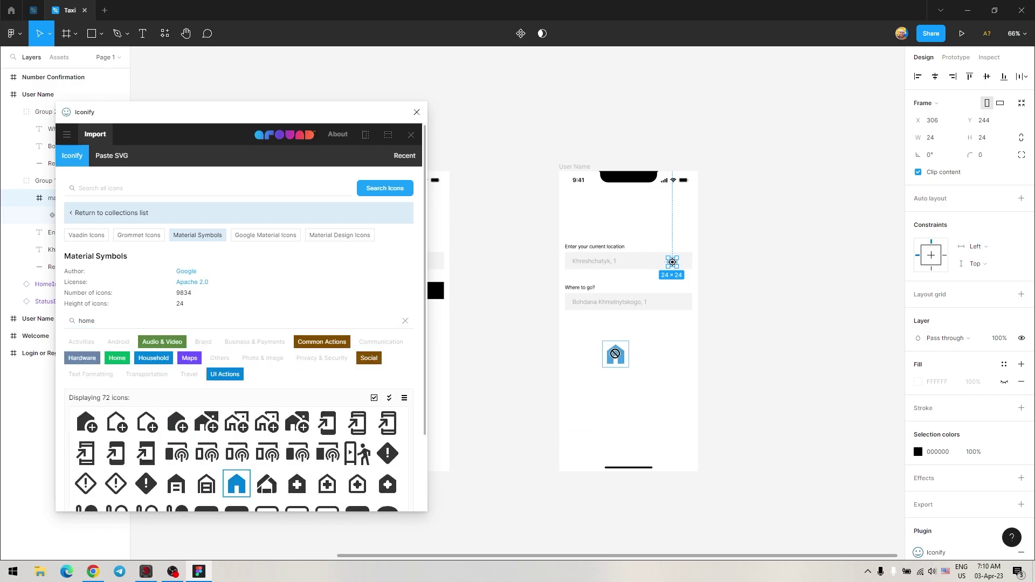
Step: Import a Material Design Icons office-building icon found by searching 'bui'
double_click(94, 320)
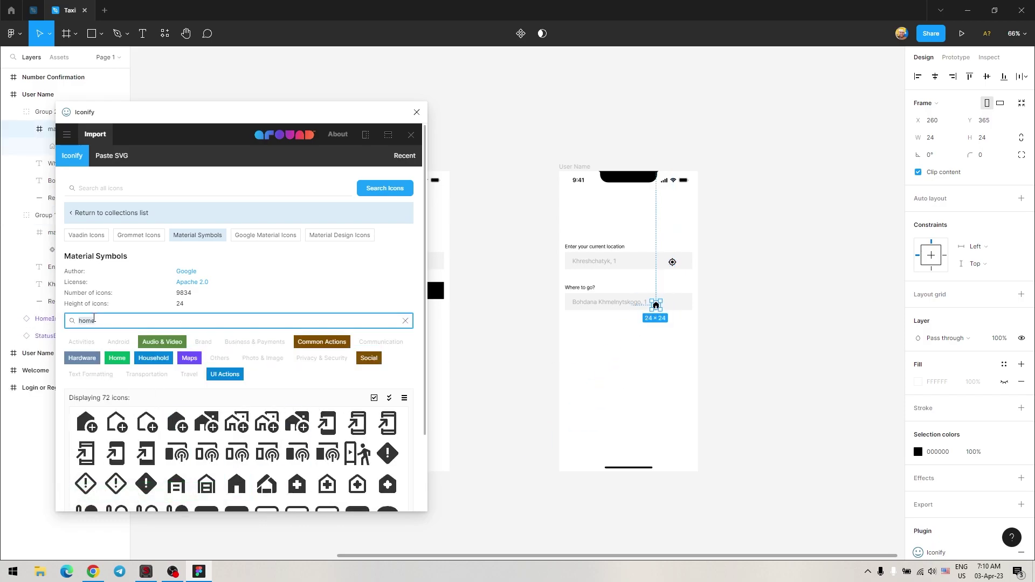
text(office)
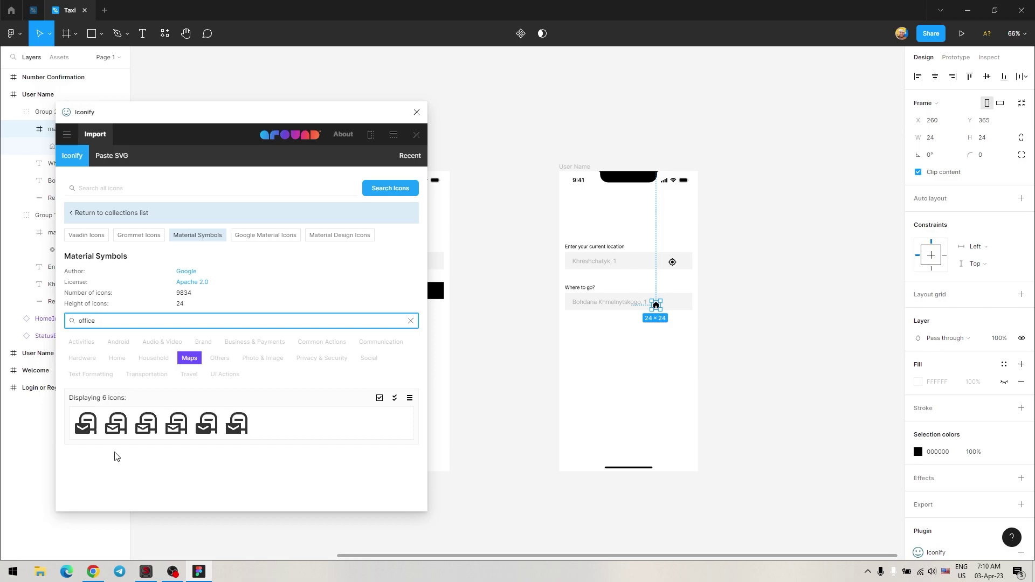
key(alt+Tab)
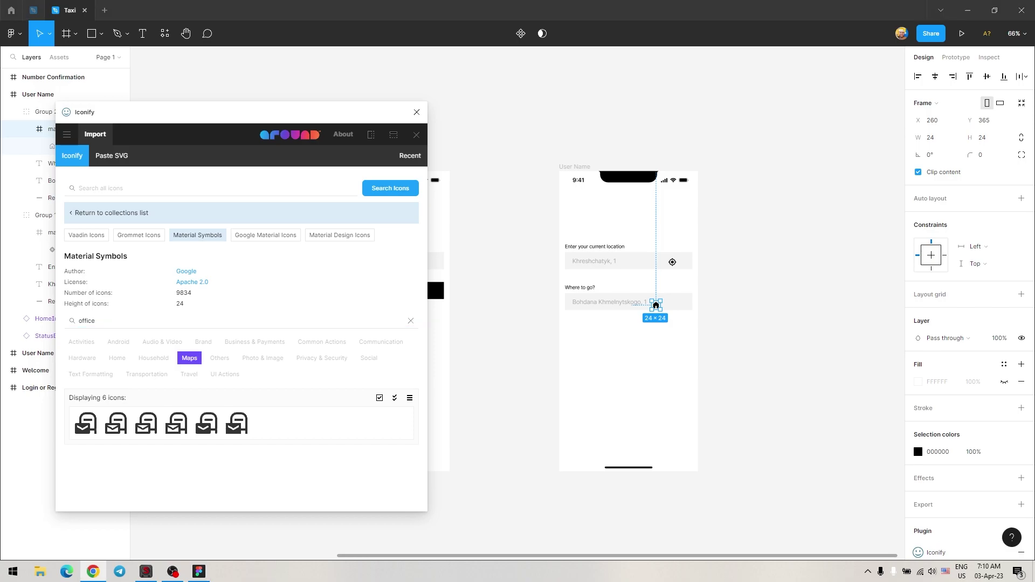
double_click(113, 321)
text(build)
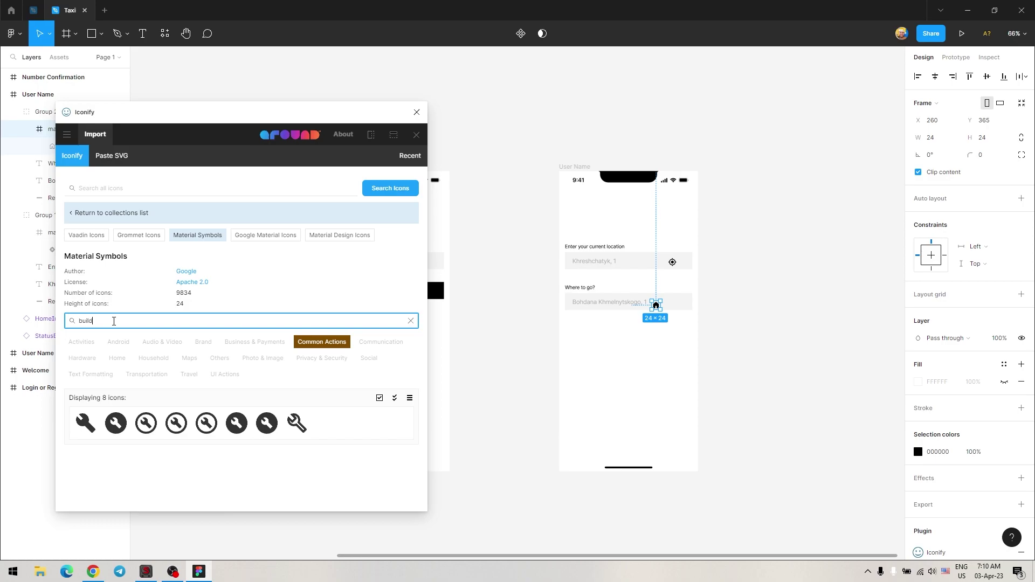
key(BackSpace)
key(BackSpace)
key(BackSpace)
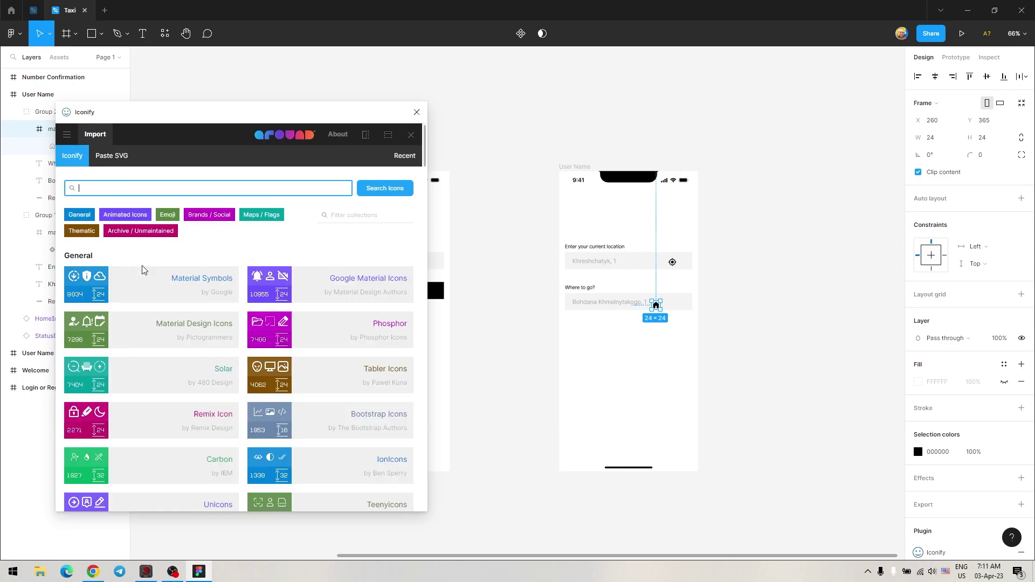
click(136, 305)
text(ui)
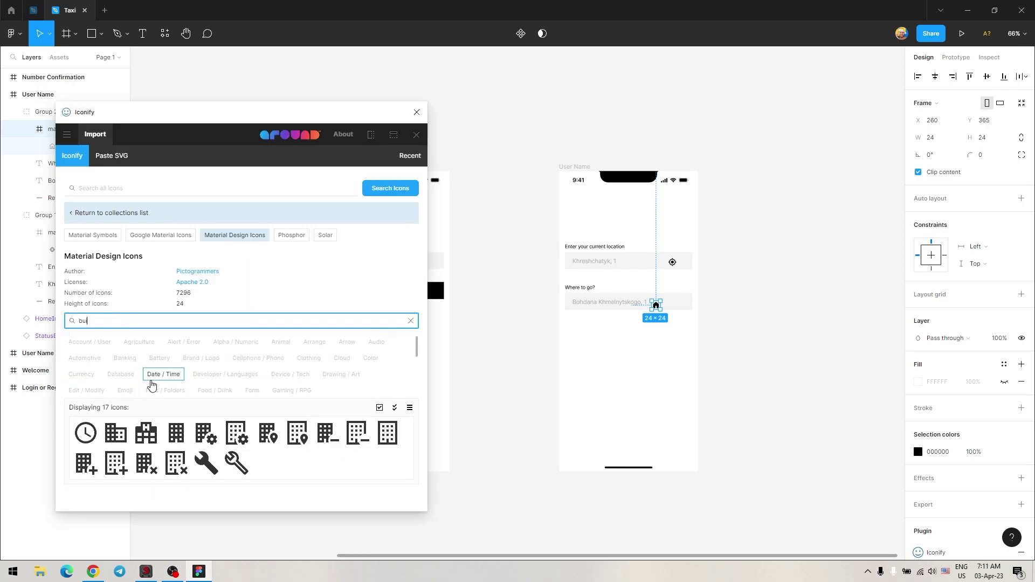
click(176, 433)
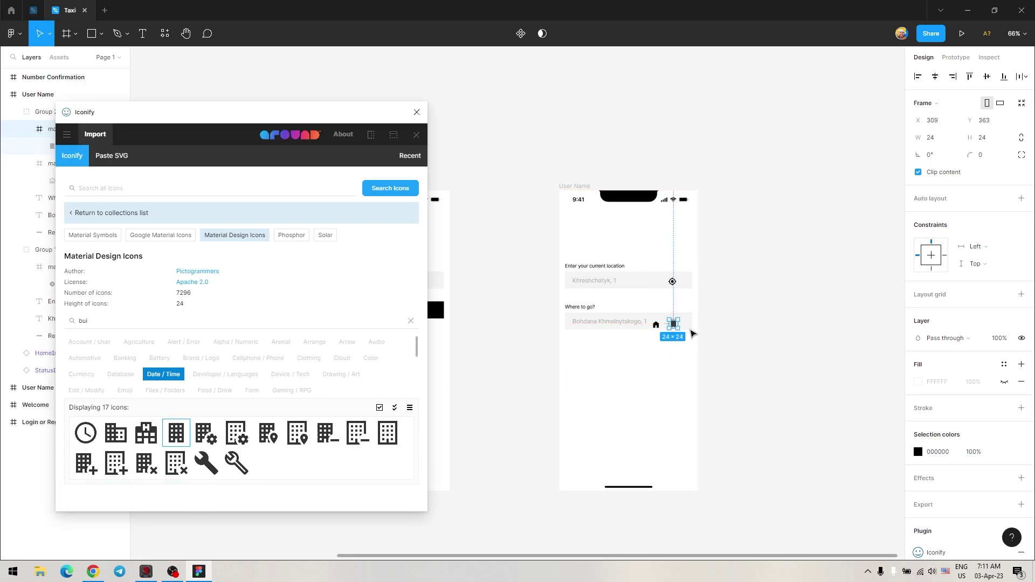
Step: Select the current-location field's layers
scroll(691, 332, up, 5)
click(417, 112)
drag(701, 176, 410, 243)
Step: Ungroup the current-location field and move its locate icon further right
right_click(653, 227)
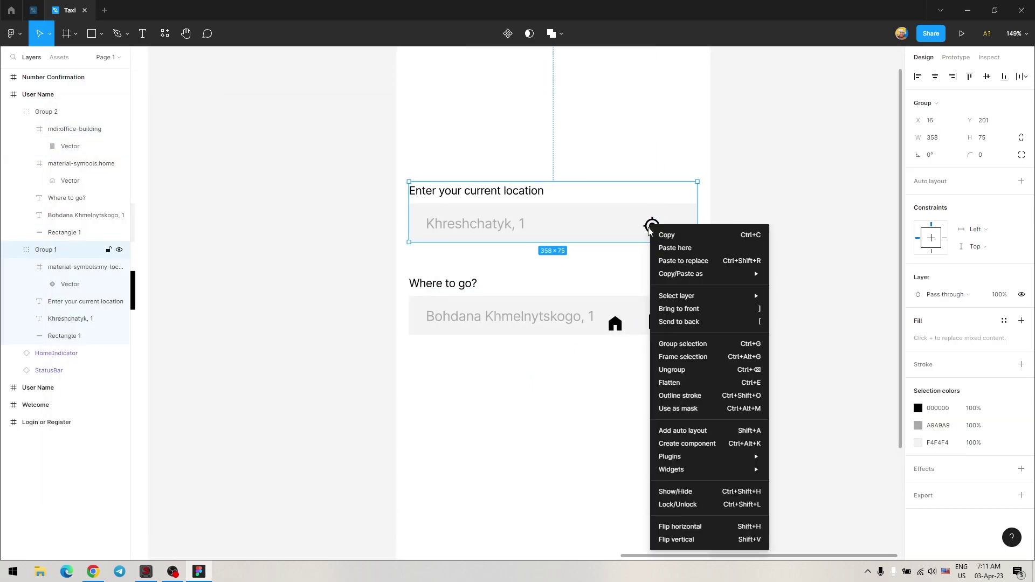
click(664, 233)
drag(653, 226, 675, 223)
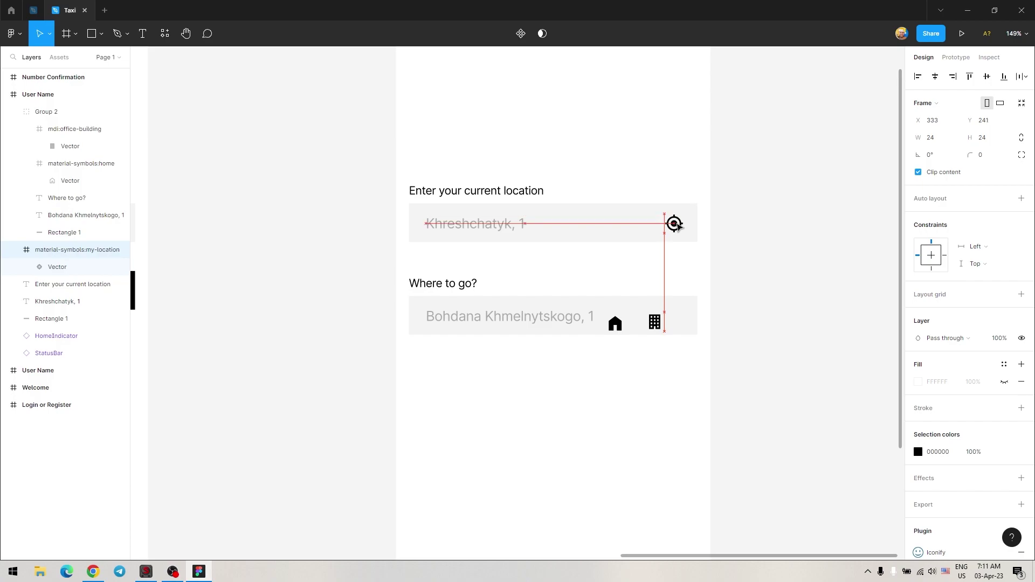
click(475, 223)
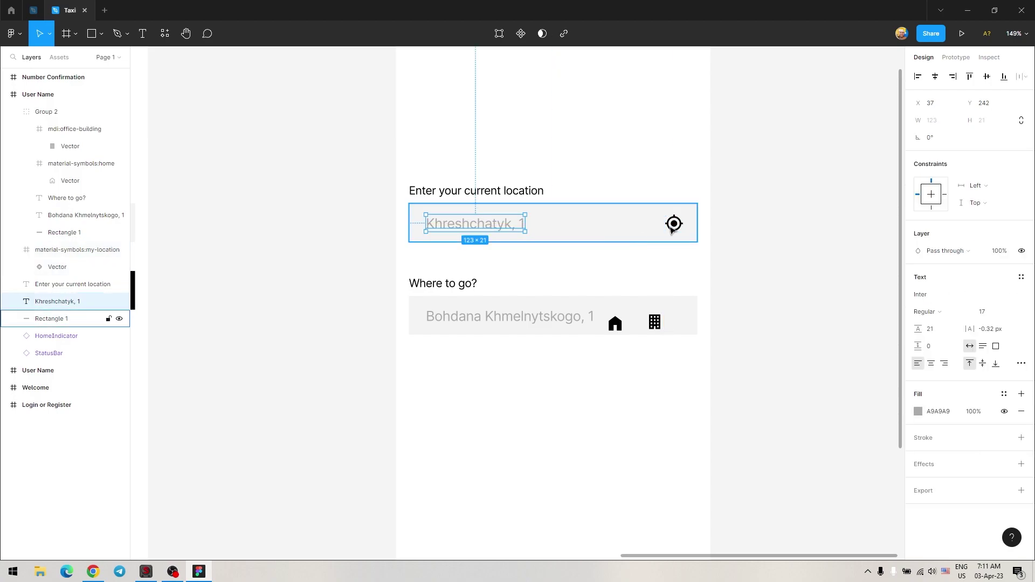
click(987, 76)
key(ctrl+z)
shift+click(600, 230)
shift+click(674, 223)
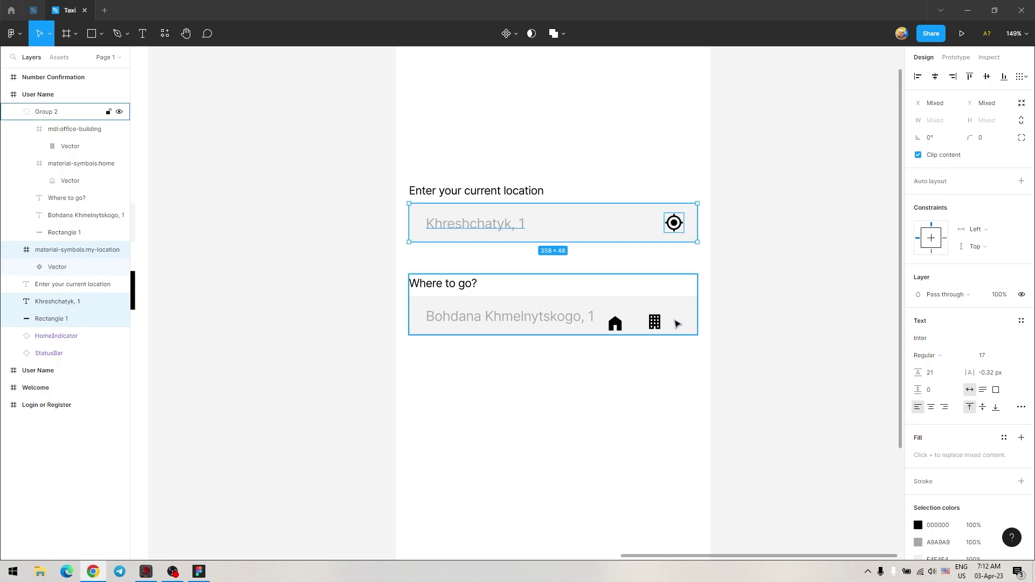
Step: Ungroup the 'Where to go?' field and shift its home and office-building icons right
right_click(641, 323)
click(660, 376)
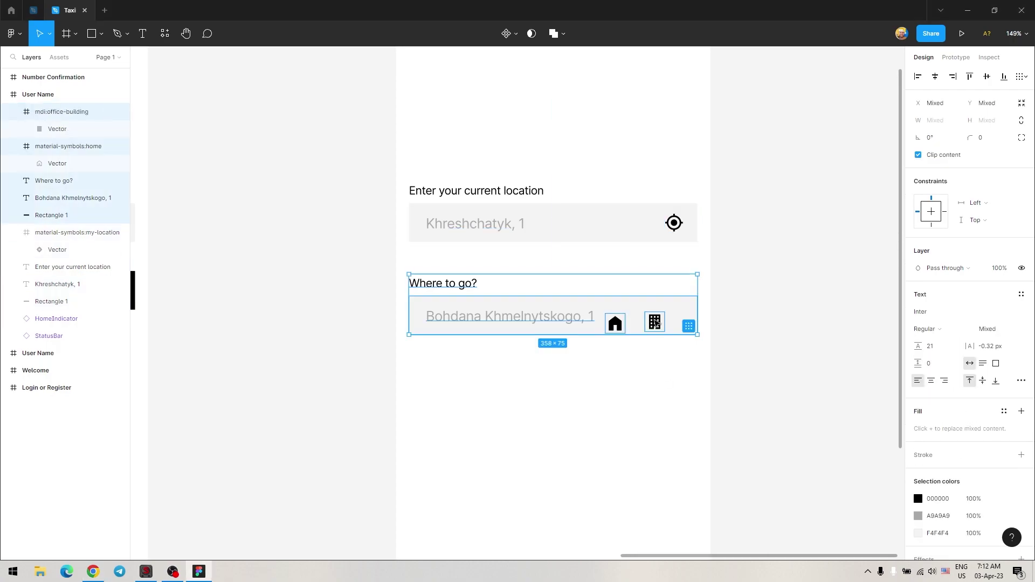
click(619, 324)
drag(619, 324, 673, 326)
shift+click(655, 326)
click(726, 339)
mouse_move(612, 370)
mouse_down()
mouse_move(460, 273)
mouse_move(413, 134)
mouse_up()
Step: Regroup each address field with its label and icons
key(ctrl+g)
key(ctrl+g)
click(673, 317)
drag(701, 359, 397, 273)
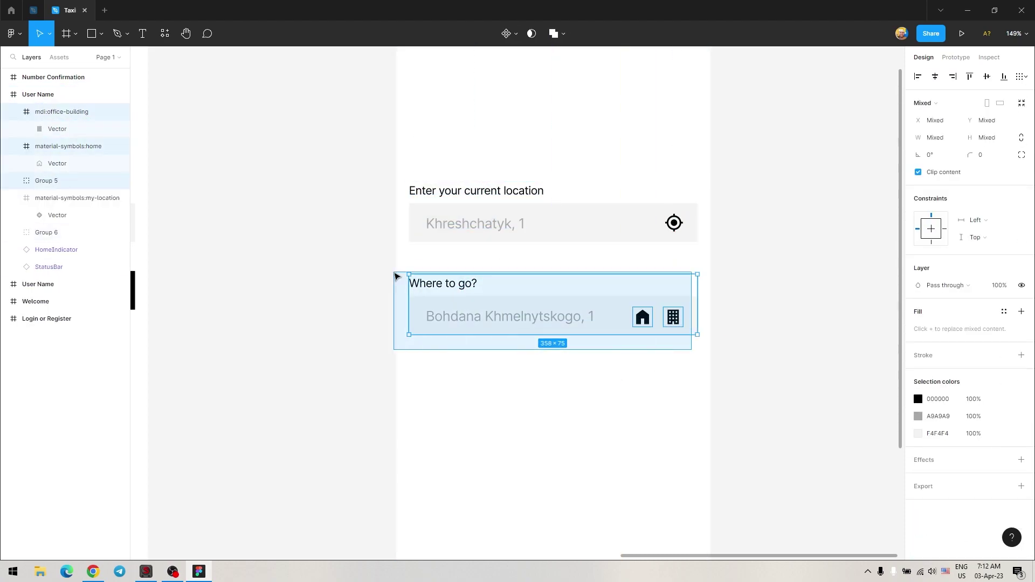
key(ctrl+g)
drag(402, 172, 725, 265)
key(ctrl+g)
Step: Move both field groups down to the bottom of the phone screen
scroll(512, 350, down, 1)
scroll(550, 352, down, 4)
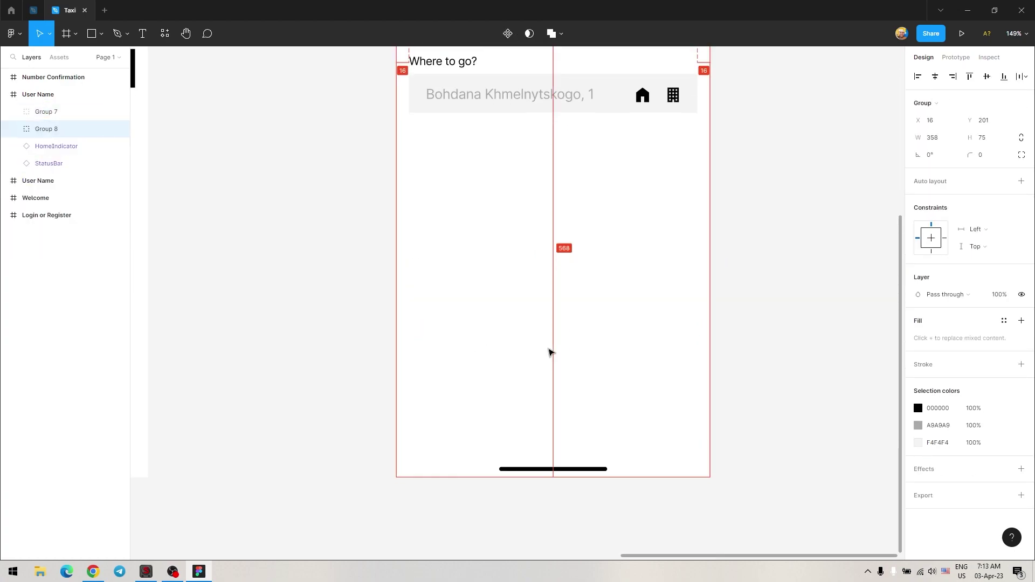
scroll(557, 307, up, 2)
shift+click(512, 216)
drag(513, 219, 507, 483)
Step: Draw a white rectangle across the lower screen, sent behind the address fields
click(536, 270)
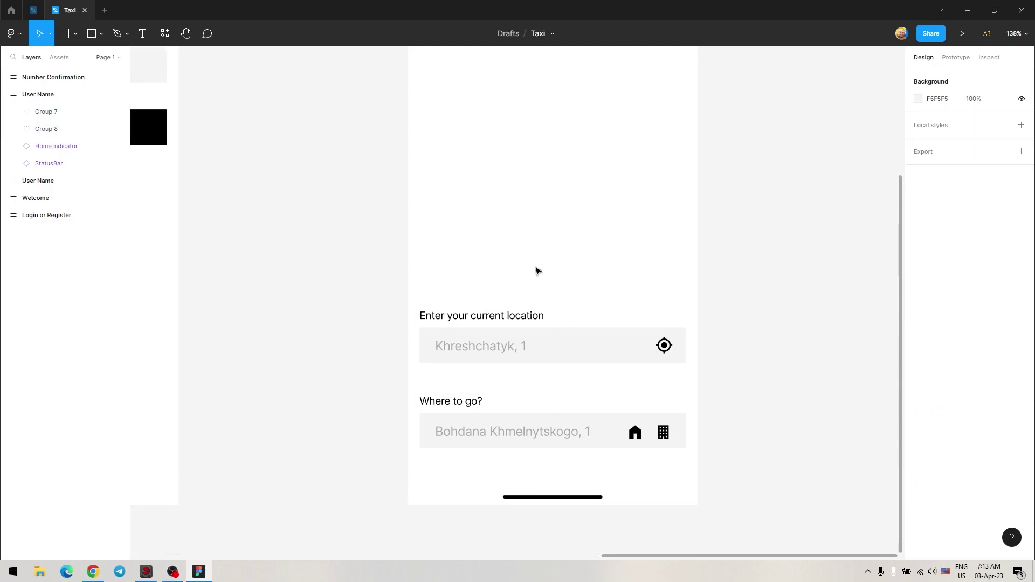
key(r)
drag(407, 281, 698, 505)
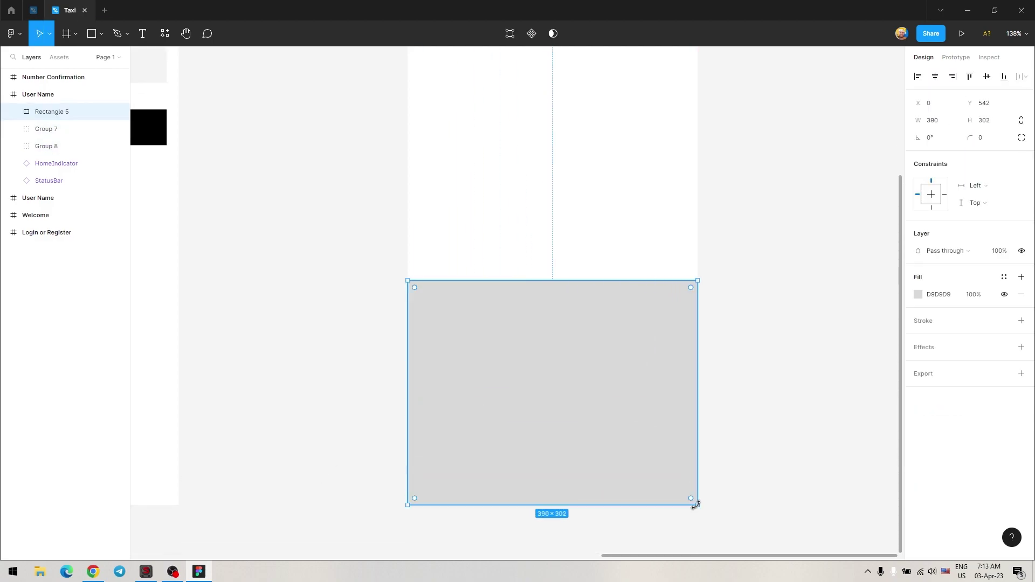
key(ctrl+bracketleft)
key(ctrl+bracketleft)
key(ctrl+bracketleft)
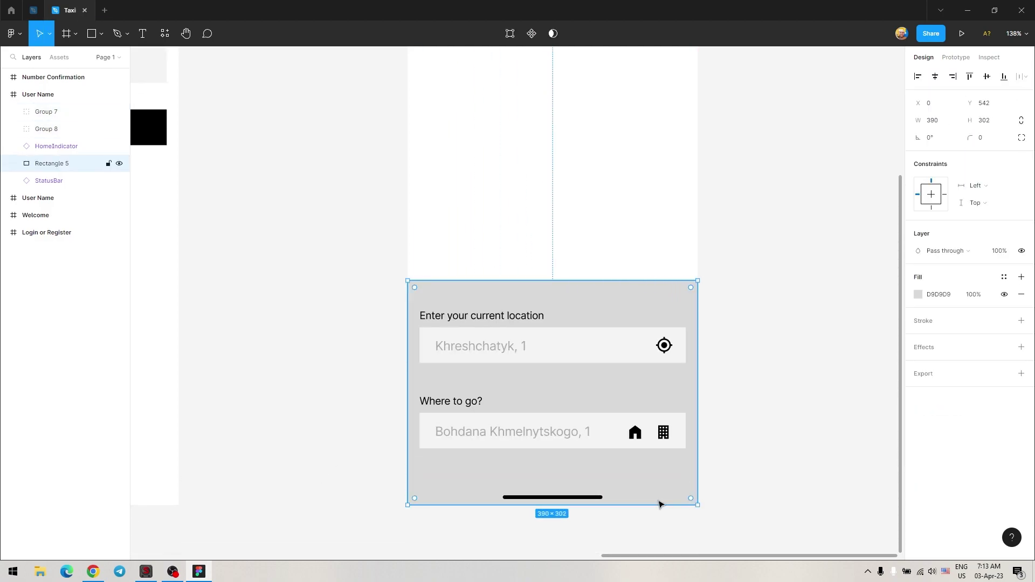
click(919, 294)
click(723, 303)
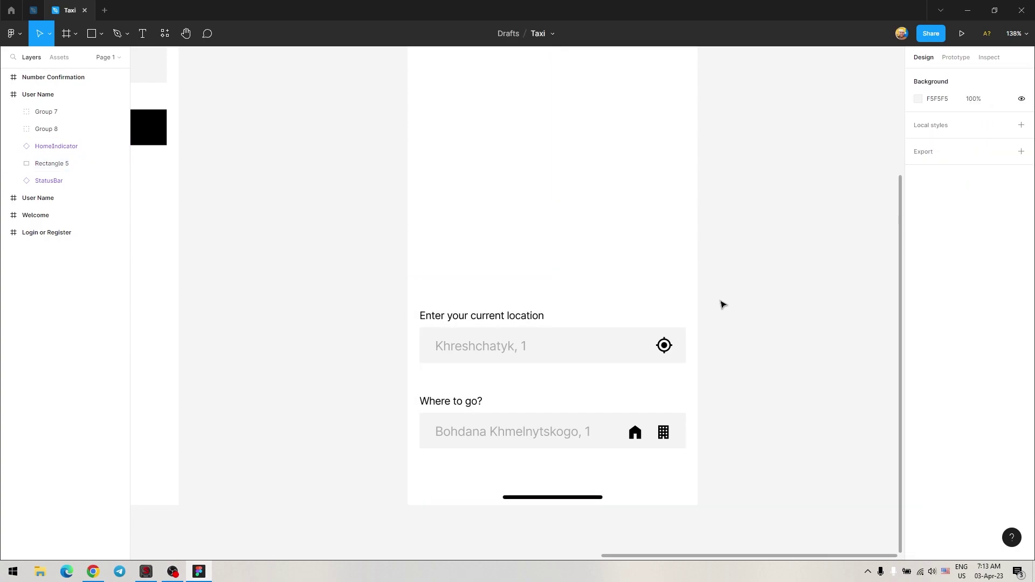
click(582, 227)
Step: Give the phone frame a light grey F2F2F2 fill
scroll(576, 218, up, 5)
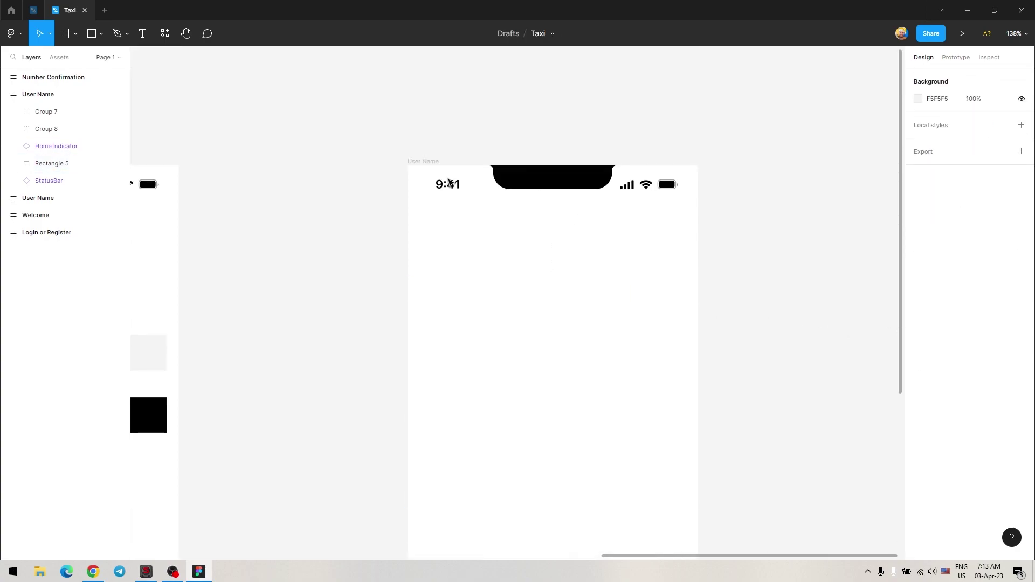
click(635, 212)
click(918, 330)
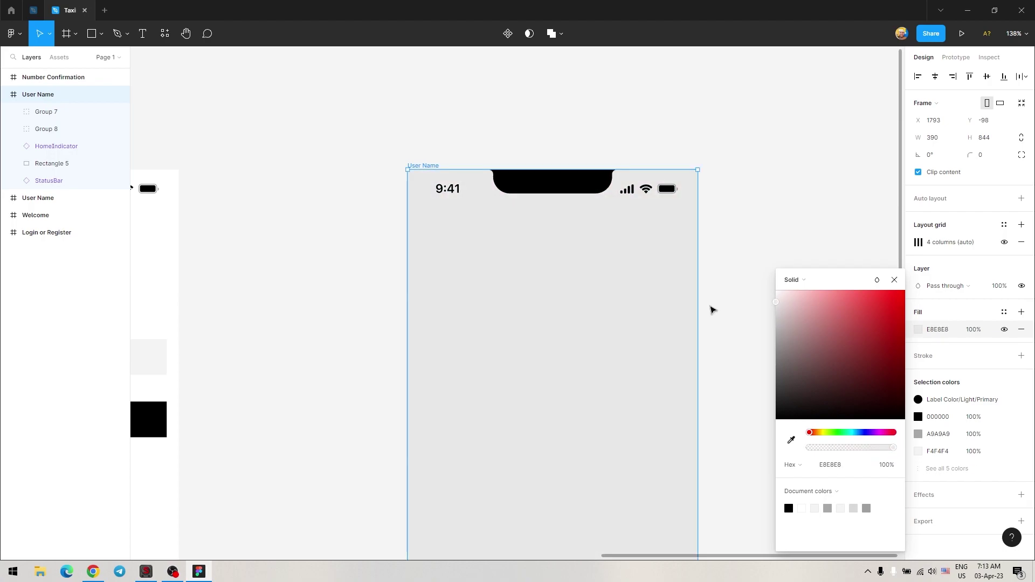
click(830, 465)
text(F2F2F2)
click(723, 419)
Step: Try D2D2D2 for the frame fill, then settle on E0E0E0
scroll(723, 419, down, 3)
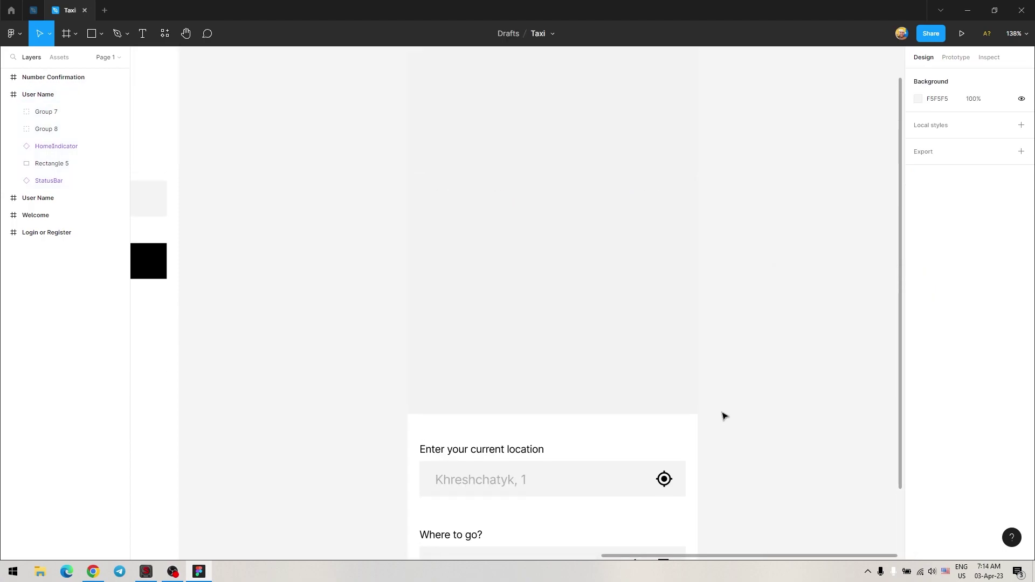
scroll(743, 184, up, 2)
click(421, 99)
click(938, 329)
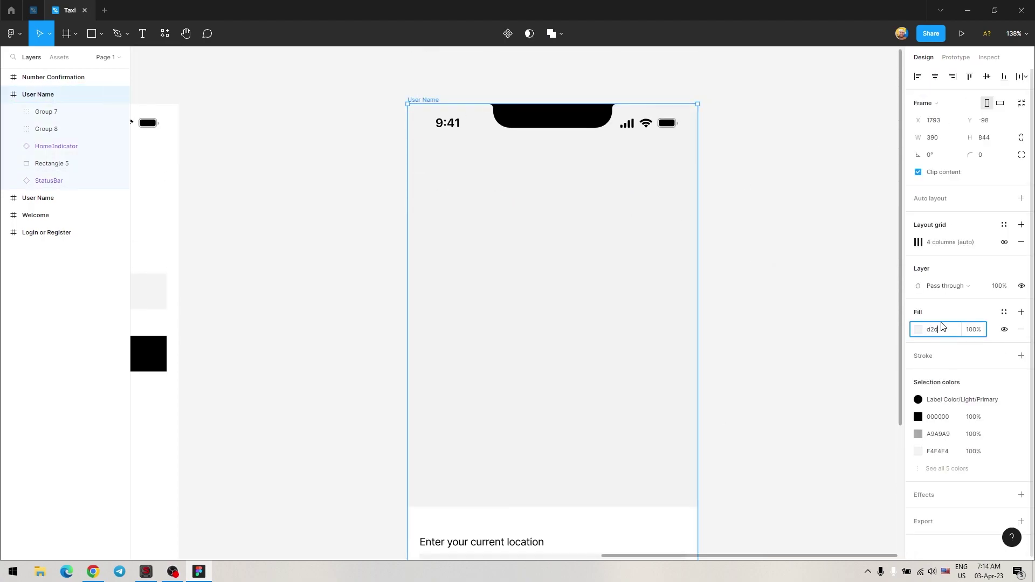
text(D2D2D2)
key(Return)
click(767, 371)
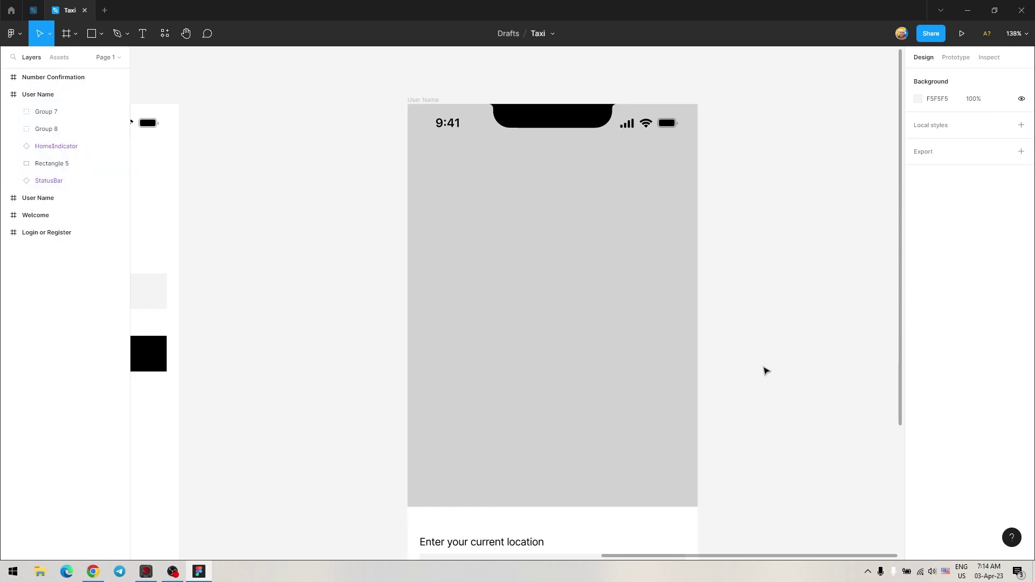
click(421, 100)
click(937, 329)
text(E0E0E0)
key(Return)
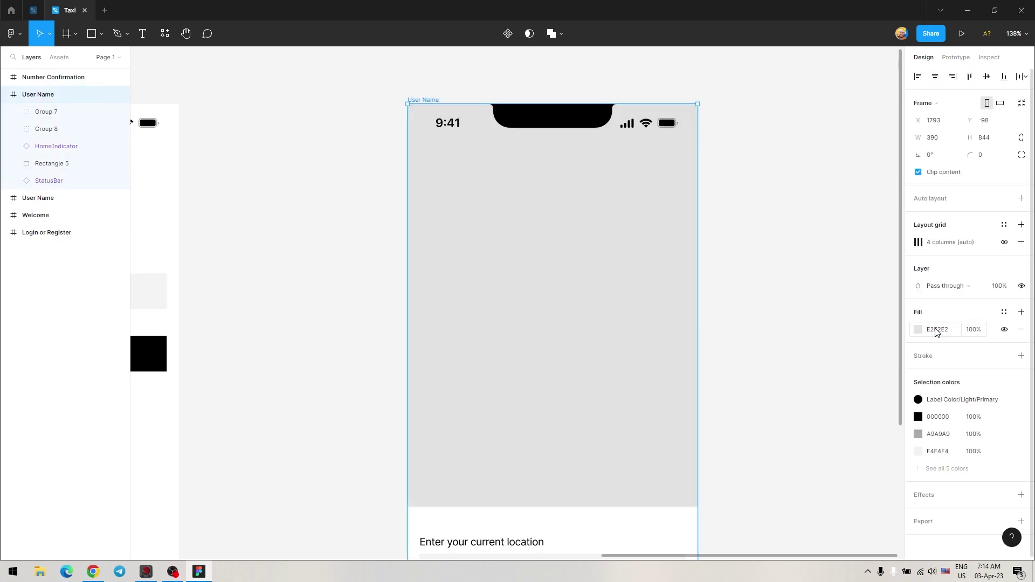
click(789, 320)
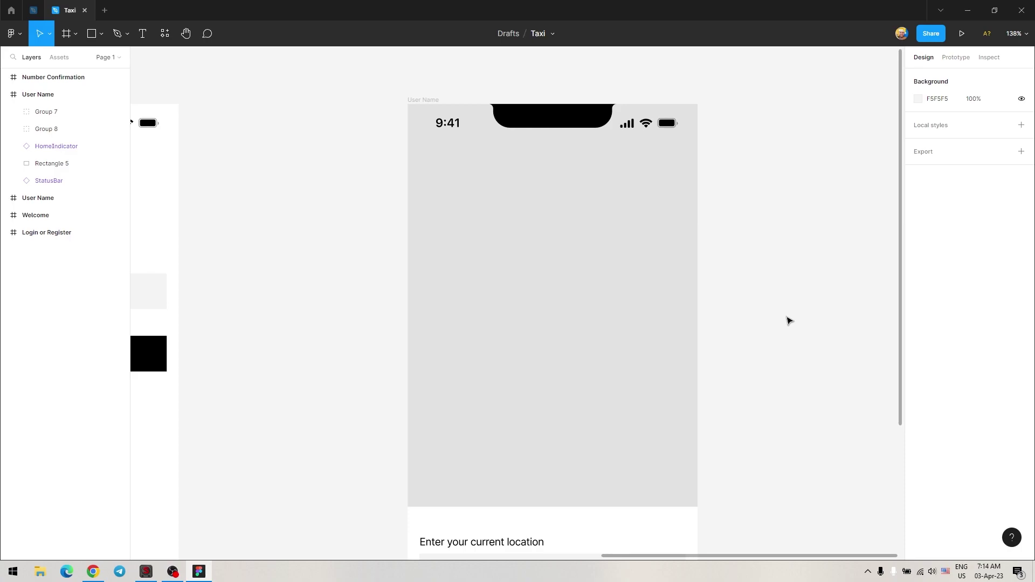
Step: Draw a small white square near the map's bottom-right corner
key(r)
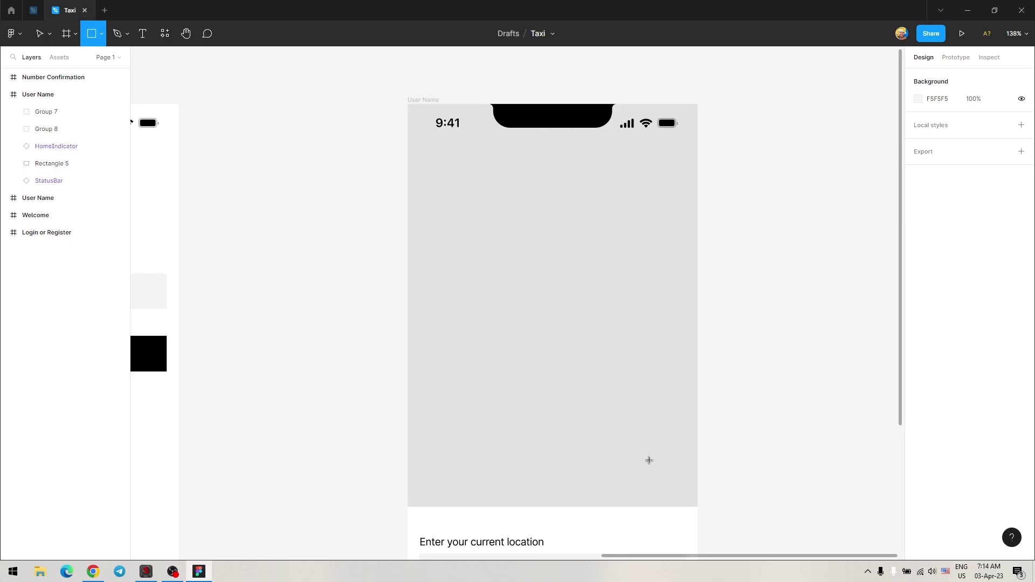
drag(650, 460, 682, 492)
click(919, 295)
click(721, 307)
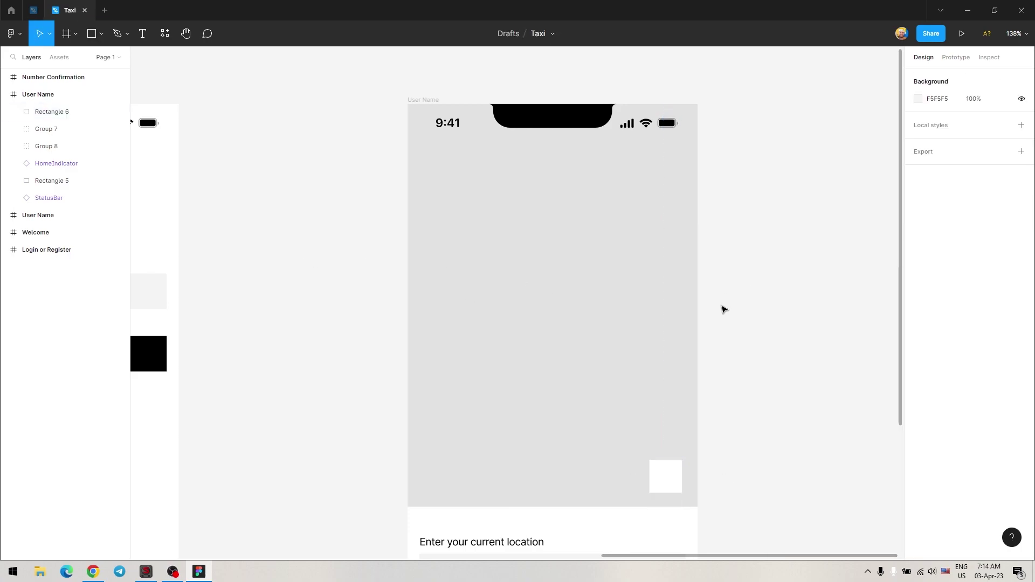
Step: Search Iconify's Google Material Icons collection for a location icon
click(12, 33)
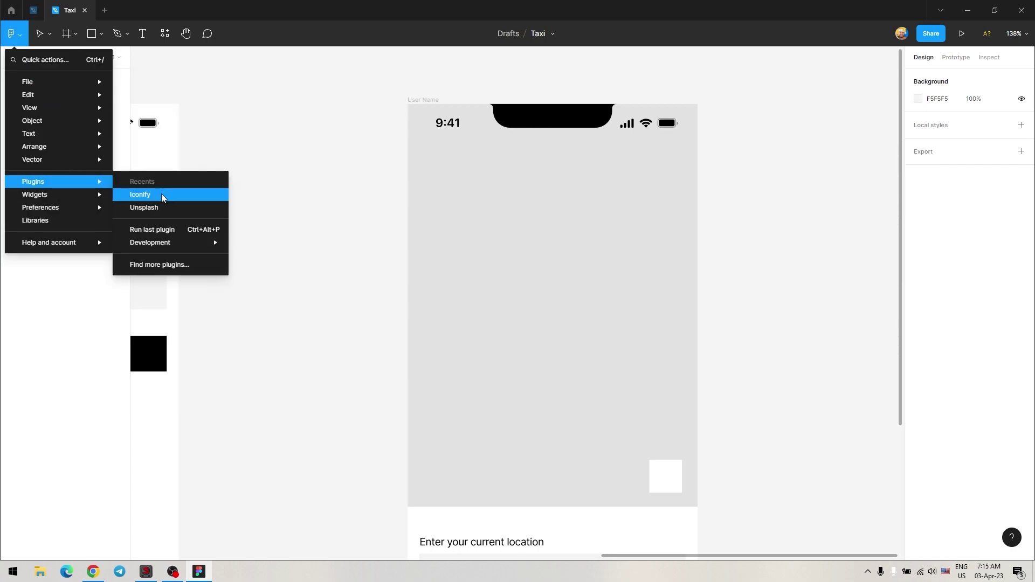
click(160, 197)
text(bu)
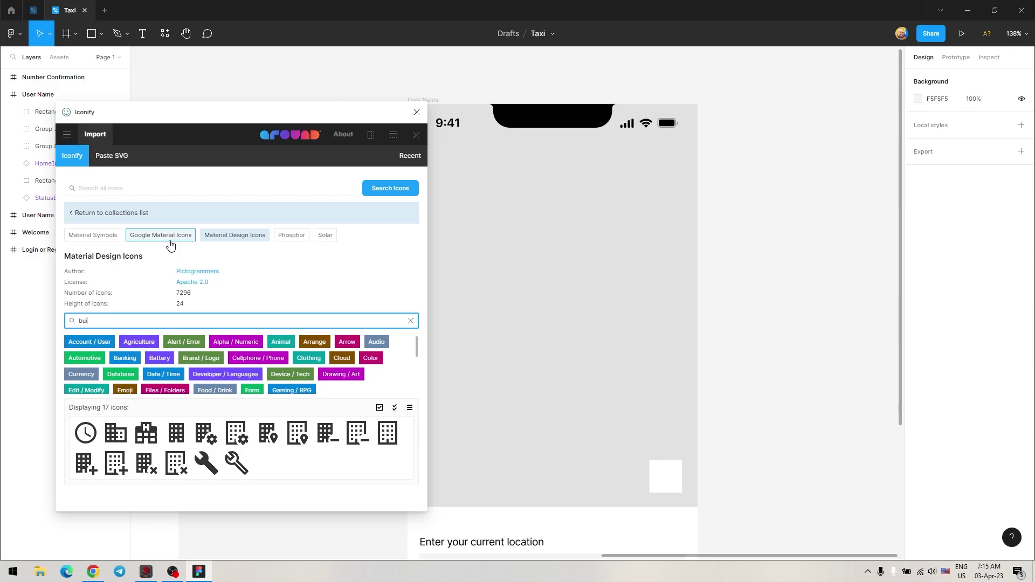
click(171, 237)
click(139, 321)
text(locat)
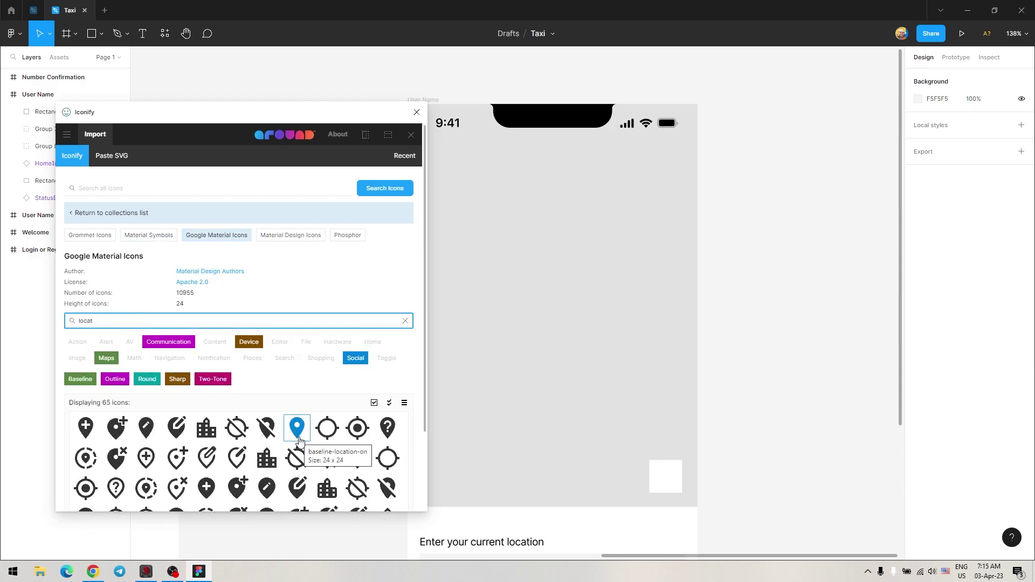
scroll(323, 436, down, 2)
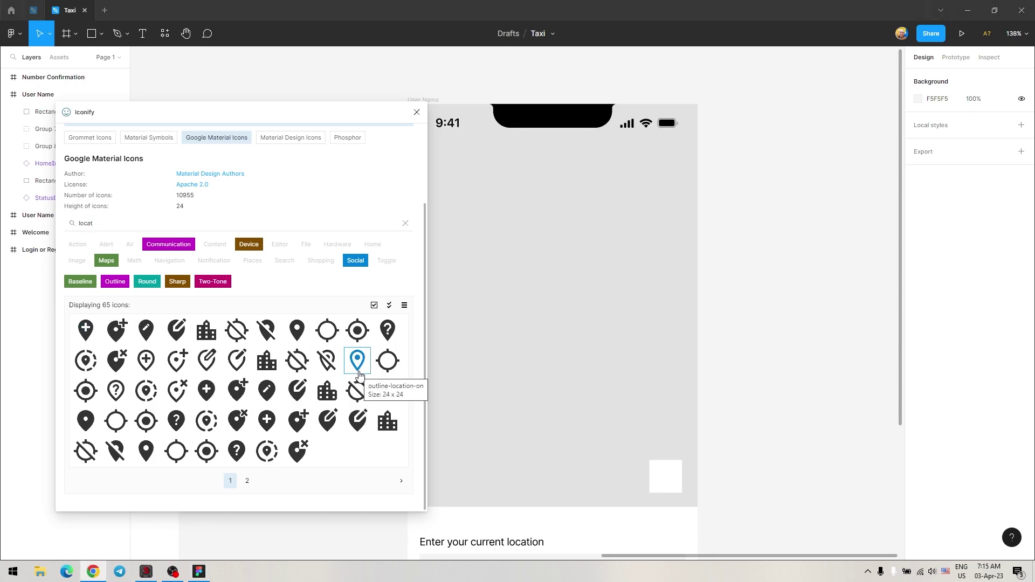
scroll(492, 399, down, 3)
click(492, 399)
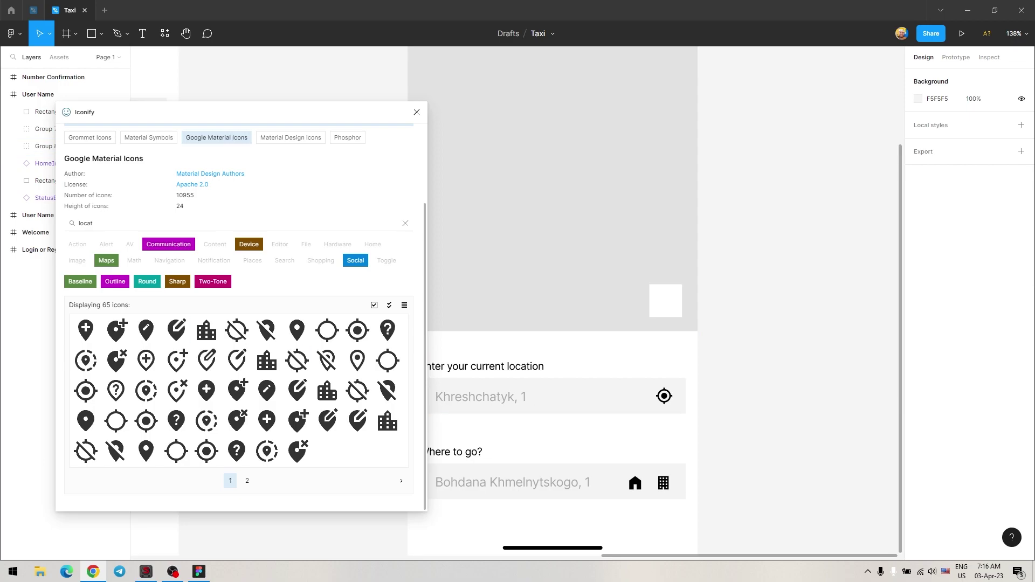
scroll(161, 216, up, 3)
Step: Place a Material Design Icons map-marker icon inside the white square
click(91, 213)
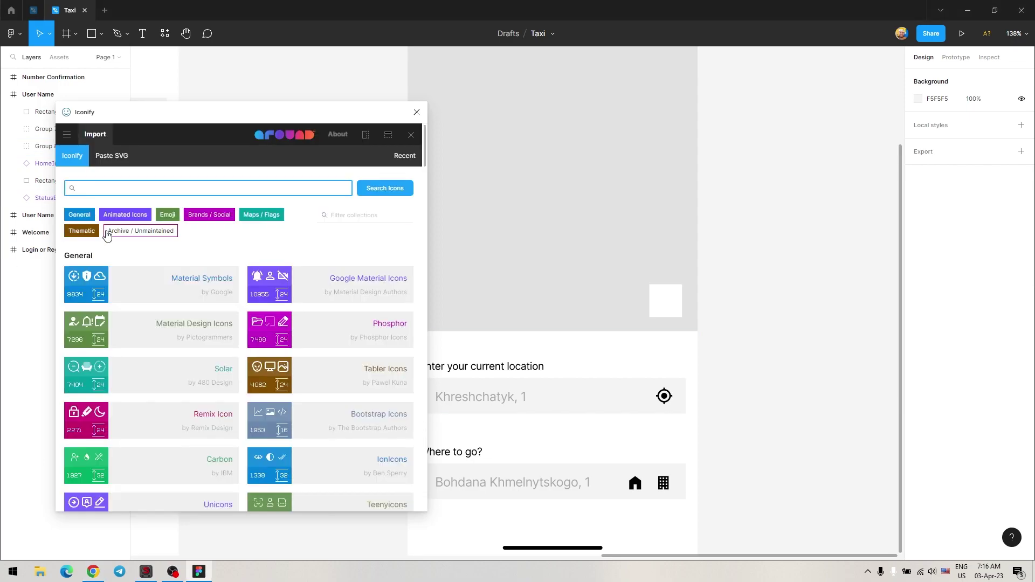
click(203, 343)
text(loca)
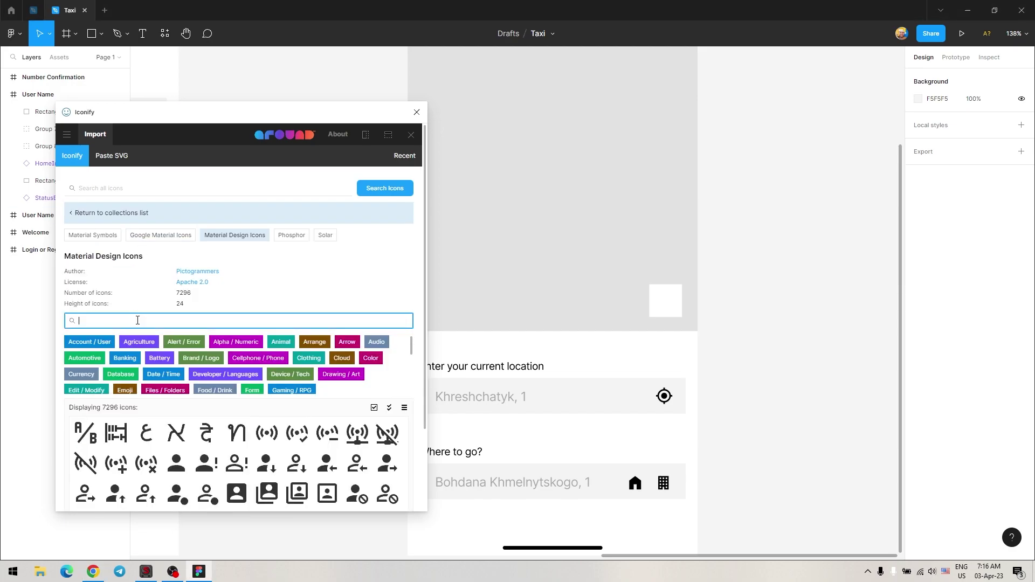
text(tio)
scroll(323, 431, down, 2)
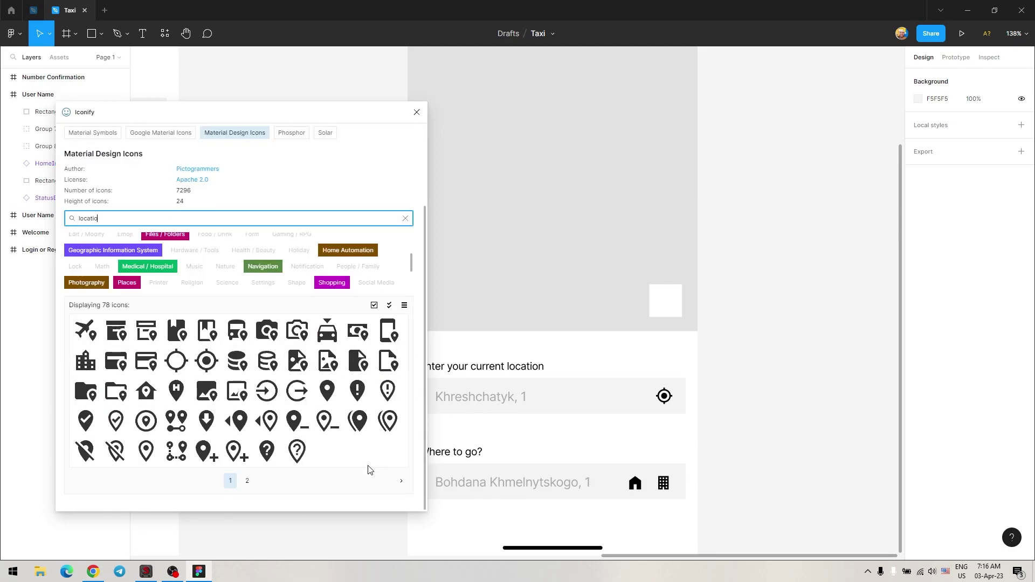
drag(145, 451, 665, 301)
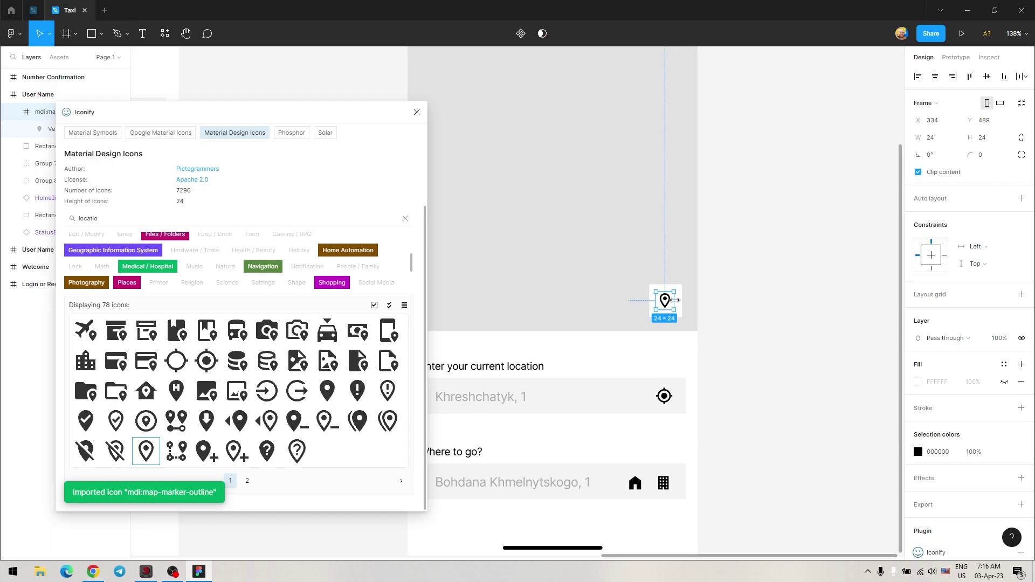
Step: Centre the pin on the square and round it into a circle with radius 32
click(987, 76)
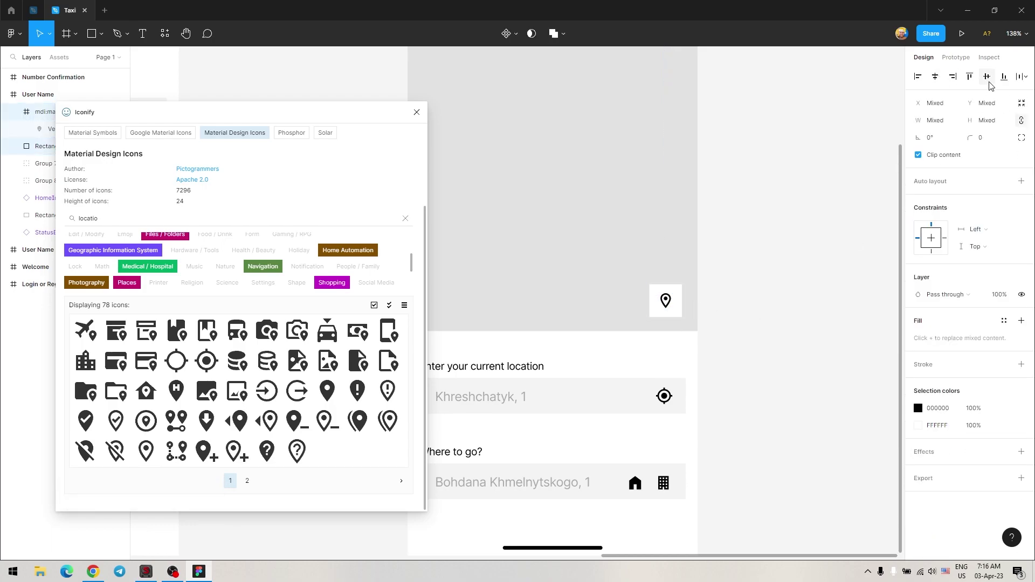
click(677, 316)
click(981, 138)
text(32)
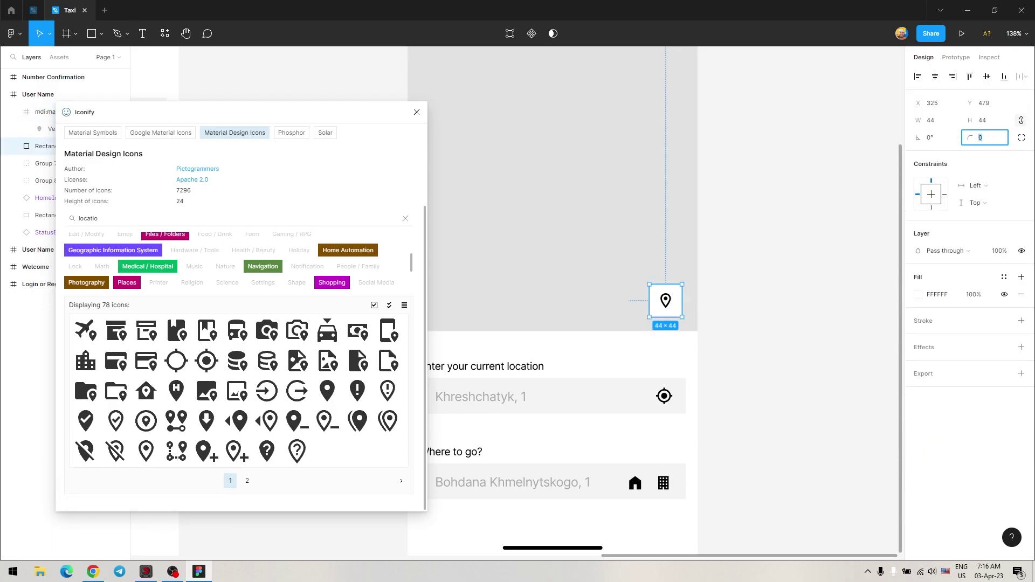
key(Return)
click(555, 267)
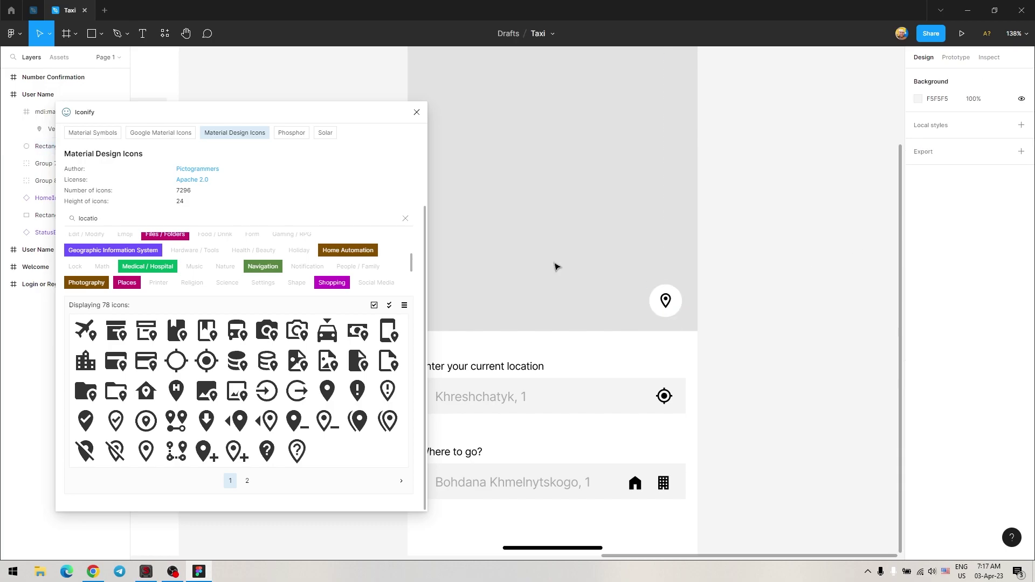
double_click(147, 218)
Step: Search Iconify for 'home' and browse to the Material Symbols collection
text(home)
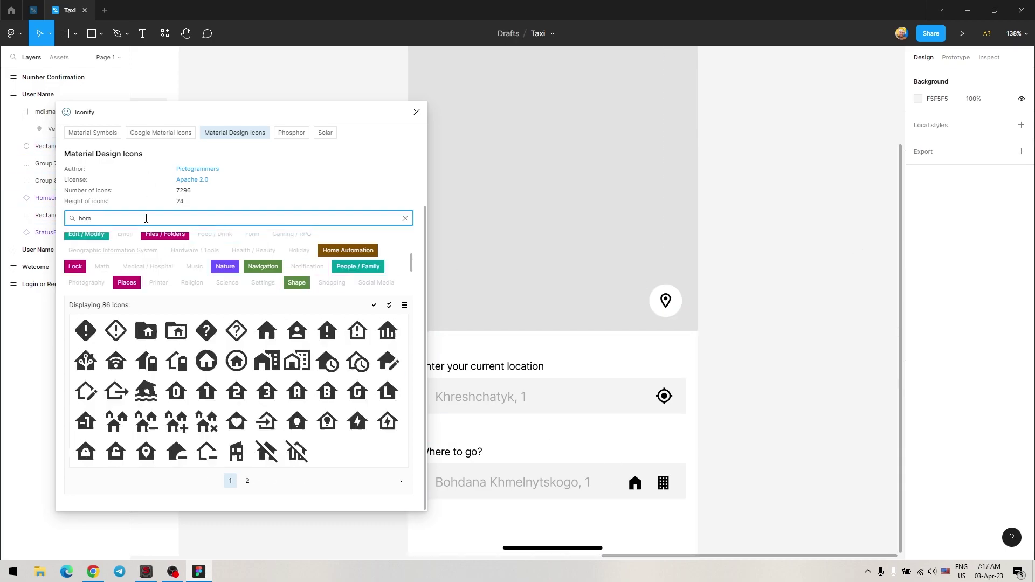
click(161, 133)
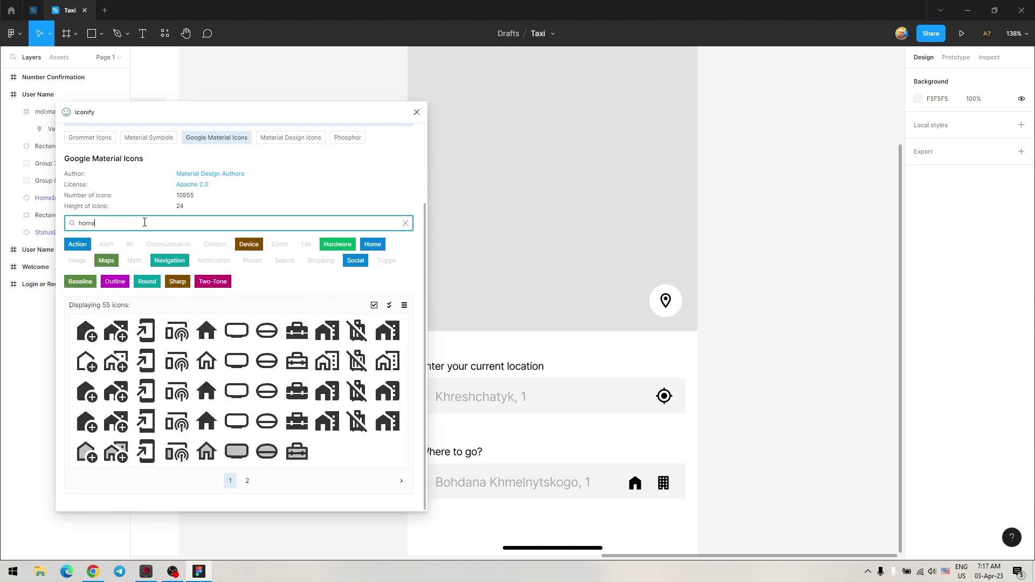
scroll(256, 491, up, 2)
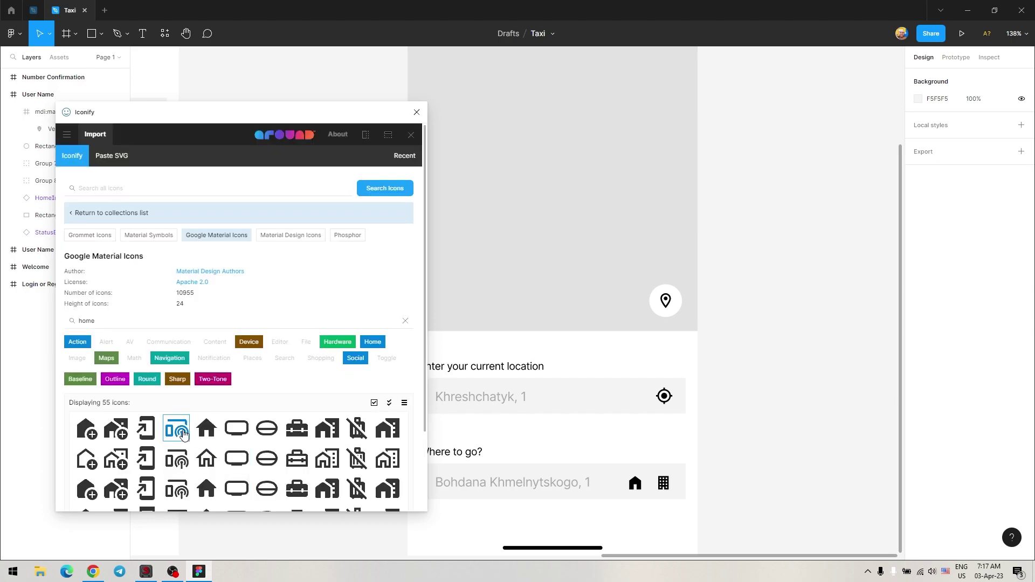
click(110, 213)
click(151, 285)
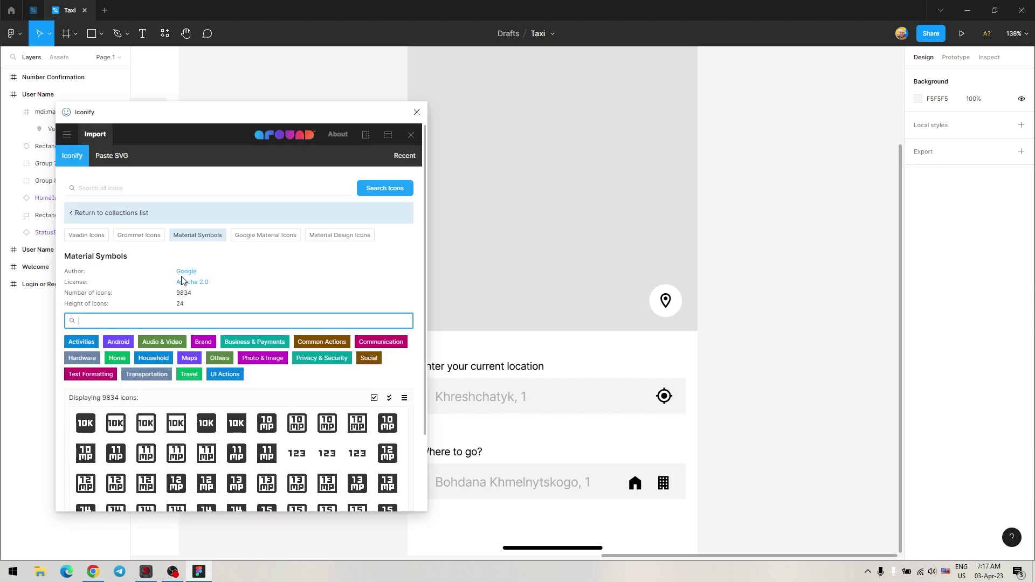
scroll(276, 442, down, 1)
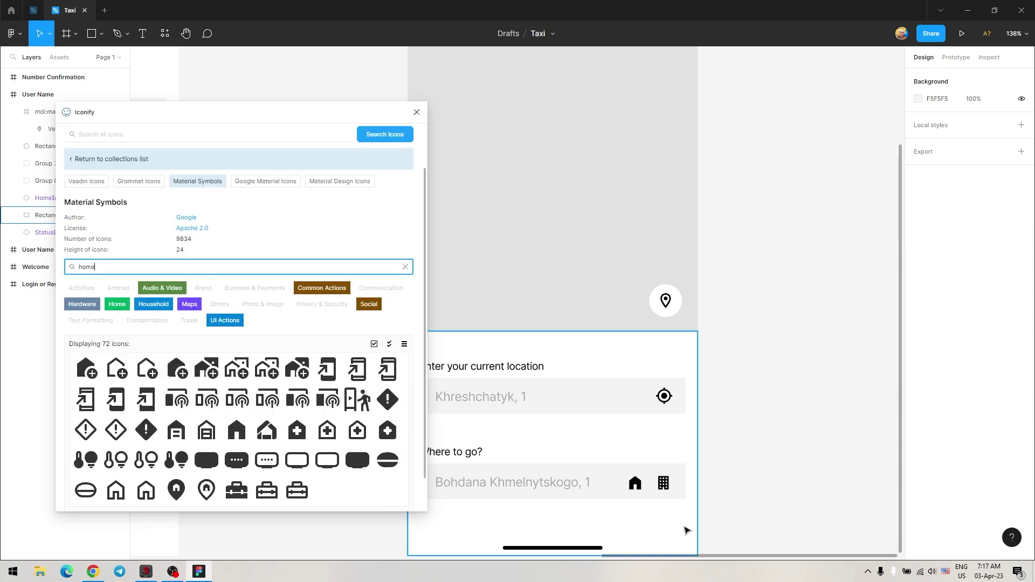
Step: Drop the Material Symbols home icon into the Where to go field, then close Iconify
click(636, 488)
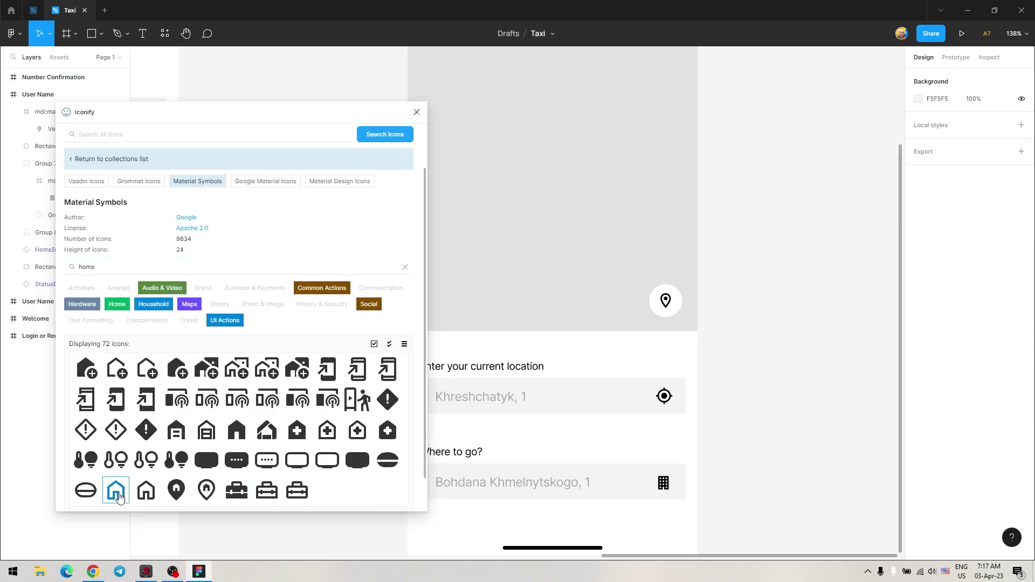
drag(116, 490, 636, 487)
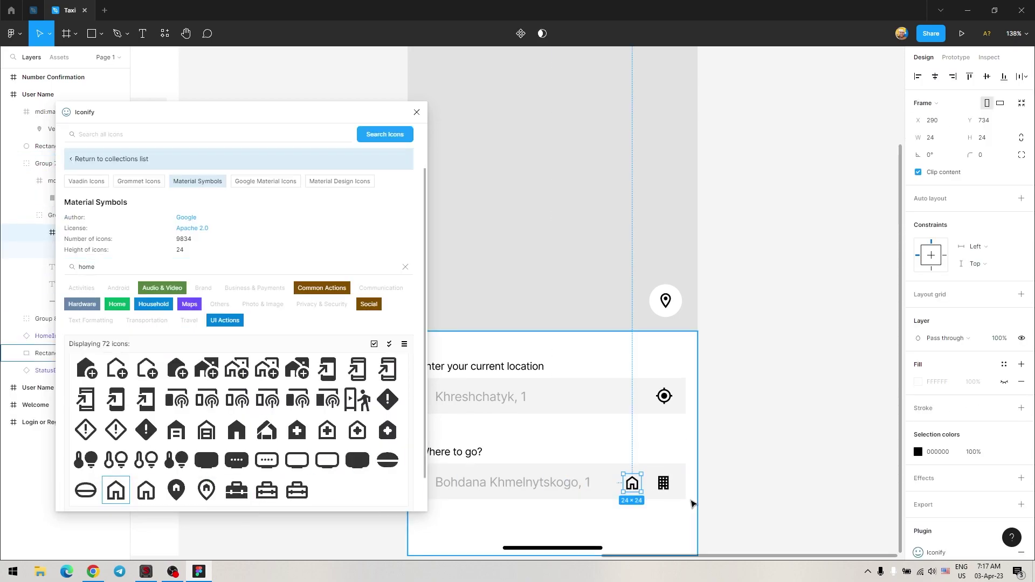
click(753, 507)
click(416, 112)
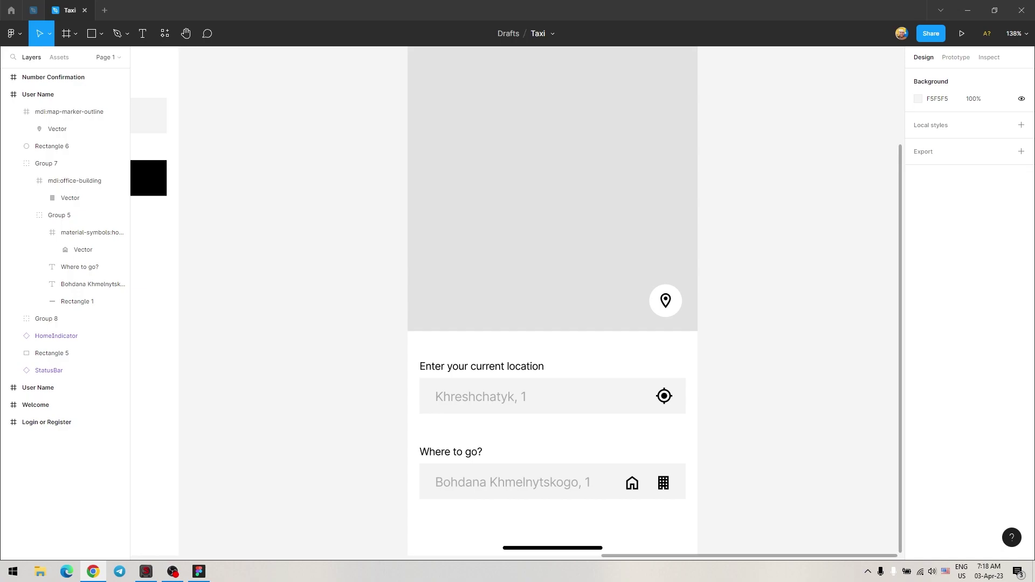
scroll(311, 379, up, 3)
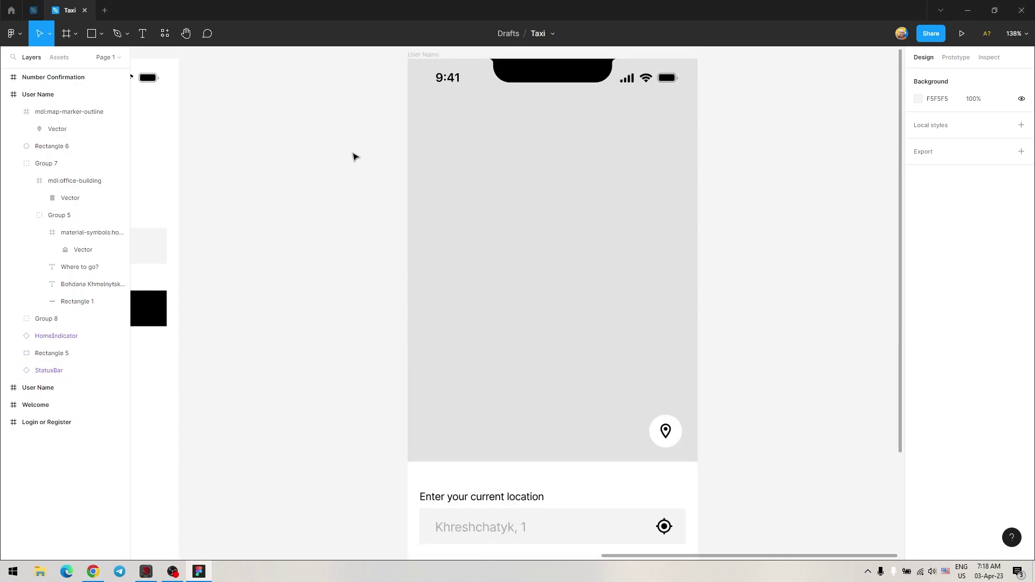
Step: Draw a 44×44 square at the map's top-left and insert the mdi burger icon into it
key(r)
drag(430, 112, 464, 145)
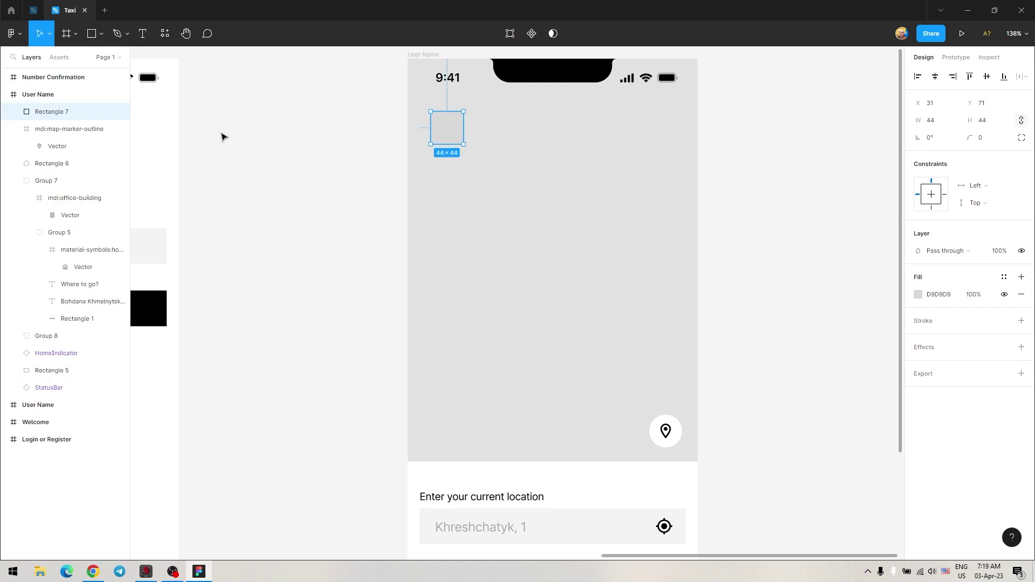
click(15, 34)
click(142, 195)
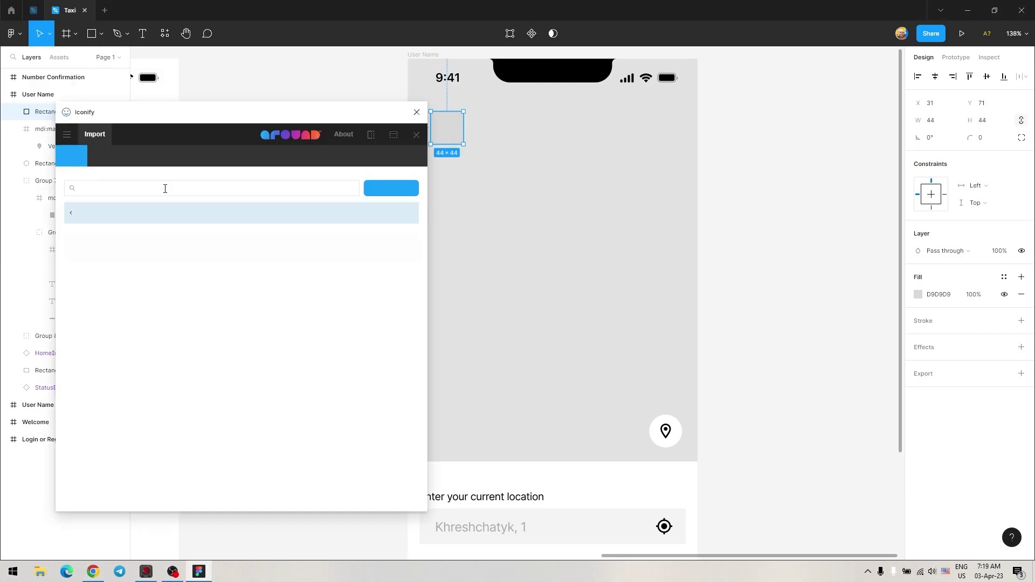
click(340, 235)
click(270, 321)
text(burger)
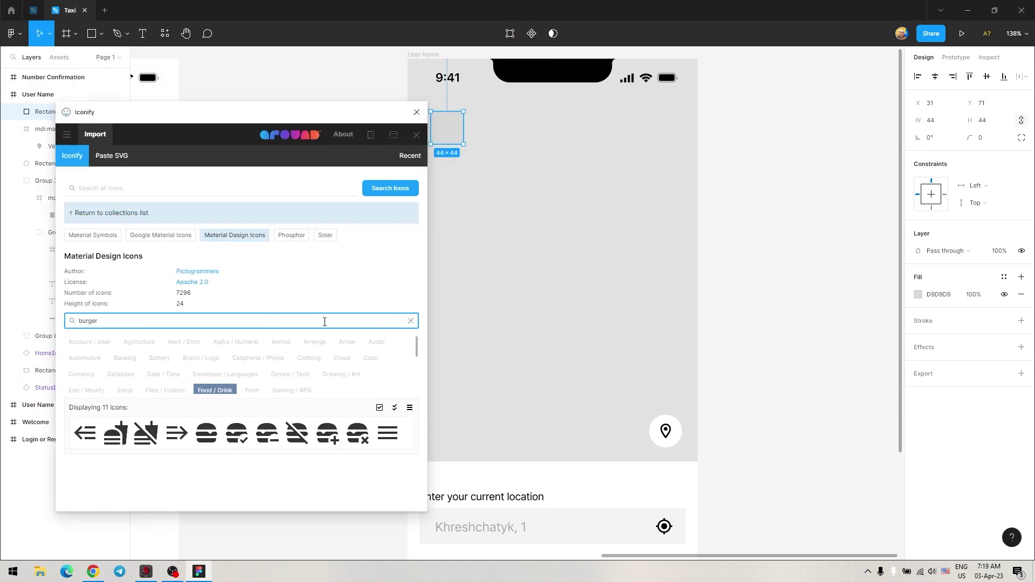
click(388, 434)
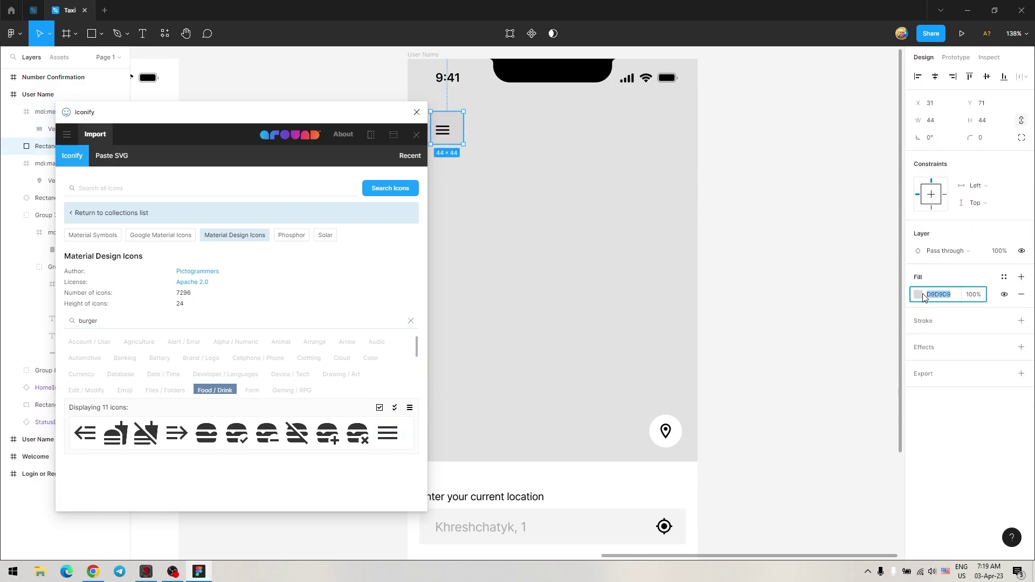
Step: Fill the square white and round its corners into a full circle
click(920, 296)
click(719, 241)
click(447, 128)
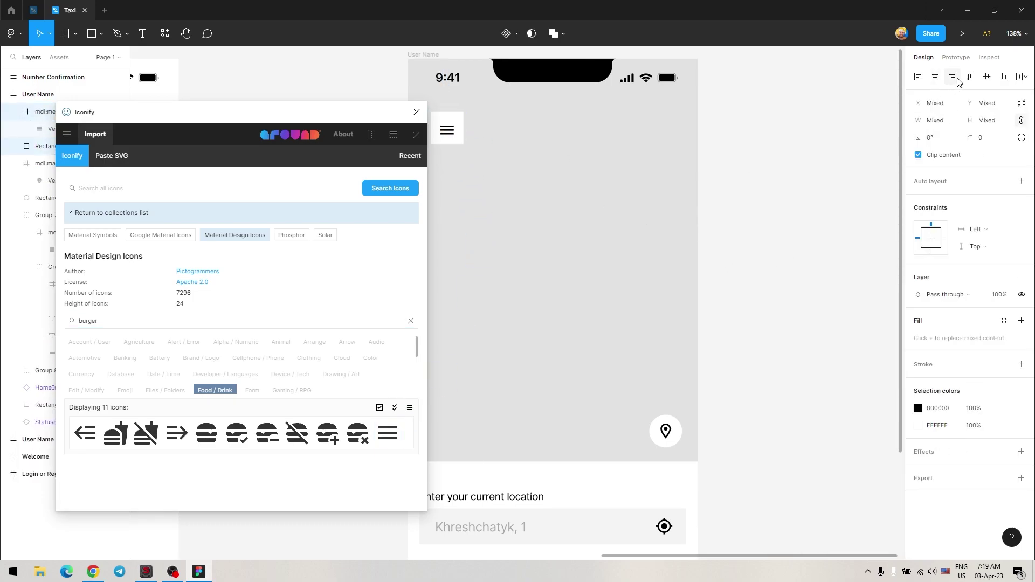
key(Escape)
click(417, 112)
click(985, 137)
text(23)
key(Return)
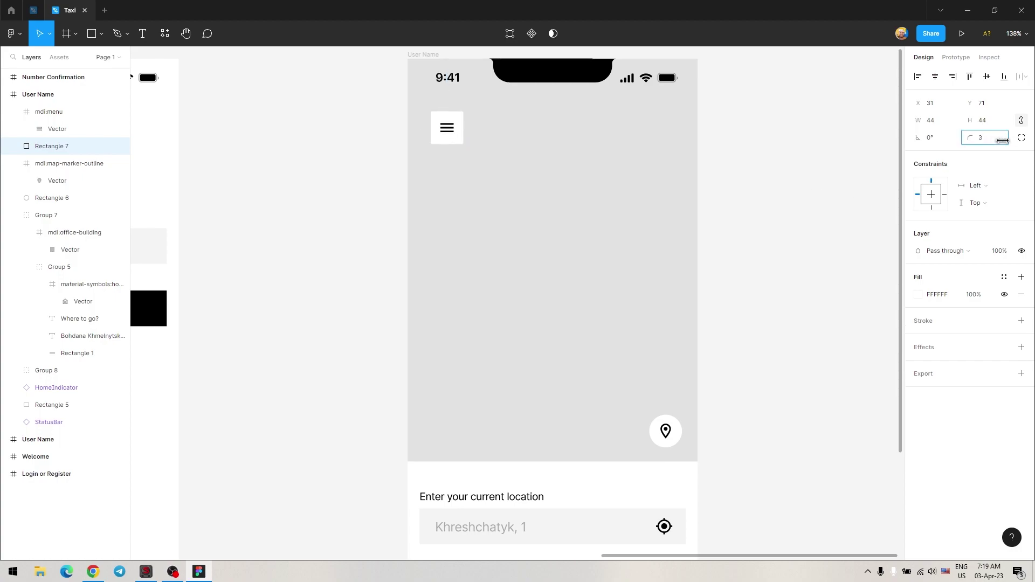
drag(193, 142, 213, 141)
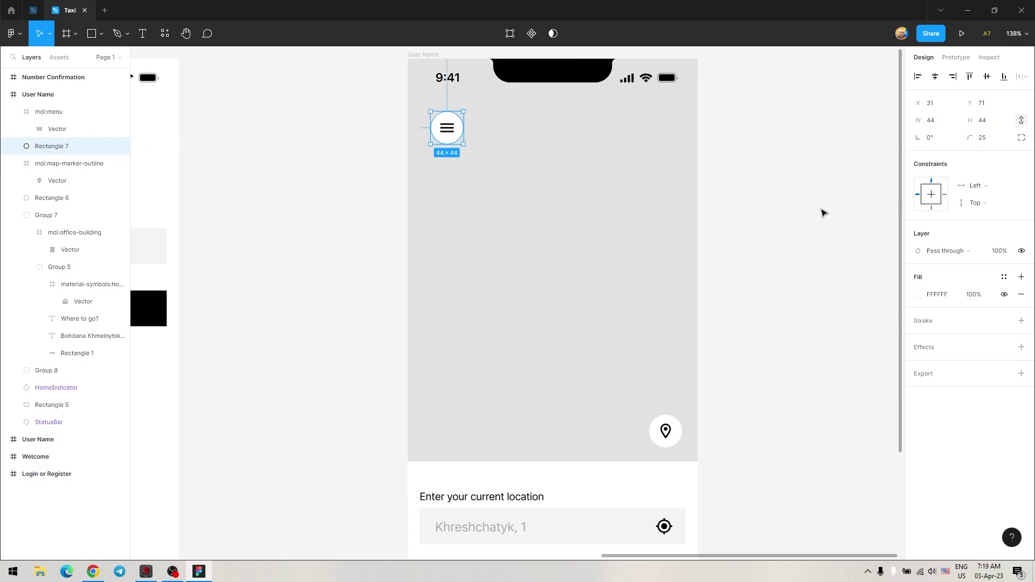
Step: Group the menu icon with its circle and the pin icon with its circle
drag(474, 156, 418, 57)
key(ctrl+g)
drag(656, 410, 690, 453)
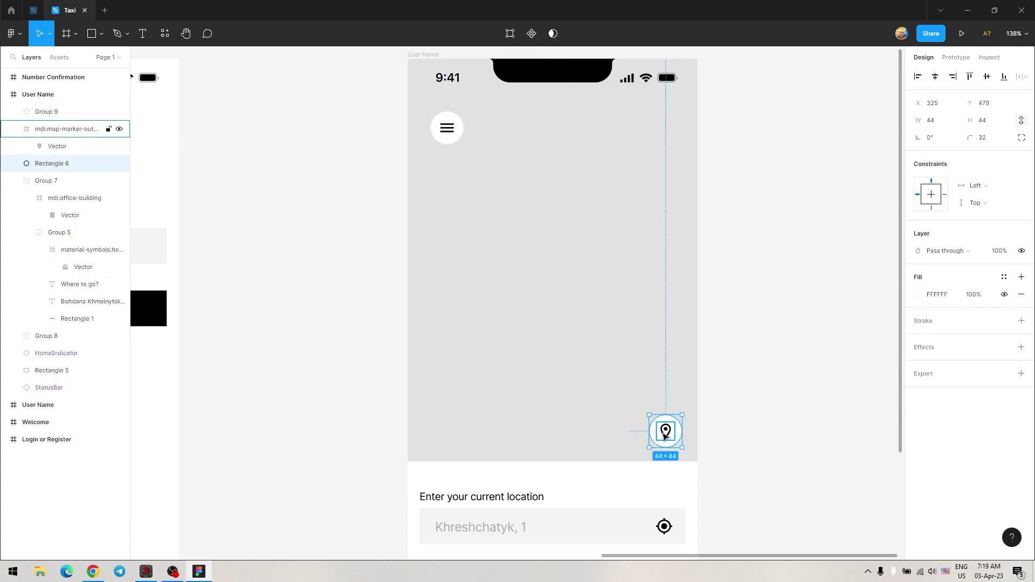
key(ctrl+g)
click(749, 407)
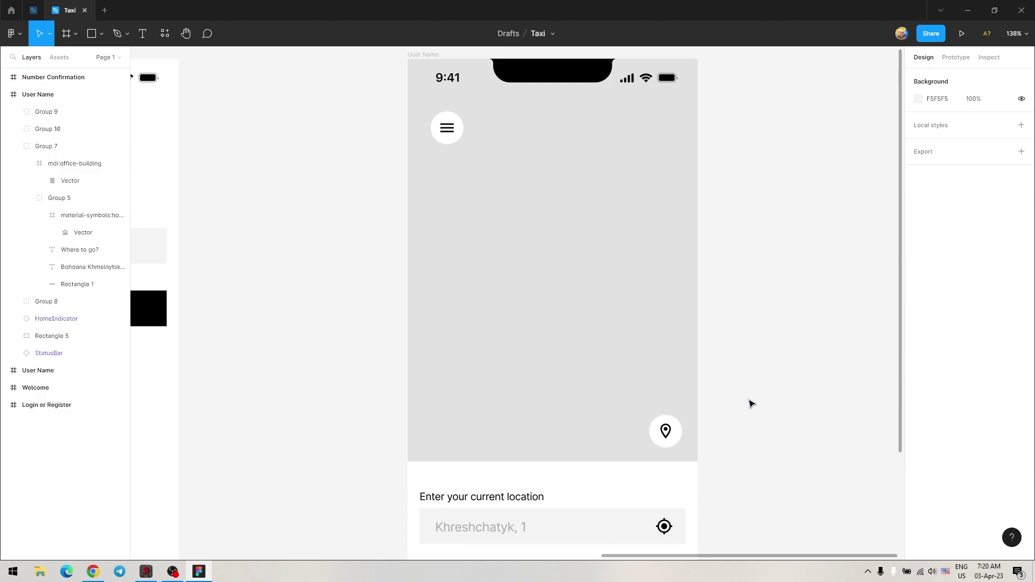
Step: Duplicate the User Name map screen twice, lining the copies up to its right
scroll(749, 405, down, 1)
ctrl+scroll(776, 423, down, 3)
drag(777, 424, 629, 351)
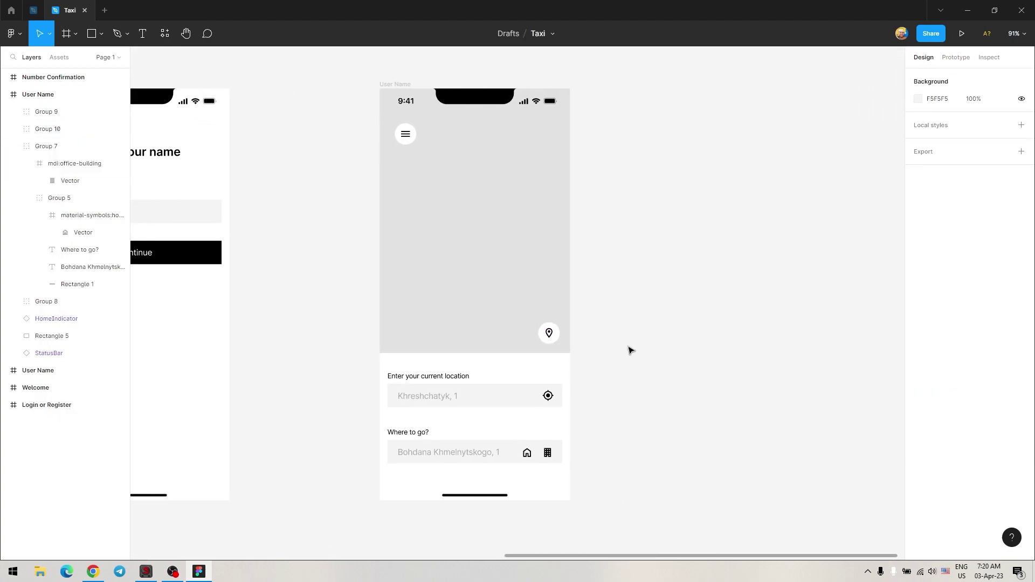
alt+drag(392, 84, 600, 85)
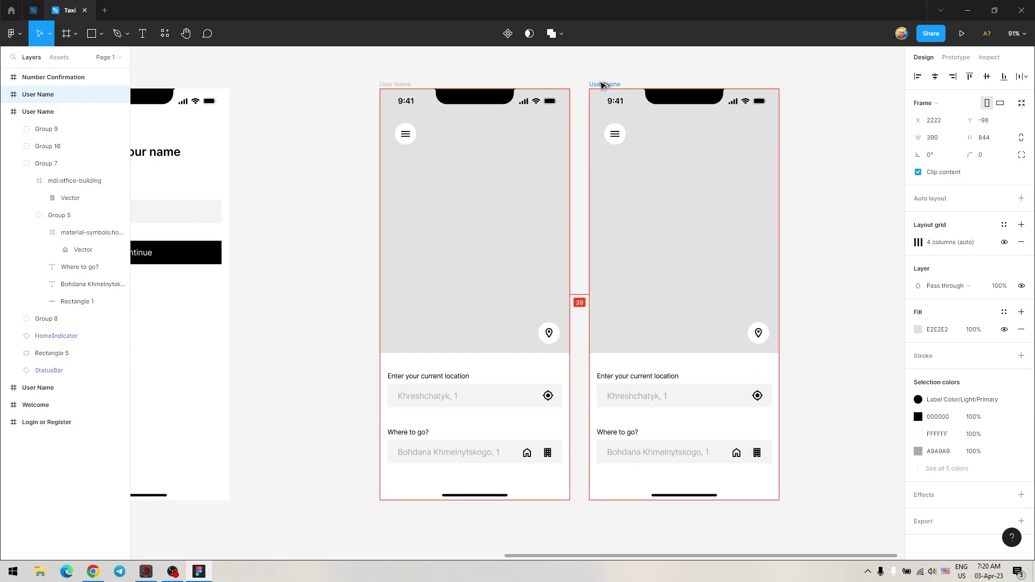
key(ctrl+d)
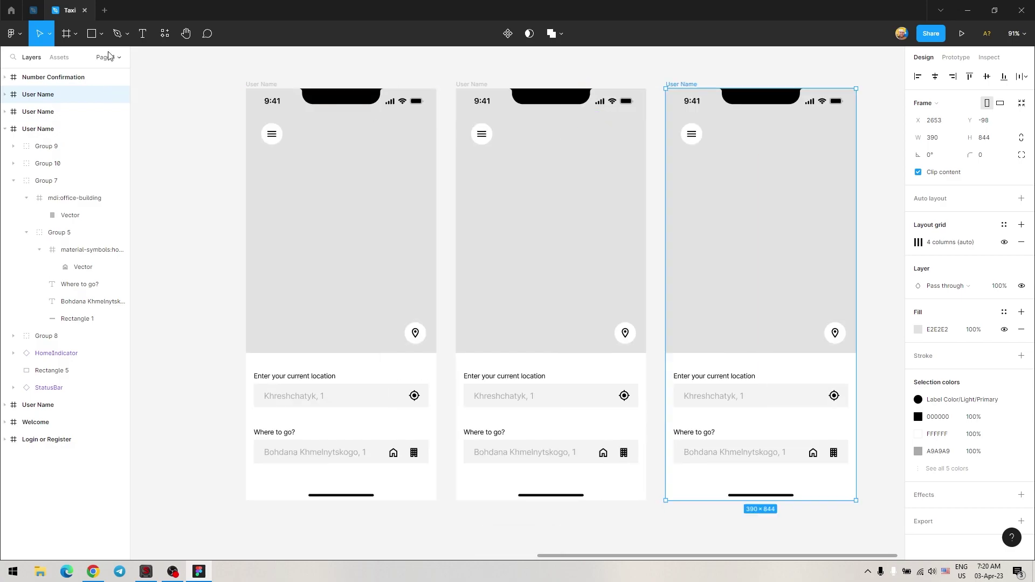
click(33, 10)
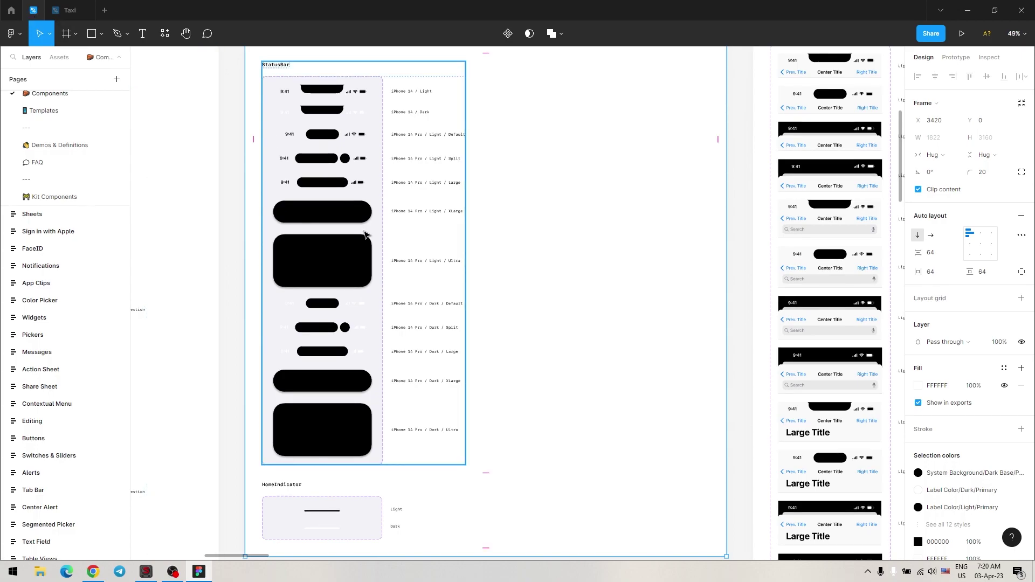
Step: Navigate the iOS UI kit to its Alerts components section
scroll(320, 311, down, 10)
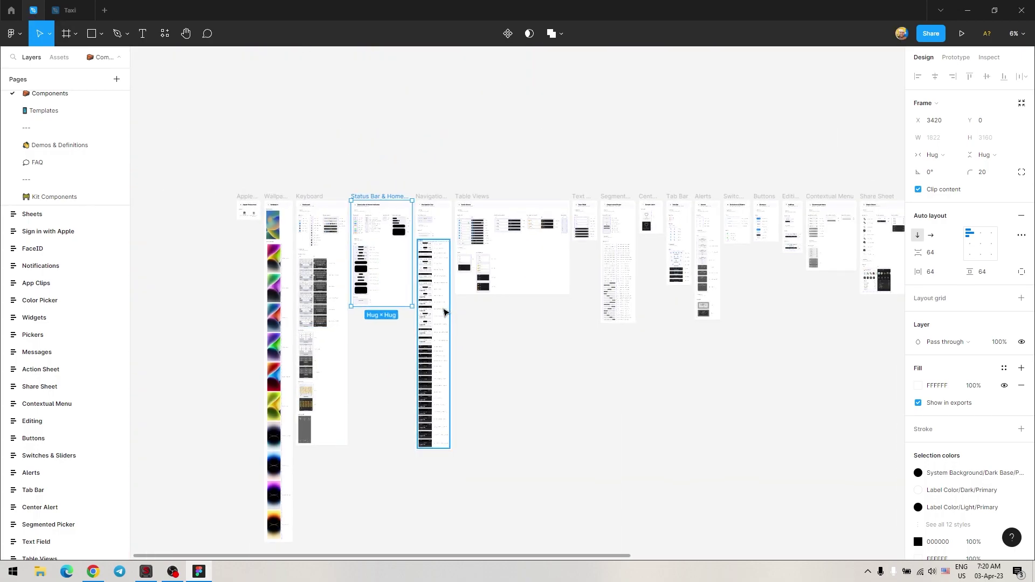
key(alt+Tab)
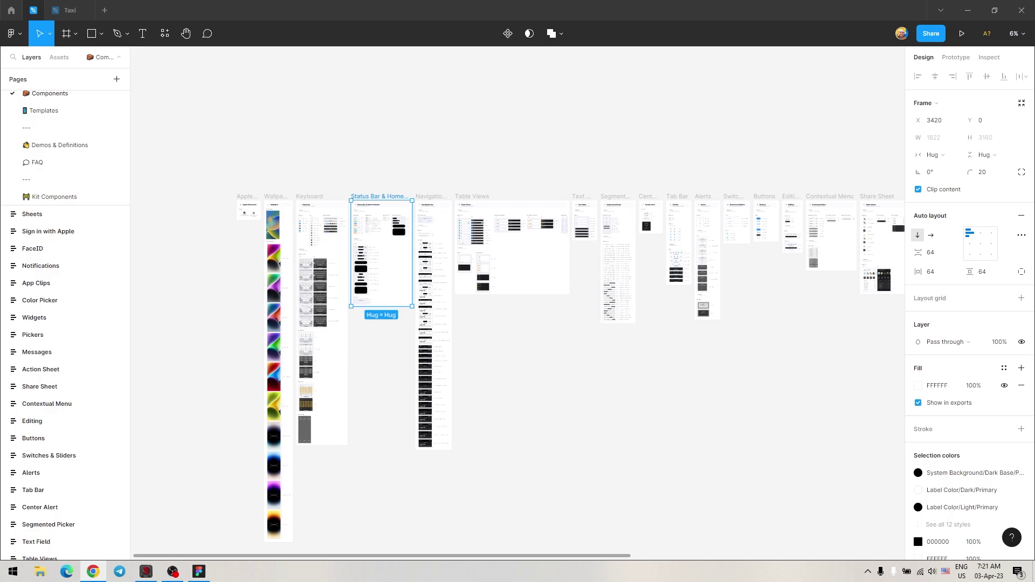
click(31, 473)
scroll(699, 324, up, 10)
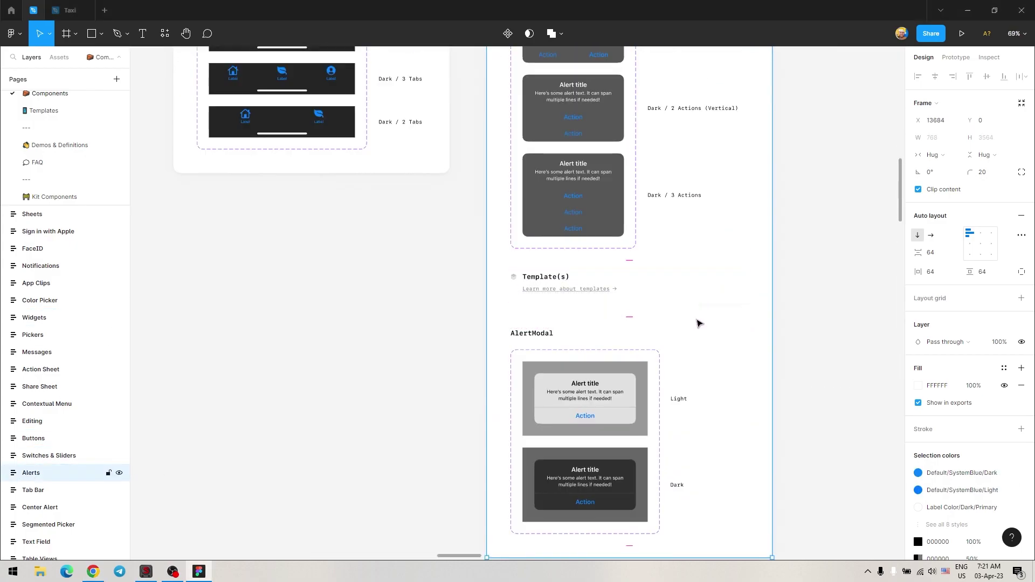
scroll(663, 340, up, 2)
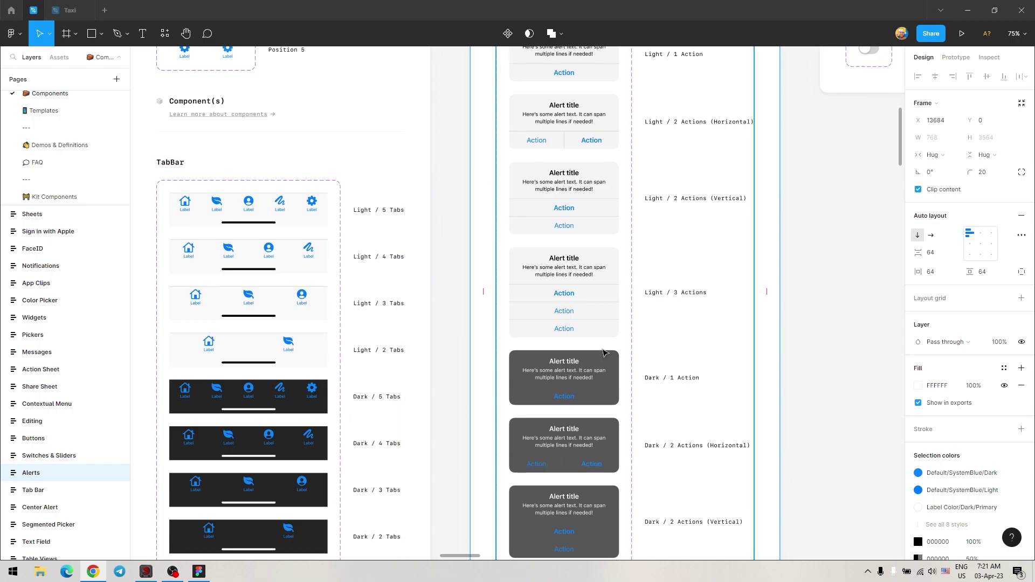
scroll(604, 353, up, 4)
scroll(604, 353, up, 5)
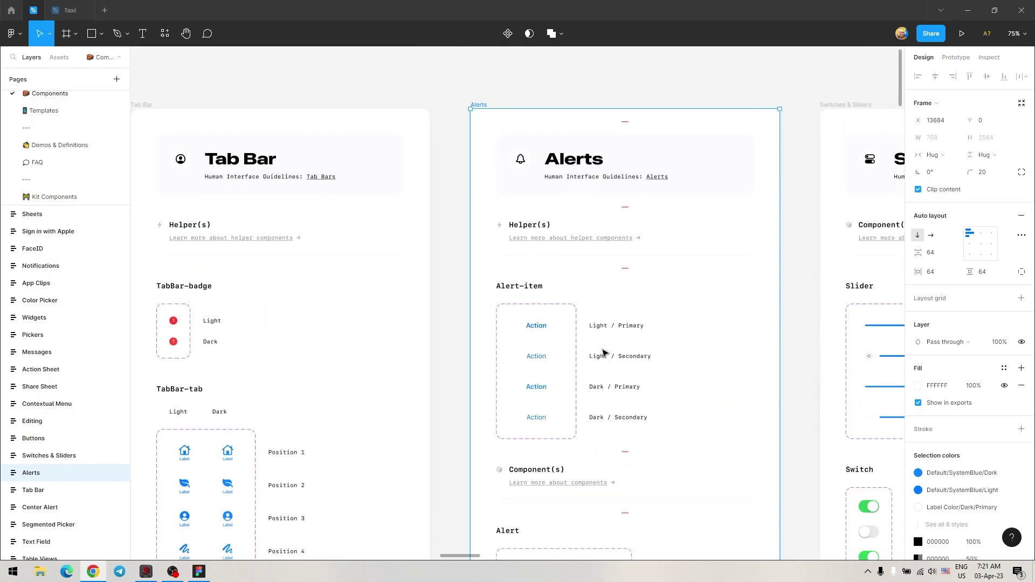
scroll(604, 354, down, 4)
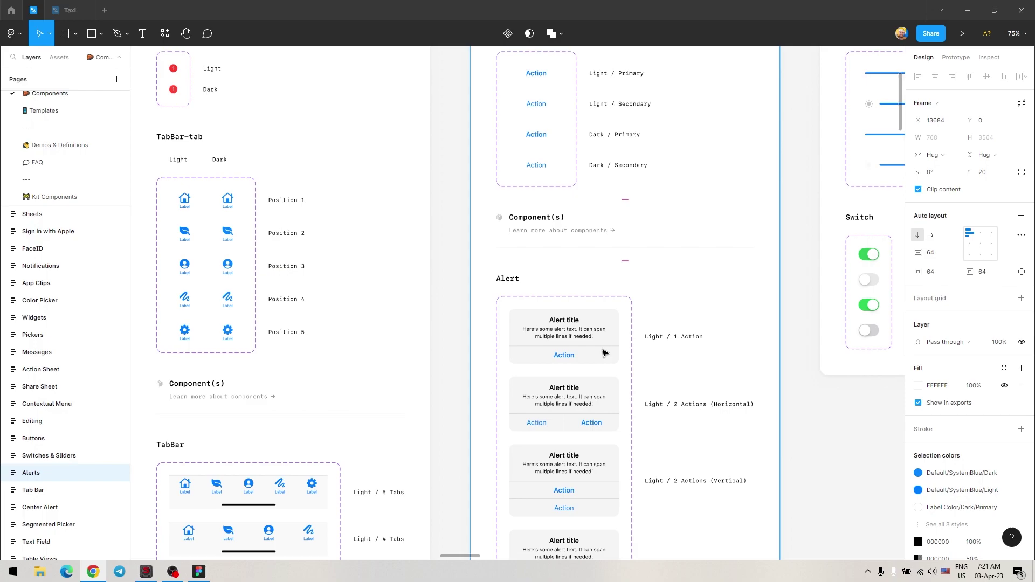
scroll(627, 337, down, 2)
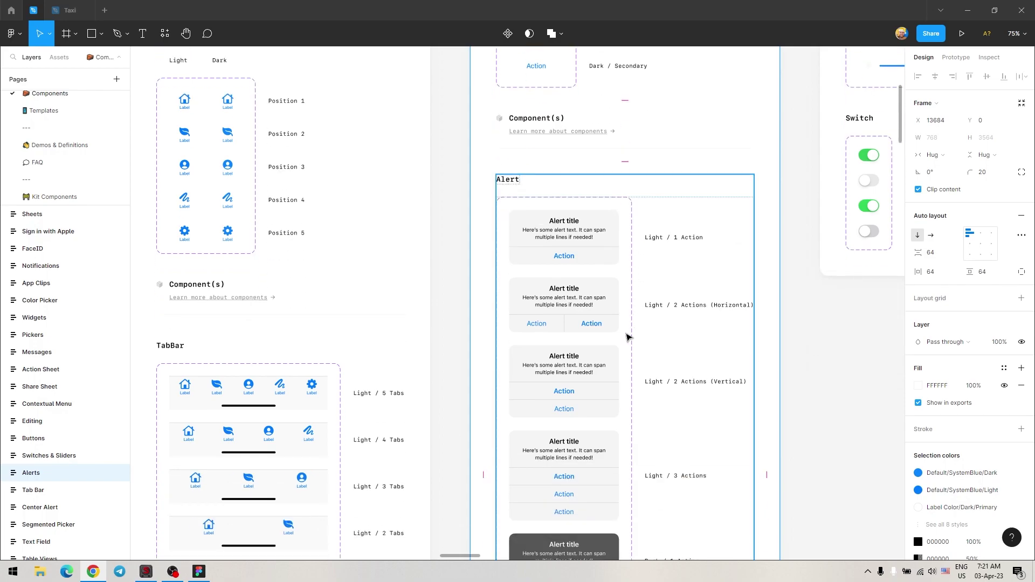
scroll(627, 337, down, 5)
scroll(627, 337, down, 12)
scroll(620, 339, up, 2)
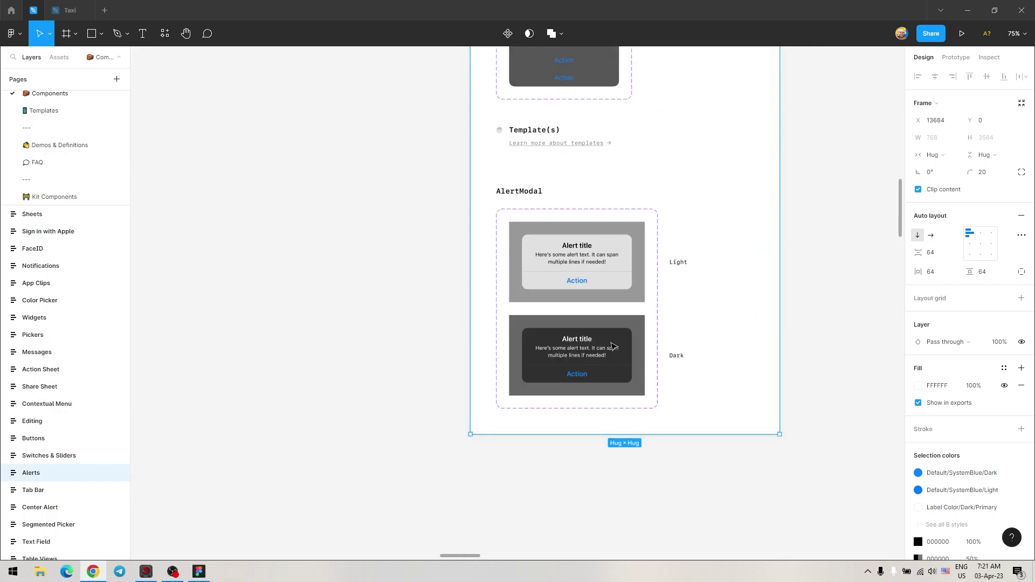
scroll(613, 346, up, 8)
scroll(613, 346, down, 5)
scroll(616, 350, down, 3)
scroll(378, 461, up, 4)
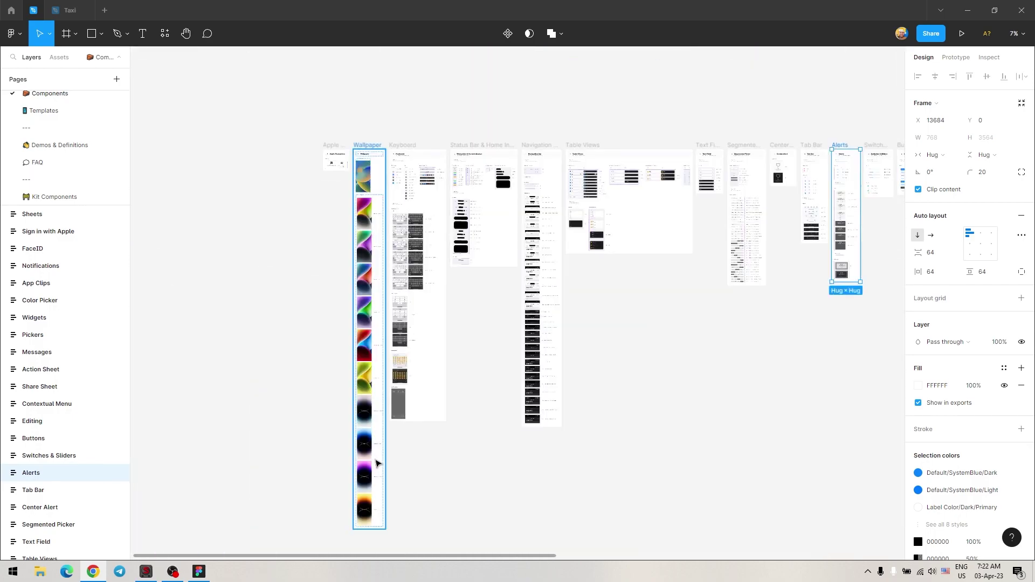
scroll(379, 456, up, 6)
scroll(379, 442, down, 5)
scroll(539, 350, down, 5)
scroll(397, 404, up, 2)
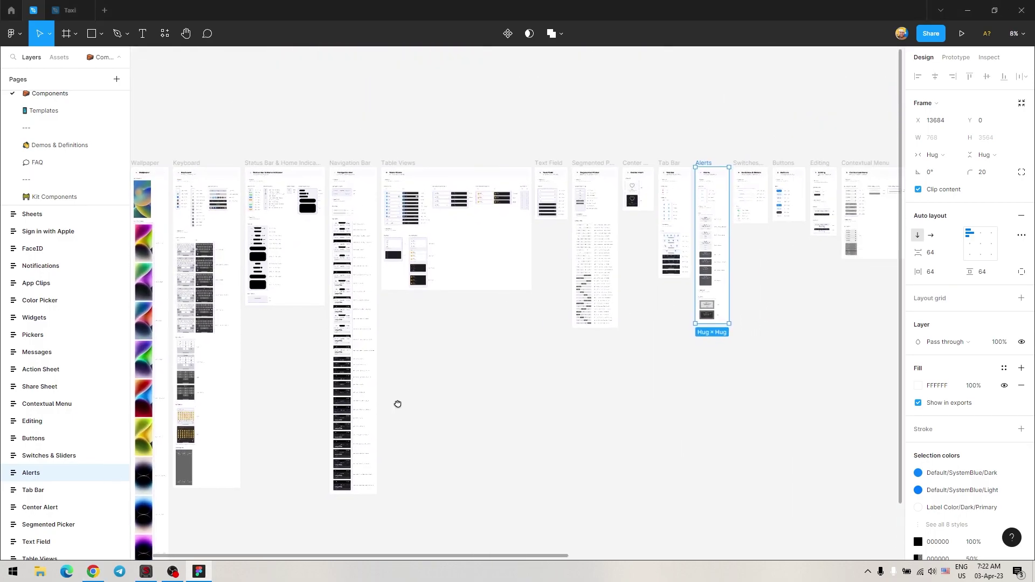
scroll(483, 370, up, 10)
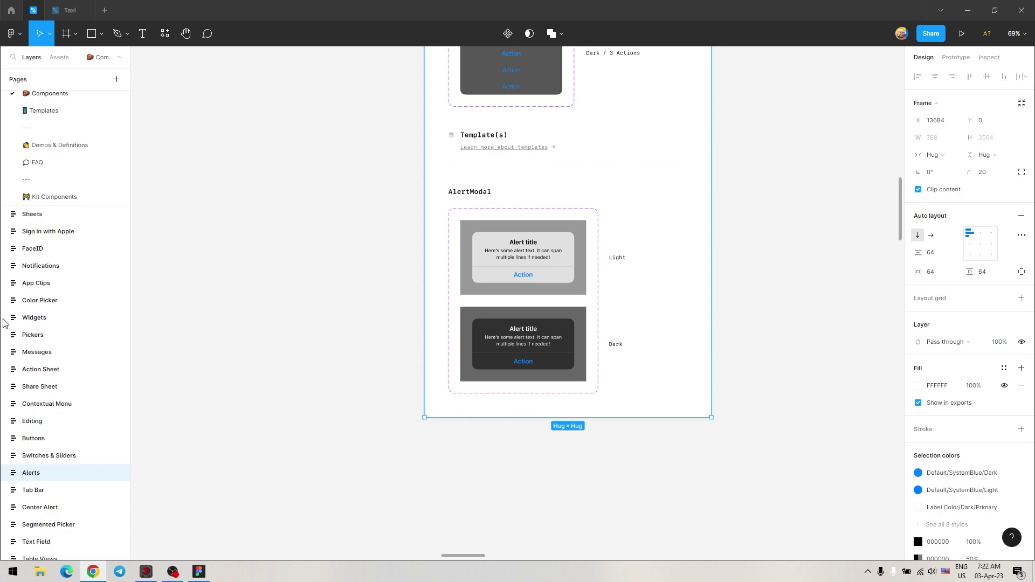
scroll(528, 359, up, 5)
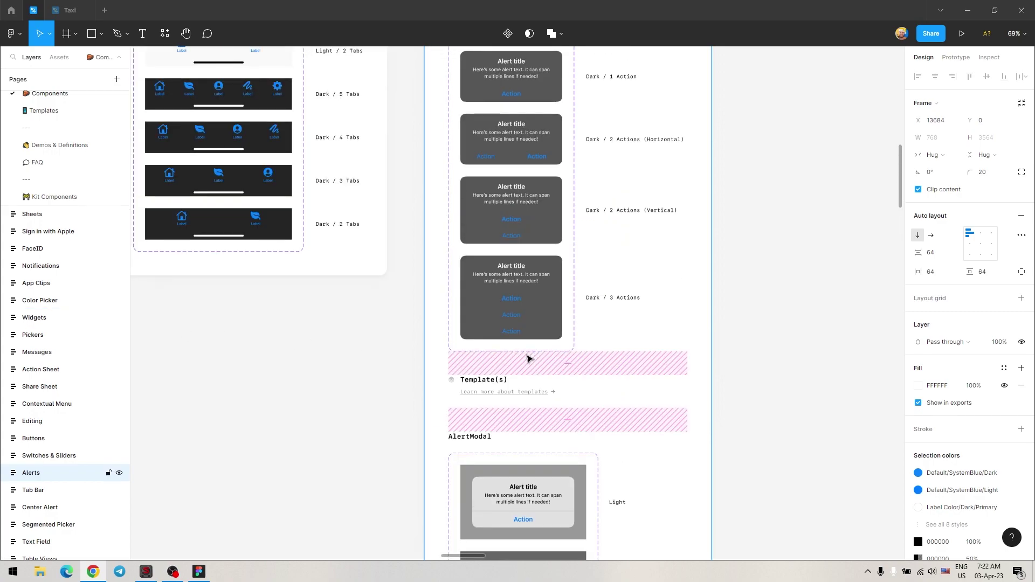
scroll(528, 358, down, 5)
Step: Select the light (Dark Mode=False) AlertModal variant and copy it
click(522, 293)
double_click(522, 293)
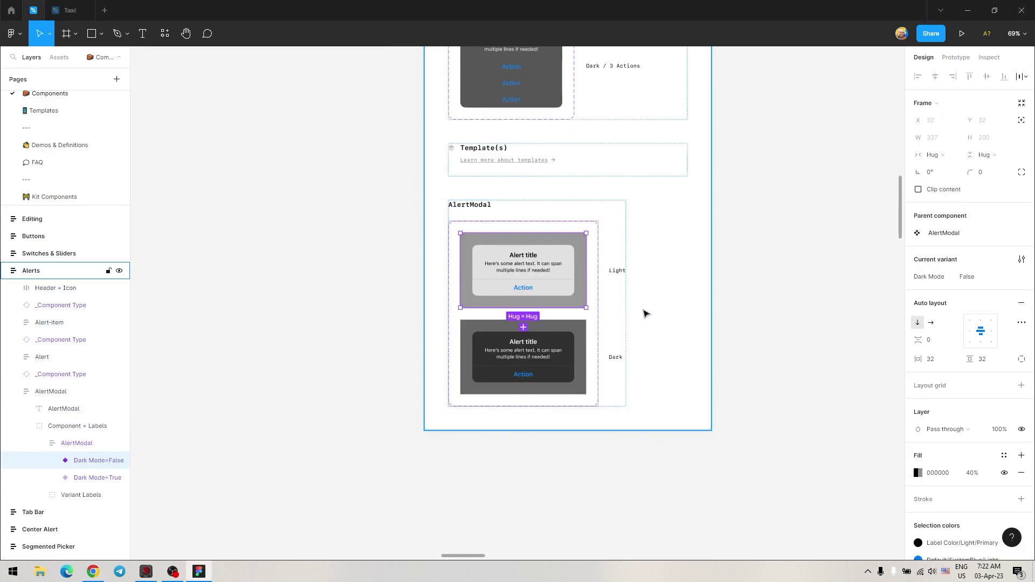
key(ctrl+Tab)
Step: Paste the alert modal into the middle phone screen and stretch it to fill 390×844
click(472, 84)
key(ctrl+v)
drag(553, 206, 553, 500)
drag(538, 103, 538, 88)
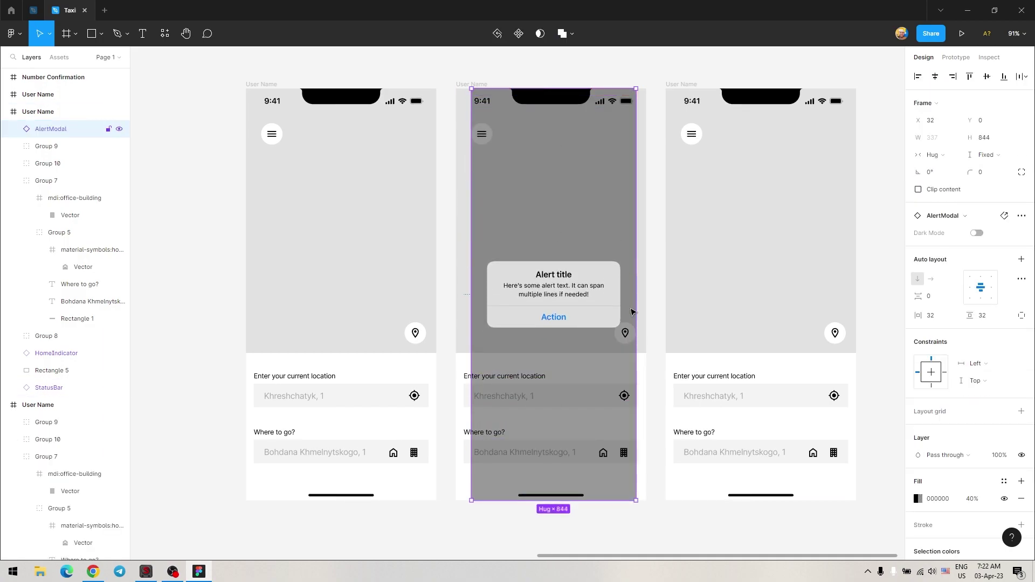
drag(636, 301, 646, 300)
drag(471, 268, 463, 268)
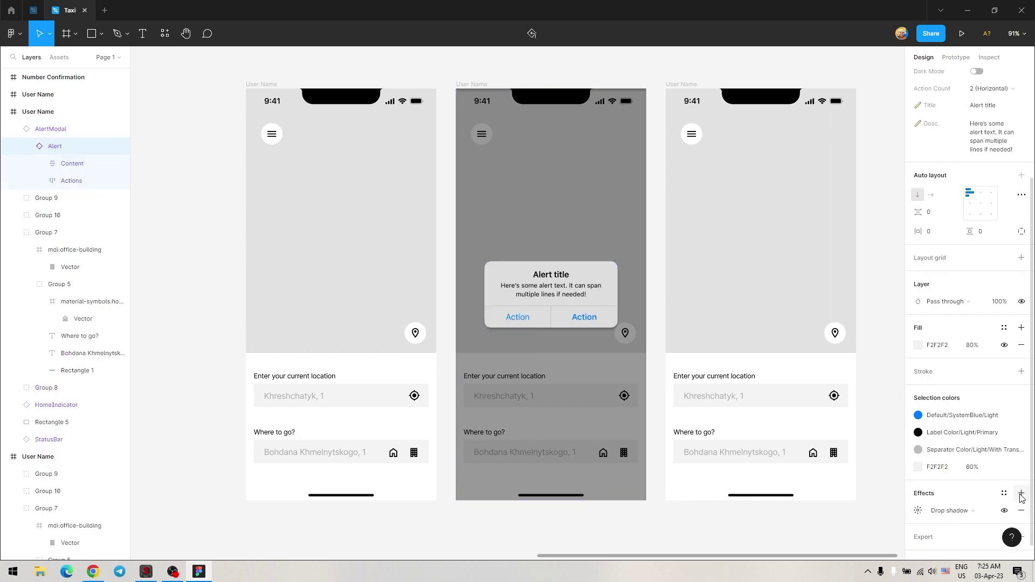
Step: Change the modal backdrop's effect from Inner shadow to Background blur
click(970, 513)
click(969, 537)
click(917, 510)
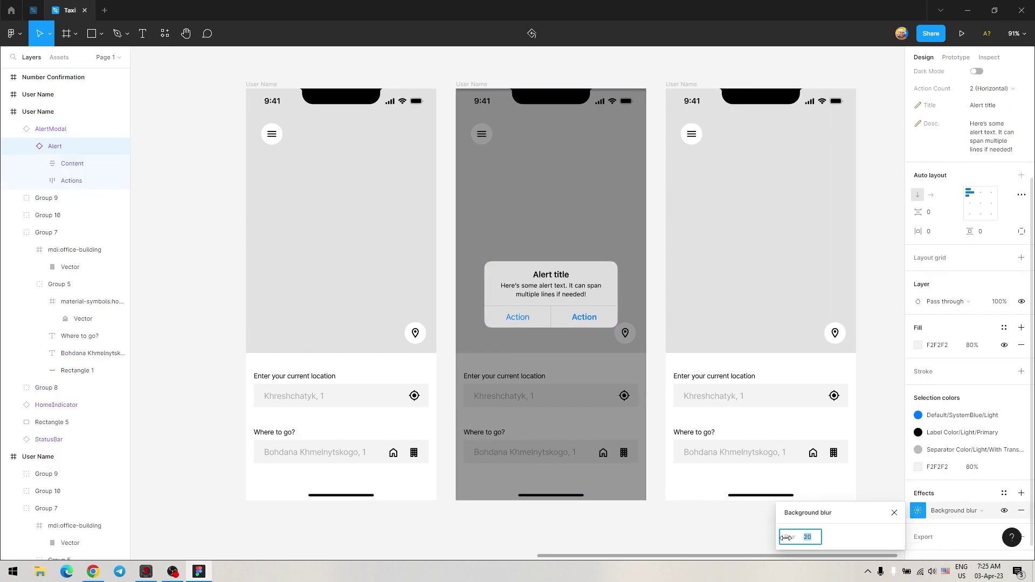
click(960, 510)
click(1021, 511)
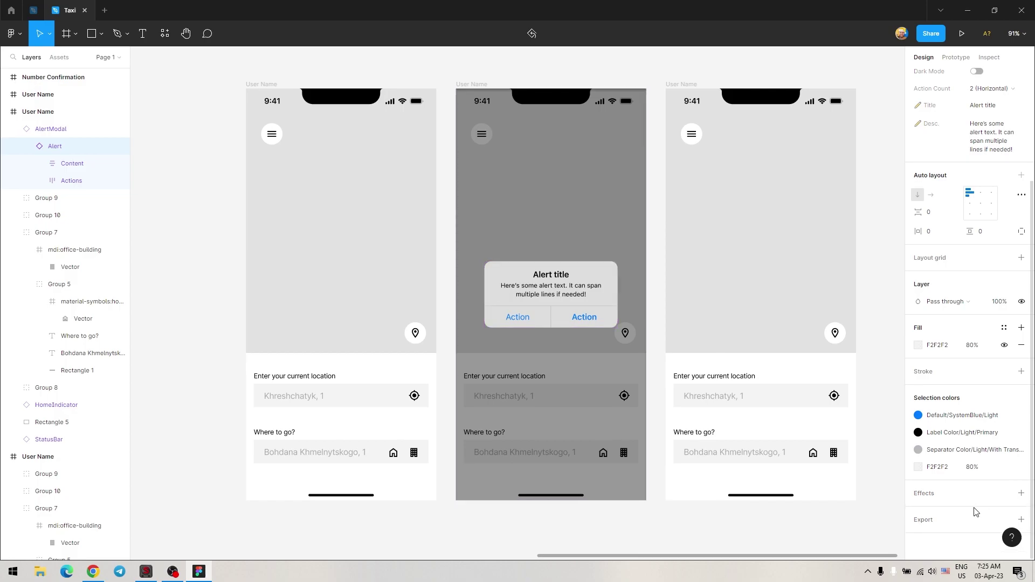
click(955, 434)
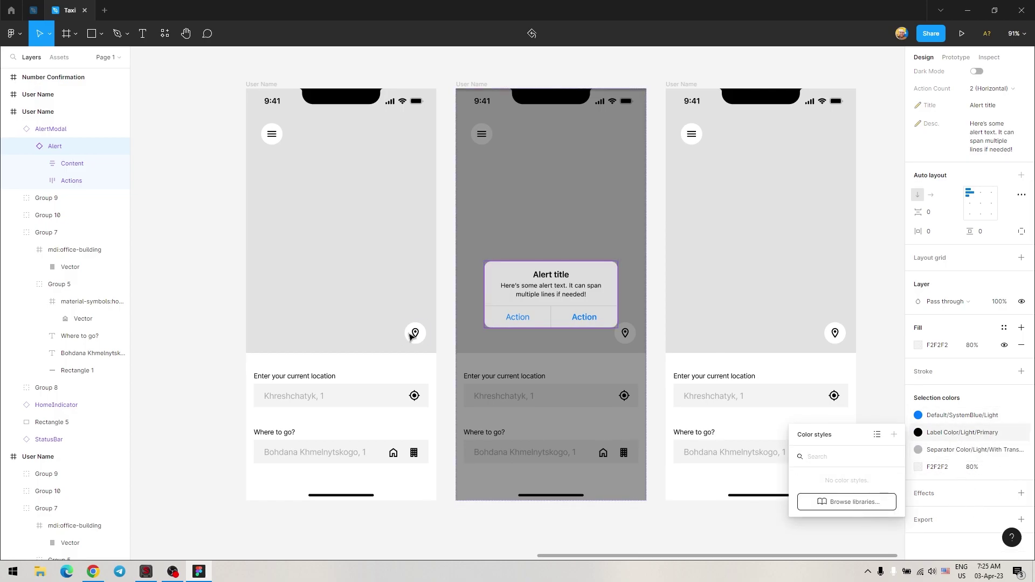
click(68, 130)
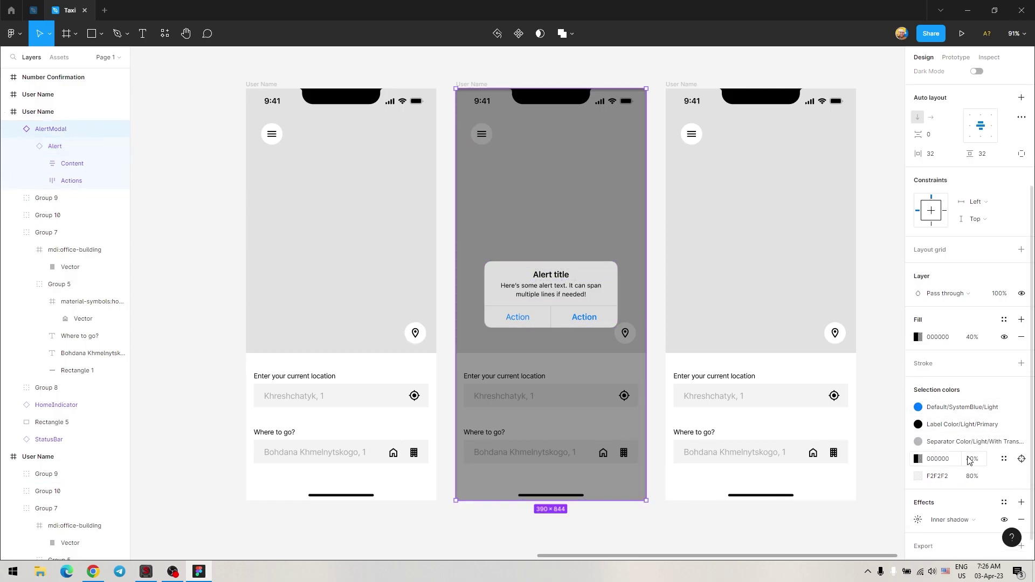
scroll(977, 522, down, 1)
click(958, 494)
click(961, 527)
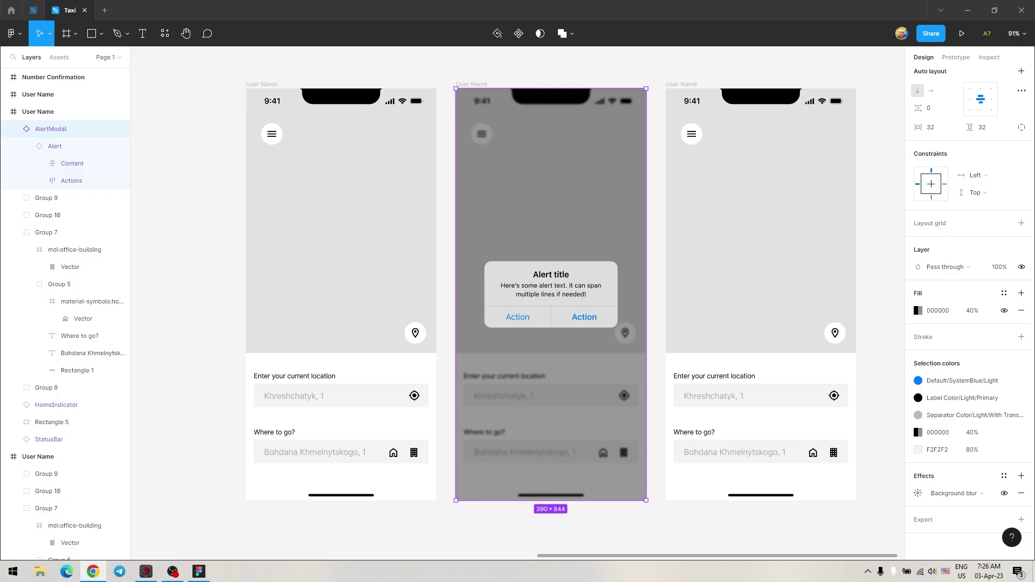
Step: Drill into the alert's layers down to its Title text for editing
click(81, 146)
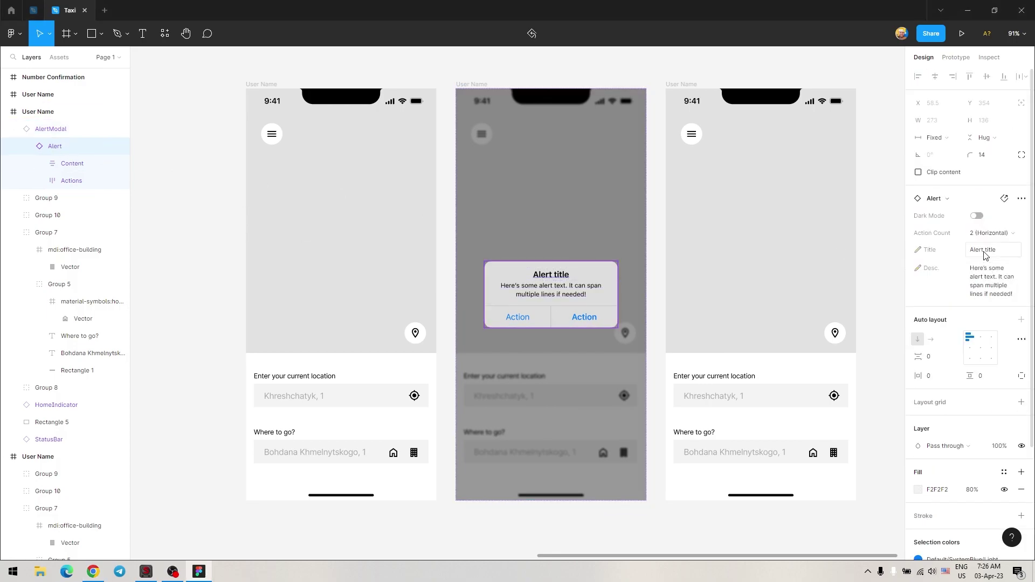
click(986, 256)
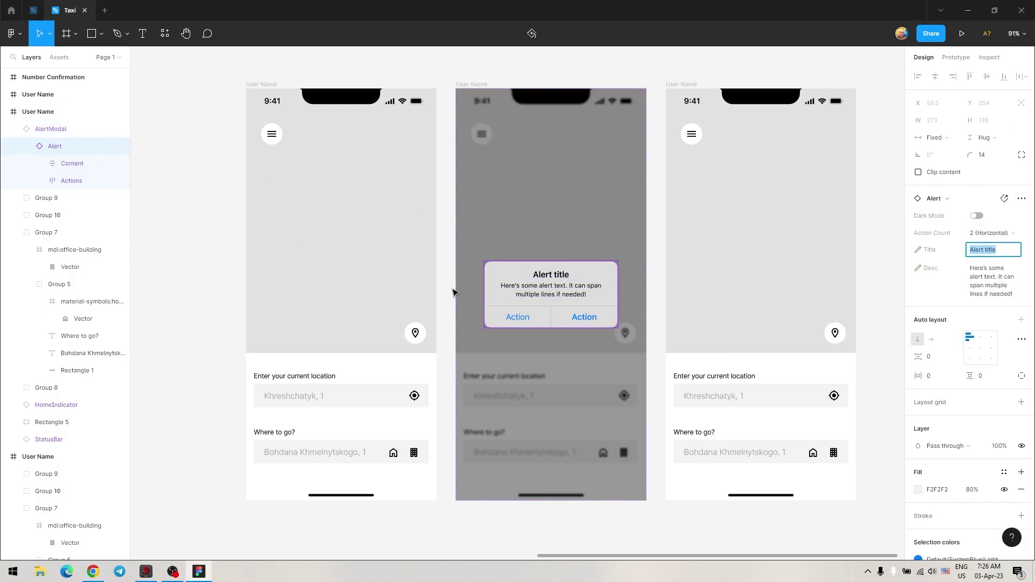
key(BackSpace)
key(Escape)
double_click(536, 290)
click(1011, 255)
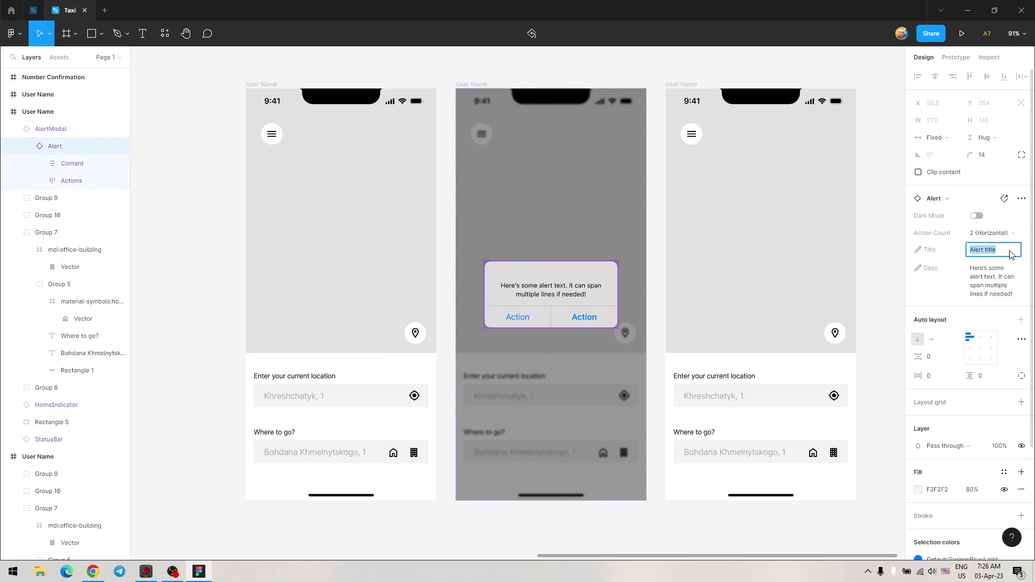
text(adas)
key(Return)
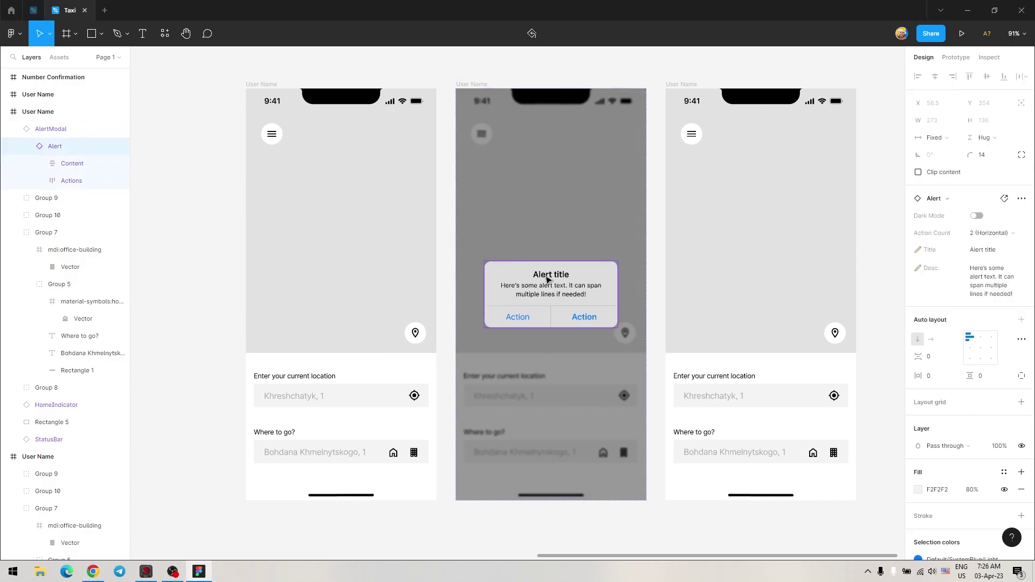
double_click(540, 281)
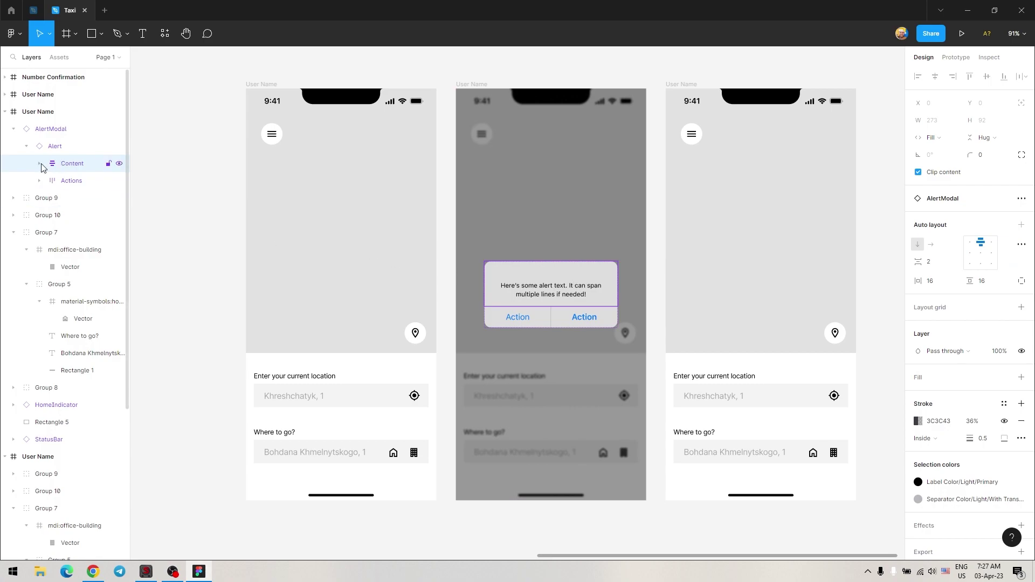
double_click(541, 275)
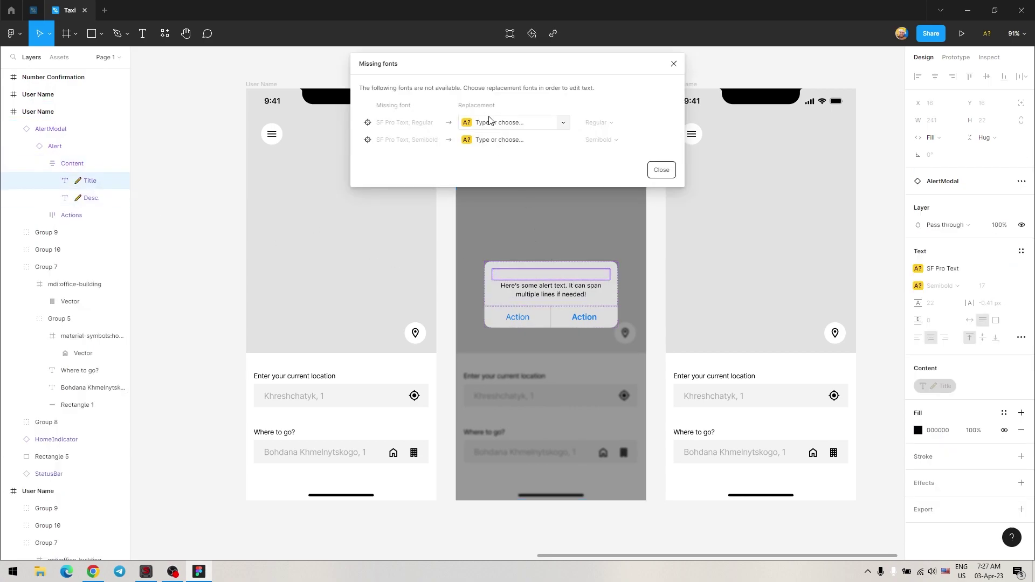
Step: Replace both missing SF Pro Text fonts, regular and semibold, with Inter
click(532, 129)
scroll(547, 108, down, 20)
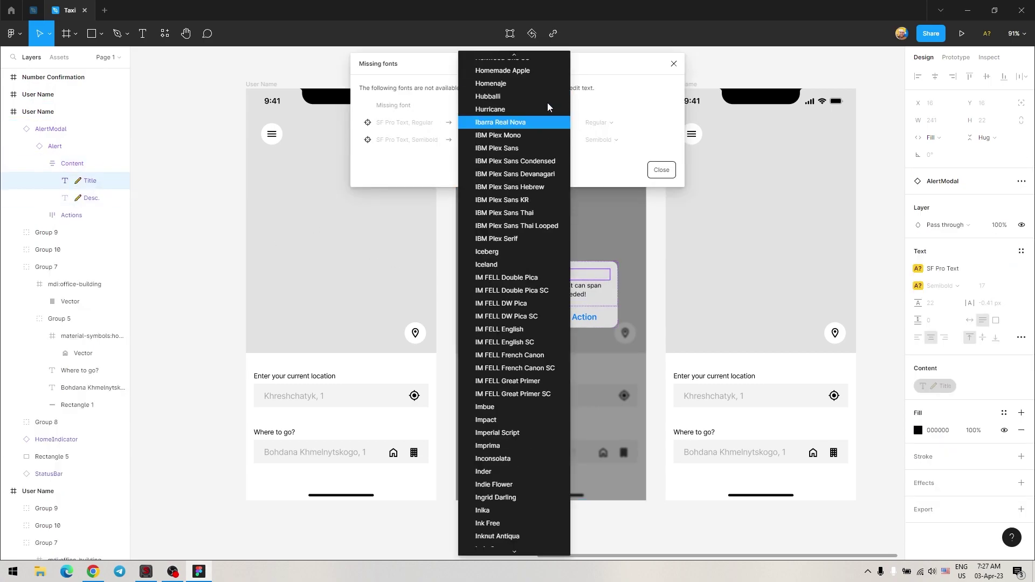
scroll(522, 458, down, 2)
scroll(526, 474, down, 2)
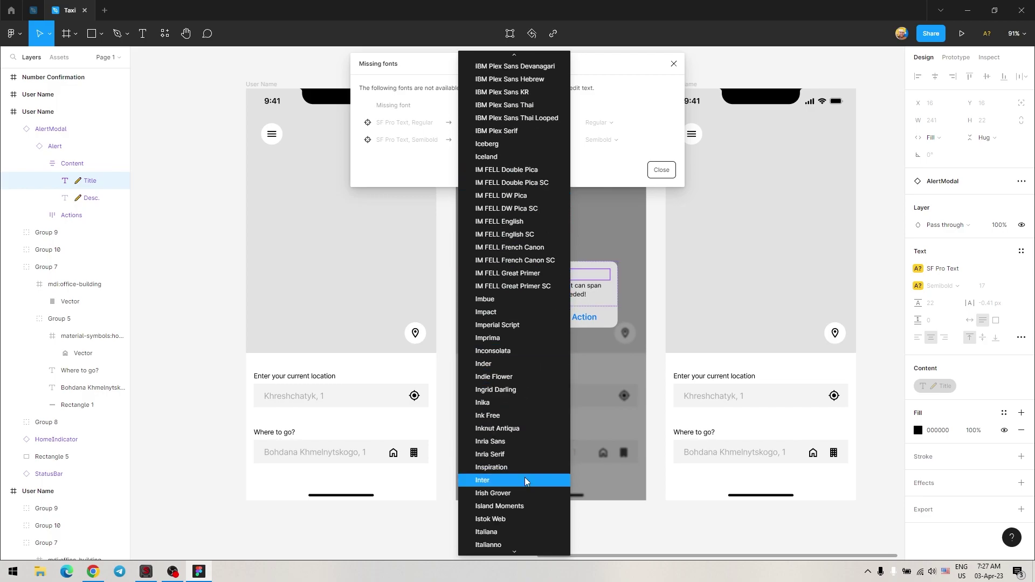
click(526, 479)
click(563, 140)
text(Int)
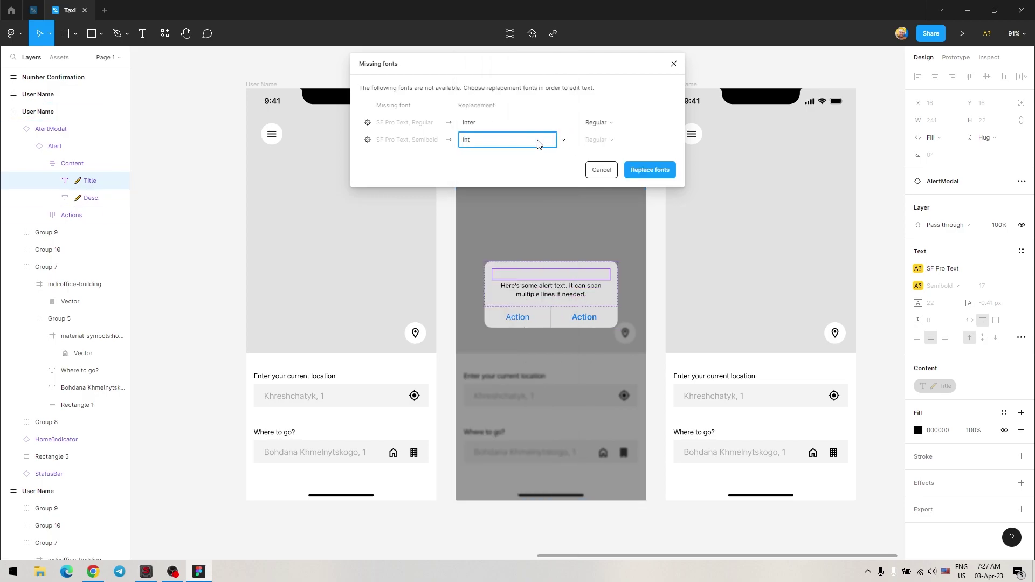
text(er)
key(Return)
click(646, 170)
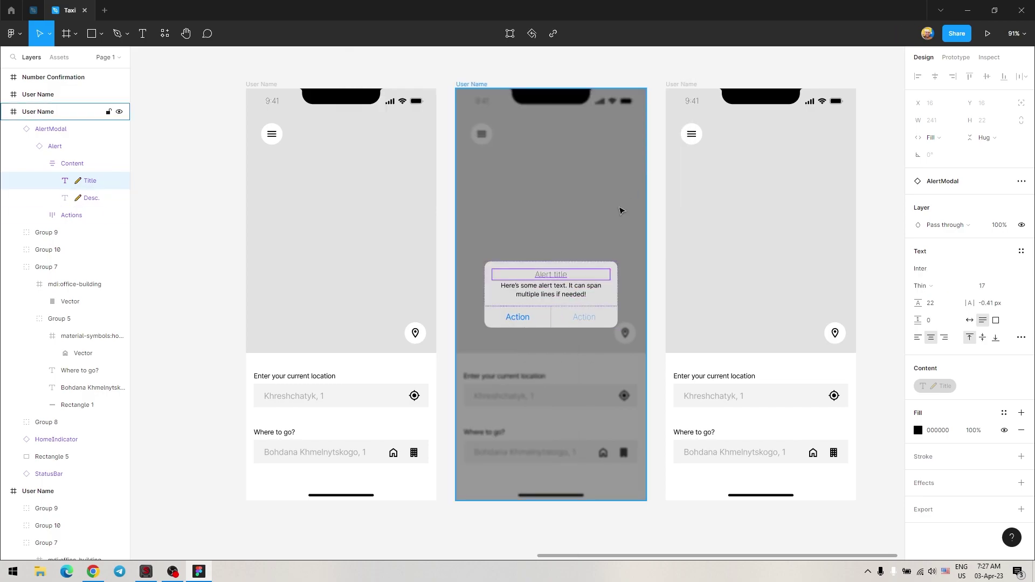
Step: Make the alert title Semi Bold and change the description to 'Allow access?'
click(933, 281)
click(950, 337)
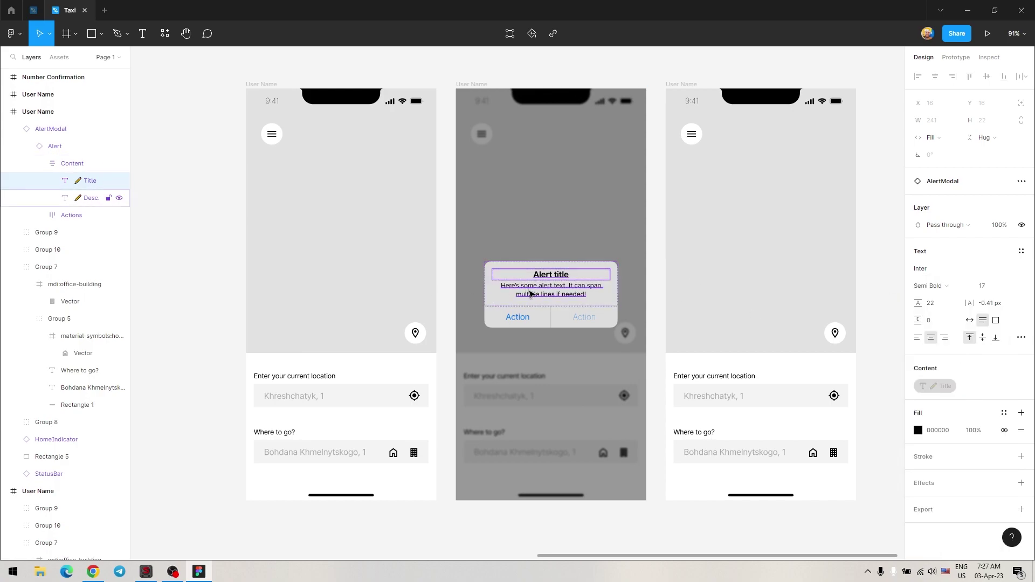
click(531, 294)
key(Return)
text(A)
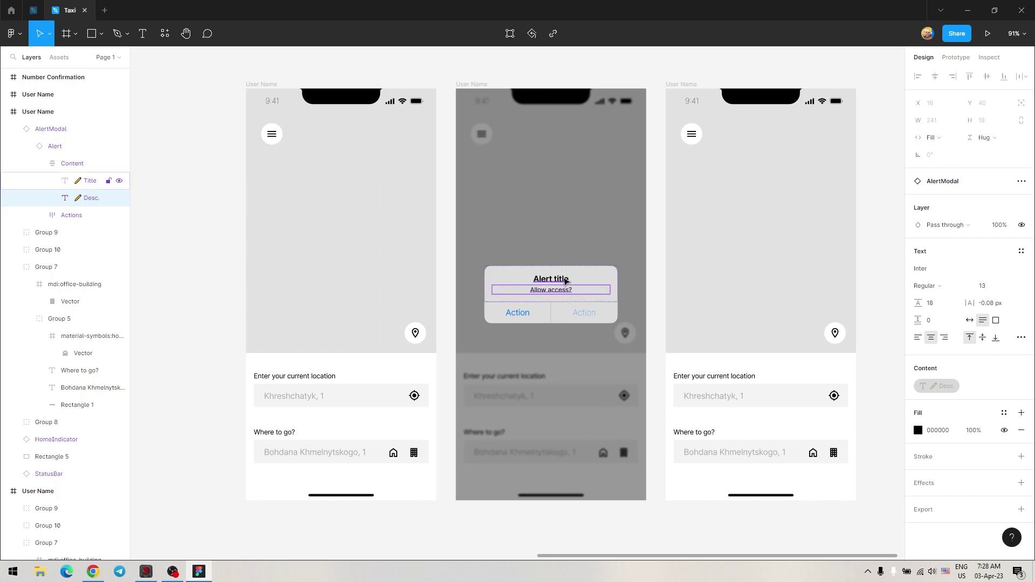
Step: Reword the alert title to '"Taxi App" wants to use your geolocation'
double_click(564, 277)
key(BackSpace)
text(“Taxi App”)
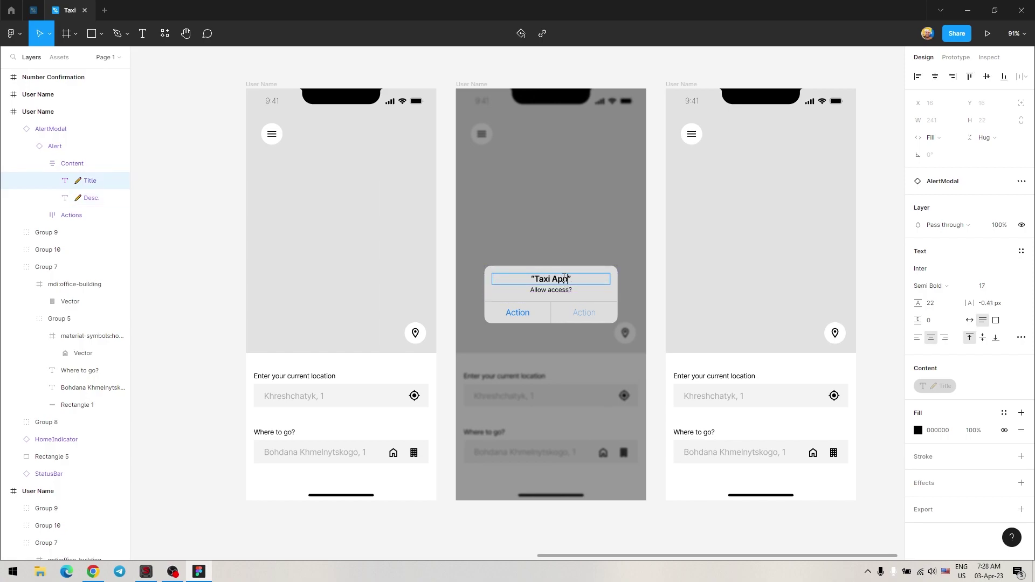
text(wants to)
text( use your geolo)
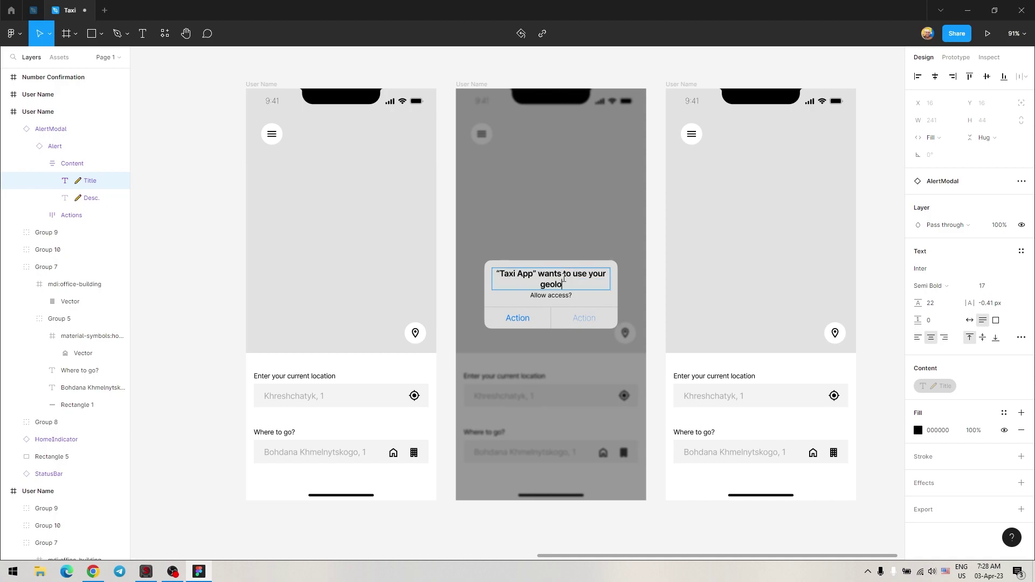
text(cation)
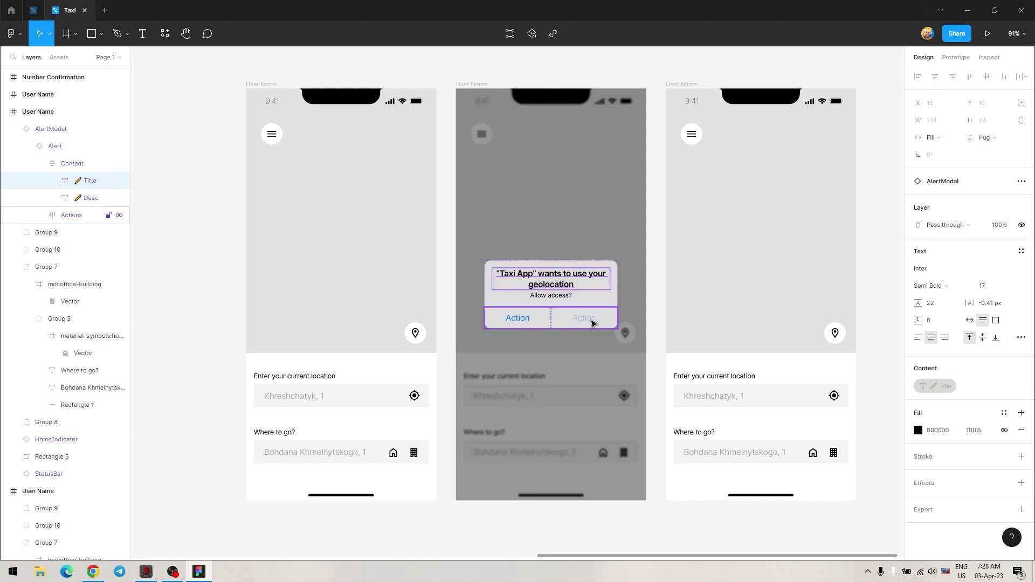
click(593, 322)
click(54, 146)
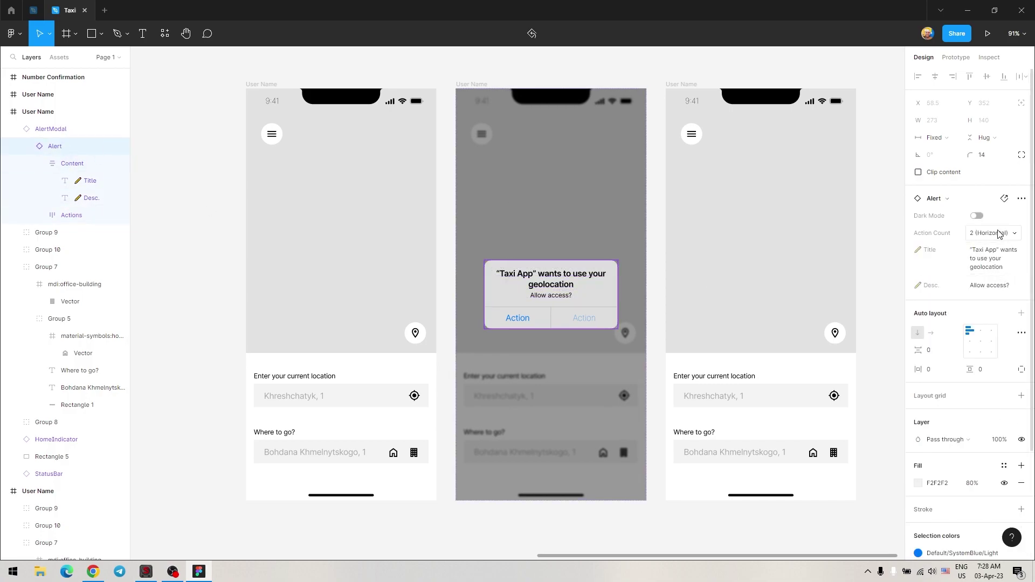
click(72, 215)
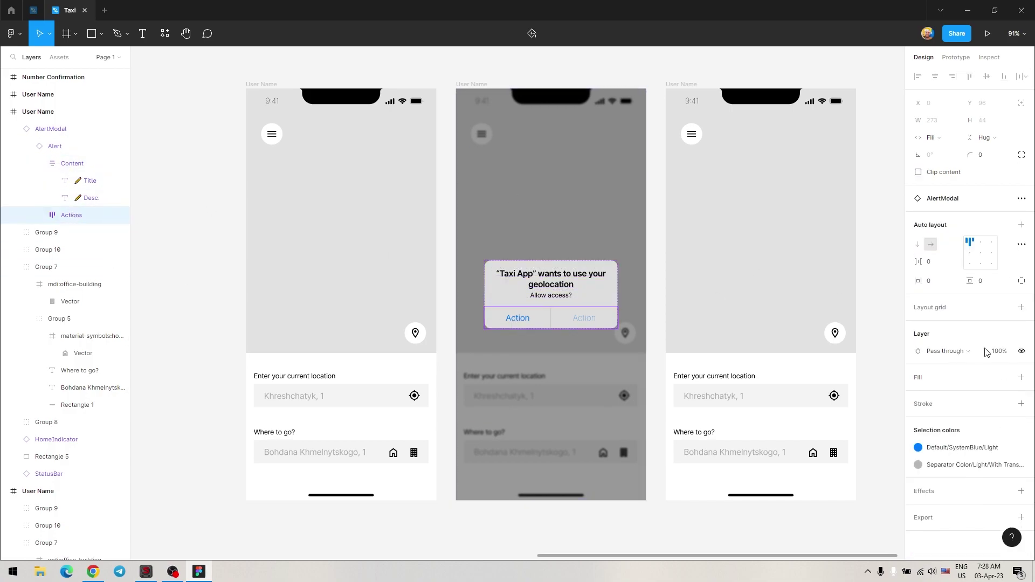
click(527, 324)
Step: Change the second alert button's label to Decline, keeping Allow on the first
click(586, 323)
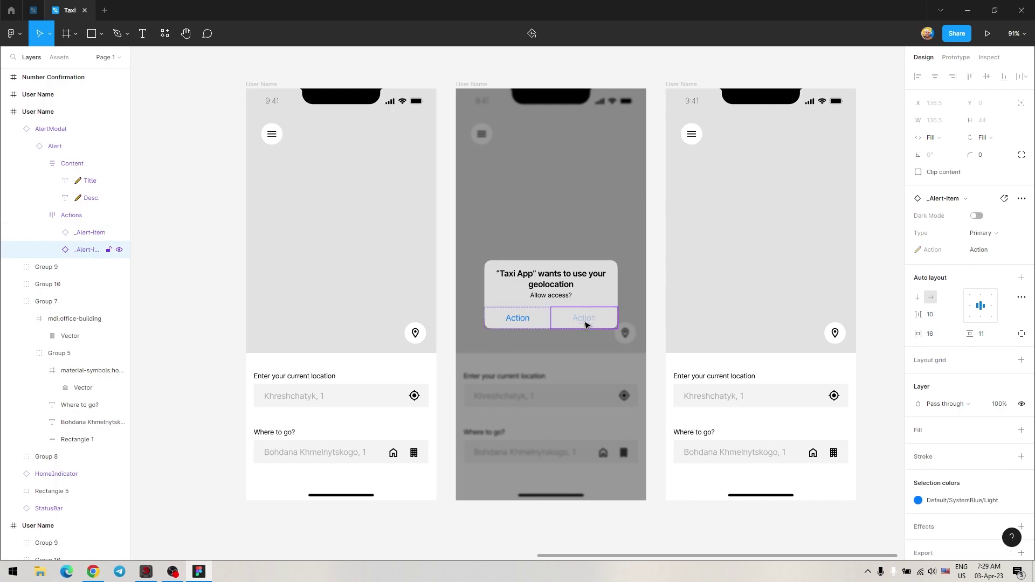
scroll(1010, 378, down, 1)
click(518, 318)
double_click(518, 318)
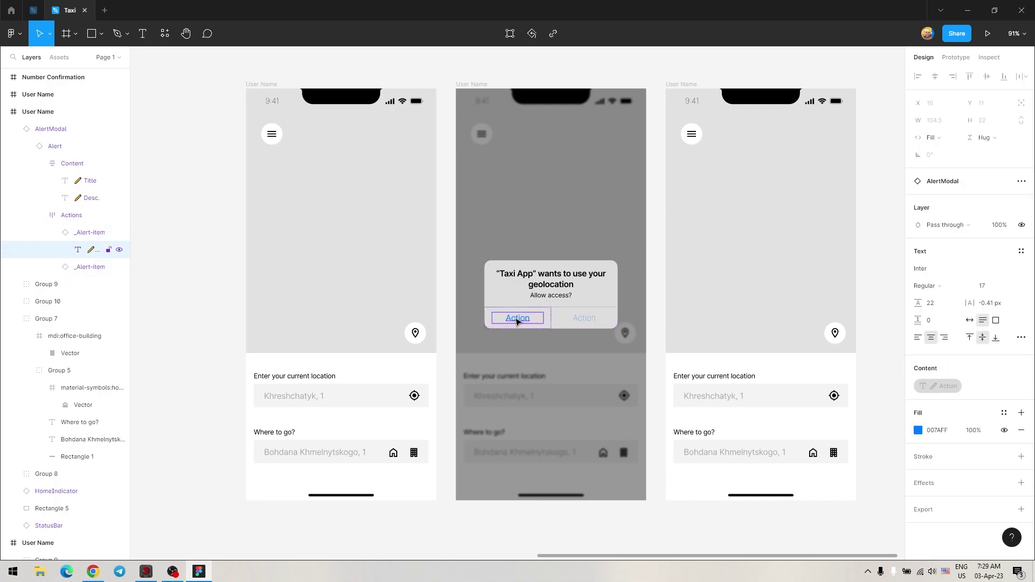
text(Allow)
double_click(583, 318)
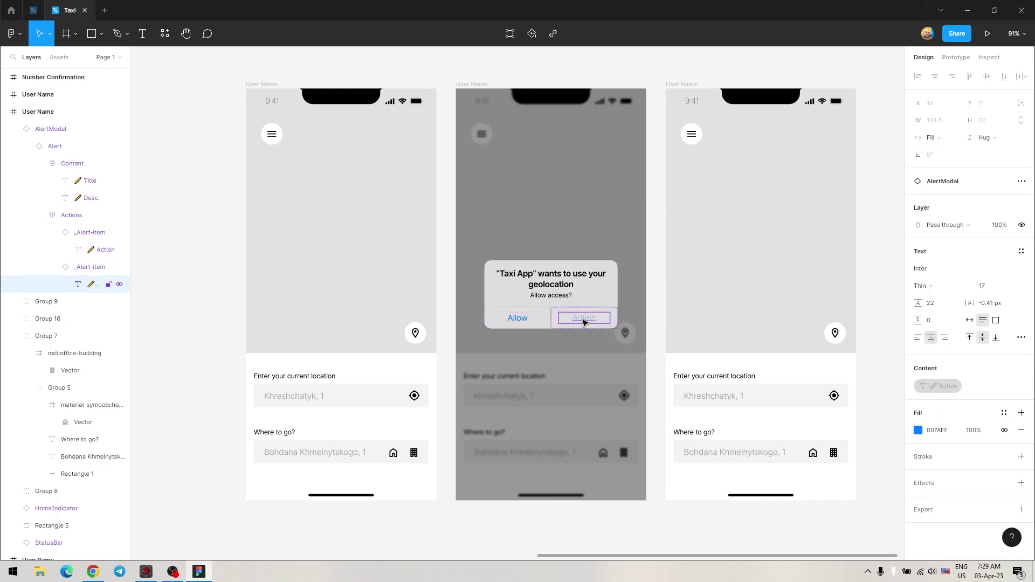
key(BackSpace)
text(line)
click(662, 324)
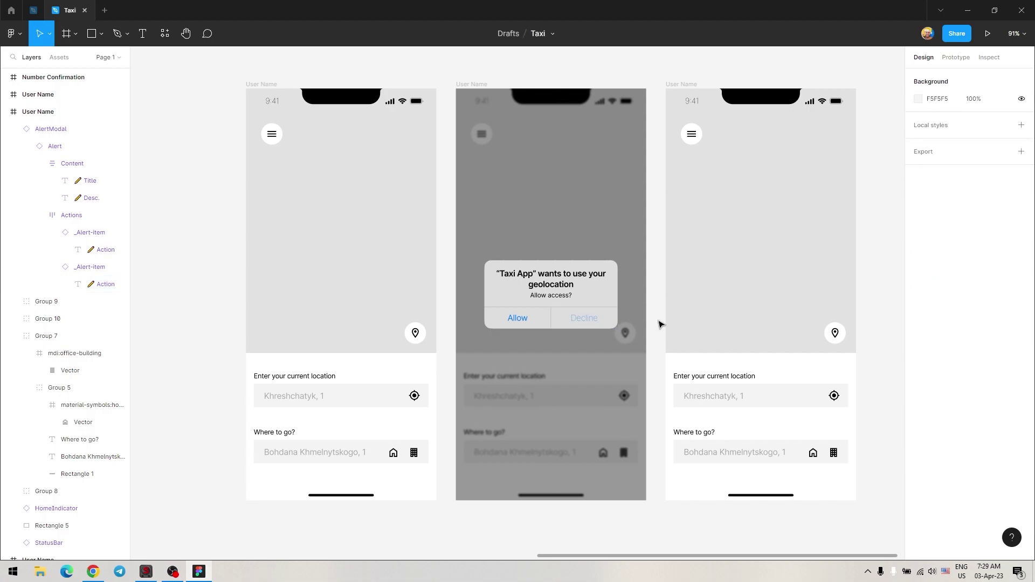
click(522, 321)
double_click(523, 320)
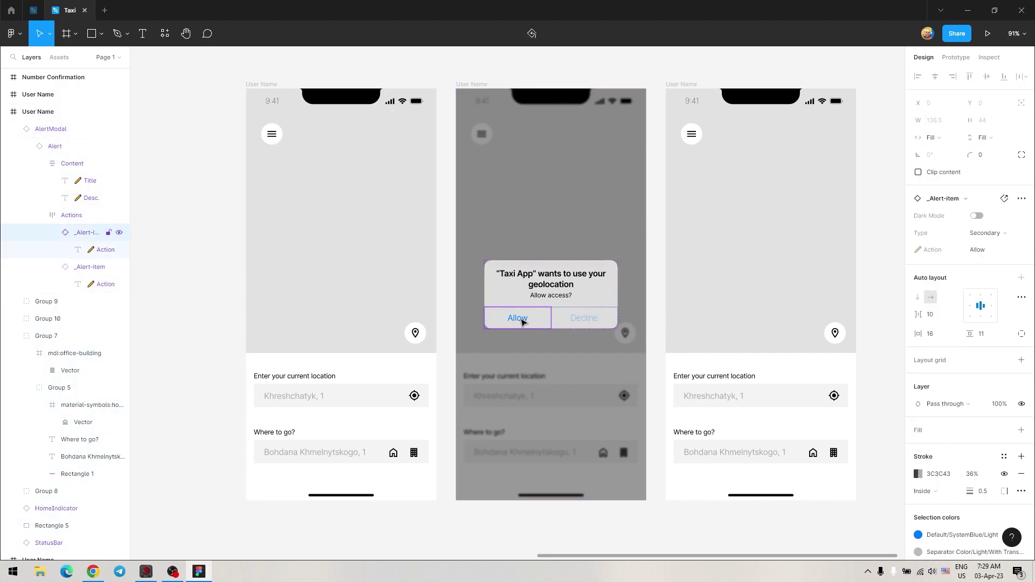
key(Escape)
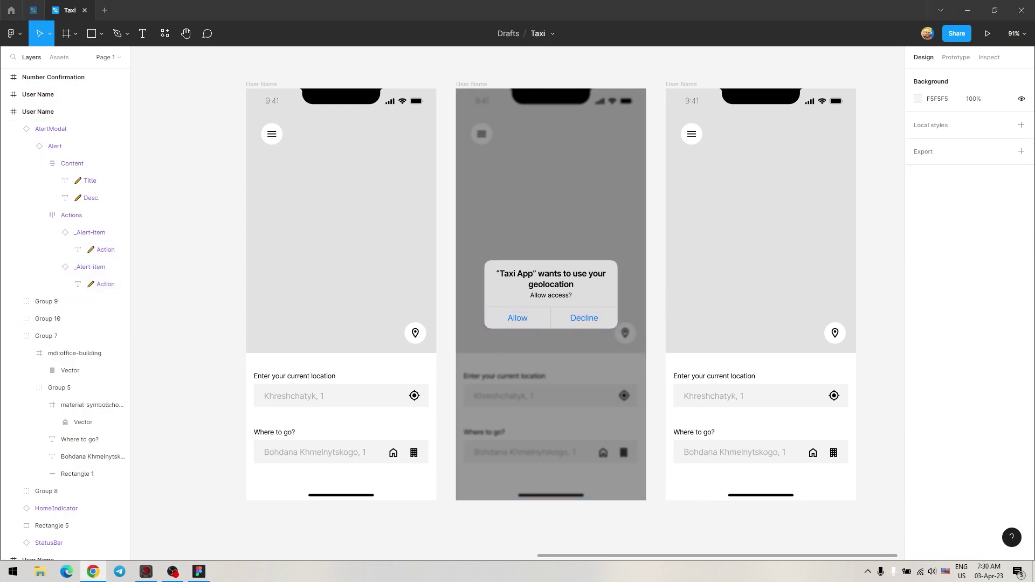
scroll(377, 334, right, 3)
scroll(485, 351, up, 1)
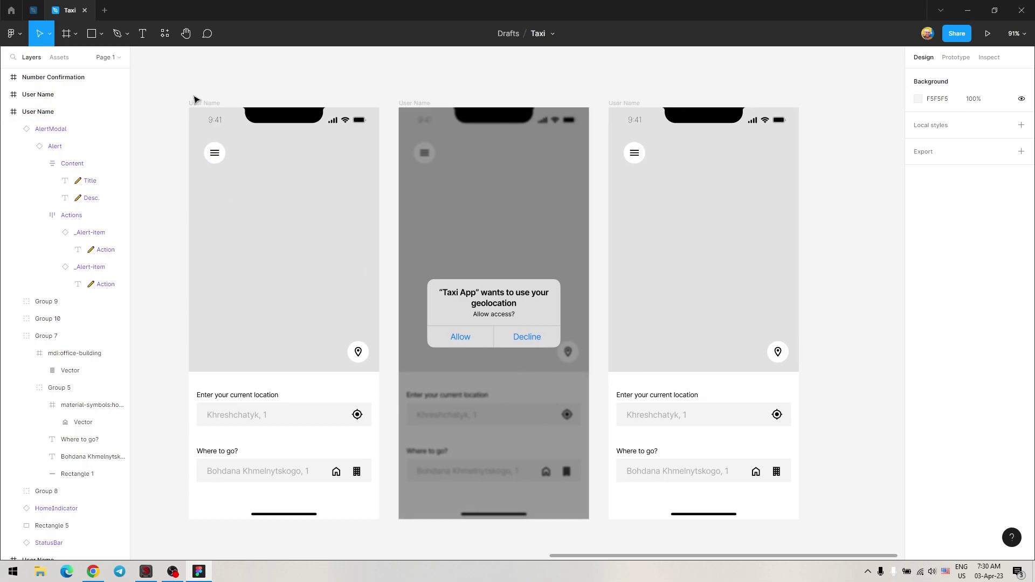
Step: Name the first screen 'Enter location' and the middle screen 'Use geo'
click(204, 103)
text(Enter location)
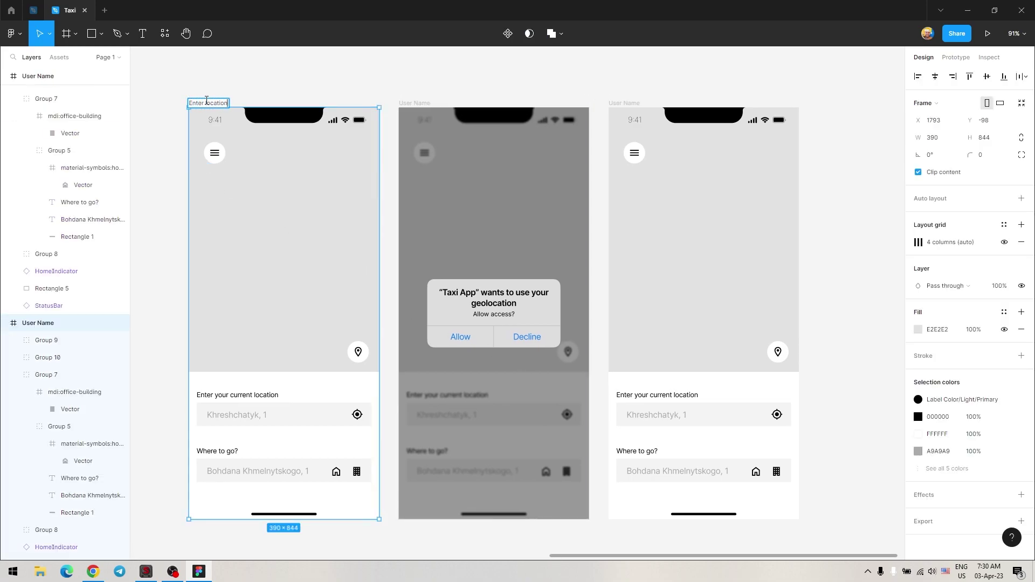
key(Return)
double_click(413, 103)
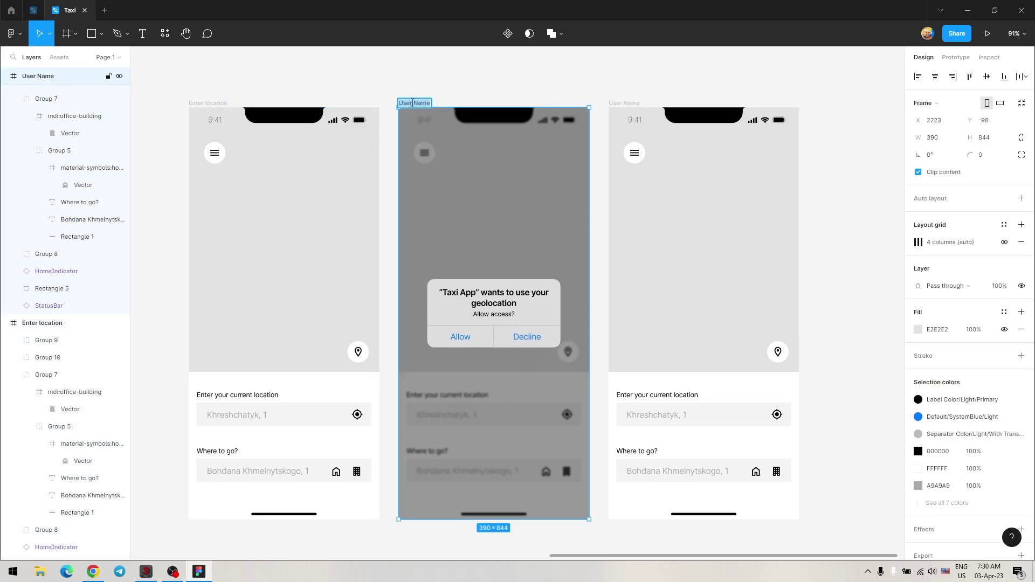
text(Use)
key(Return)
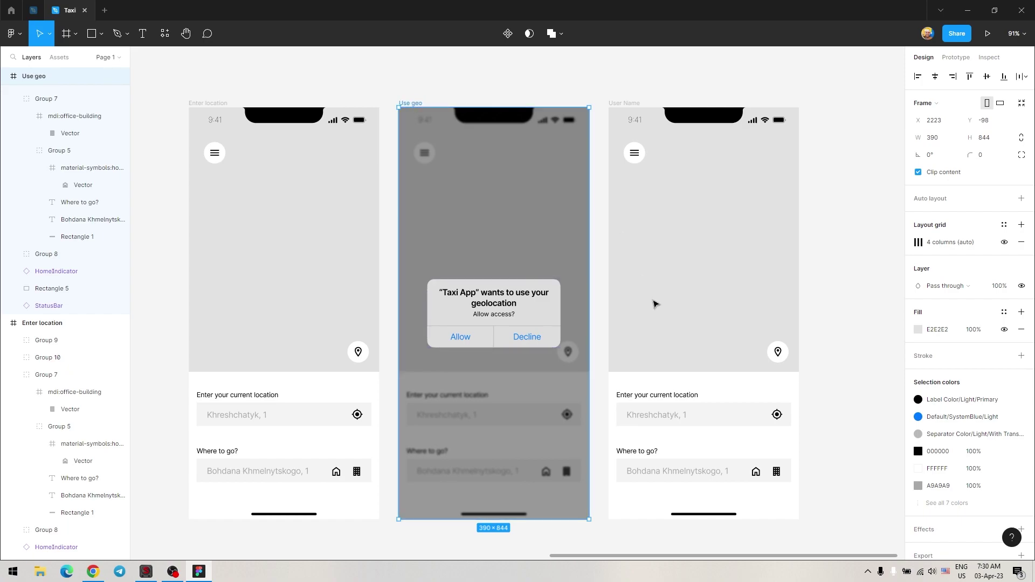
Step: Draw a small ellipse dot on the third screen's map, discarding a stray rectangle
drag(698, 280, 578, 279)
key(r)
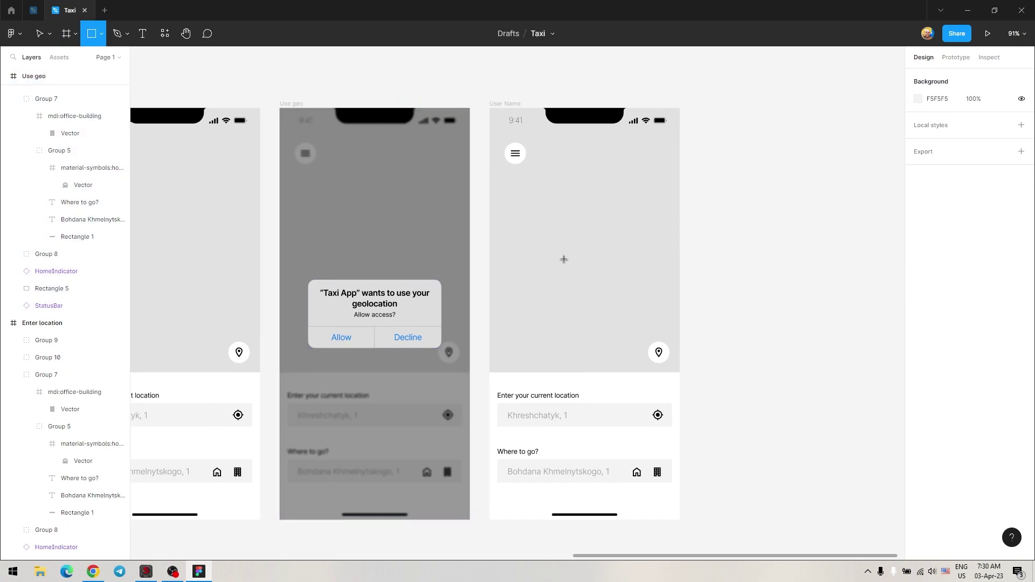
click(100, 34)
key(Escape)
drag(577, 266, 579, 261)
key(ctrl+z)
key(o)
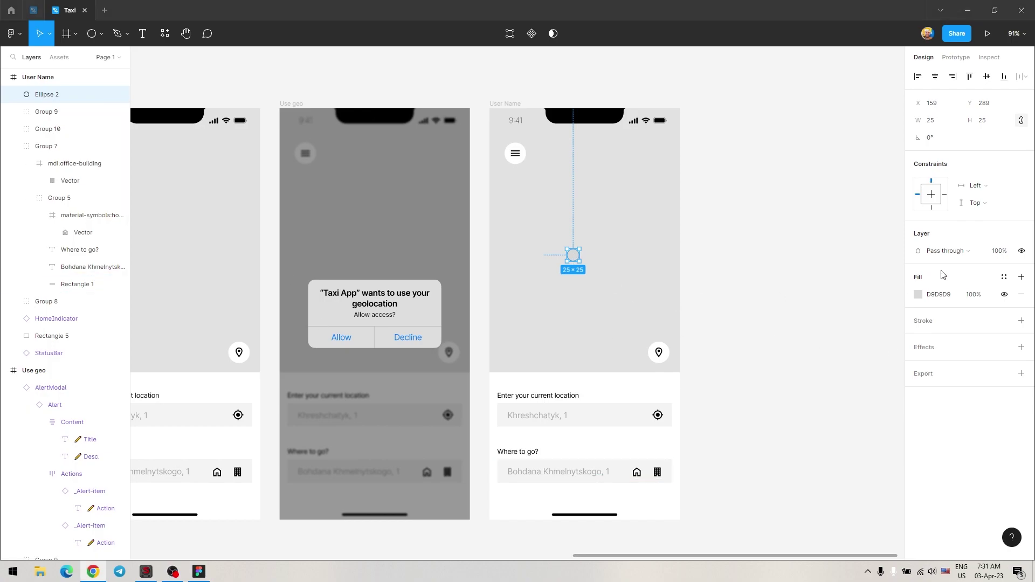
Step: Give the dot a 1D1D1D fill and a white FFFFFF 3px outline
click(919, 294)
drag(797, 399, 771, 409)
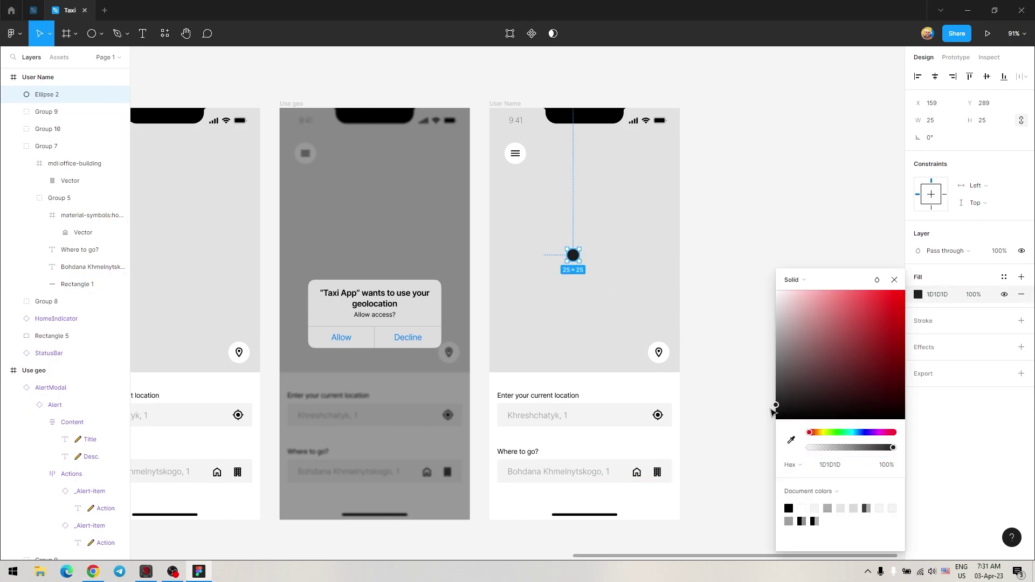
click(1021, 320)
click(919, 338)
click(830, 464)
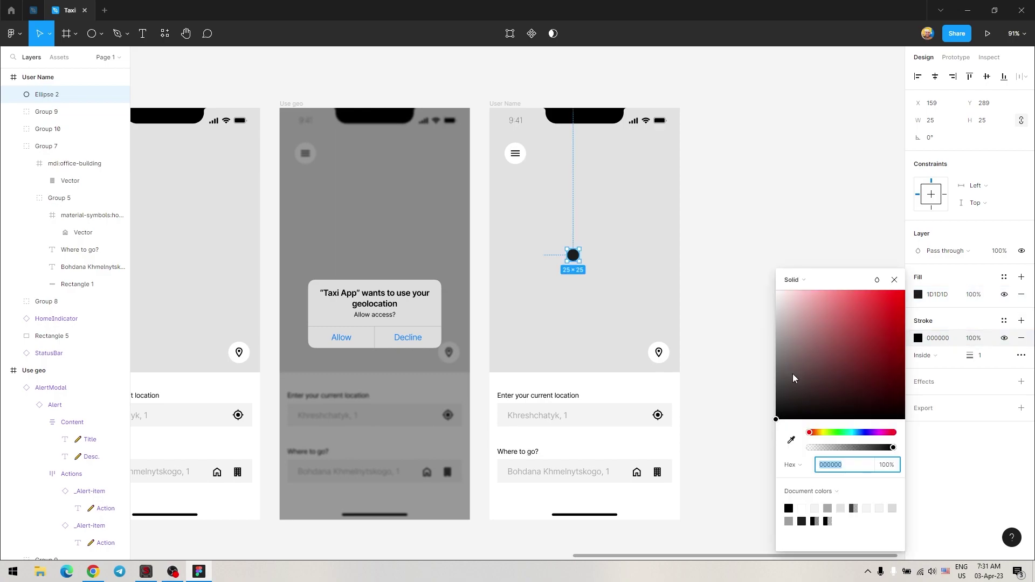
text(FFFFFF)
key(Return)
drag(974, 356, 977, 356)
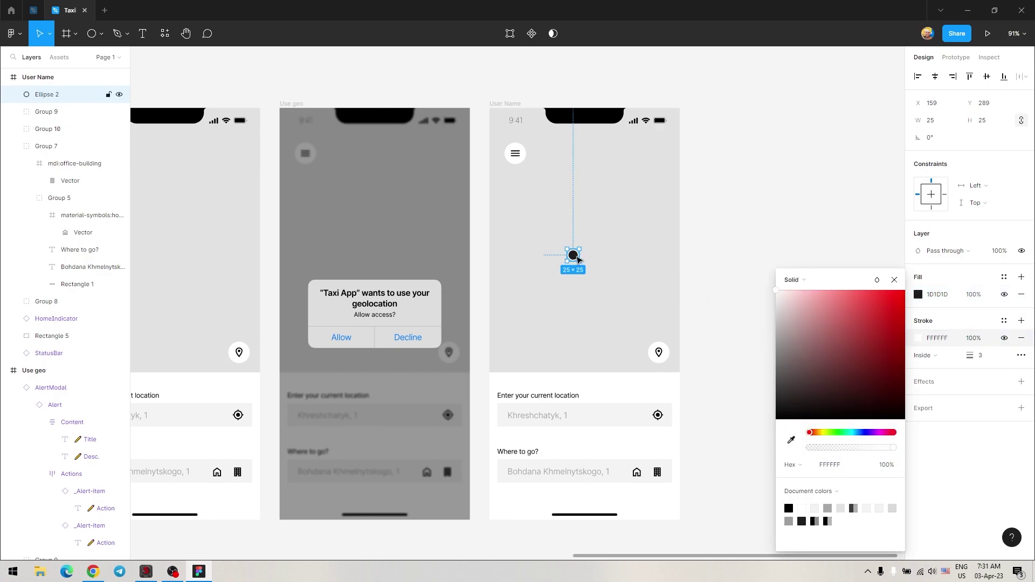
Step: Add a larger circle, centre the small dot on it, and bring the dot in front
drag(577, 260, 626, 286)
key(ctrl+z)
key(ctrl+d)
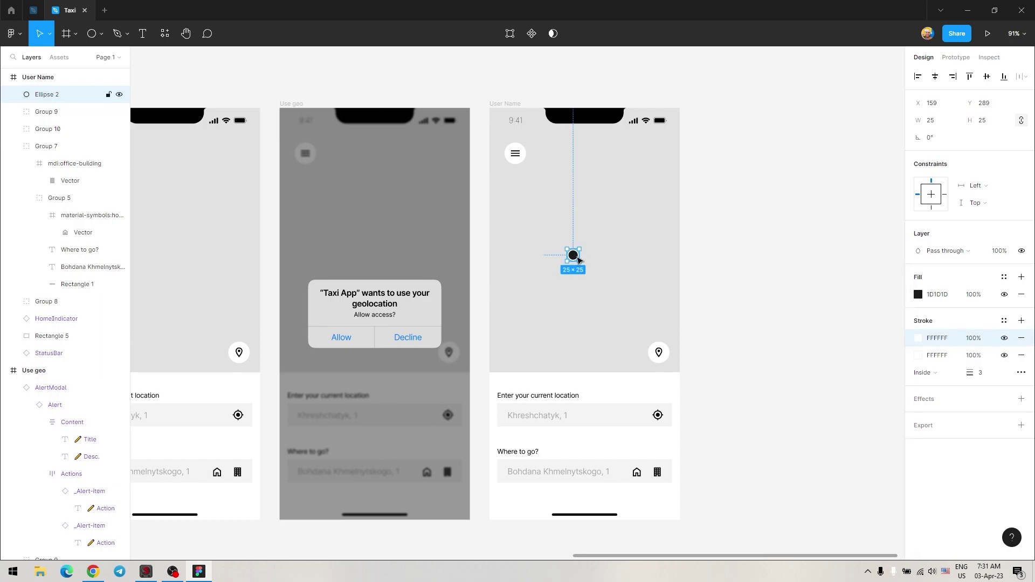
mouse_move(578, 260)
mouse_down()
mouse_move(583, 282)
mouse_move(574, 277)
mouse_move(620, 324)
mouse_up()
key(ctrl+z)
click(573, 255)
drag(573, 255, 598, 297)
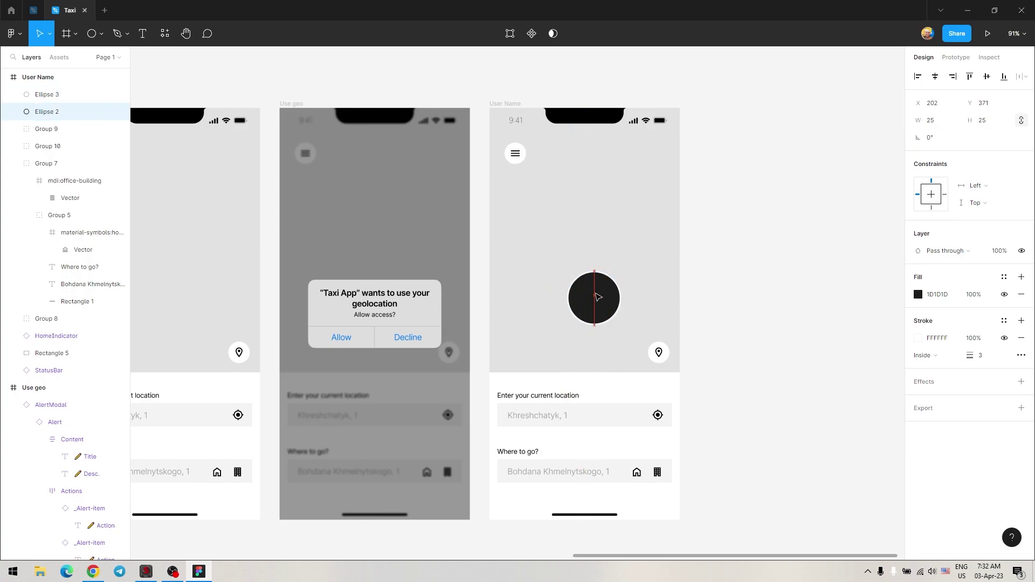
key(ctrl+])
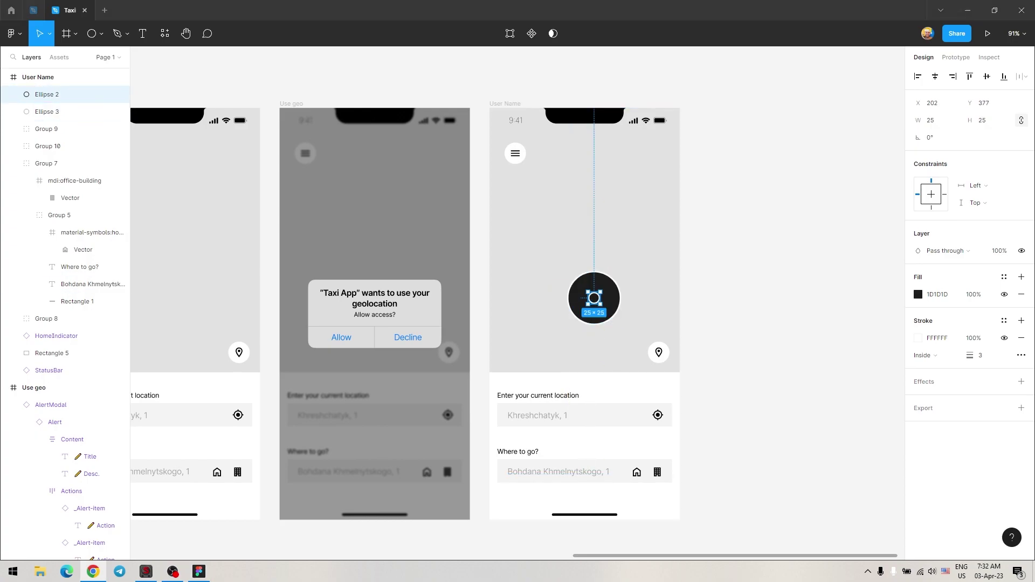
Step: Remove the big circle's outline, set its fill to 30% opacity, and group it with the dot
key(Tab)
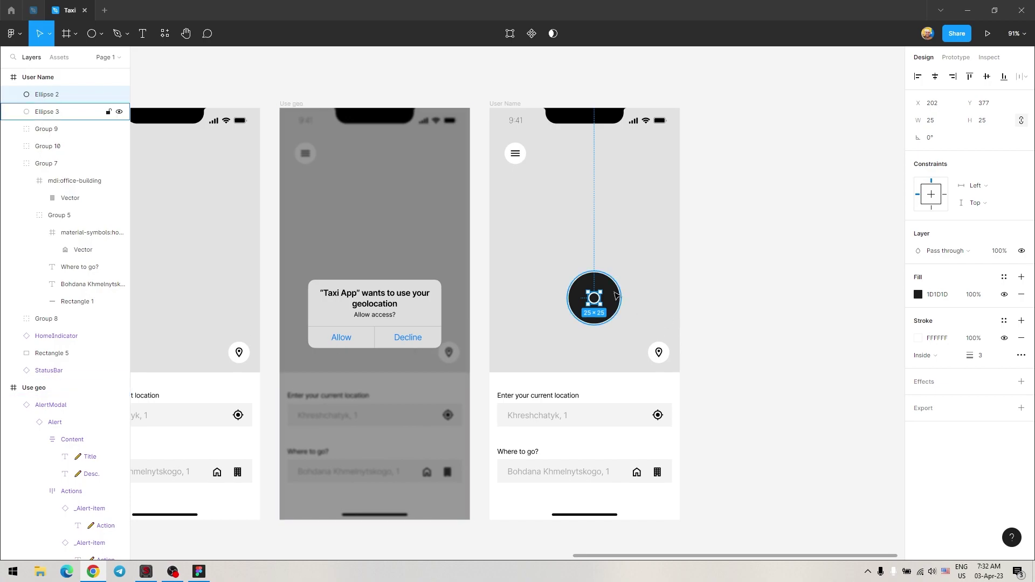
click(1021, 338)
text(30)
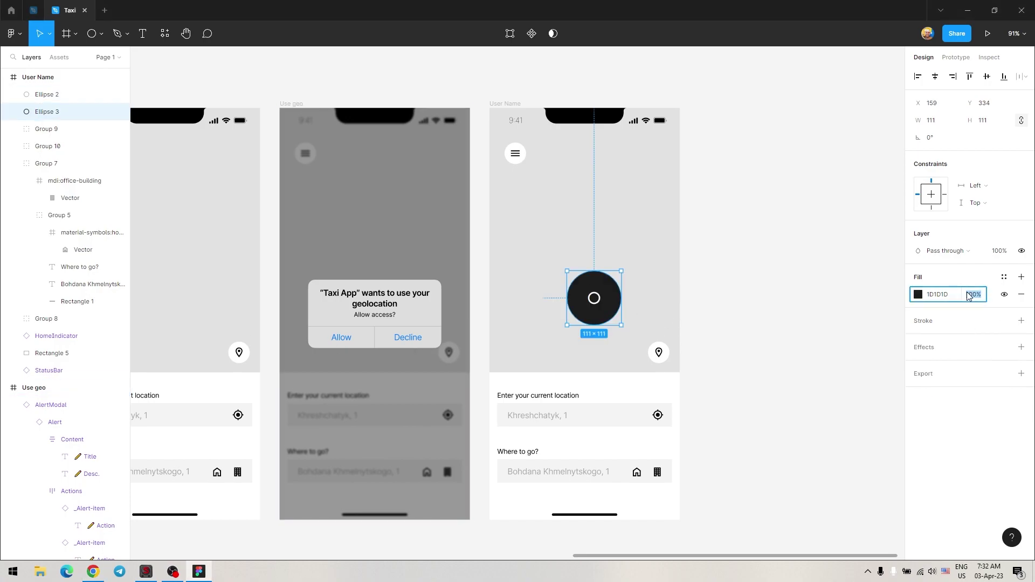
key(Return)
click(771, 309)
mouse_move(631, 277)
mouse_down()
mouse_move(593, 313)
mouse_move(584, 253)
mouse_up()
key(ctrl+g)
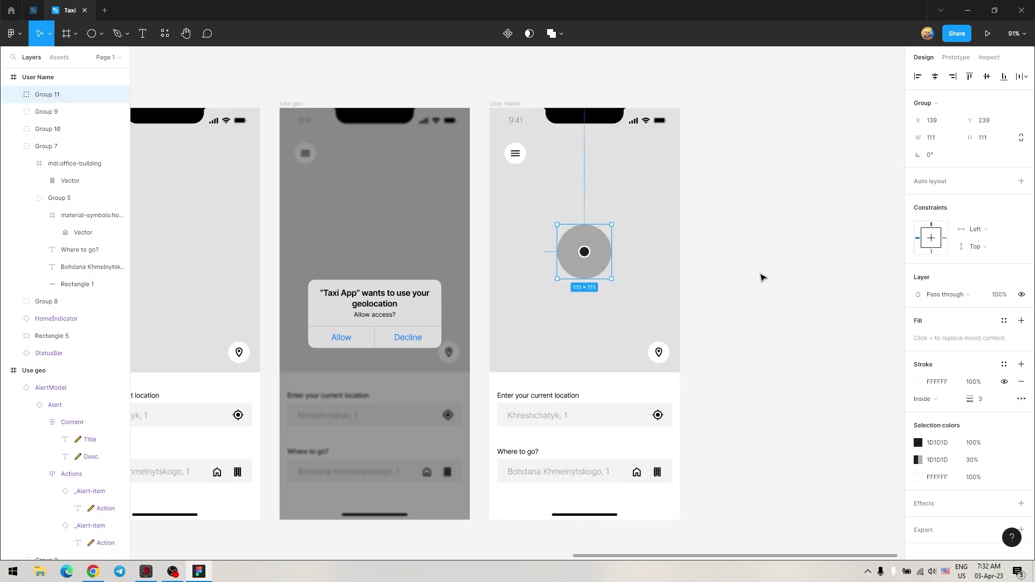
double_click(501, 104)
Step: Name the third screen 'My position' and make its Khreshchatyk, 1 address text black
text(My position)
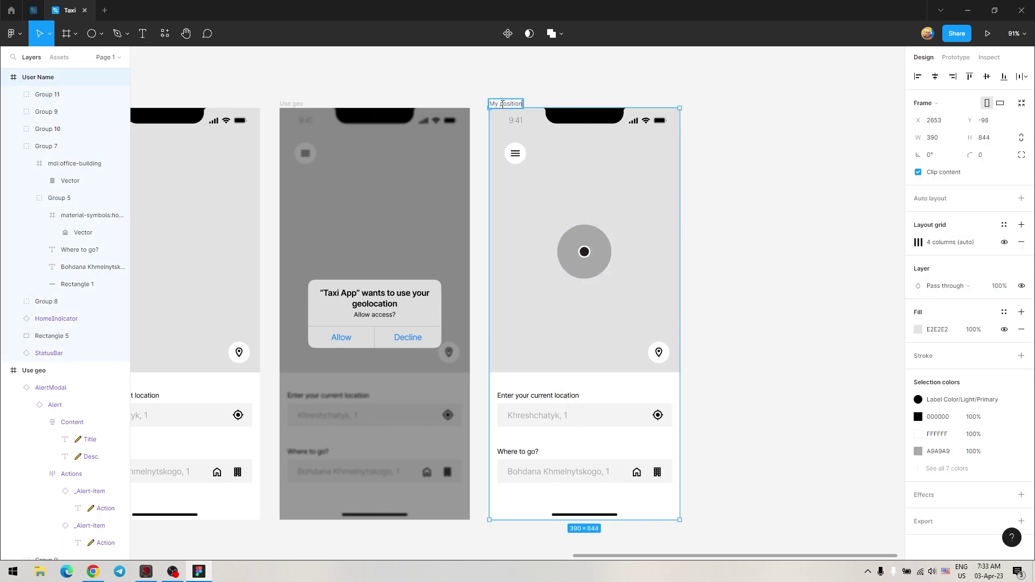
key(Return)
click(588, 415)
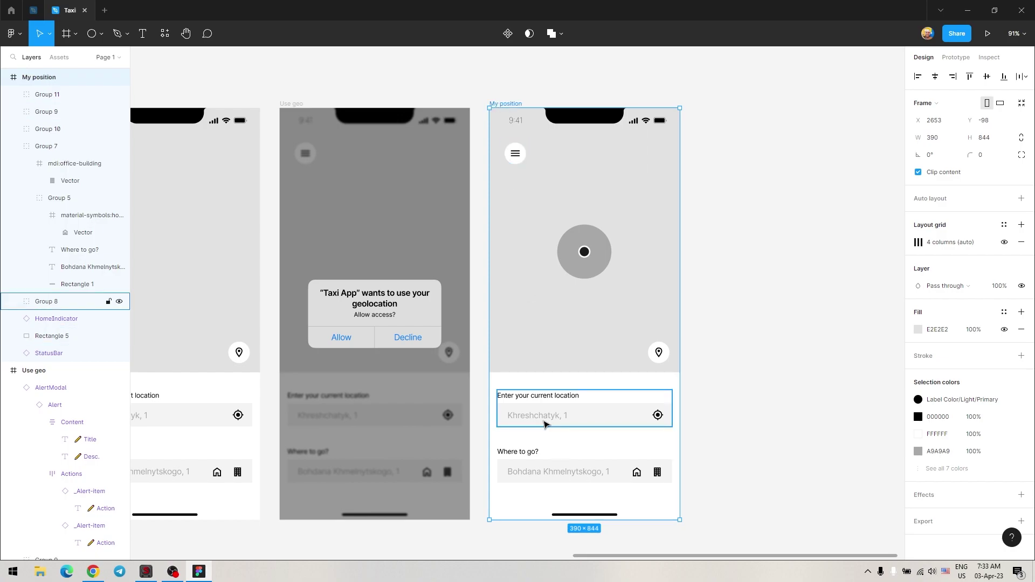
double_click(588, 415)
double_click(537, 416)
key(ctrl+alt+v)
click(733, 444)
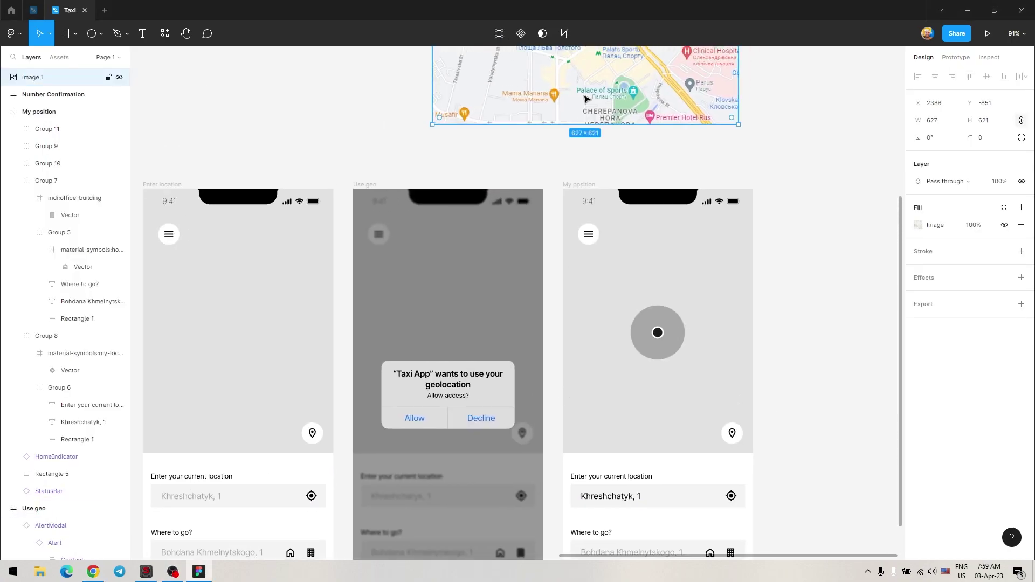
Step: Place the map image behind the marker on My position with saturation set to zero
drag(587, 99, 661, 434)
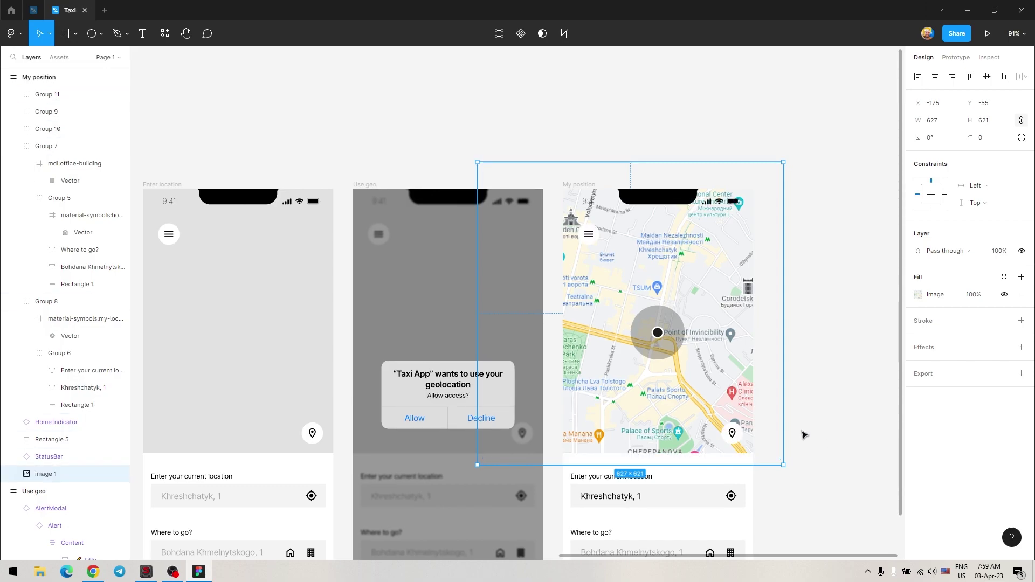
drag(607, 315, 621, 320)
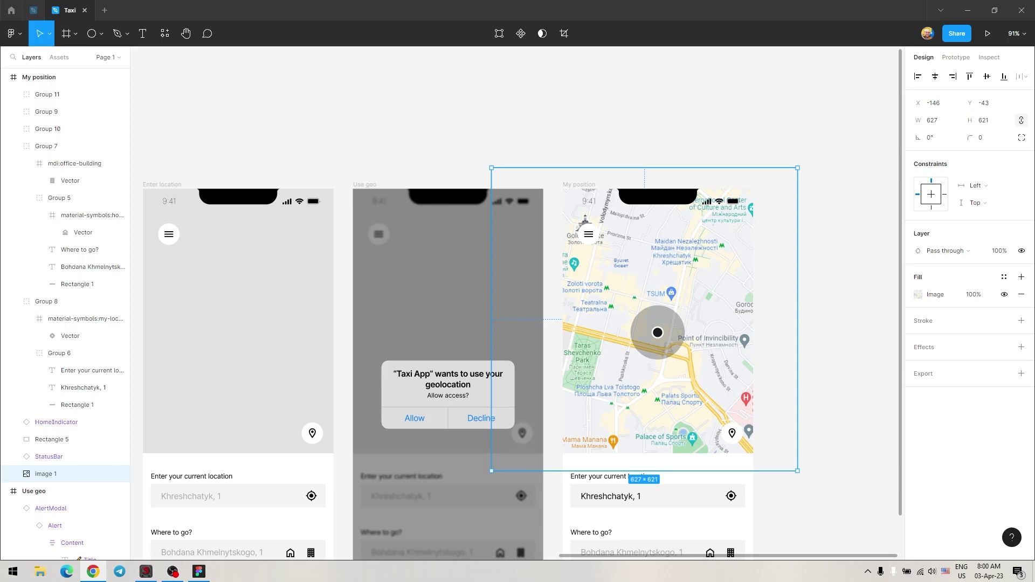
click(918, 295)
key(Escape)
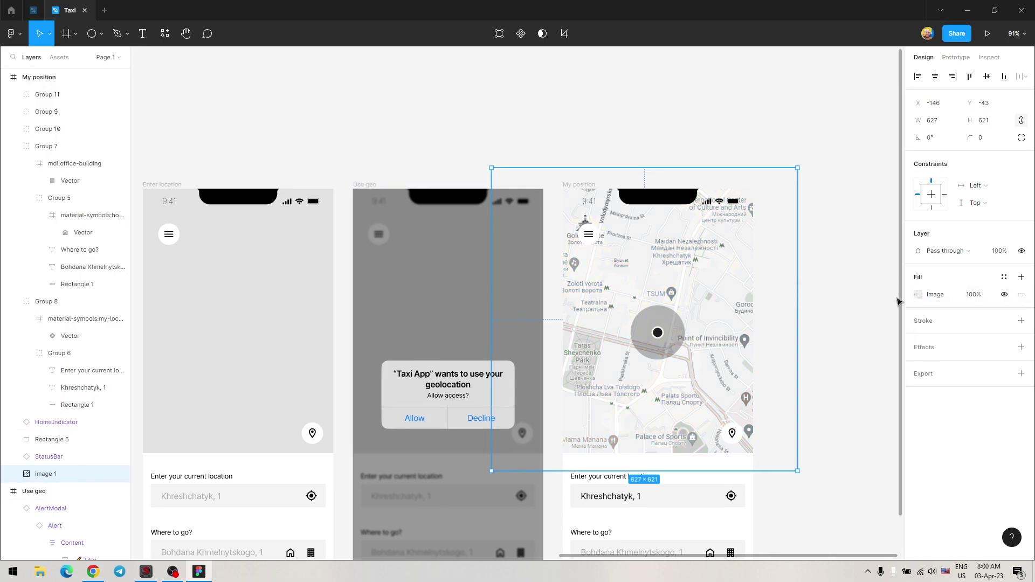
scroll(809, 243, down, 3)
scroll(782, 237, right, 3)
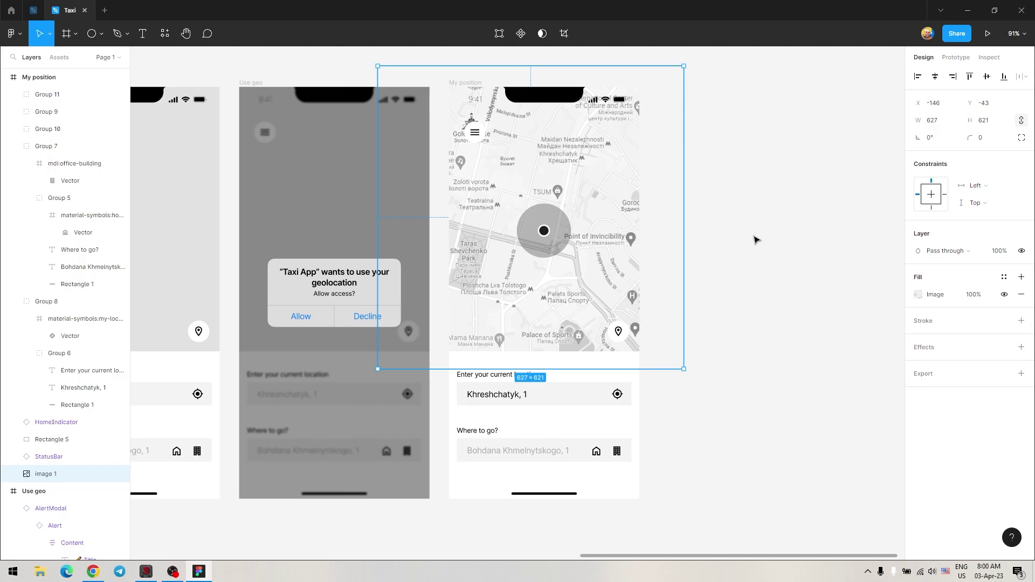
Step: Paste the same map into the Enter location screen, beneath its status bar
click(544, 234)
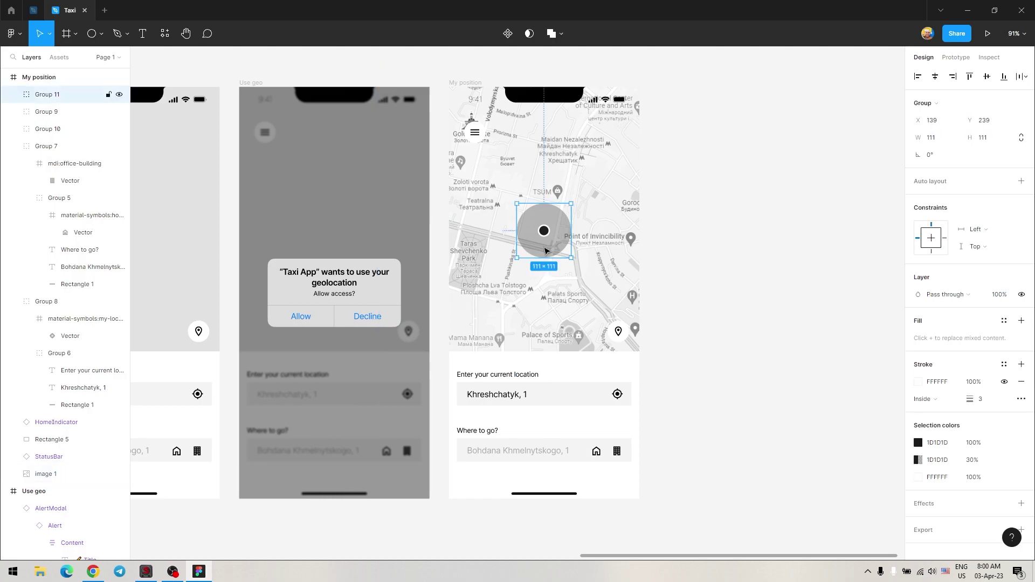
key(alt)
click(713, 271)
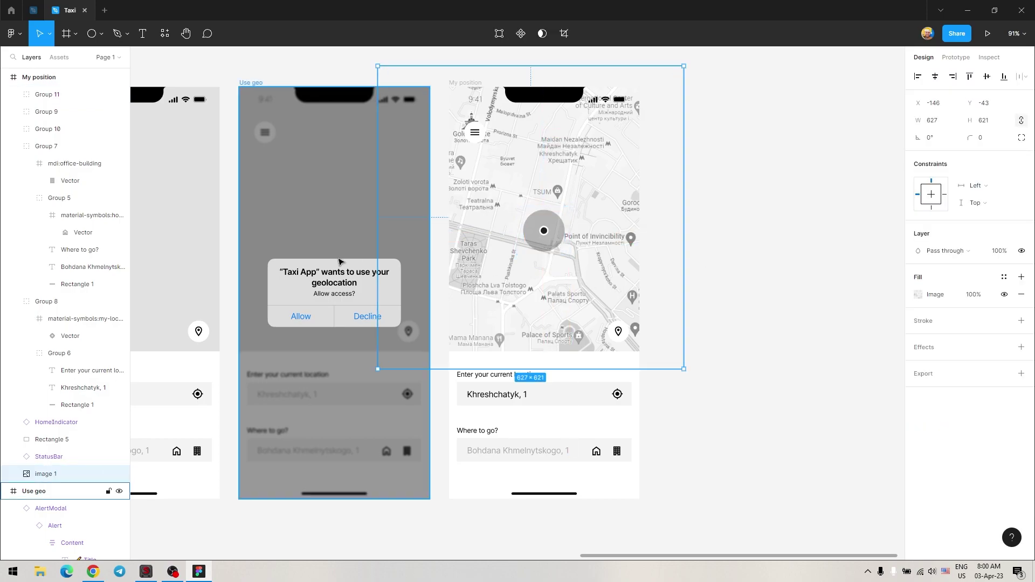
scroll(440, 254, left, 5)
click(371, 90)
key(ctrl+v)
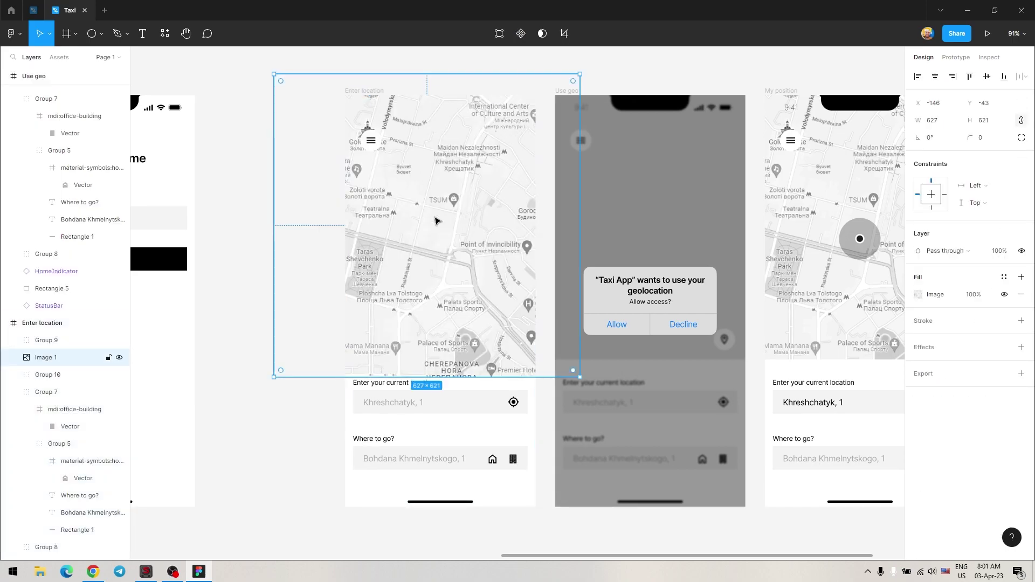
key(ctrl+bracketleft)
scroll(436, 220, right, 3)
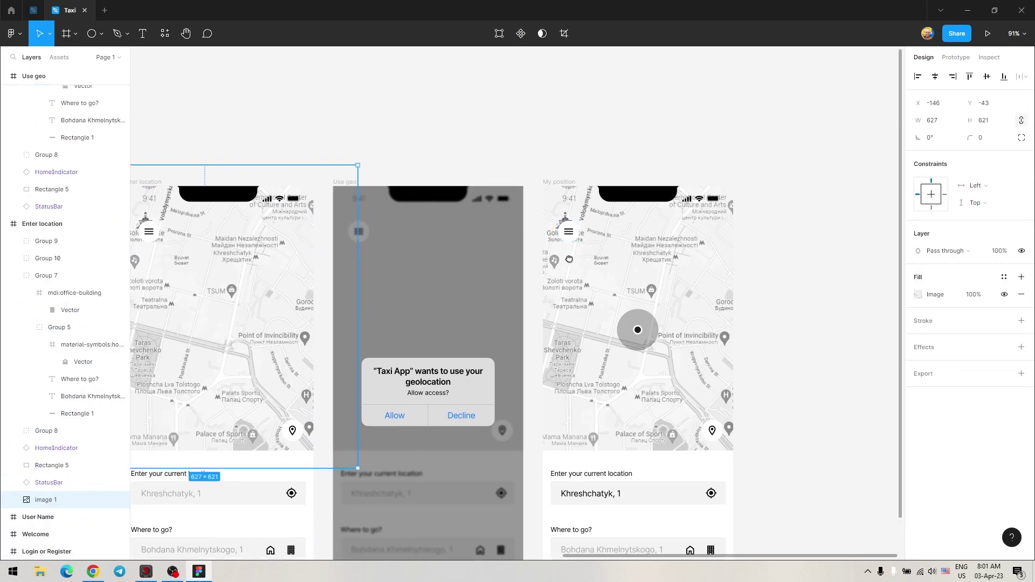
scroll(628, 116, down, 5)
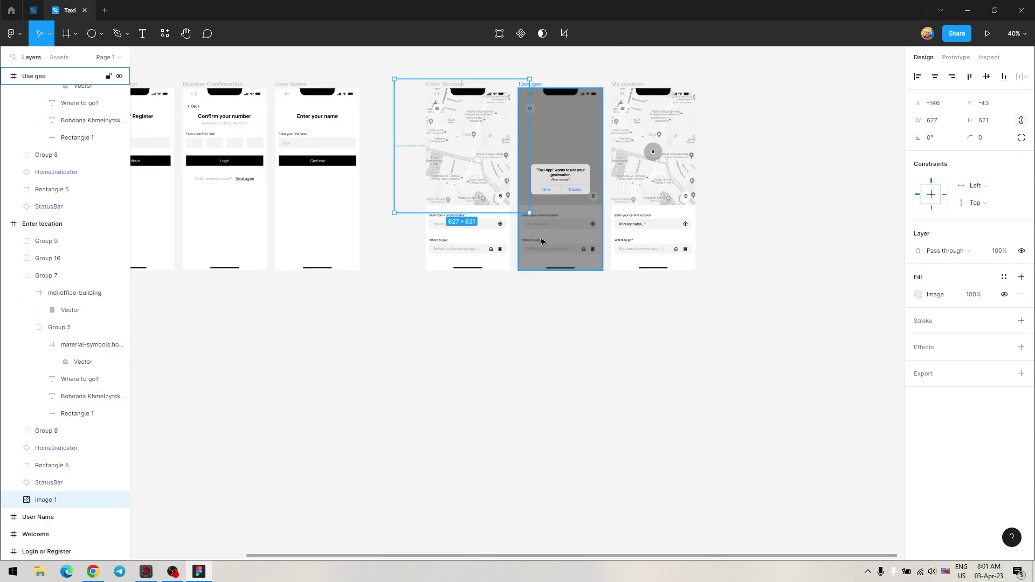
Step: Copy the Number Confirmation screen after My position and delete its old content except Back
click(225, 205)
drag(225, 205, 746, 205)
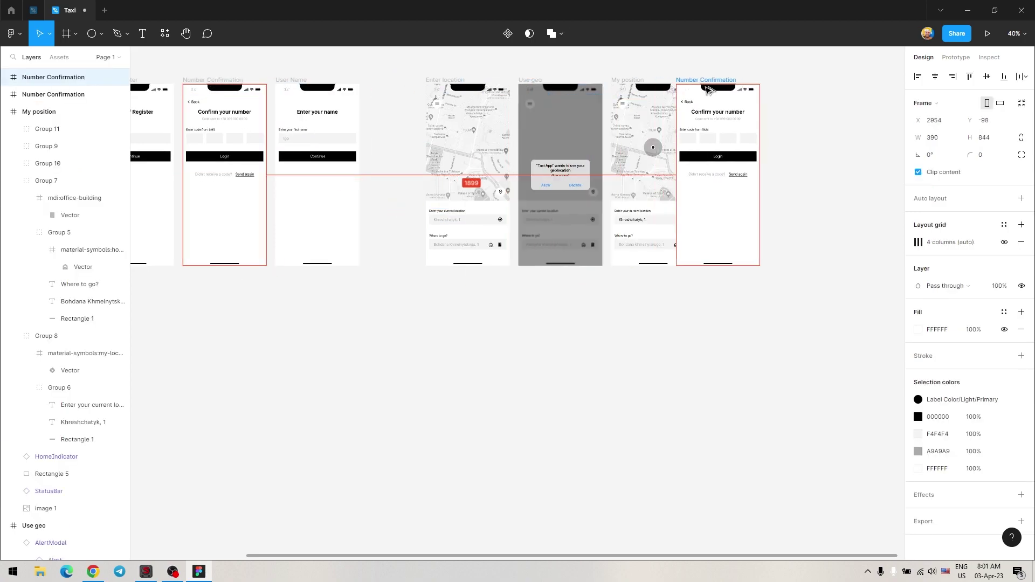
drag(829, 199, 641, 285)
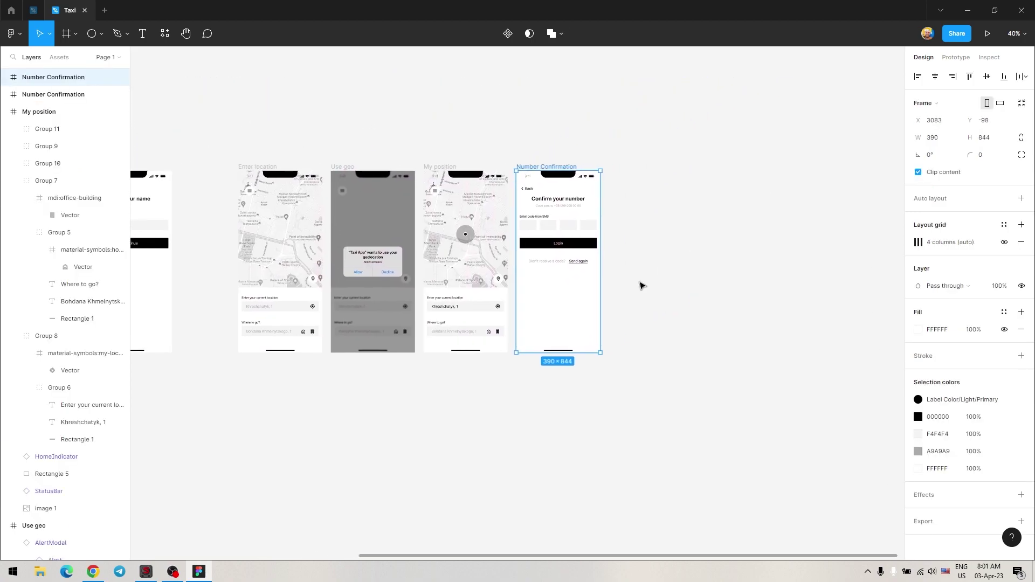
click(619, 216)
scroll(576, 420, up, 5)
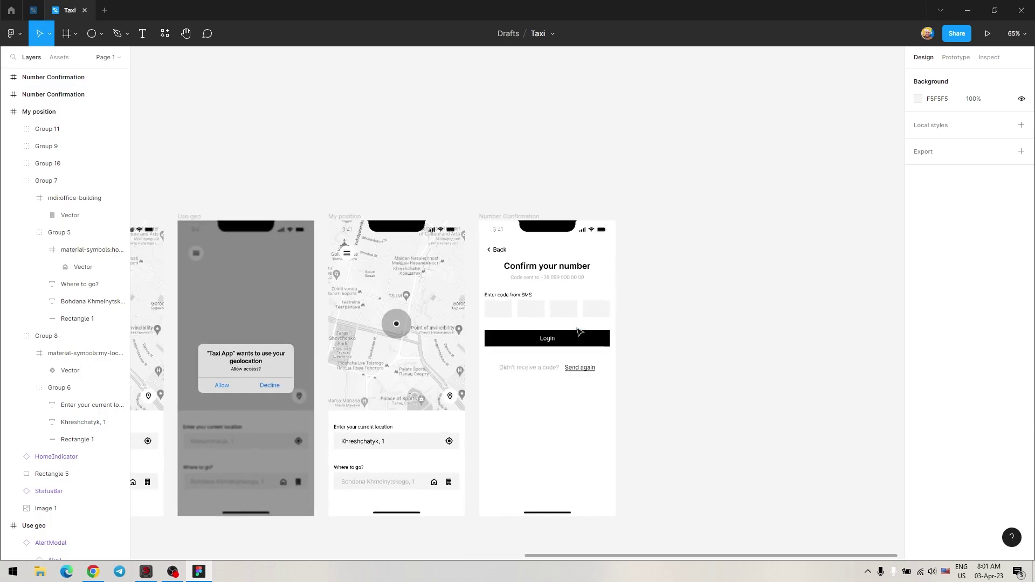
drag(675, 417, 461, 242)
key(Delete)
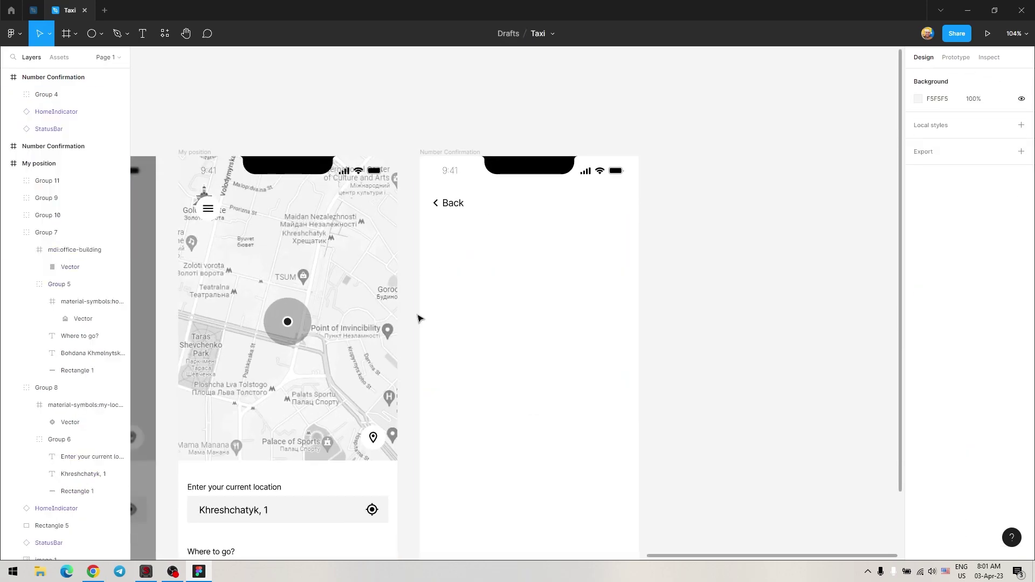
Step: Paste the Where to go? field near the top and move its home and office icons aside
scroll(224, 381, down, 3)
scroll(443, 220, up, 4)
scroll(443, 220, down, 3)
key(ctrl+v)
drag(502, 510, 510, 209)
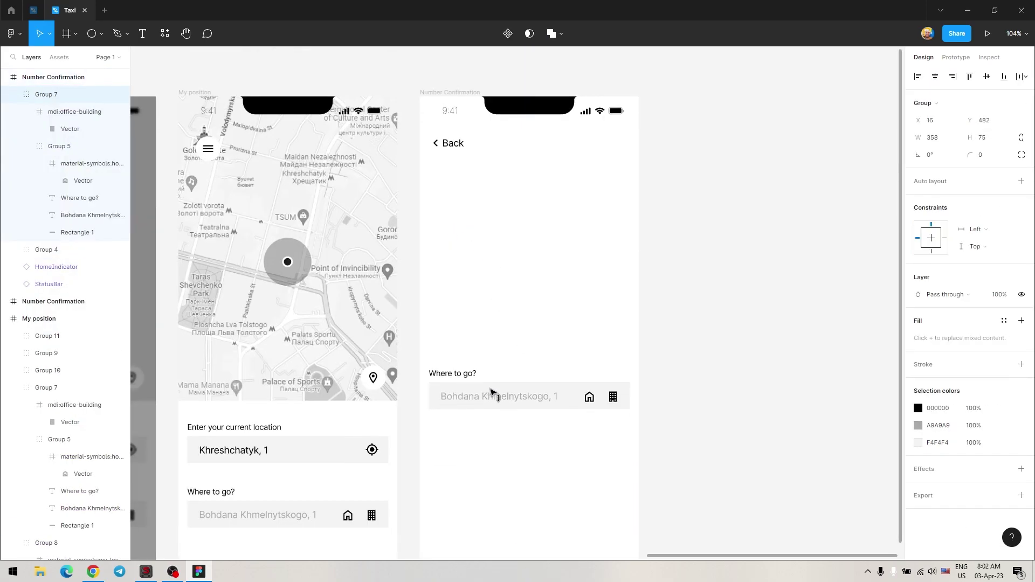
click(550, 262)
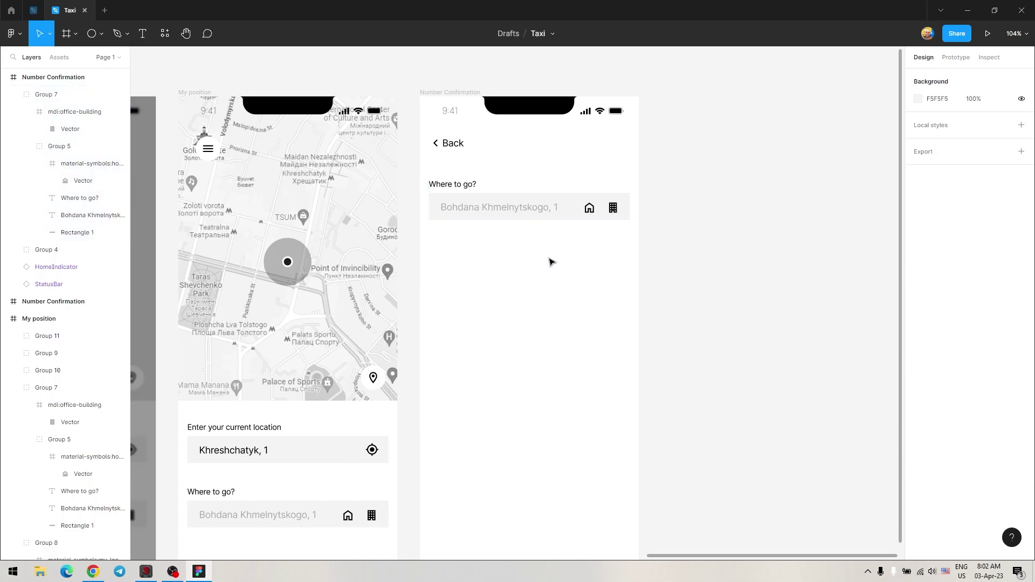
click(589, 208)
drag(612, 208, 711, 186)
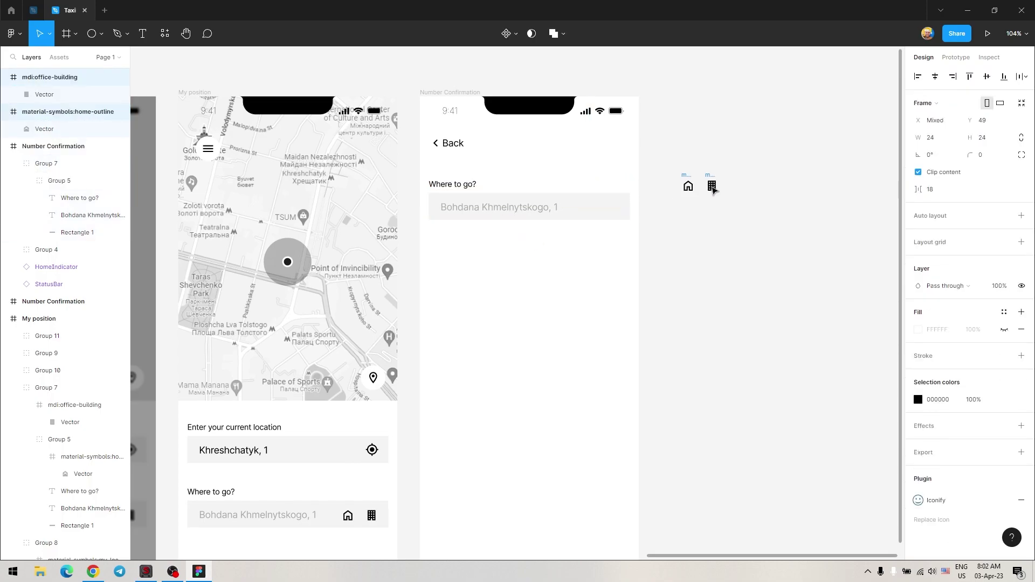
Step: Draw a 48-high grey bar below the Where to go? field
key(r)
drag(419, 232, 639, 287)
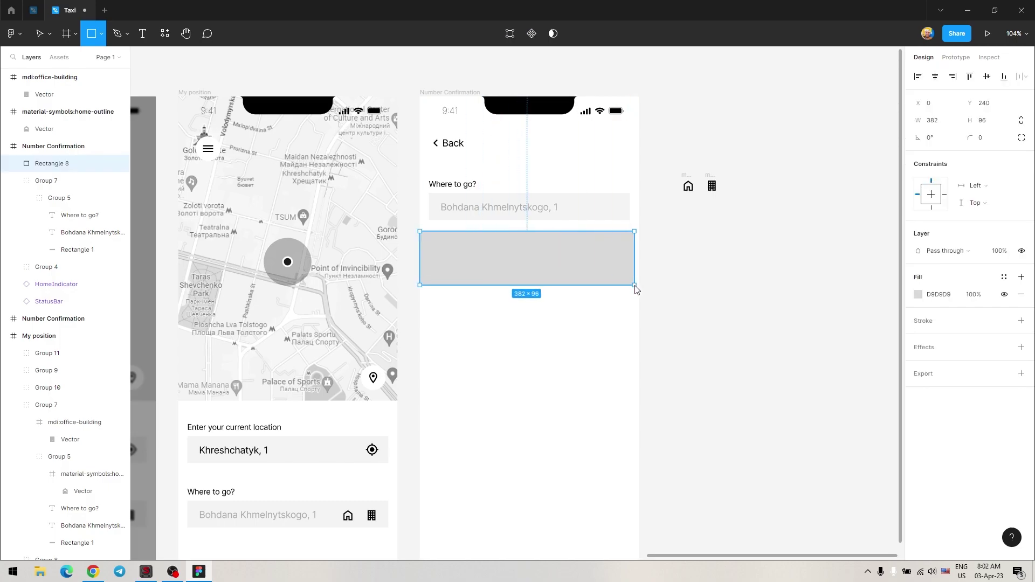
text(8)
key(Return)
key(t)
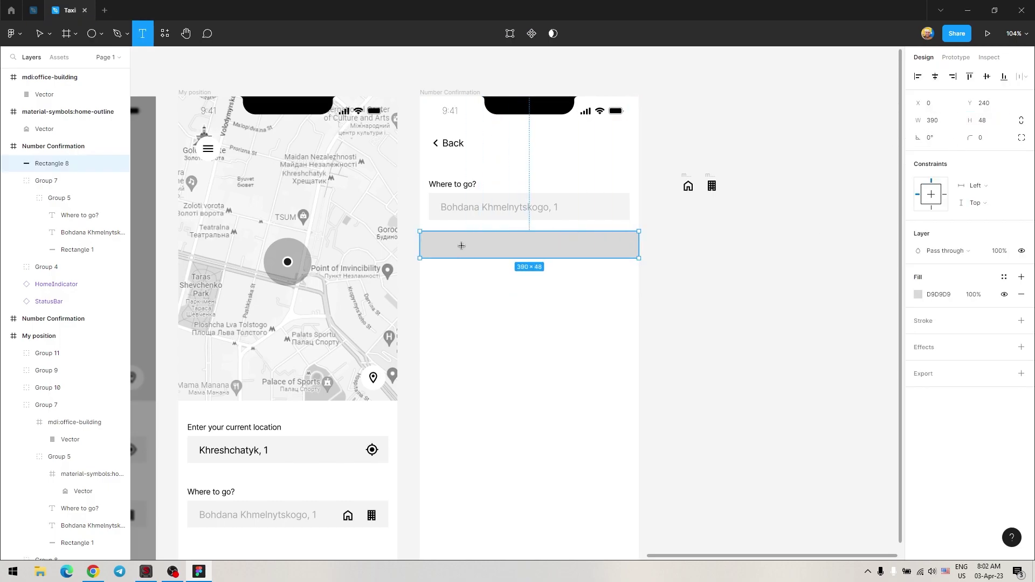
click(450, 248)
text(Add home adress)
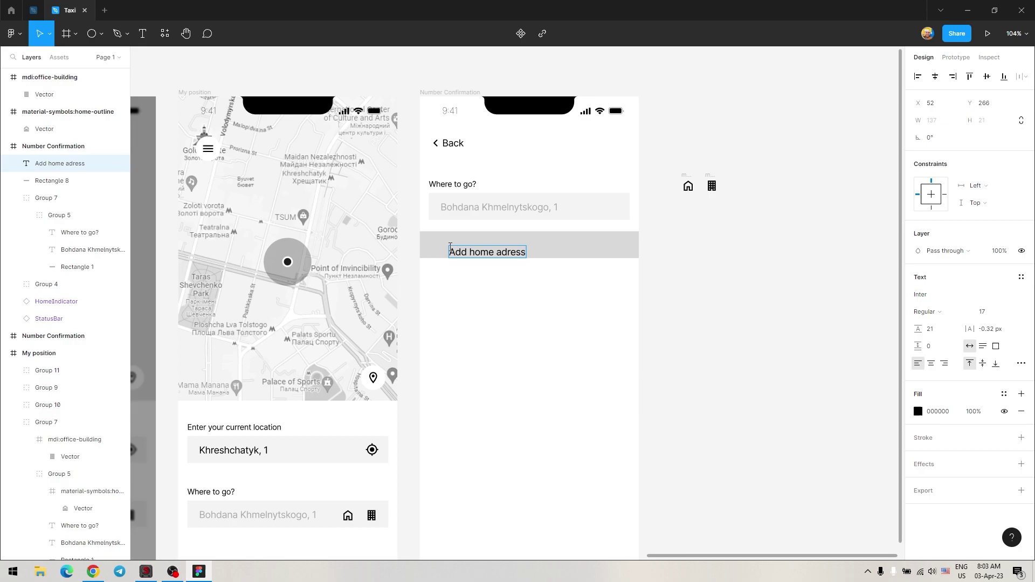
text(home adress)
Step: Position the 'Add home adress' label and the home icon inside the bar
key(Escape)
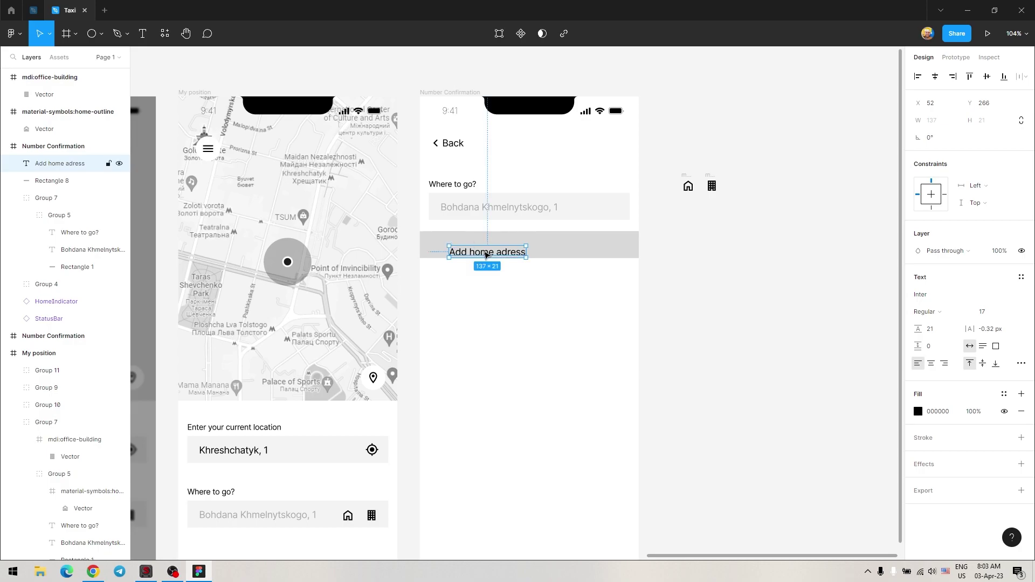
drag(485, 252, 486, 245)
key(shift+g)
drag(687, 185, 435, 245)
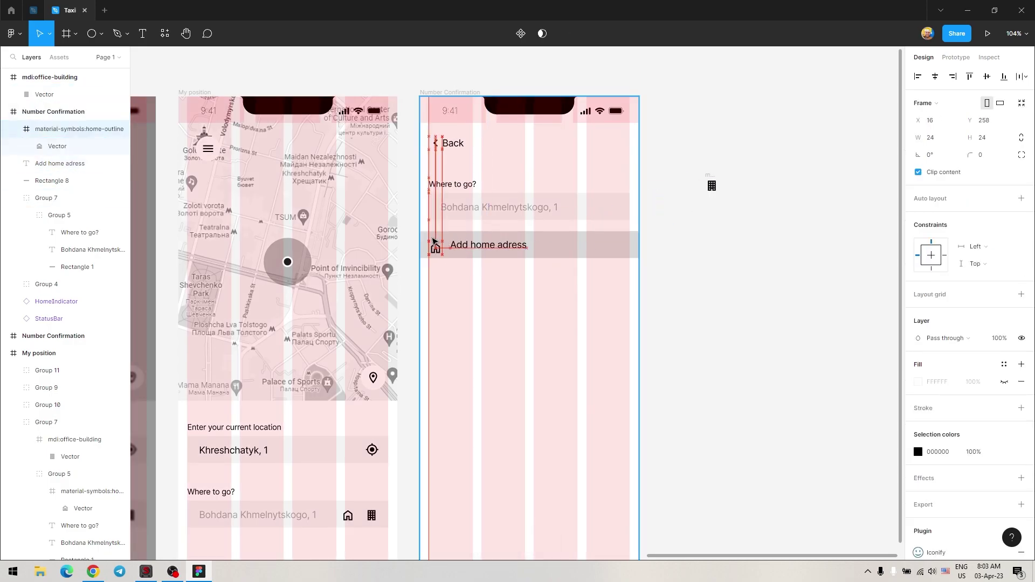
click(558, 249)
Step: Give the row a white FFFFFF fill and a bottom-only light grey DFDFDF divider
click(918, 294)
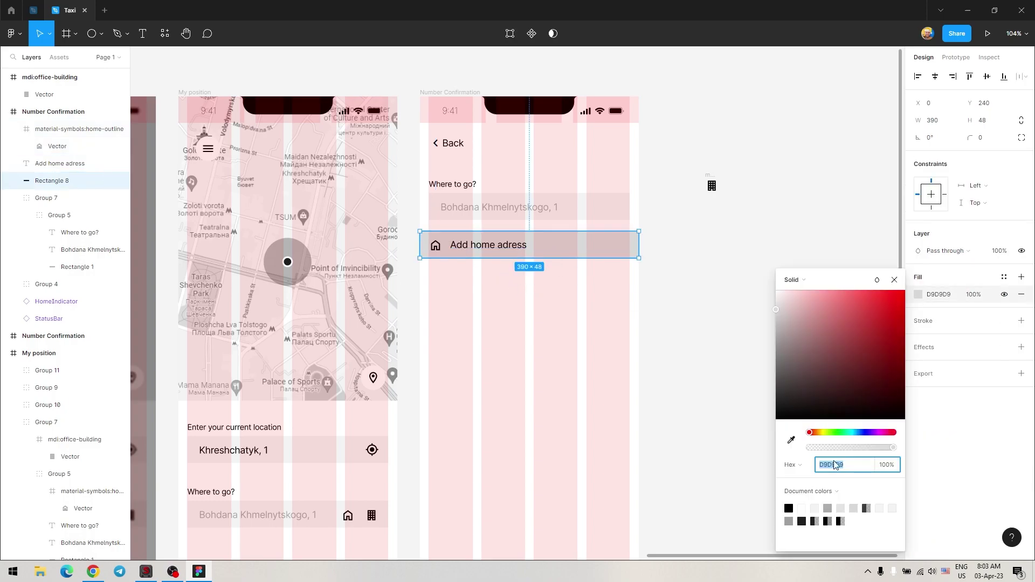
click(801, 508)
click(1021, 321)
click(1004, 356)
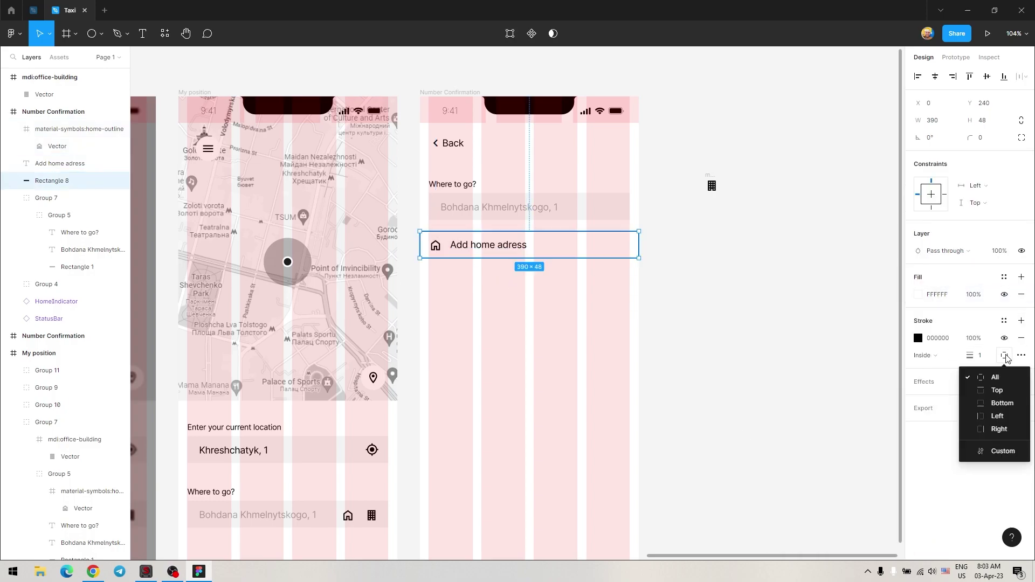
click(987, 403)
click(918, 338)
click(841, 509)
click(752, 314)
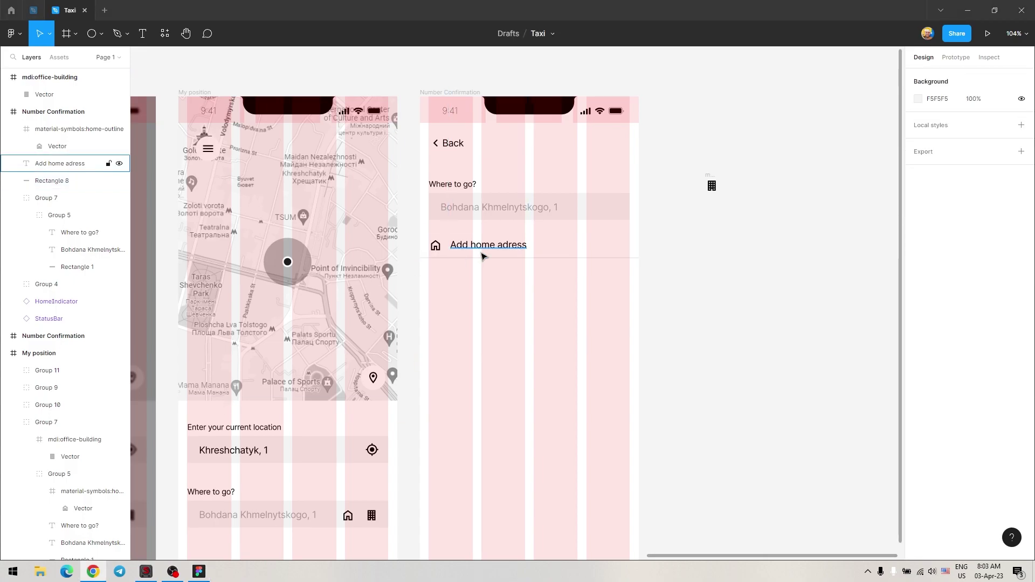
click(635, 245)
click(666, 269)
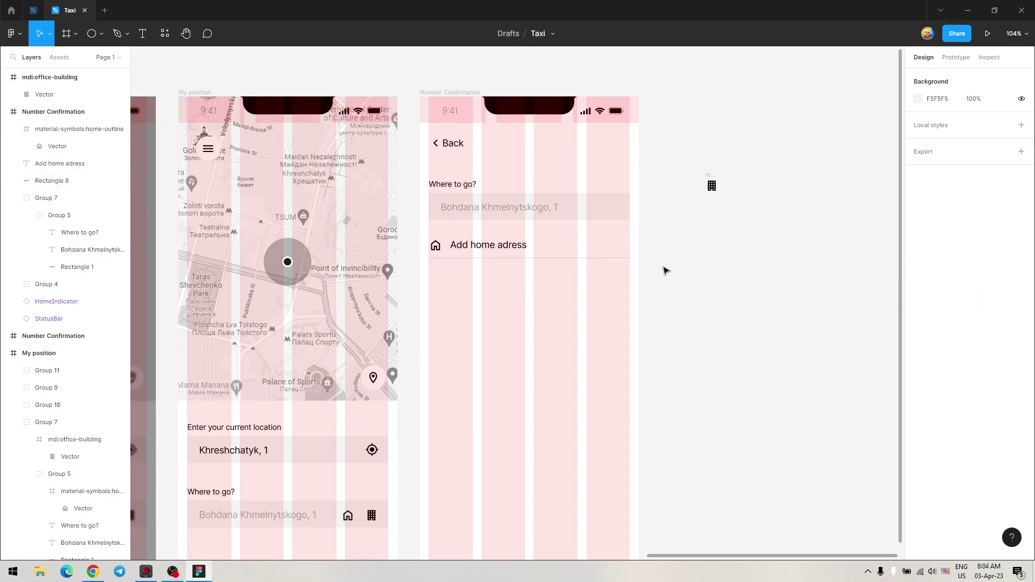
mouse_move(425, 270)
mouse_down()
mouse_move(496, 234)
mouse_move(501, 272)
mouse_up()
Step: Group and duplicate the row, relabel it 'Add work adress' and swap in the office icon
key(ctrl+g)
double_click(483, 272)
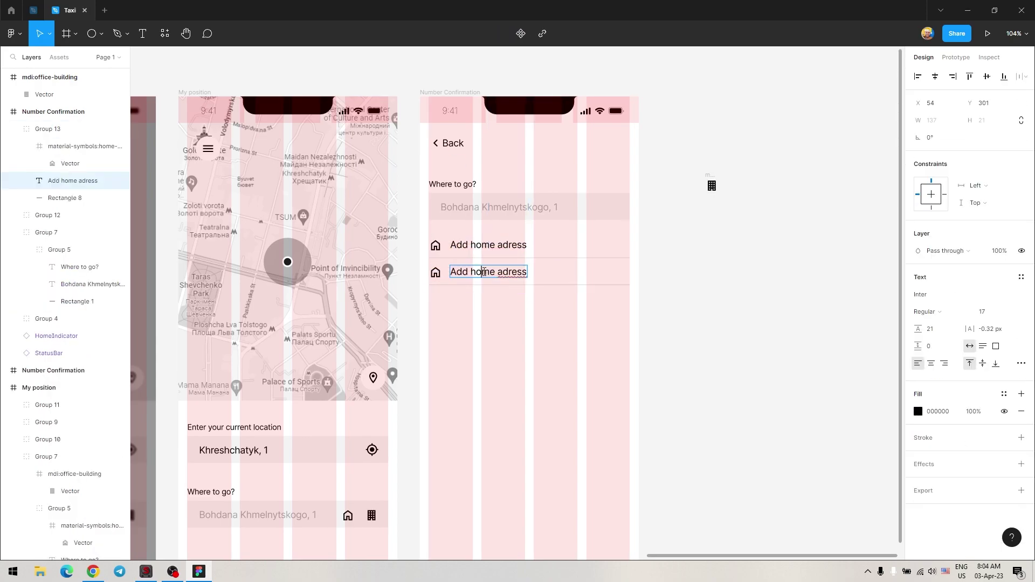
text(k)
key(Escape)
click(436, 272)
key(Delete)
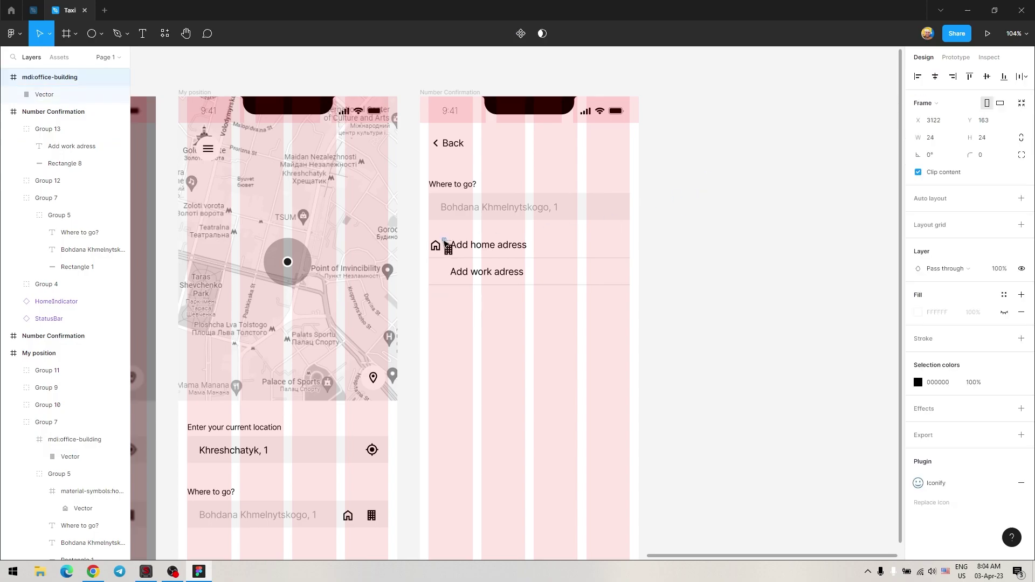
drag(712, 186, 436, 266)
click(708, 296)
Step: Nudge both address rows upward to sit closer to the Where to go? field
drag(567, 297, 490, 229)
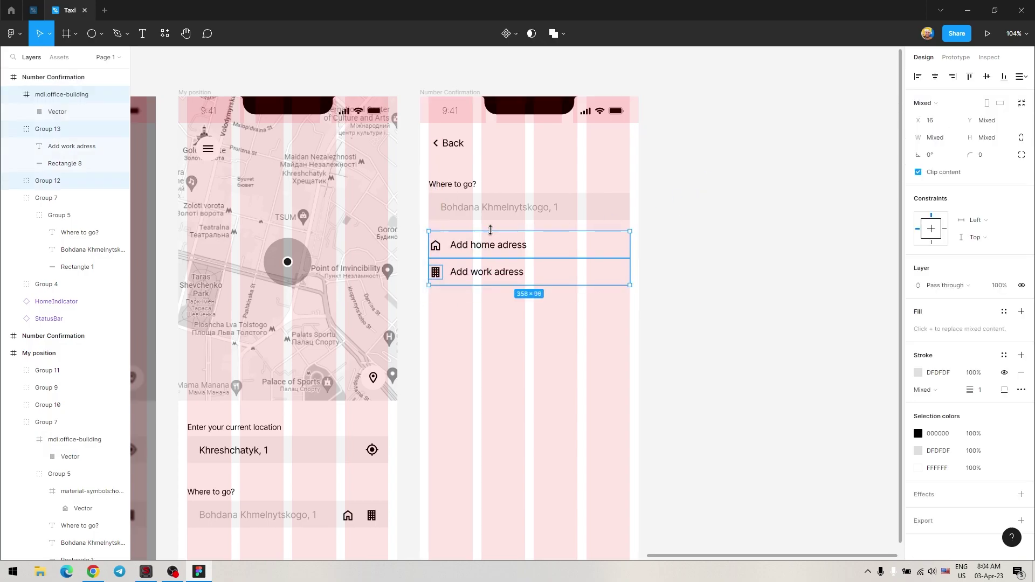
key(shift+Up)
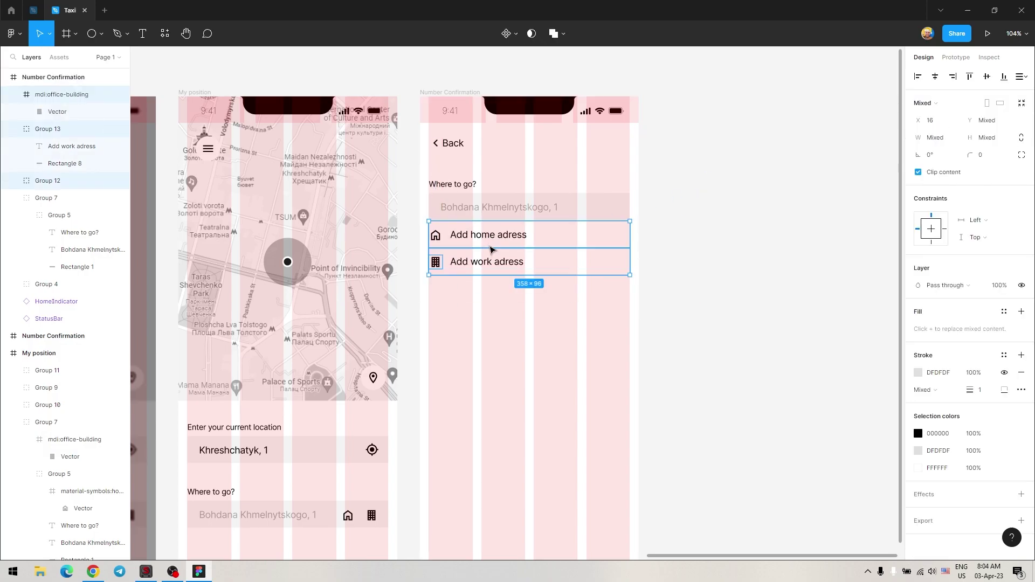
key(Up)
key(Up)
key(Up)
key(Down)
key(Down)
key(Down)
click(655, 273)
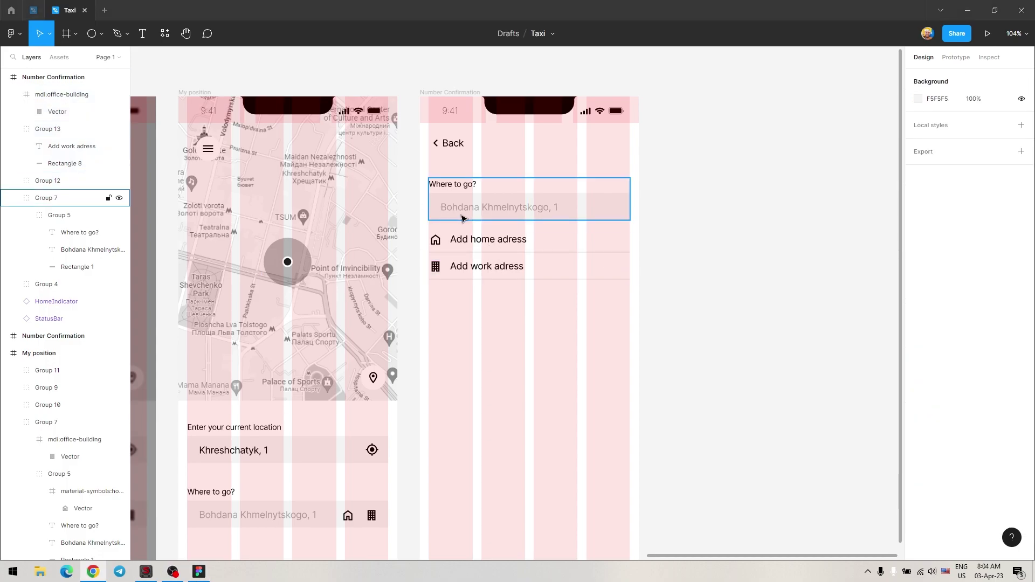
Step: Add a black outline to the Where to go? field
double_click(479, 205)
click(593, 210)
click(1021, 321)
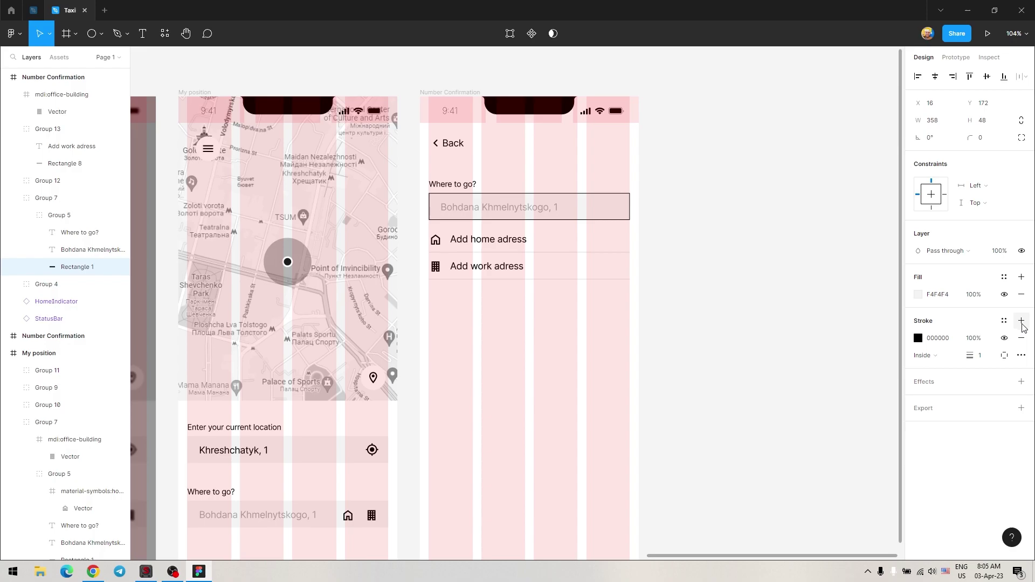
drag(968, 356, 973, 356)
key(Escape)
Step: Switch to the UI kit file, collapse Alerts and browse its Keyboard section
click(33, 10)
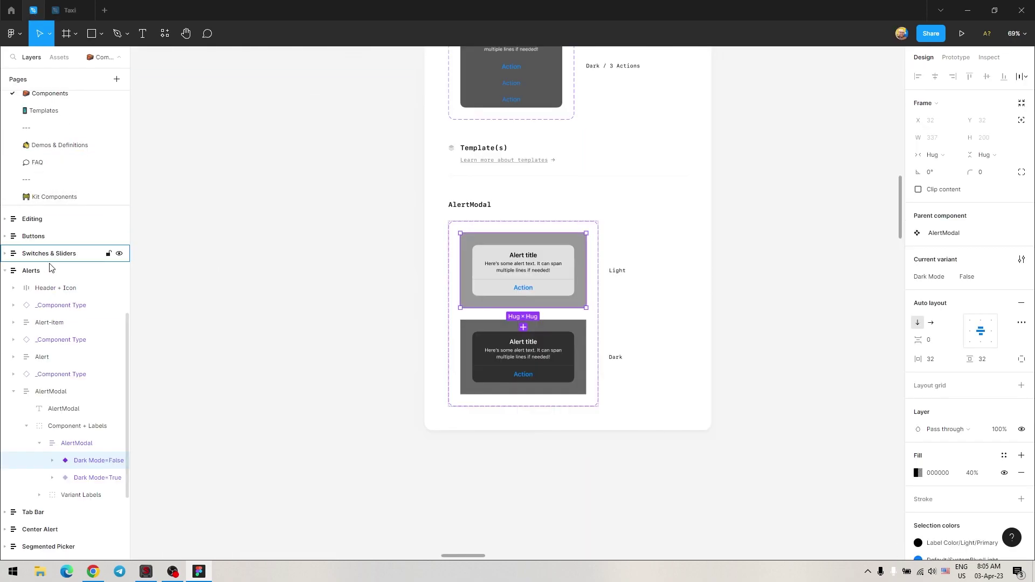
click(7, 274)
click(36, 517)
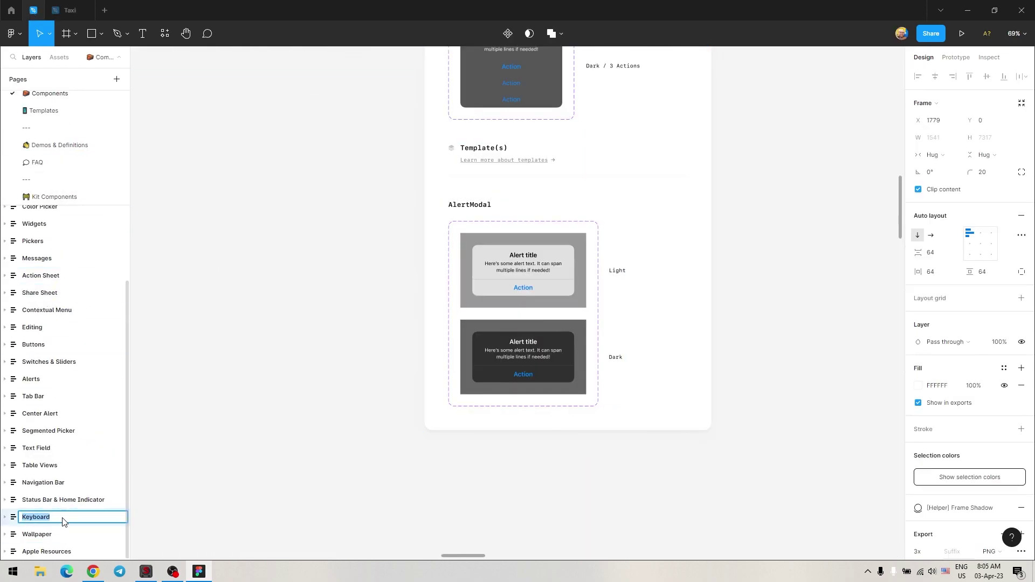
key(shift+2)
scroll(513, 349, up, 4)
scroll(469, 278, up, 3)
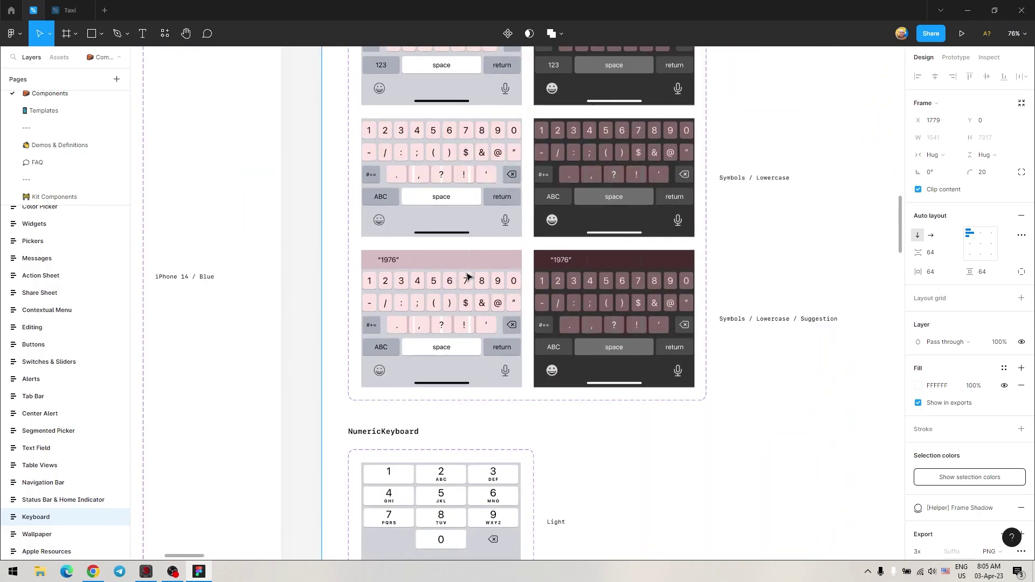
scroll(487, 323, up, 5)
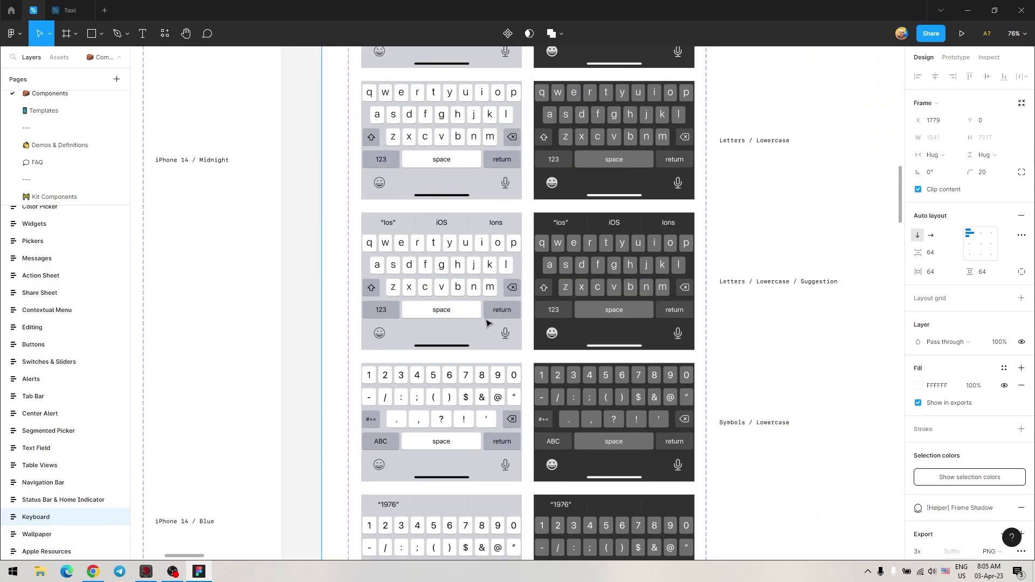
scroll(487, 324, up, 1)
scroll(487, 324, up, 1)
scroll(487, 323, up, 4)
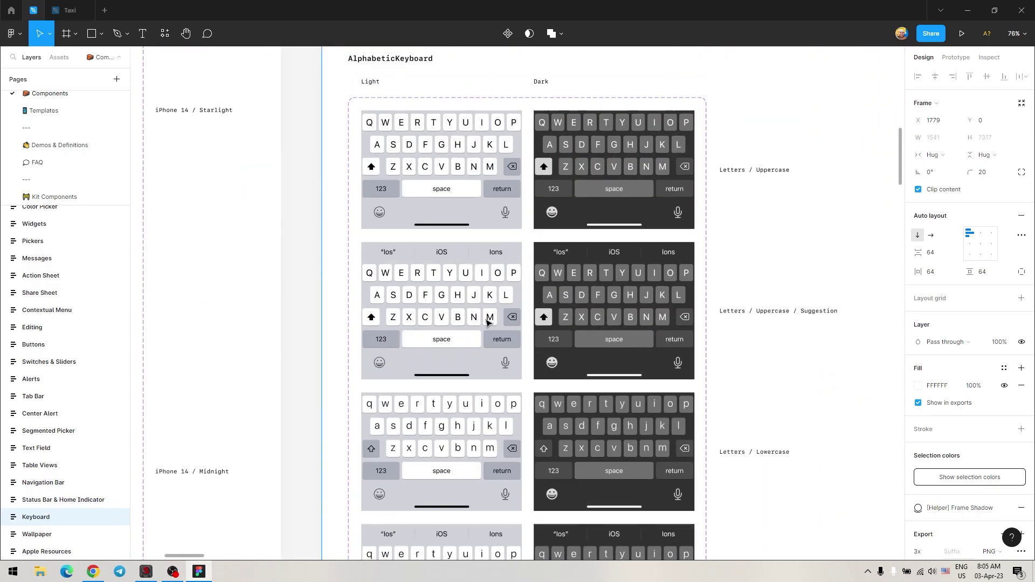
Step: Select the light Letters / Uppercase / Suggestion keyboard, then return to the Taxi file
scroll(474, 301, down, 5)
scroll(467, 284, down, 2)
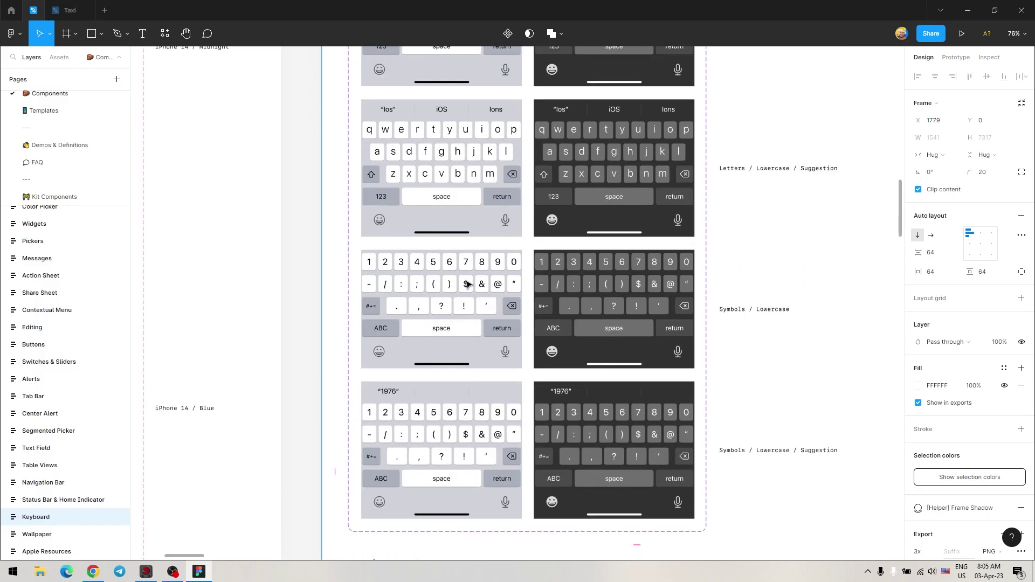
scroll(467, 284, up, 4)
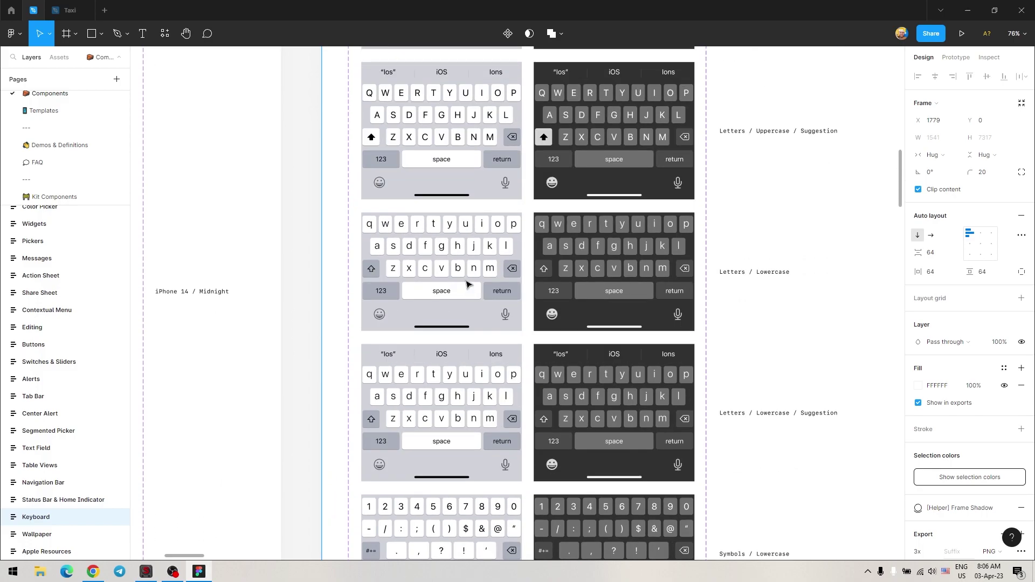
scroll(467, 284, up, 3)
click(467, 284)
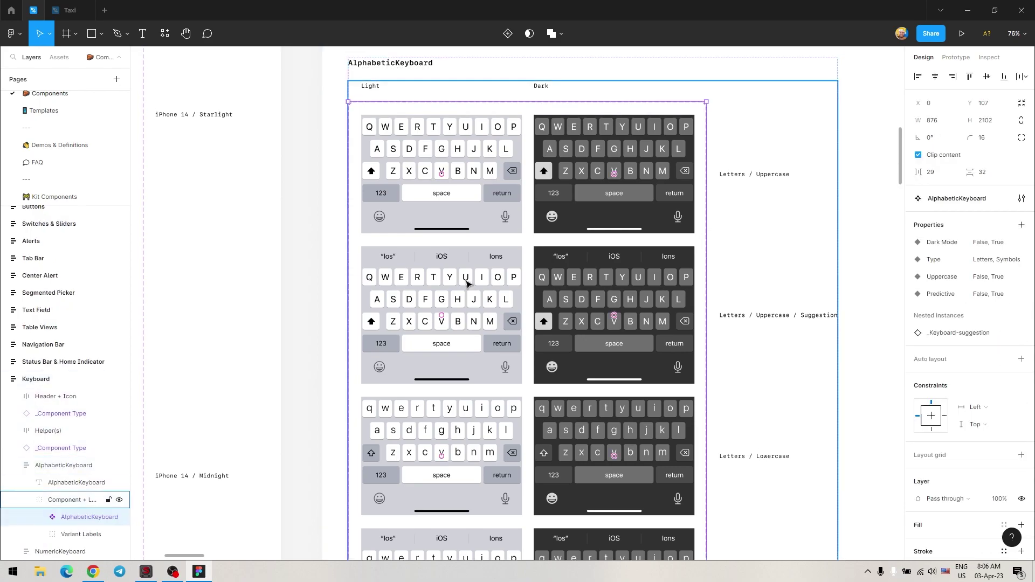
click(69, 10)
scroll(574, 271, up, 5)
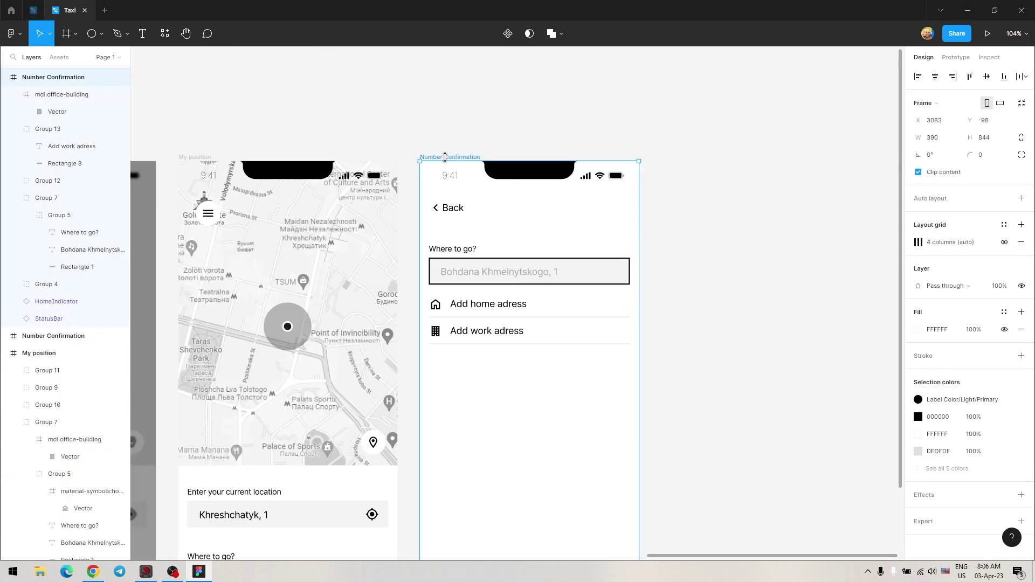
key(ctrl+v)
scroll(499, 365, down, 3)
click(552, 400)
key(Delete)
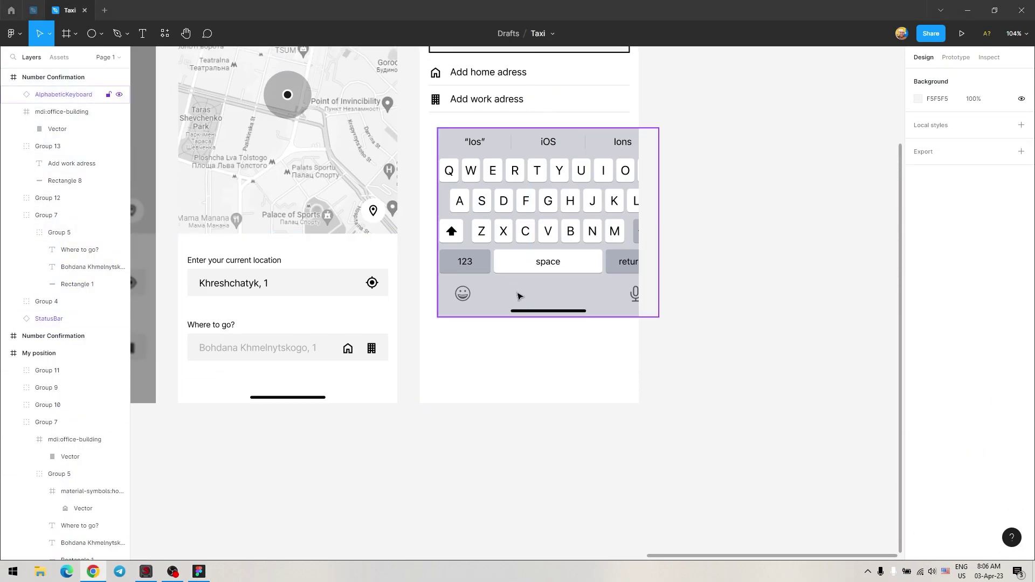
scroll(517, 296, down, 1)
click(564, 213)
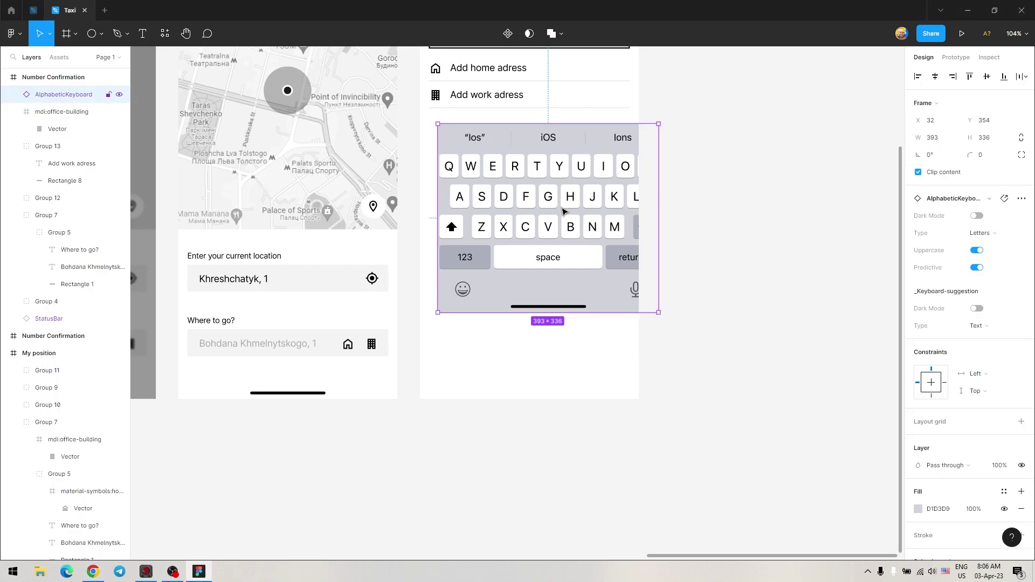
drag(564, 213, 552, 321)
click(709, 293)
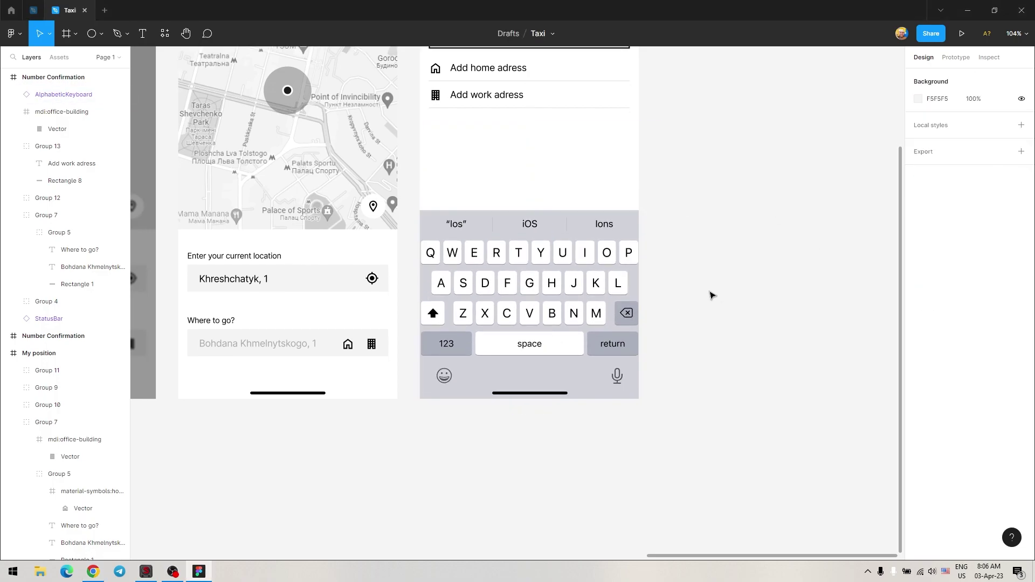
scroll(709, 293, up, 1)
scroll(709, 293, up, 4)
scroll(709, 293, down, 1)
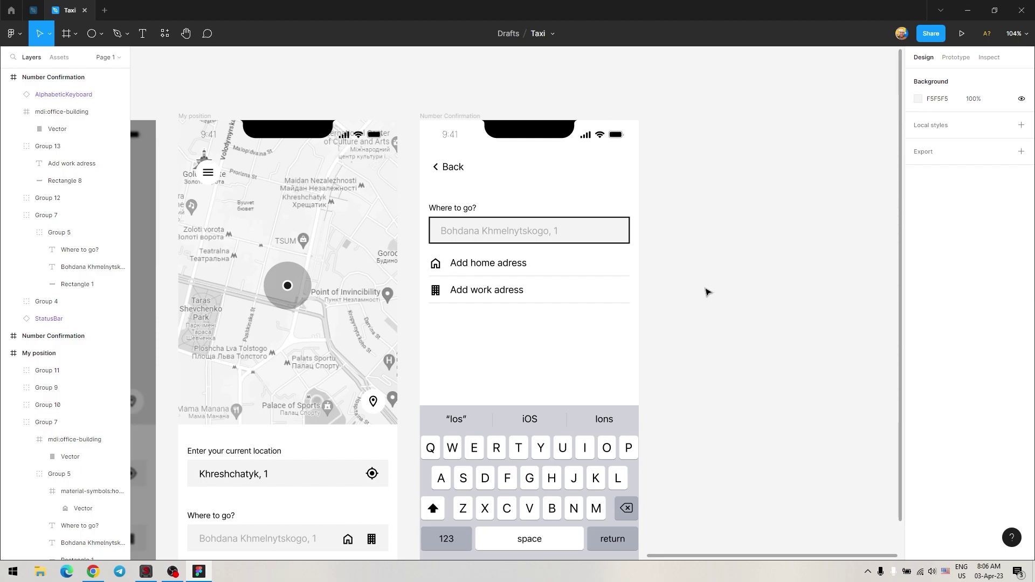
scroll(708, 292, down, 1)
click(490, 286)
Step: Copy the address row to just above the keyboard, with its border on the top edge only
scroll(488, 286, down, 1)
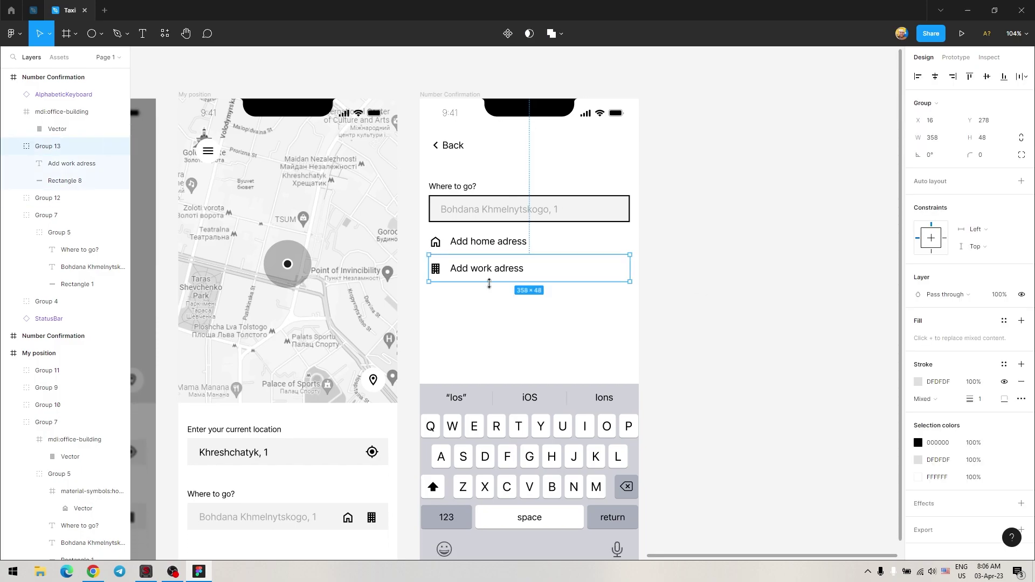
drag(488, 285, 489, 378)
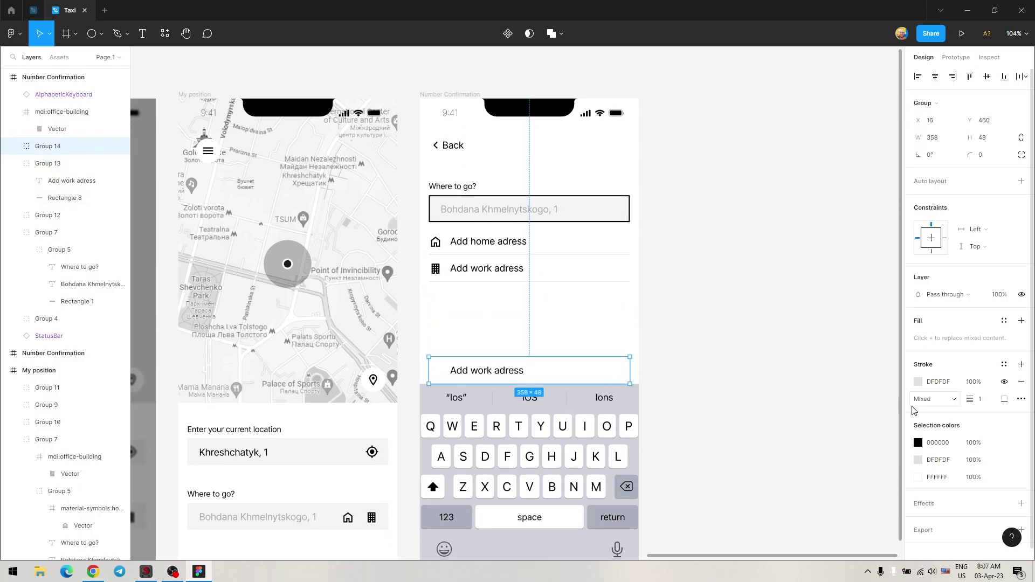
click(1004, 399)
click(994, 435)
drag(631, 371, 638, 370)
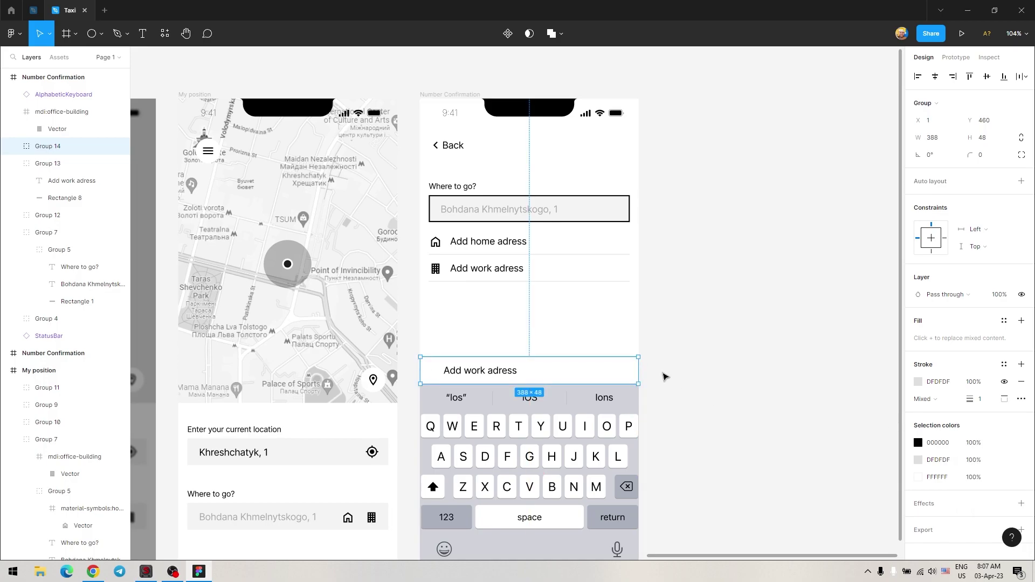
key(ctrl+z)
click(642, 374)
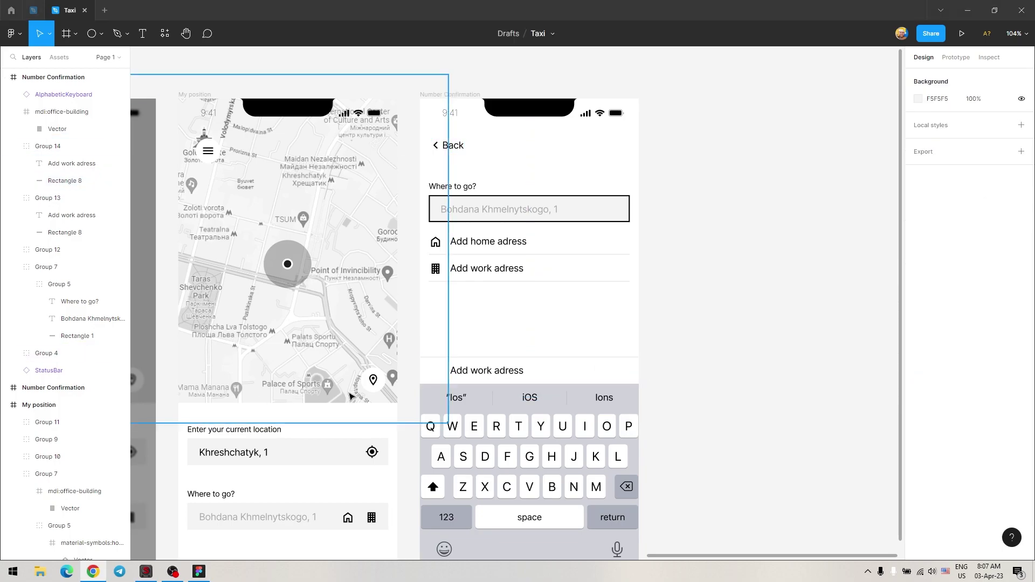
click(373, 380)
click(537, 380)
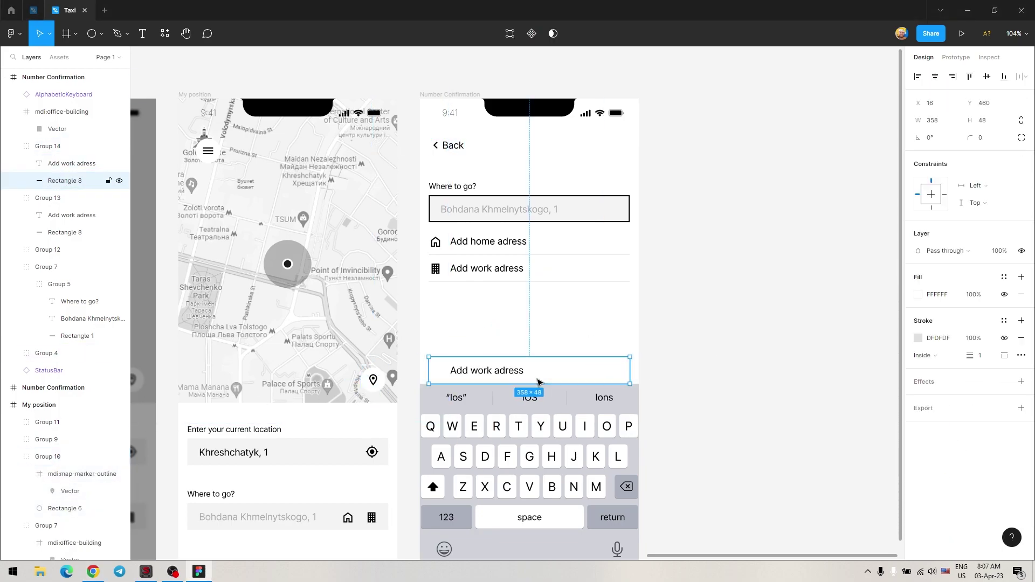
key(ctrl+z)
mouse_move(432, 270)
mouse_down()
mouse_move(470, 296)
mouse_move(474, 370)
mouse_up()
click(437, 376)
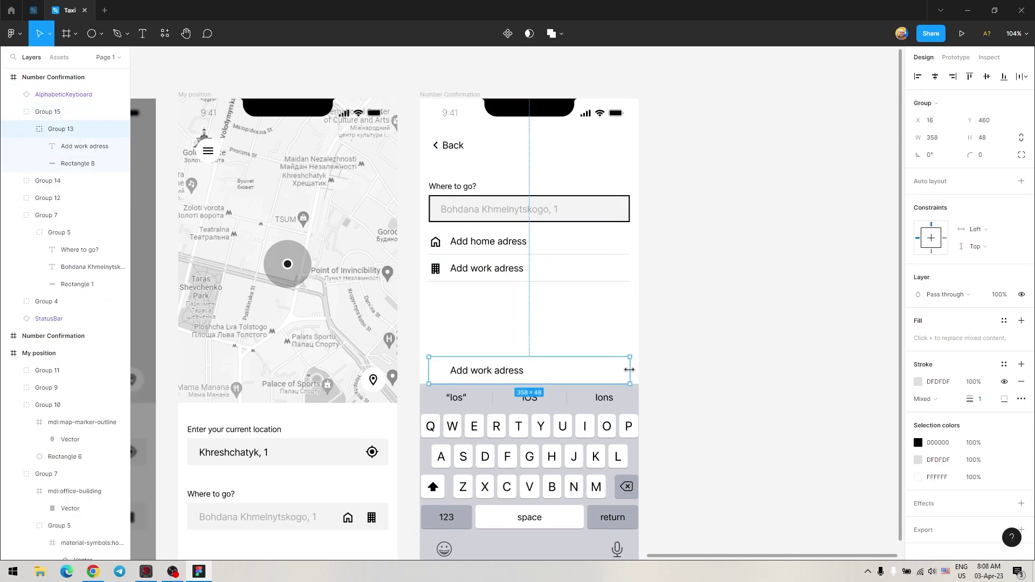
click(628, 372)
Step: Paste the map-marker icon from the map screen into the new row's left side
click(373, 380)
key(ctrl+c)
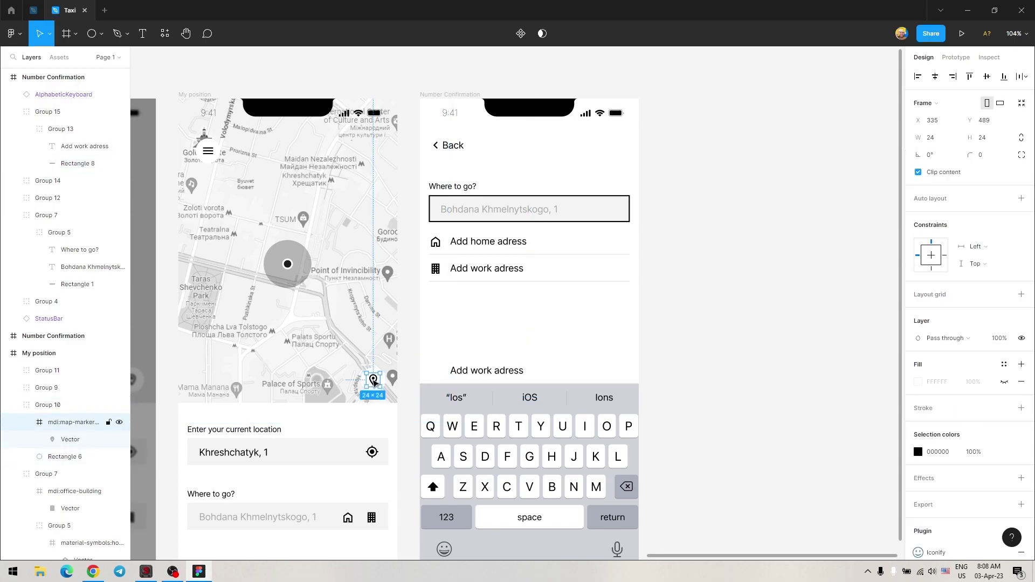
click(457, 372)
key(ctrl+v)
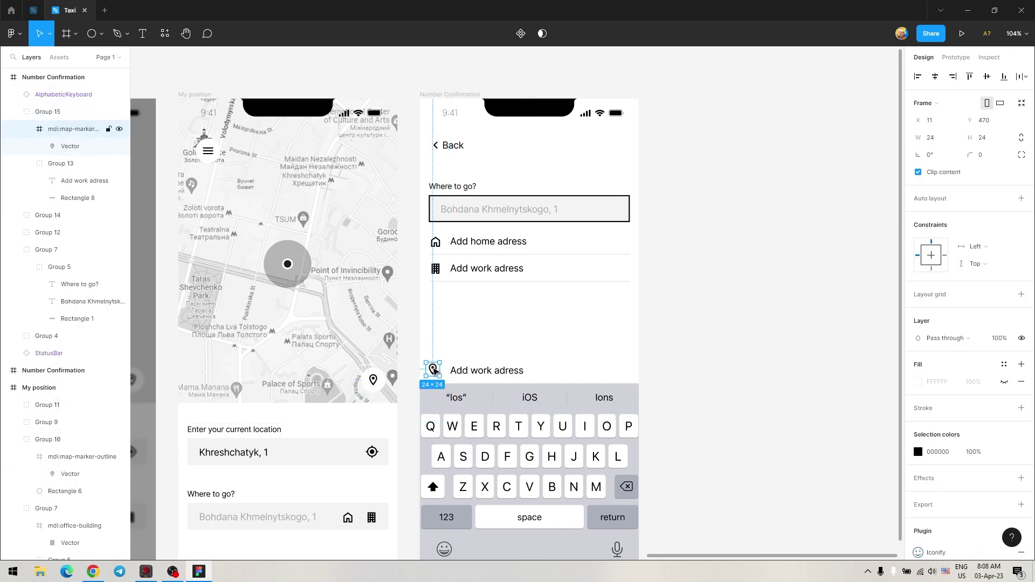
drag(432, 369, 435, 371)
Step: Relabel the row 'Pic on map', group it with the icon, and centre them
double_click(467, 371)
key(ctrl+a)
text(P)
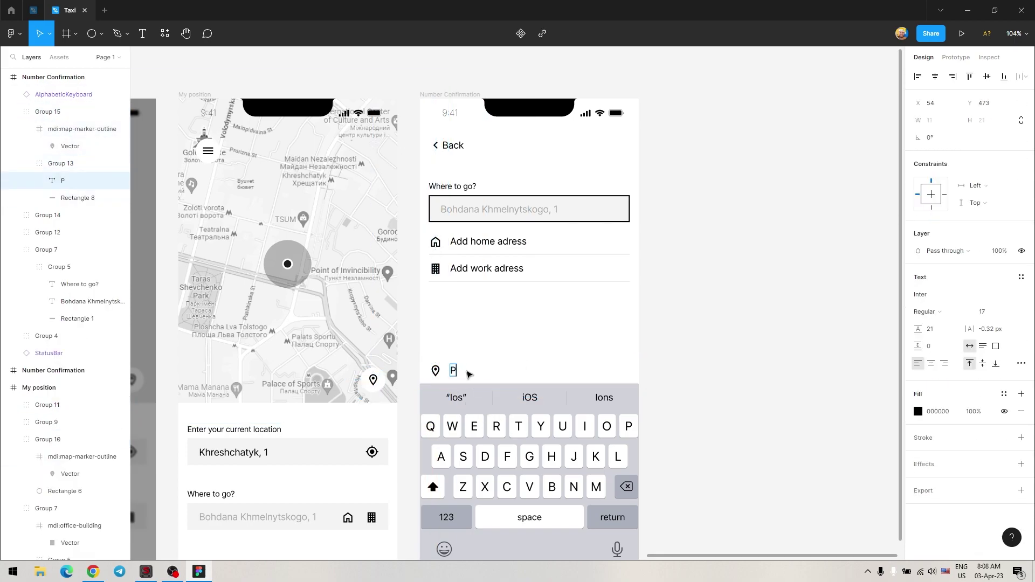
text(ic on map)
key(Escape)
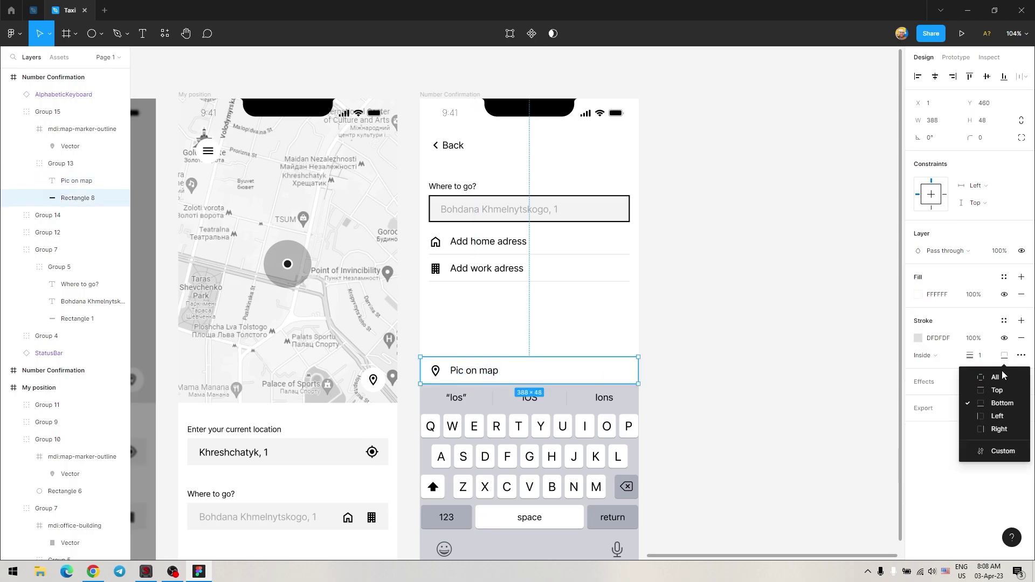
click(820, 416)
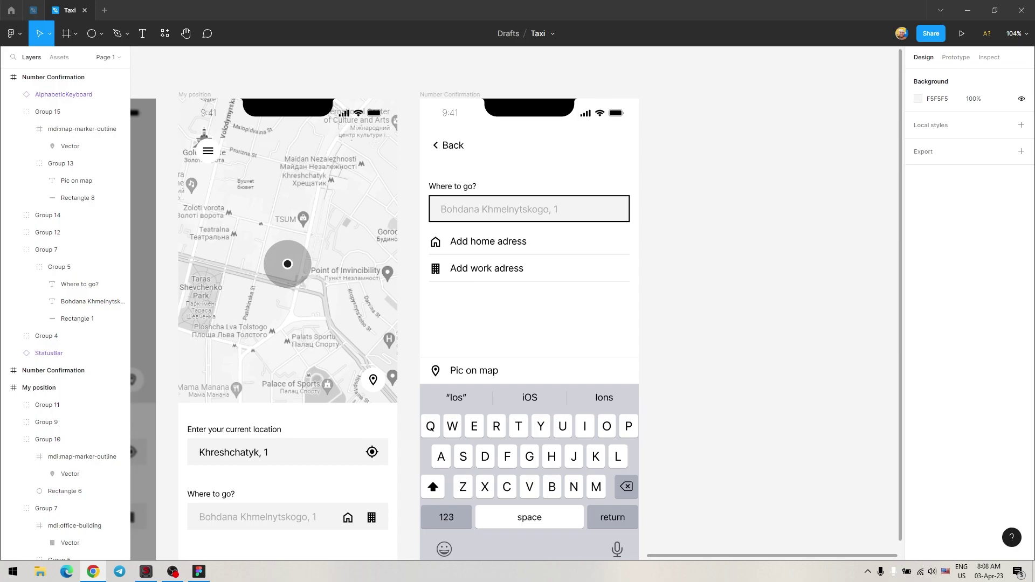
click(467, 373)
key(ctrl+g)
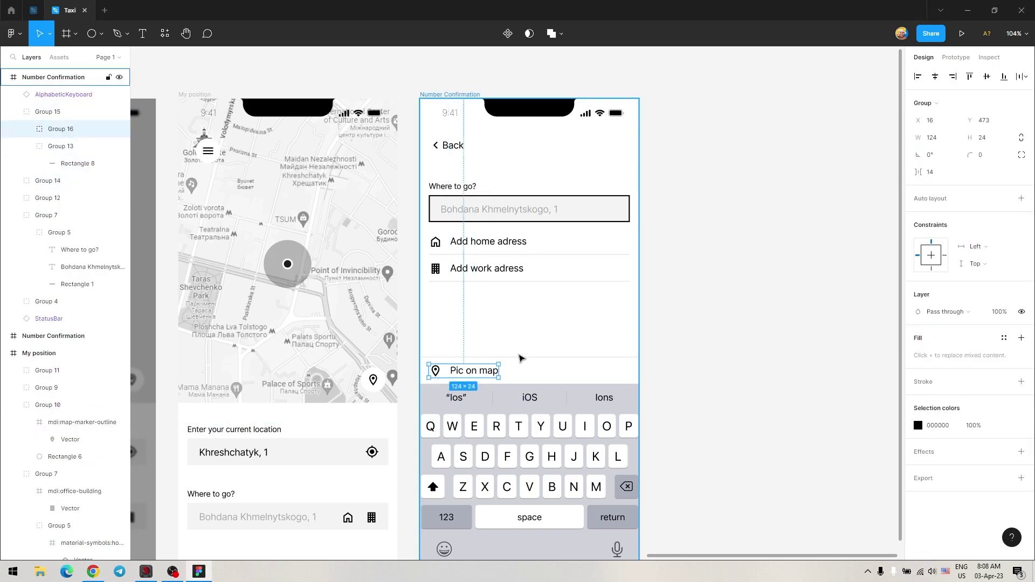
drag(469, 372, 535, 373)
click(715, 361)
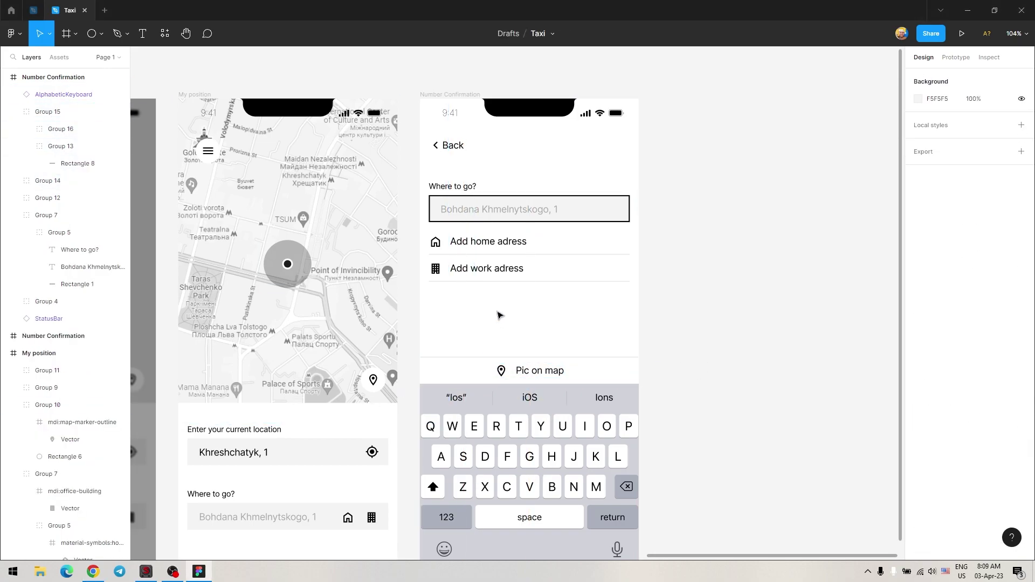
Step: Group the Where to go? field with both address rows, moved slightly higher toward Back
click(462, 210)
click(650, 291)
click(480, 218)
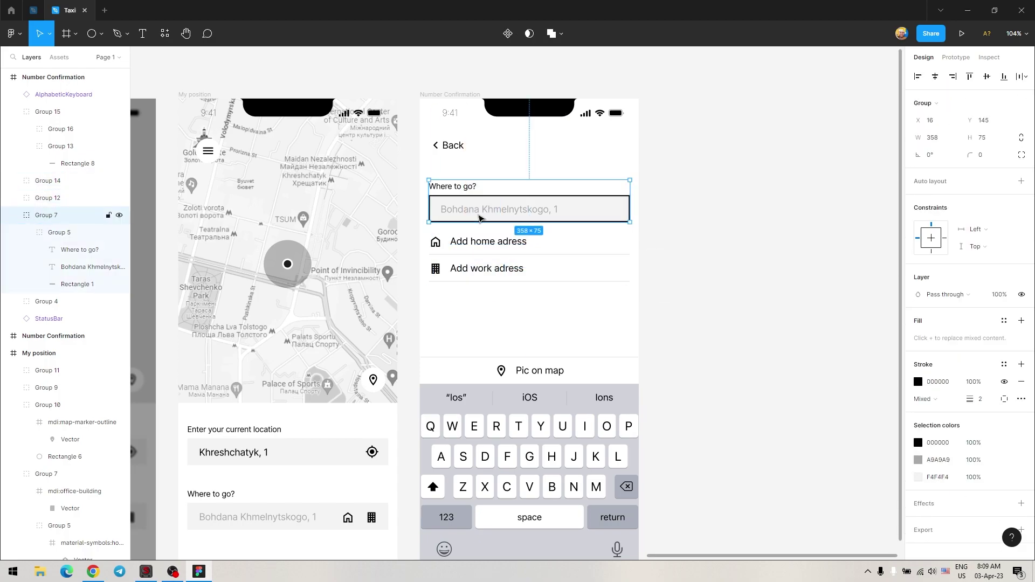
drag(634, 286, 451, 175)
key(ctrl+g)
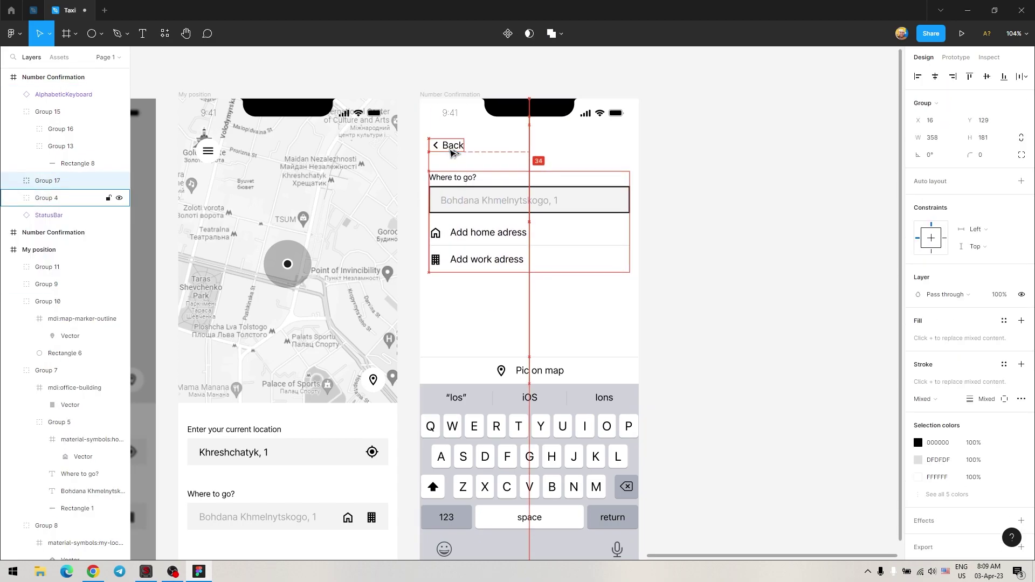
click(663, 221)
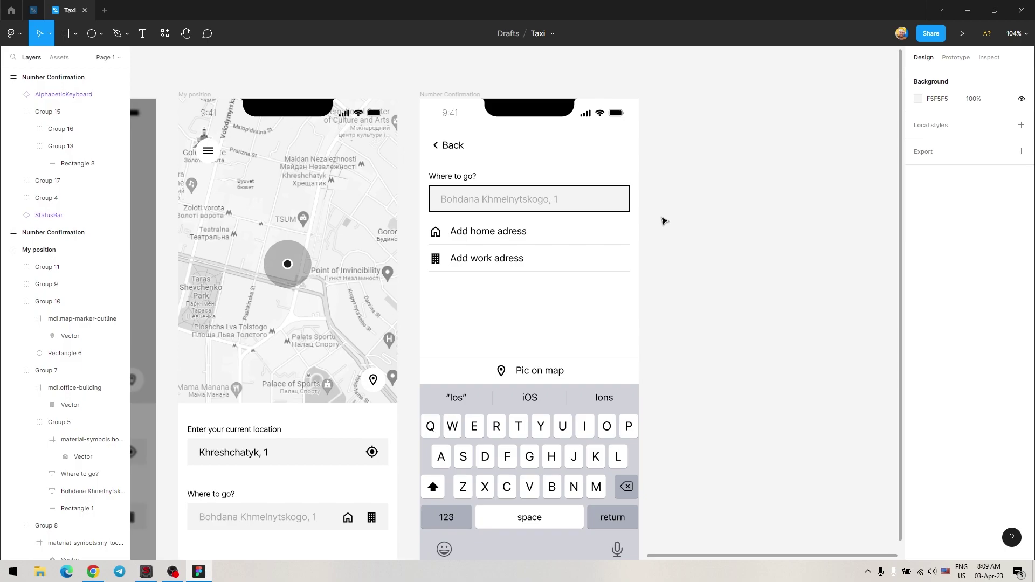
Step: Duplicate the My position screen beside Number Confirmation and resize its map image
click(38, 249)
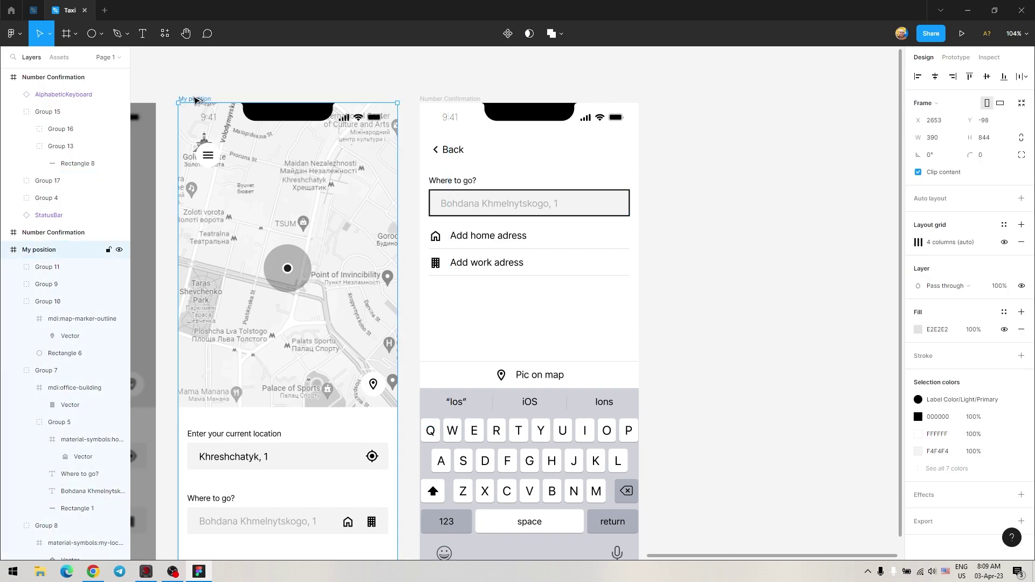
key(ctrl+d)
drag(225, 159, 708, 163)
scroll(708, 163, right, 5)
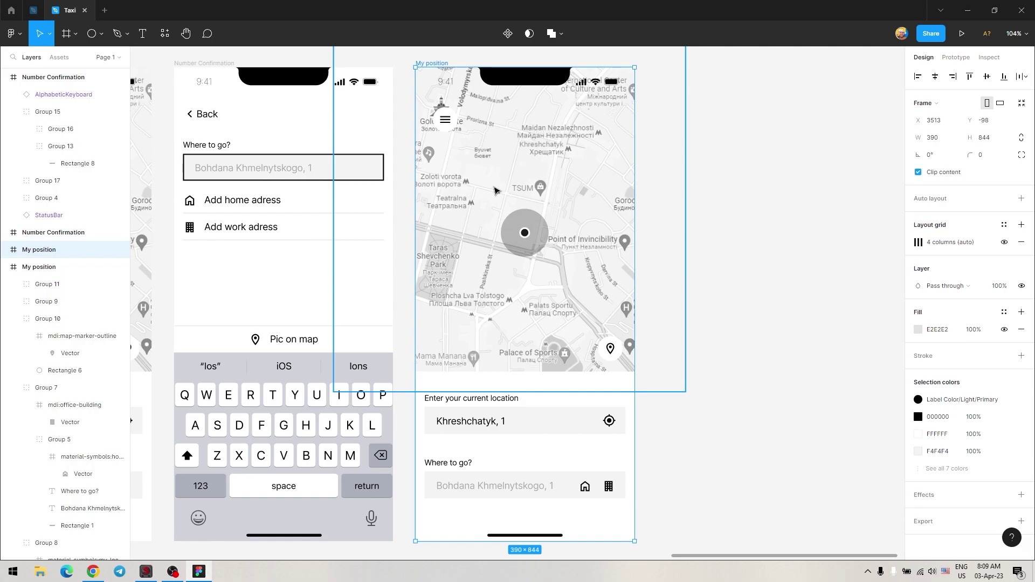
scroll(495, 190, up, 1)
click(536, 208)
drag(685, 86, 656, 99)
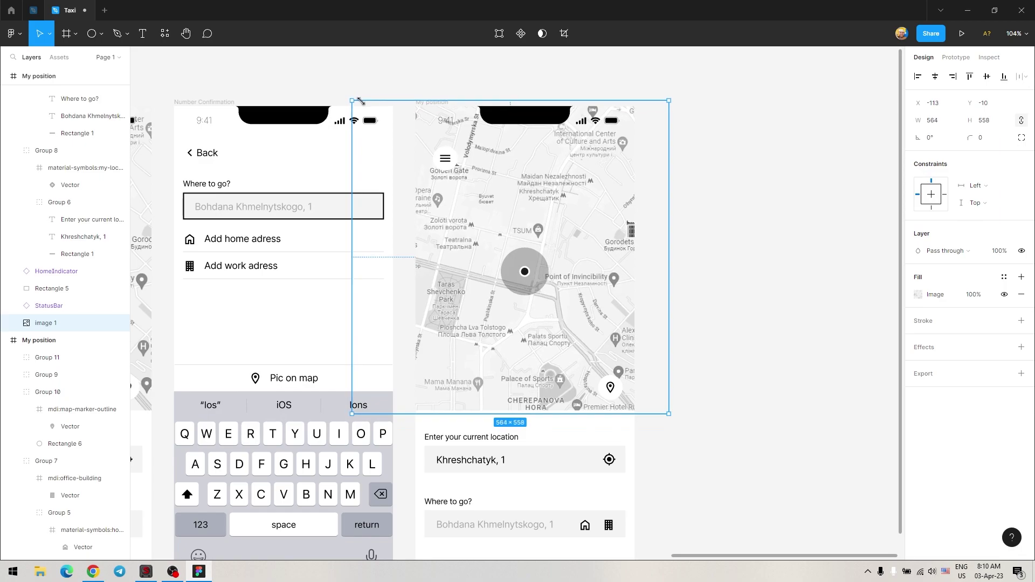
drag(350, 98, 358, 106)
drag(668, 413, 664, 410)
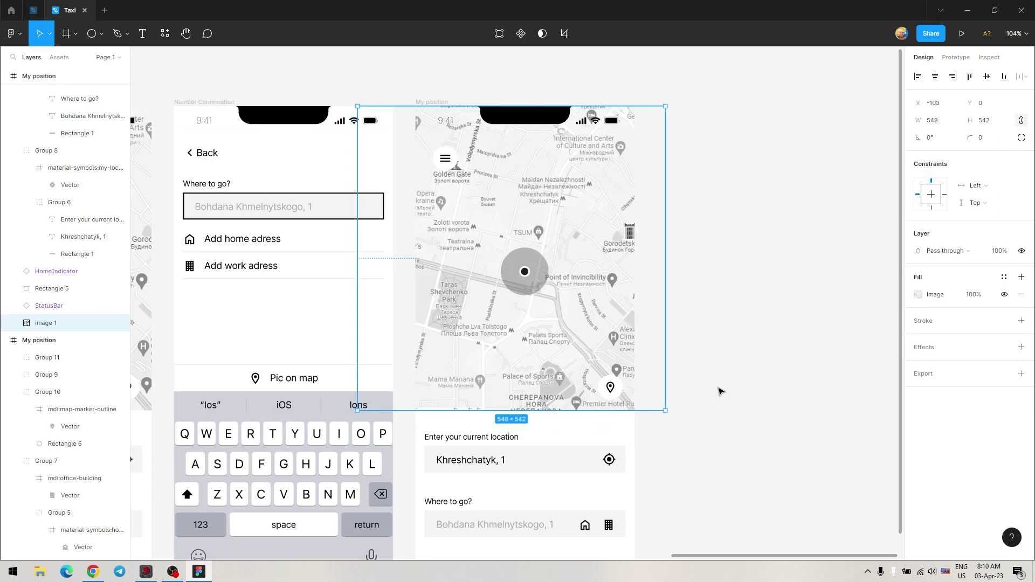
Step: Delete the grey halo around the location dot and move the dot lower-left on the map
click(526, 275)
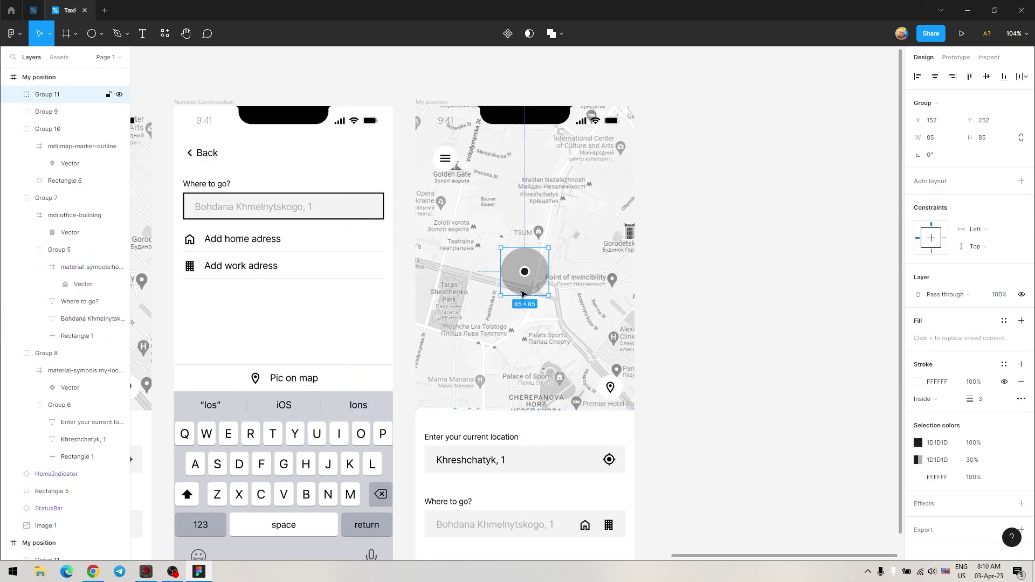
double_click(526, 275)
key(Delete)
mouse_move(526, 275)
mouse_down()
mouse_move(452, 342)
mouse_move(482, 392)
mouse_up()
Step: Start the route line from the location dot up the street
scroll(451, 349, up, 5)
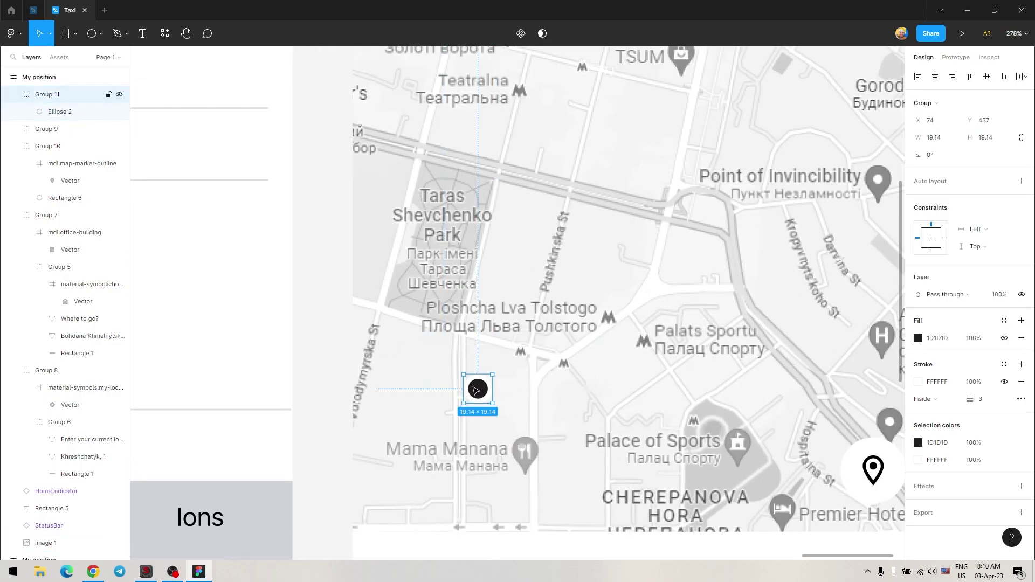
key(p)
click(465, 390)
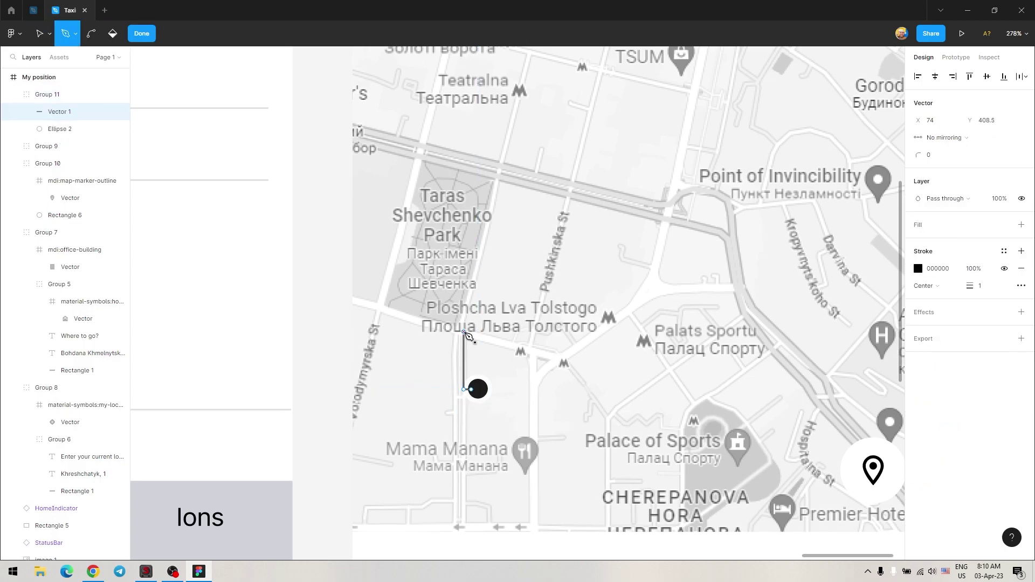
click(499, 177)
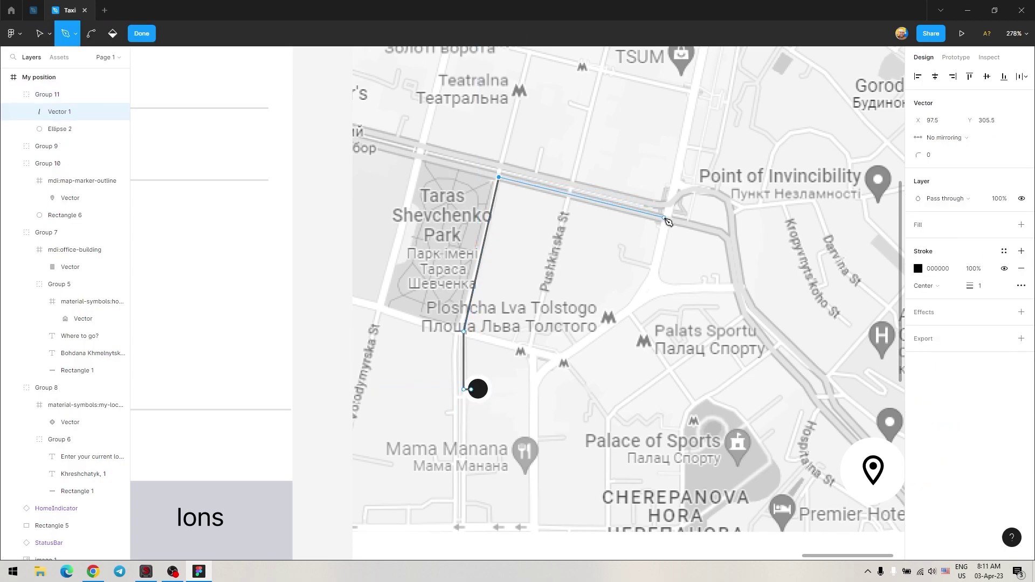
click(664, 218)
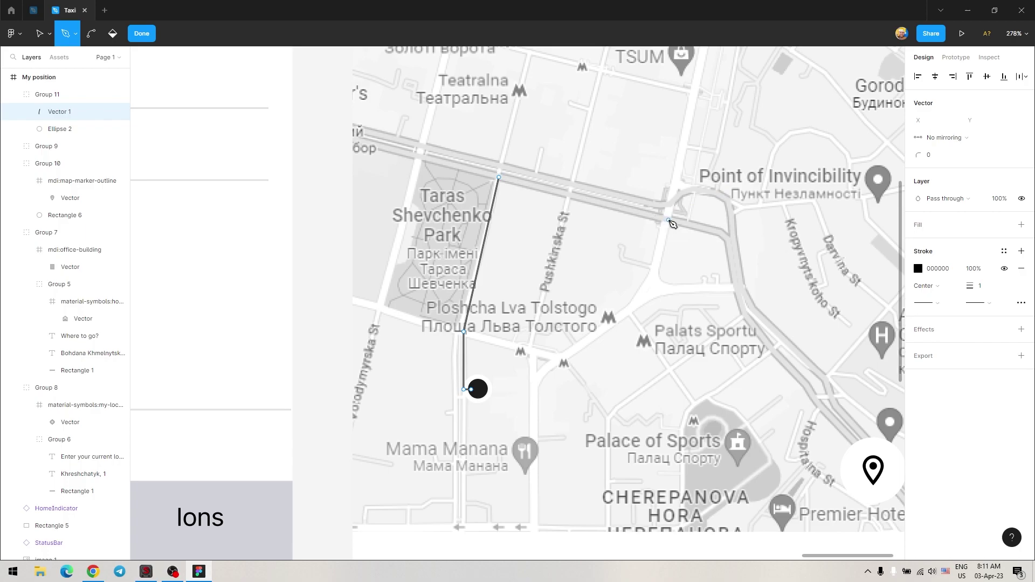
drag(665, 218, 669, 221)
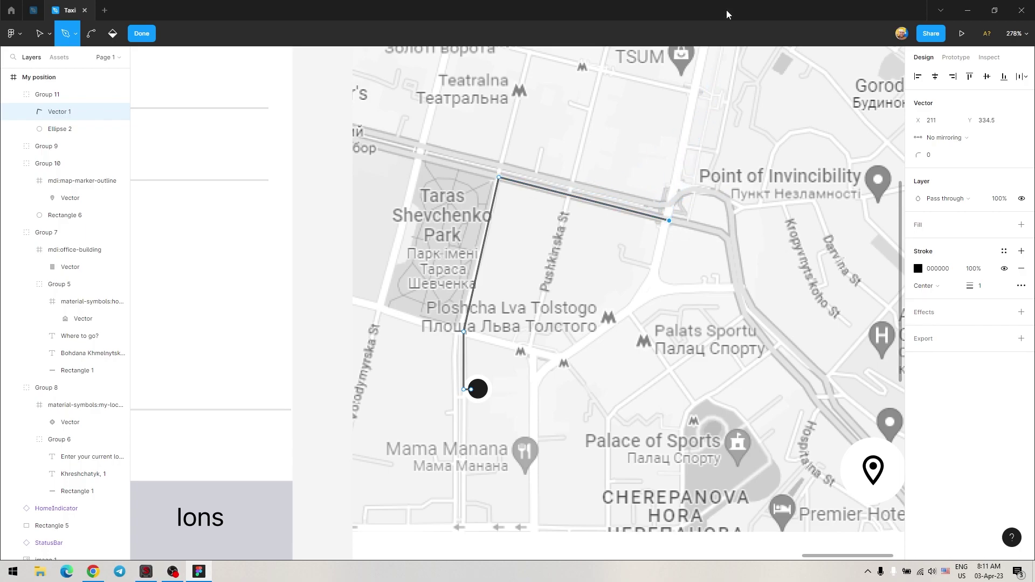
scroll(732, 229, up, 5)
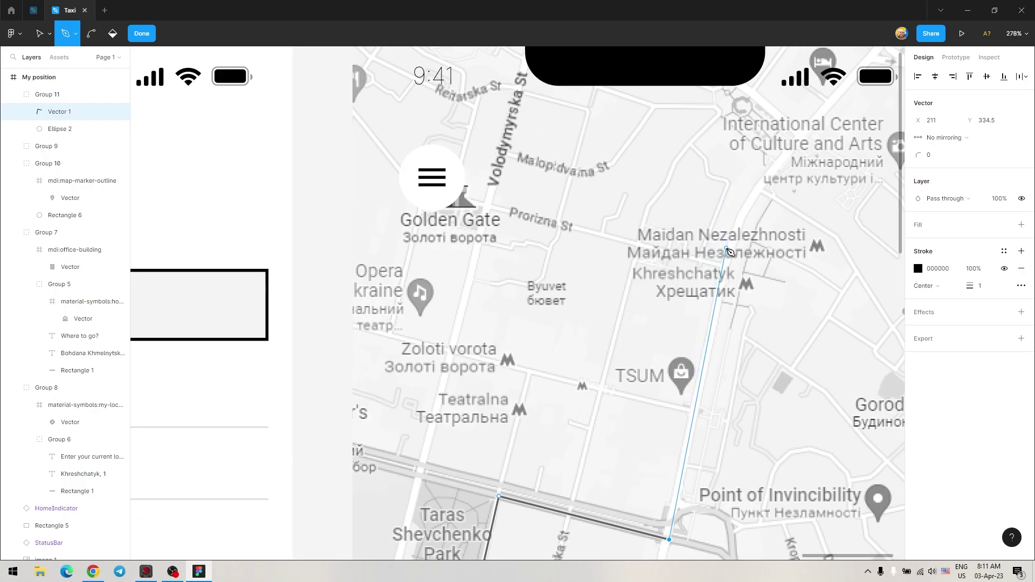
key(BackSpace)
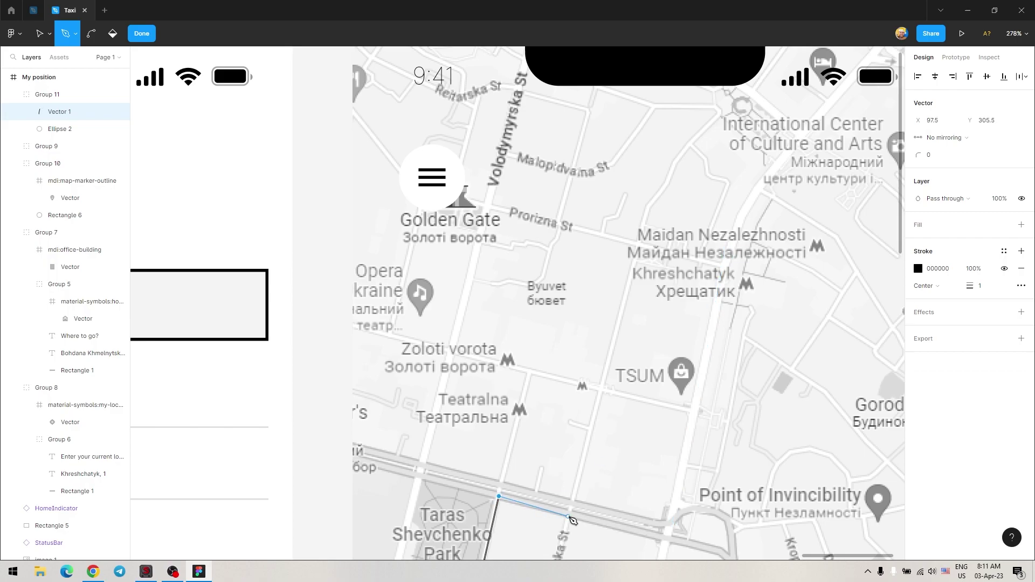
Step: Run the route toward Maidan Nezalezhnosti and left along Prorizna St, with a 3 px stroke
click(570, 515)
click(638, 244)
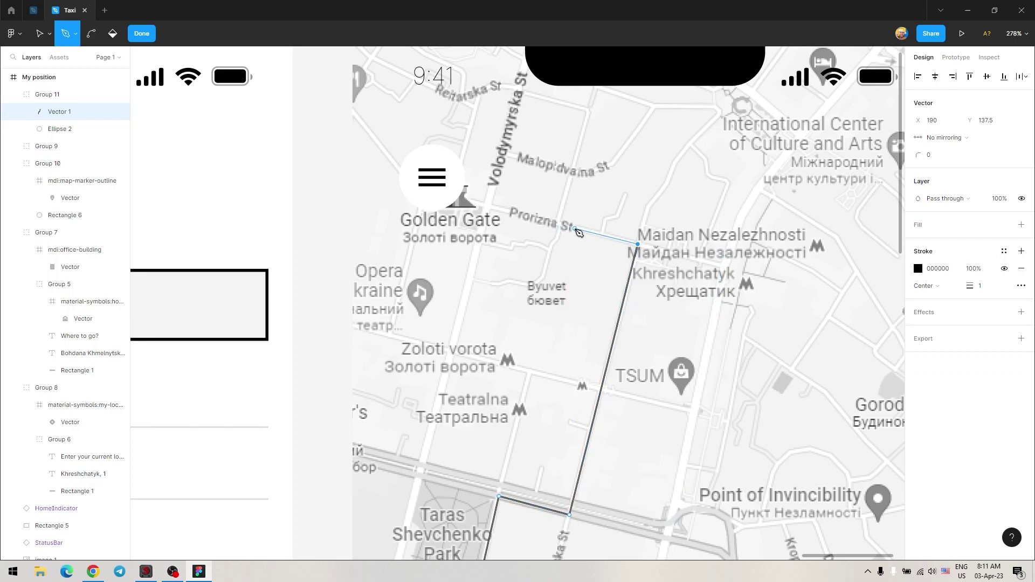
click(578, 217)
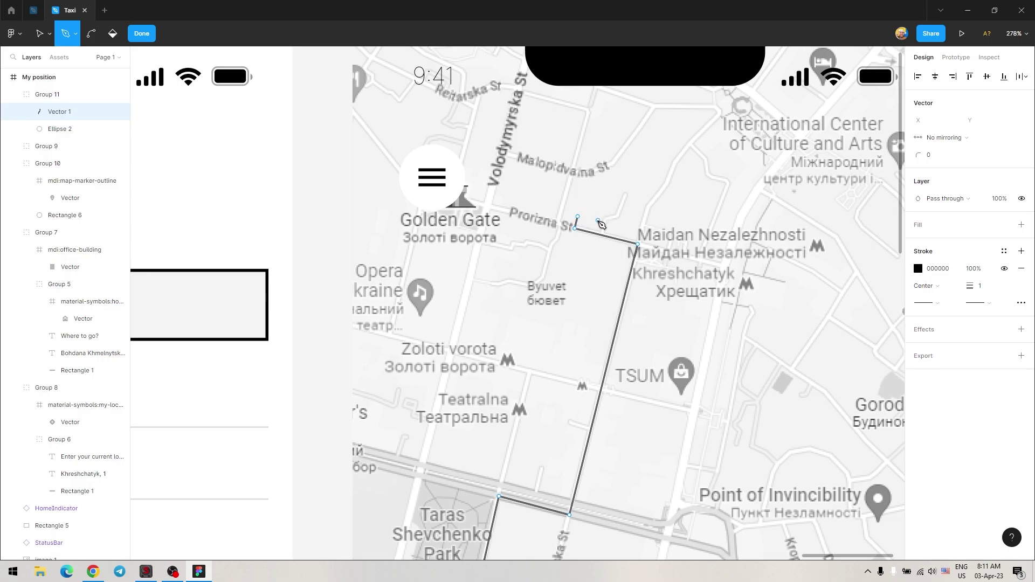
drag(965, 281, 971, 281)
scroll(457, 363, down, 5)
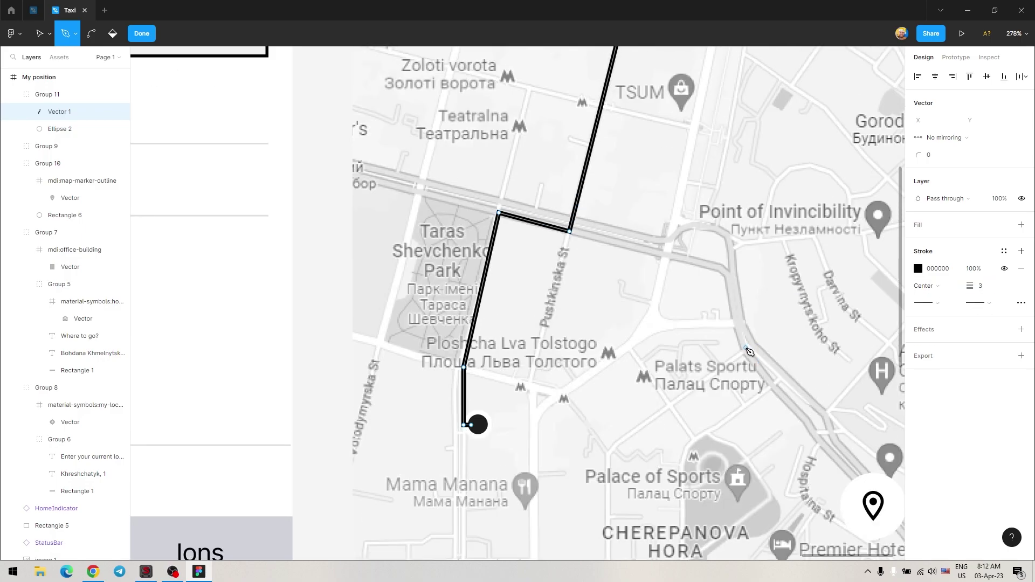
scroll(457, 363, up, 4)
Step: Draw a small 1D1D1D square at the route's top end and make the start dot 20×20
click(142, 33)
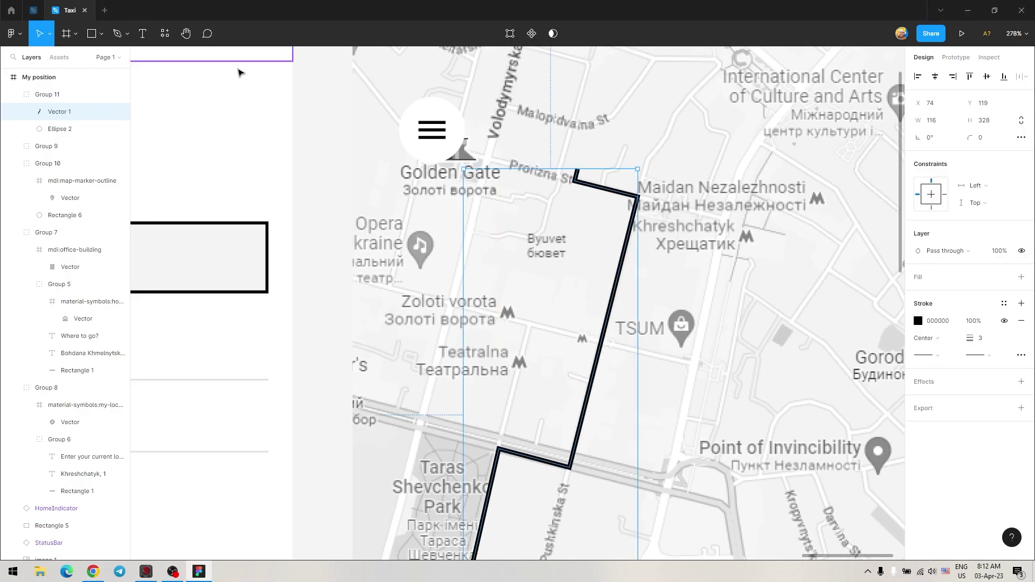
key(r)
drag(572, 156, 584, 168)
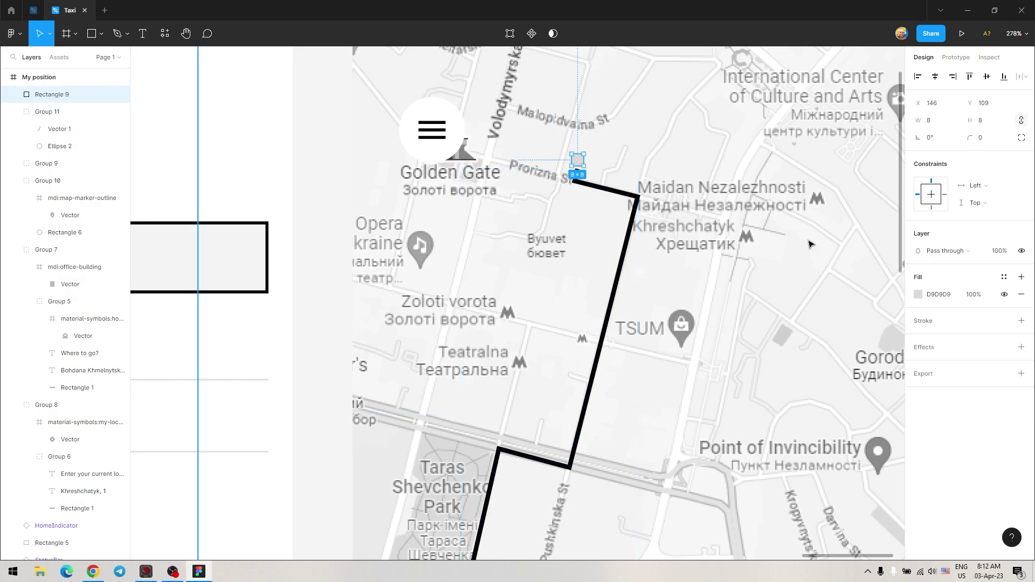
scroll(758, 334, down, 3)
scroll(757, 334, up, 3)
scroll(758, 334, down, 4)
key(i)
click(853, 100)
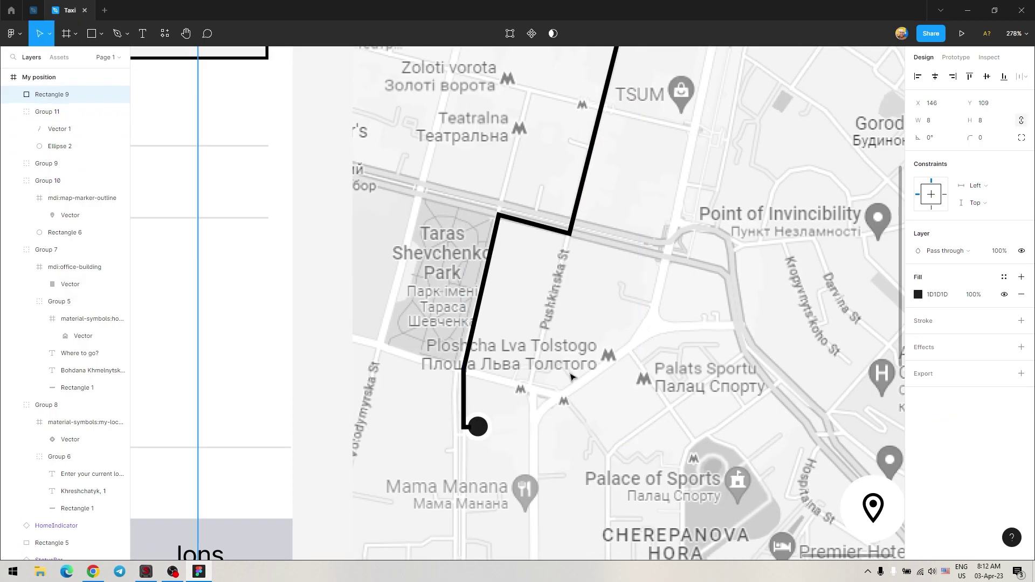
scroll(481, 468, up, 4)
scroll(481, 468, down, 4)
double_click(478, 452)
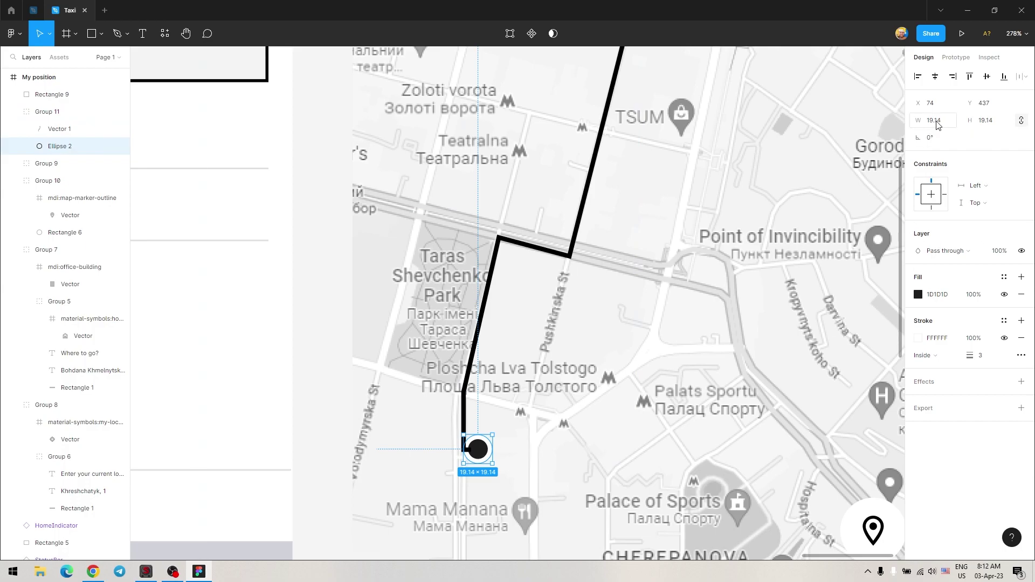
text(20)
key(Return)
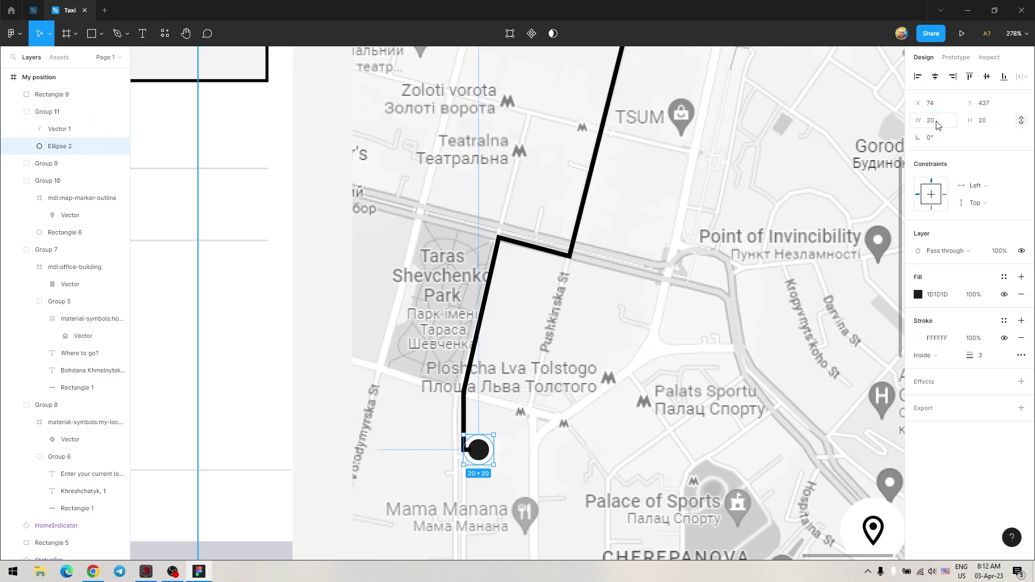
scroll(701, 296, up, 5)
Step: Give the destination square a white inside stroke, size 16, positioned on the route's end
click(576, 249)
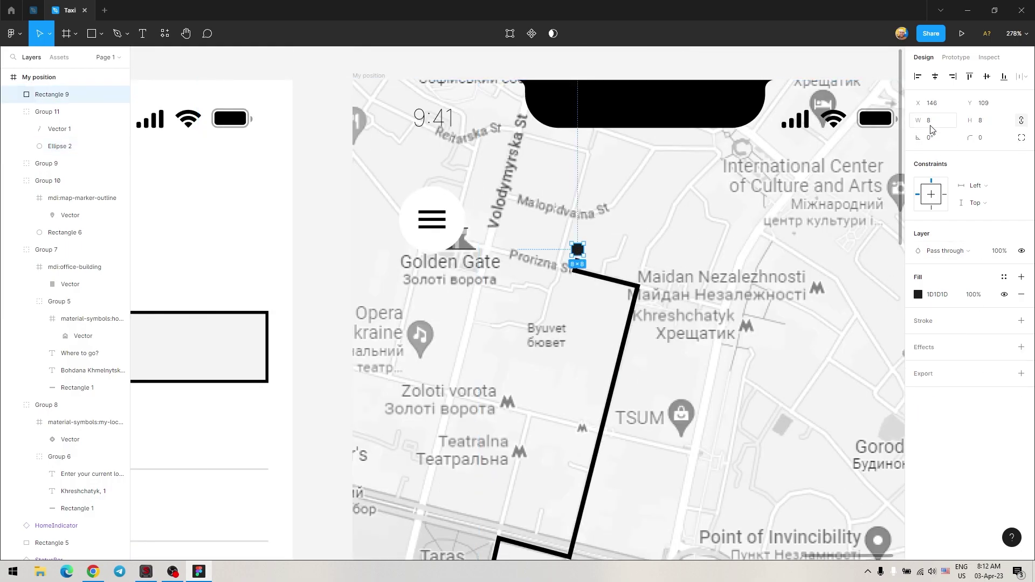
click(1021, 320)
click(918, 338)
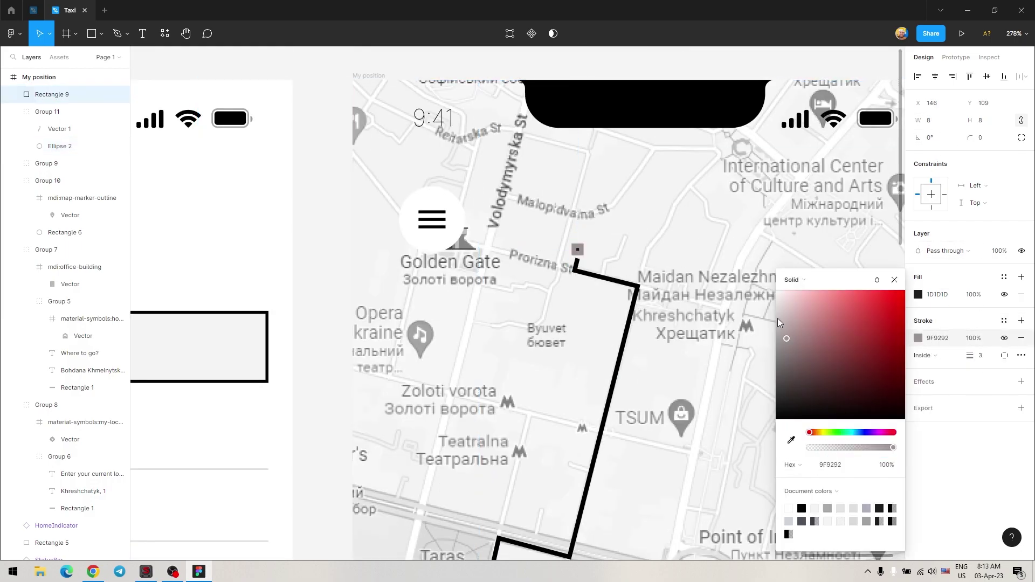
drag(964, 121, 932, 120)
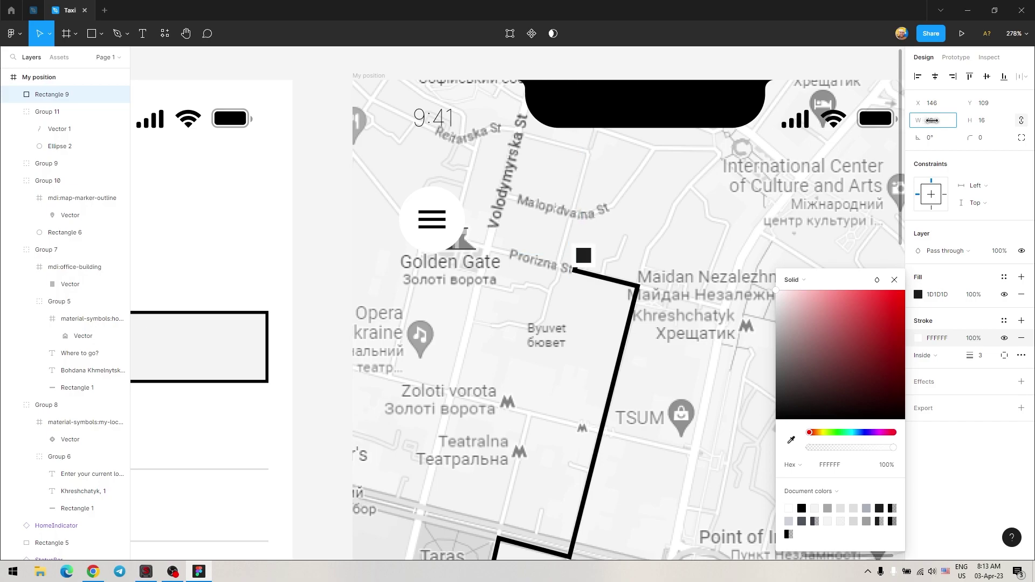
click(851, 158)
ctrl+scroll(698, 250, down, 5)
drag(624, 178, 621, 176)
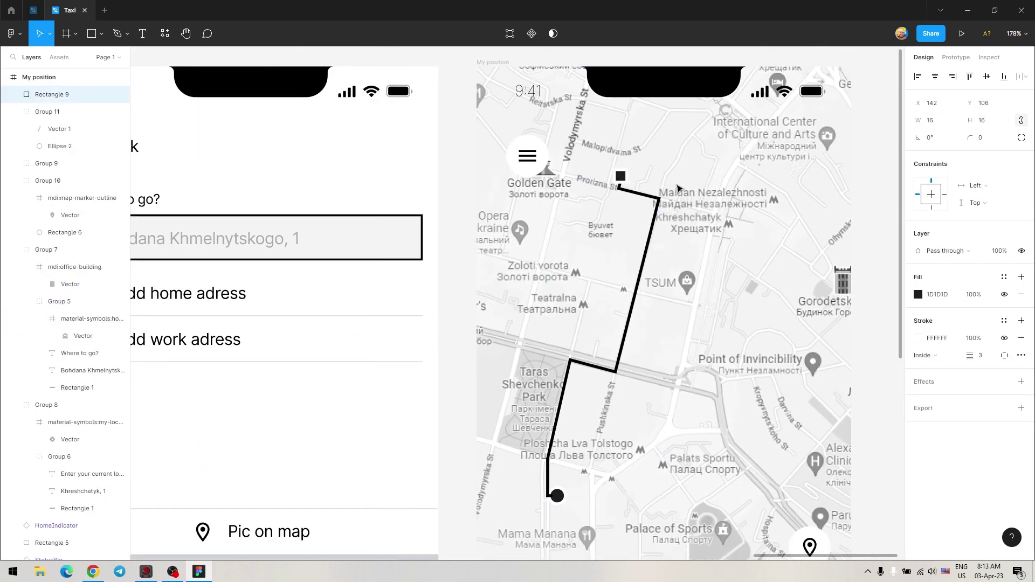
Step: Draw a rounded box beside the start dot containing the label 'Your location'
click(678, 187)
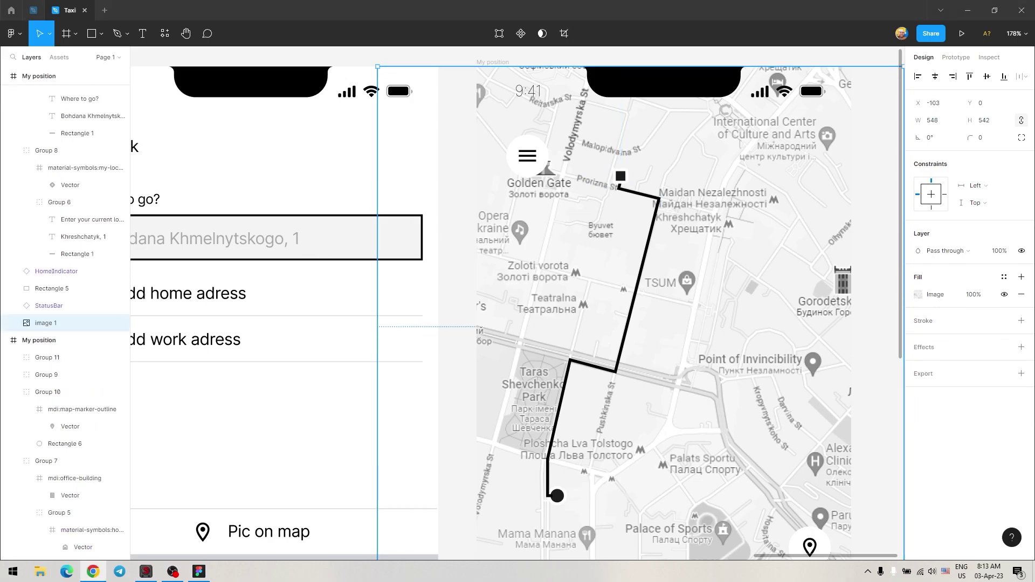
scroll(430, 449, down, 4)
scroll(507, 409, up, 3)
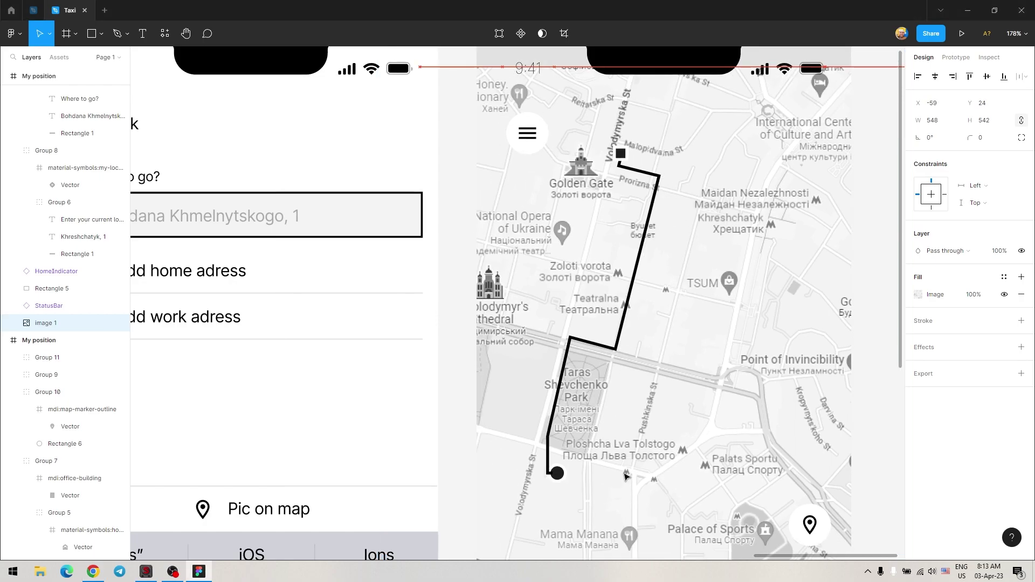
key(r)
mouse_move(586, 442)
mouse_down()
mouse_move(652, 483)
mouse_move(716, 492)
mouse_up()
key(t)
click(672, 474)
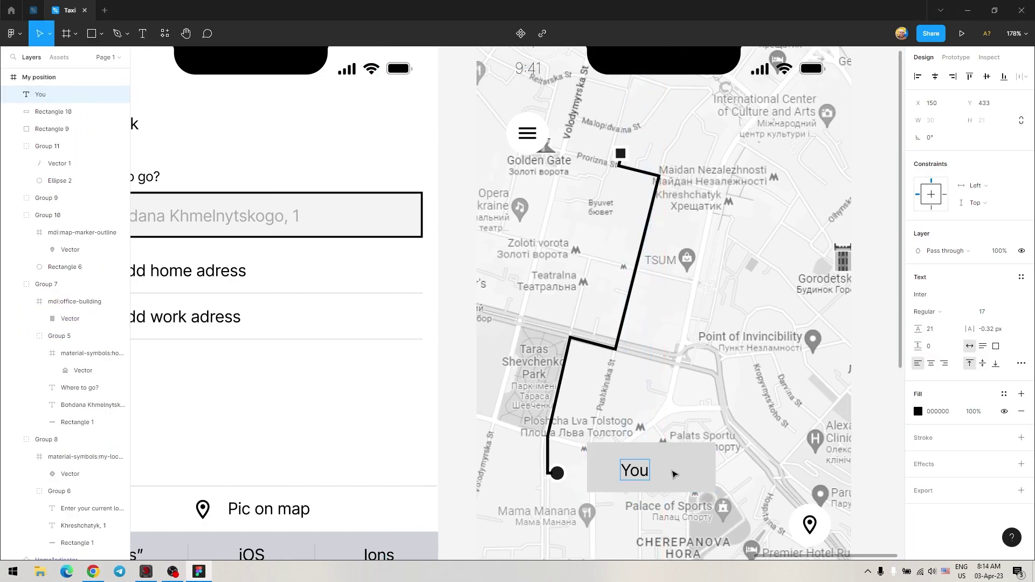
text(r location)
key(Escape)
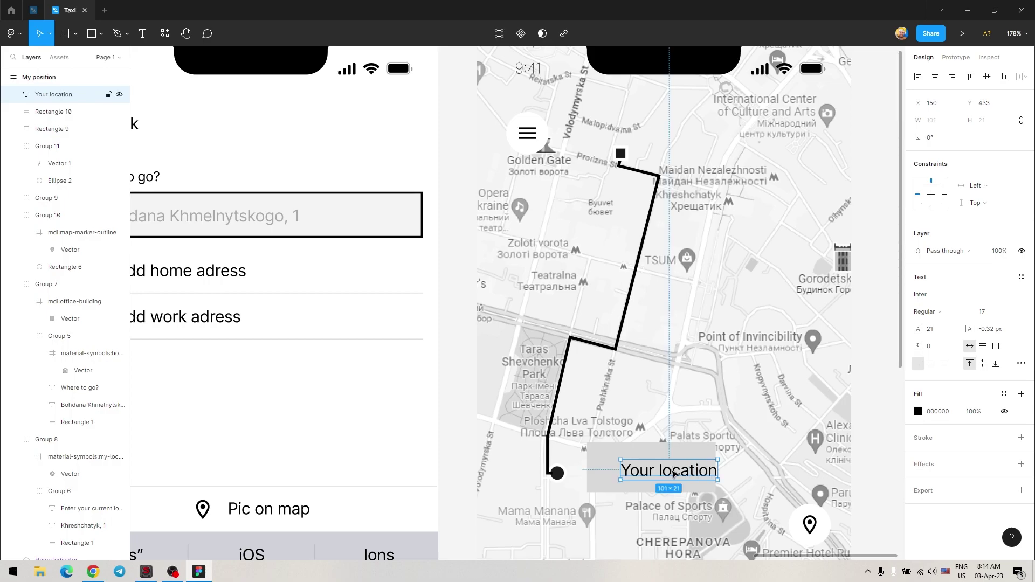
drag(653, 472, 627, 461)
click(701, 484)
drag(715, 492, 756, 497)
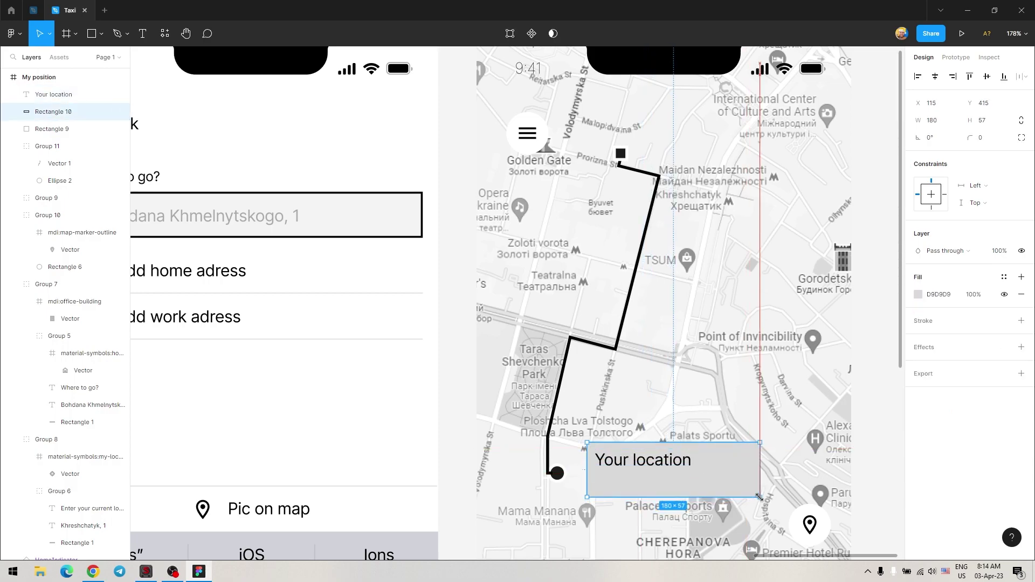
drag(970, 137, 994, 151)
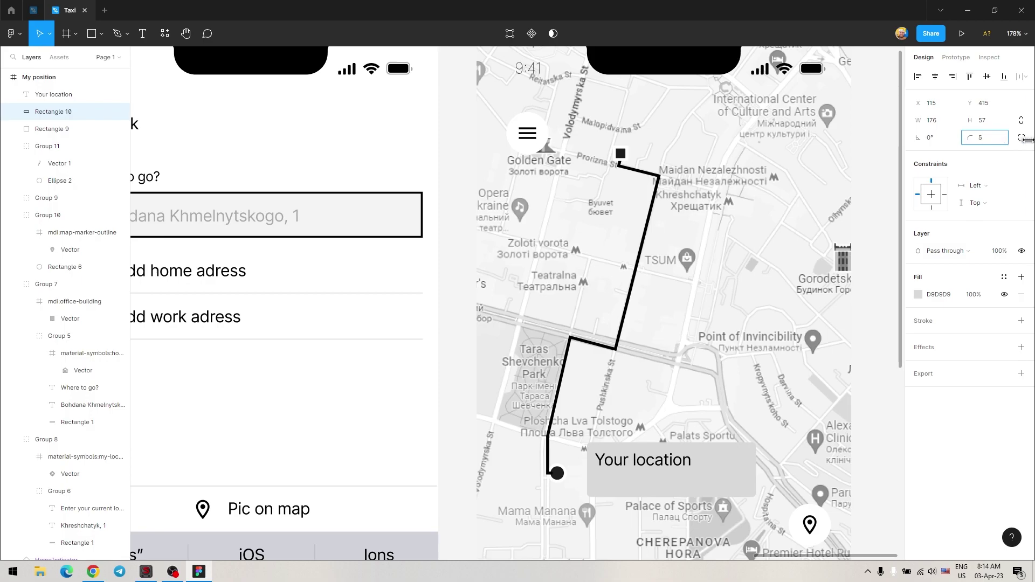
Step: Add a grey 'Khreshchatik, 1' address line below 'Your location'
drag(617, 463, 617, 483)
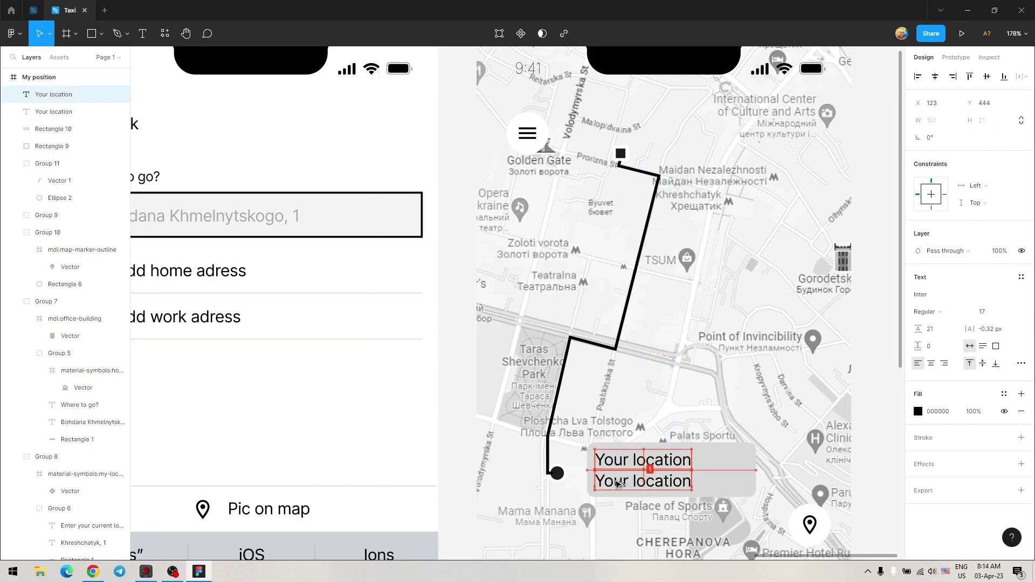
double_click(617, 481)
text(Khreshchatik, 1)
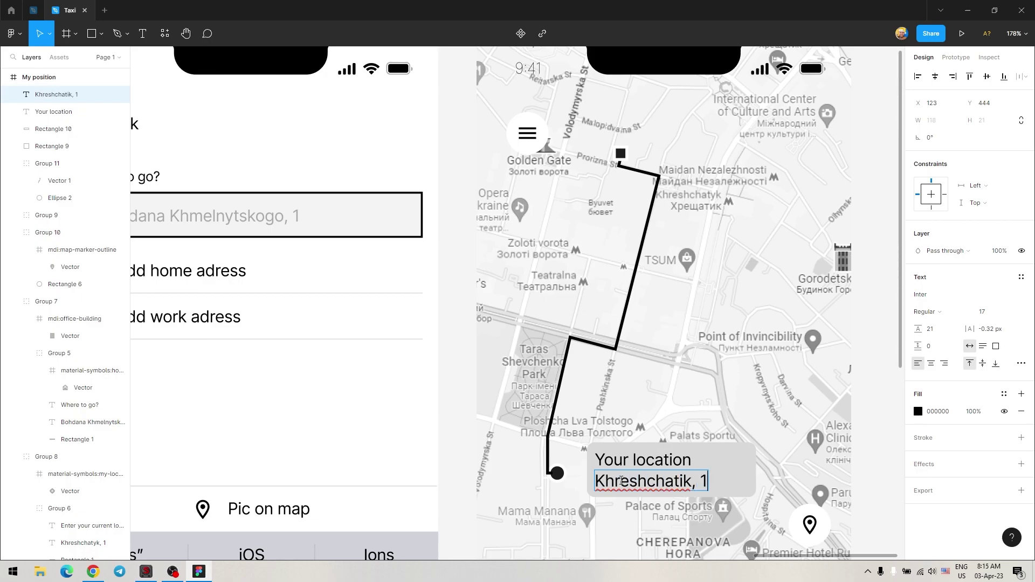
key(Escape)
click(918, 411)
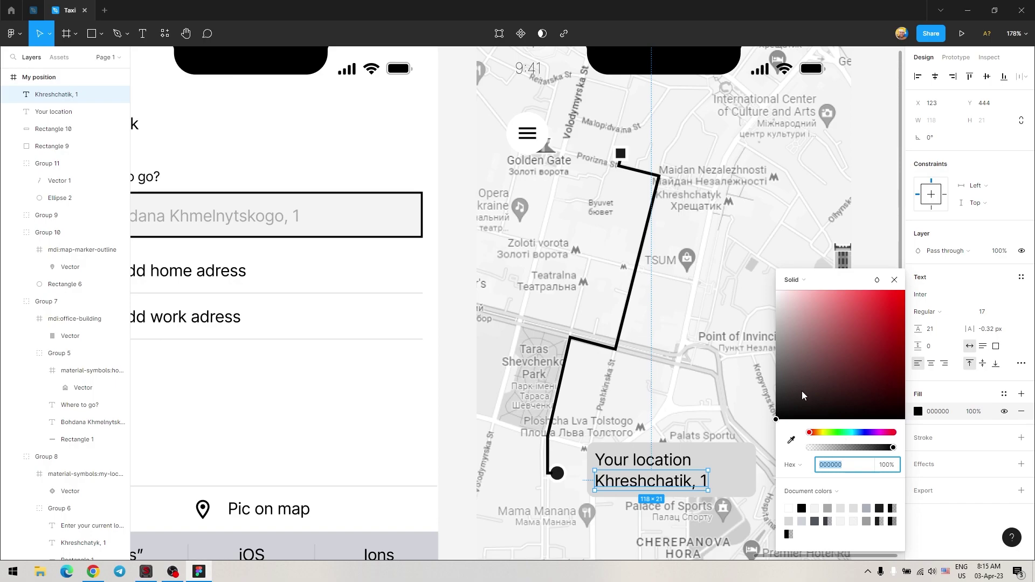
click(828, 508)
Step: Fill the callout box white, fit it around the centred text, and group them
click(674, 448)
click(919, 294)
click(788, 508)
click(717, 459)
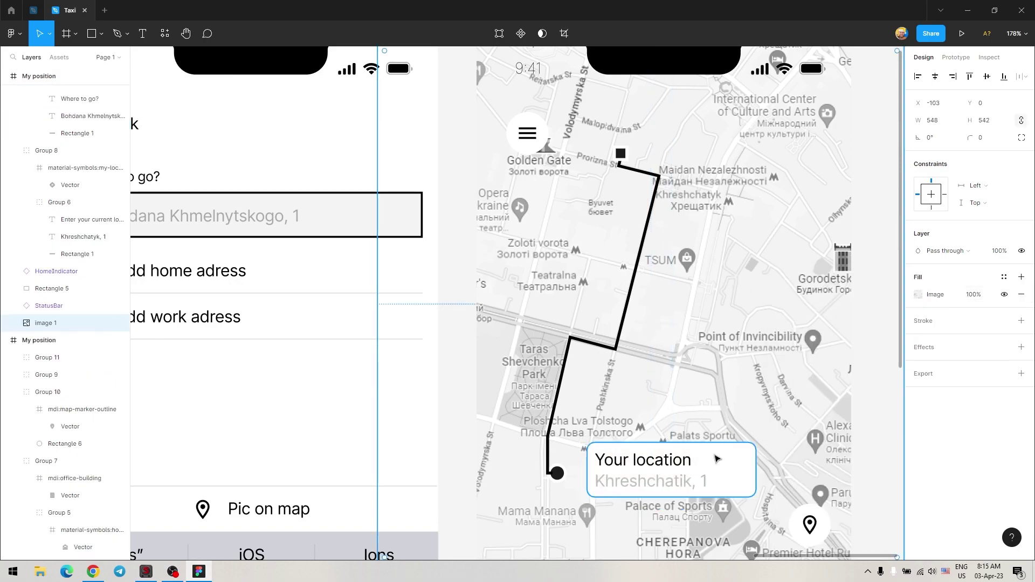
drag(757, 469, 723, 469)
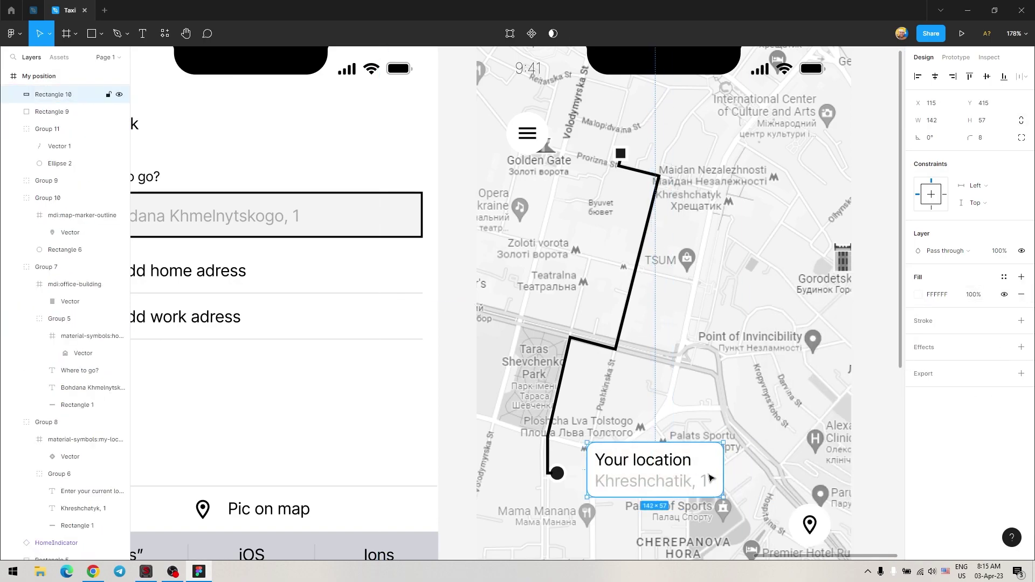
shift+click(682, 477)
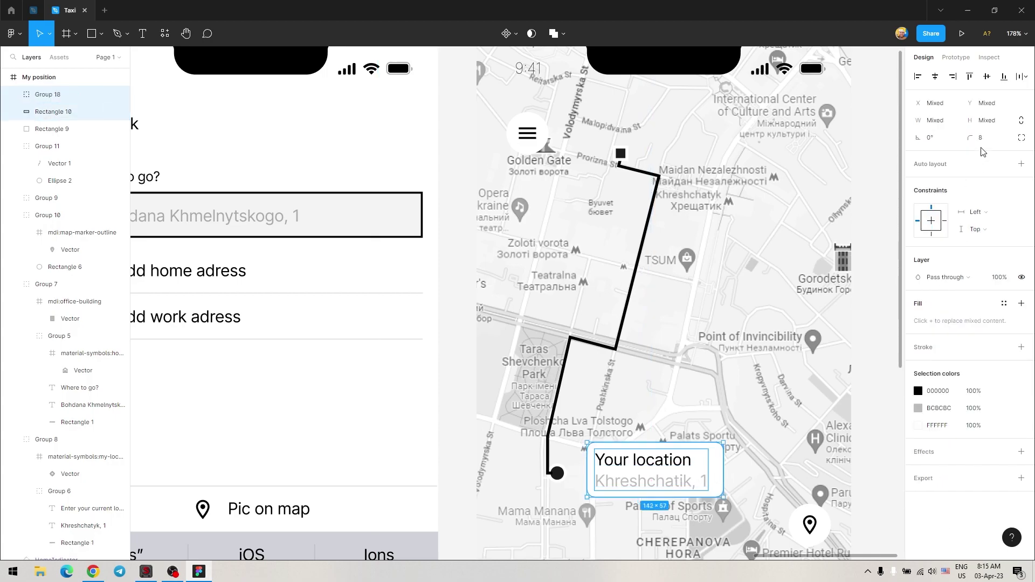
drag(647, 472, 667, 481)
shift+click(720, 464)
key(ctrl+g)
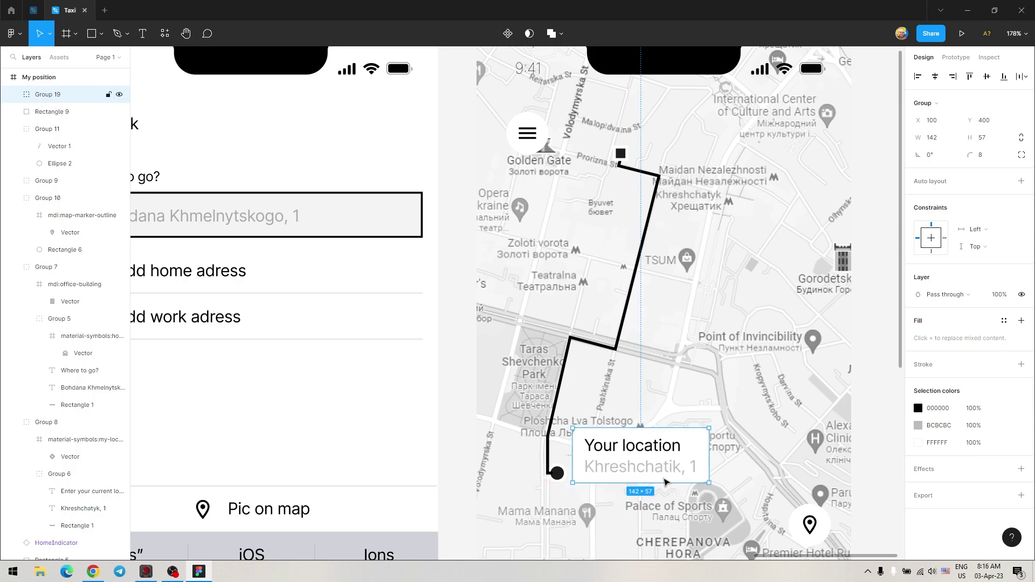
Step: Copy the callout beside the destination square, relabel it 'Destination' / 'Prorizna, 154', and save
drag(612, 457, 676, 135)
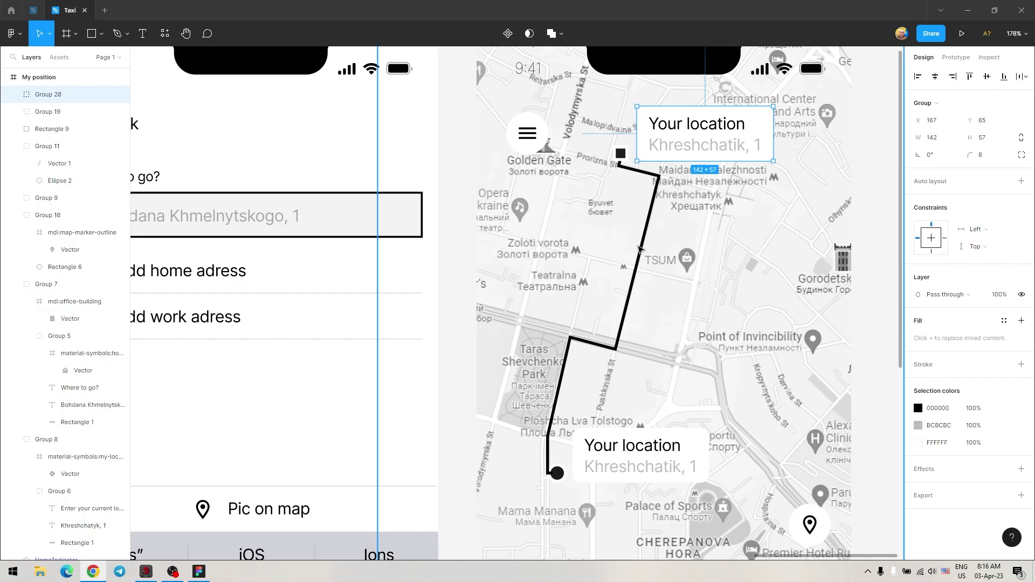
double_click(703, 128)
text(Des)
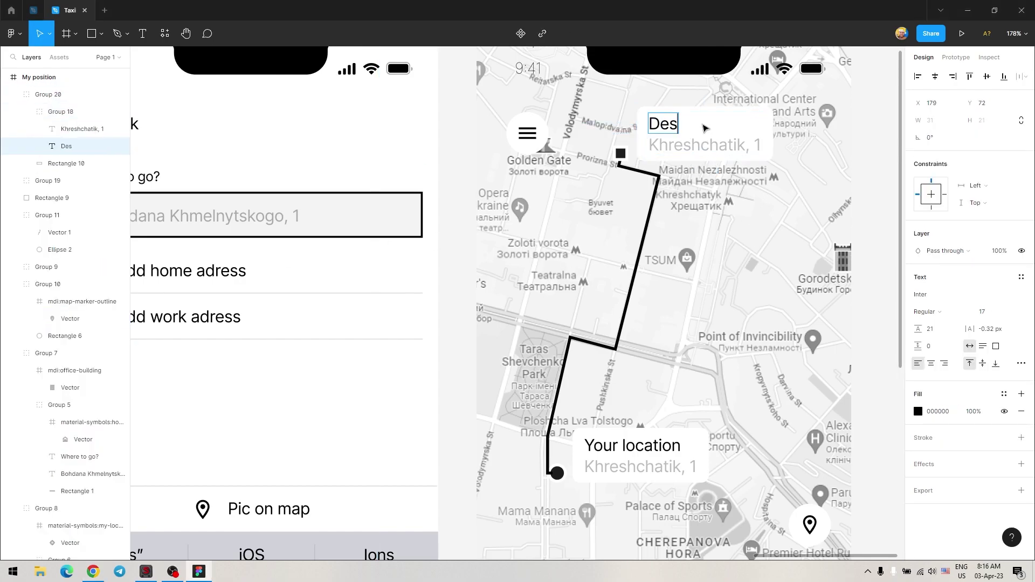
text(tinatio)
double_click(717, 142)
text(Proriz)
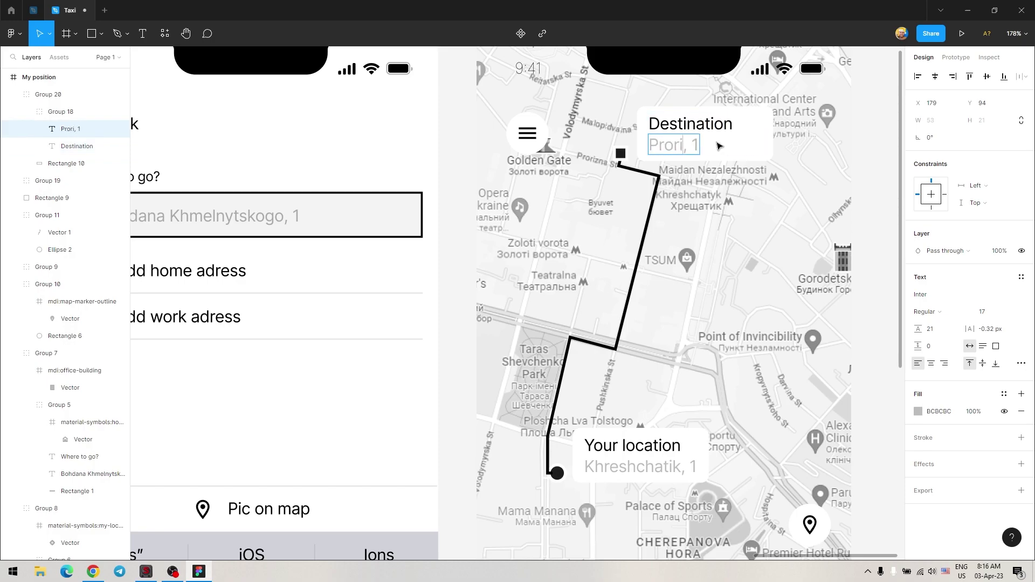
text(na)
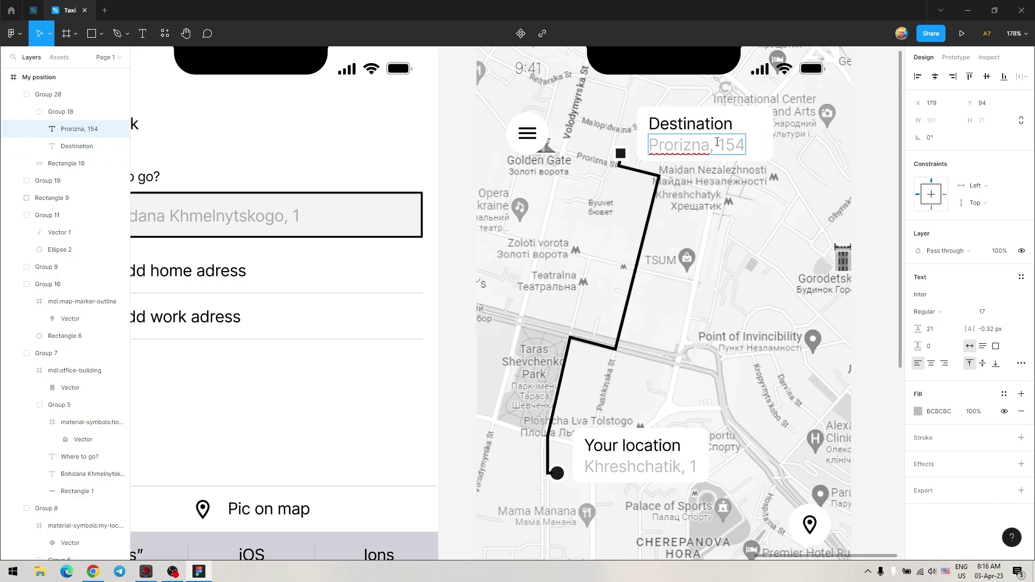
key(Escape)
key(ctrl+s)
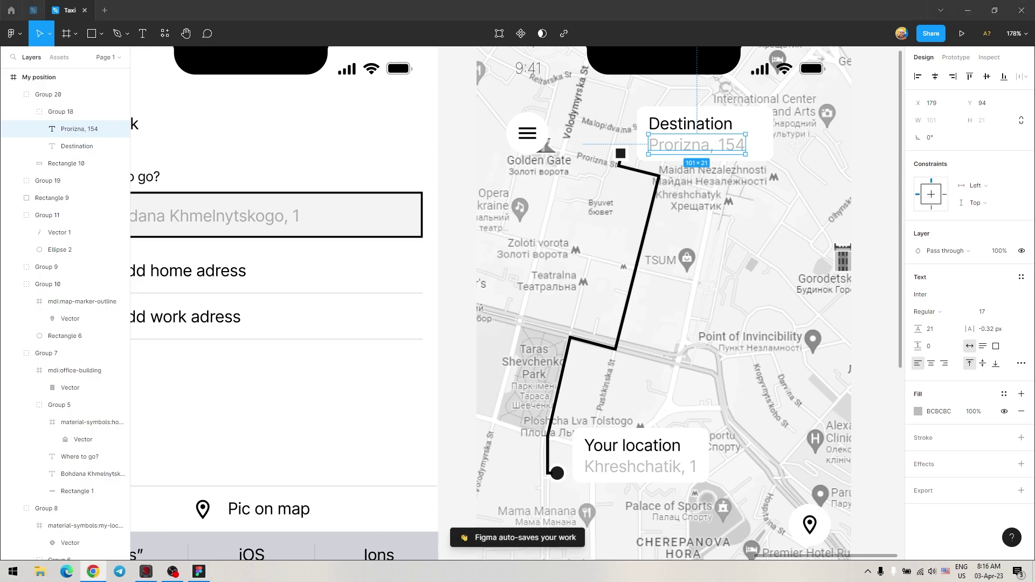
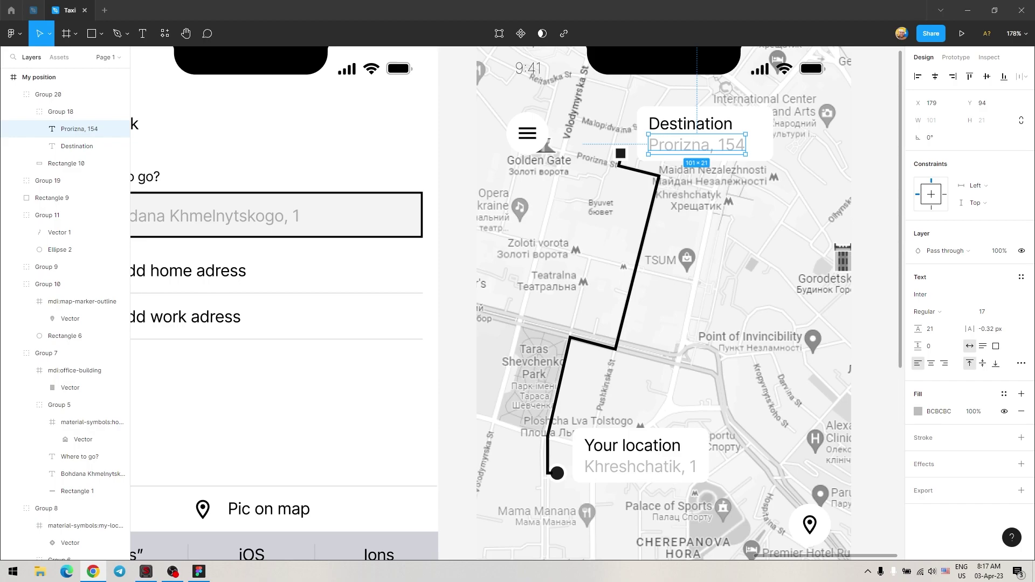
Step: Duplicate the Prorizna, 154 line as a 'Change' line and move the Destination card higher
drag(690, 147, 691, 169)
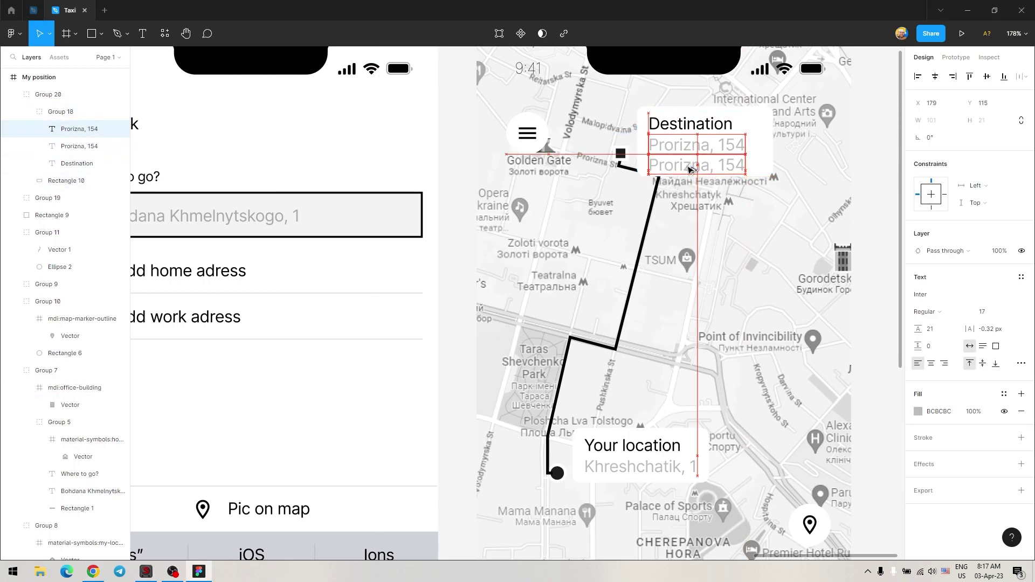
double_click(690, 169)
text(Chan)
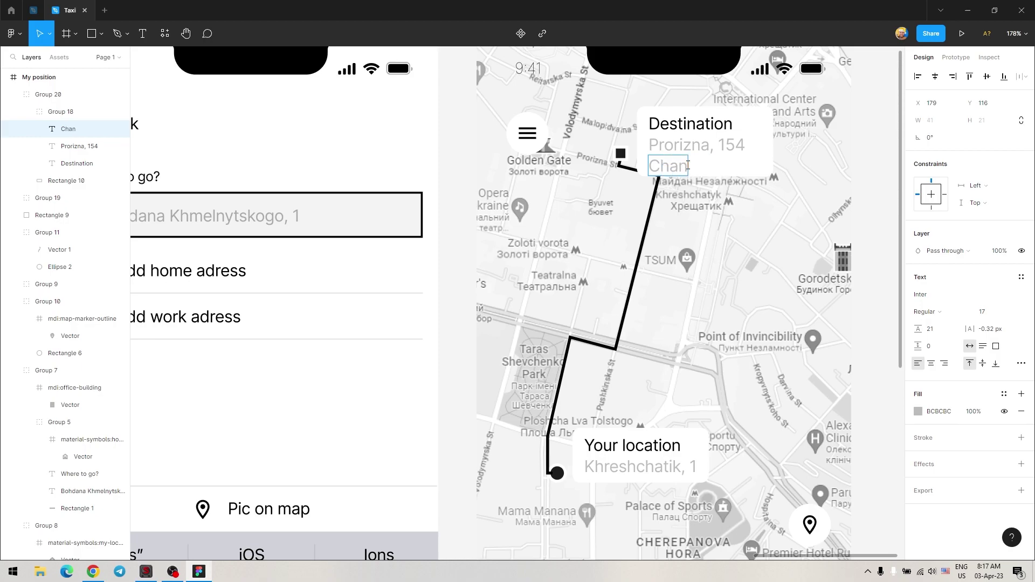
text(ge)
click(744, 169)
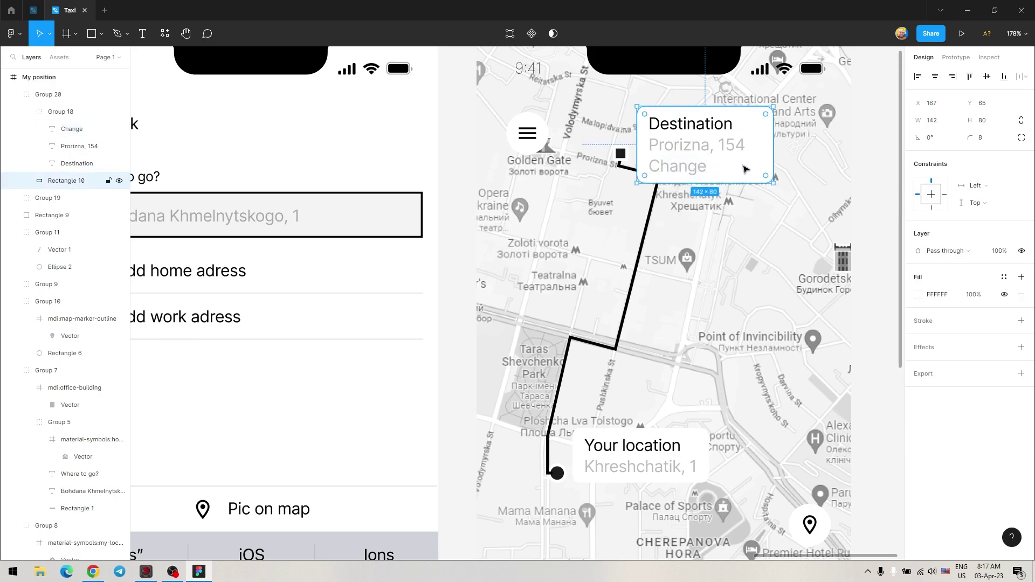
drag(742, 178, 741, 148)
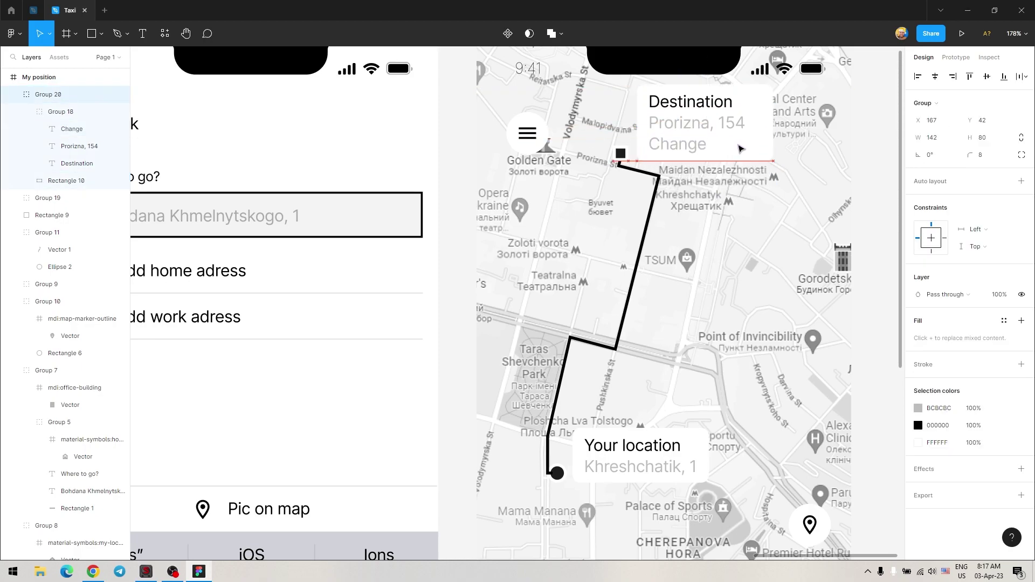
click(11, 34)
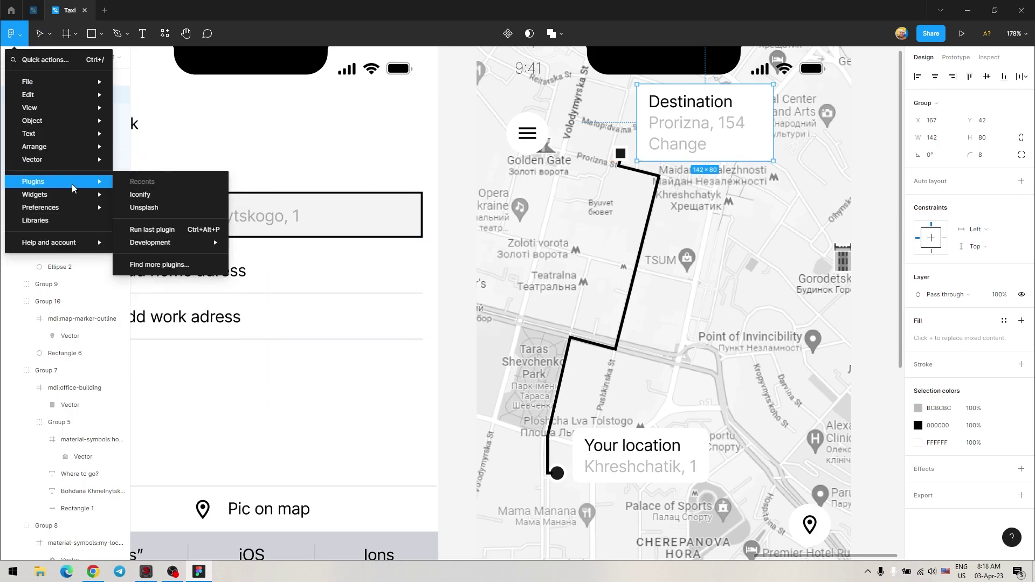
Step: Insert Iconify's right chevron icon, found by searching 'chevr', beside the word Change
click(158, 194)
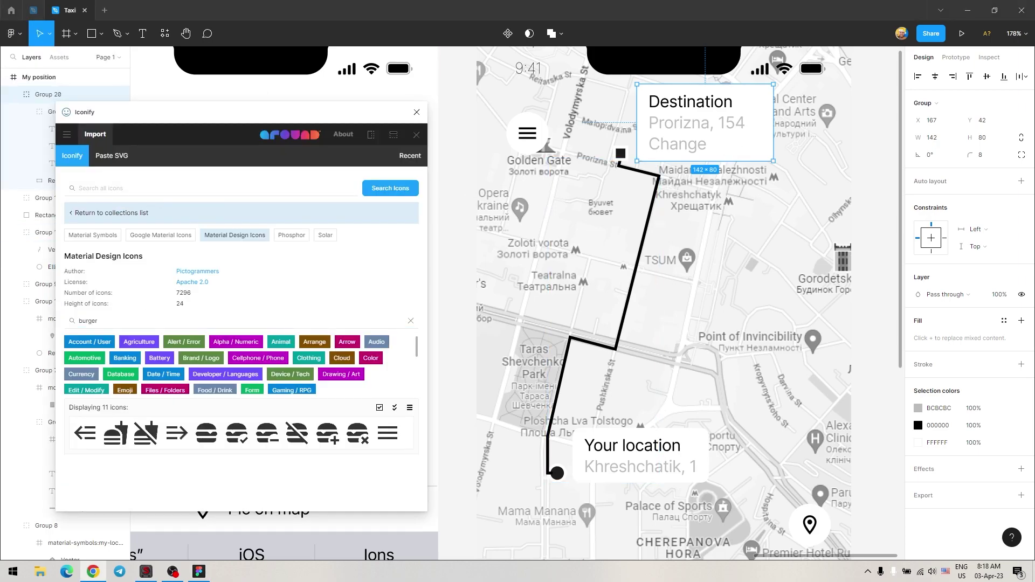
click(160, 188)
triple_click(144, 321)
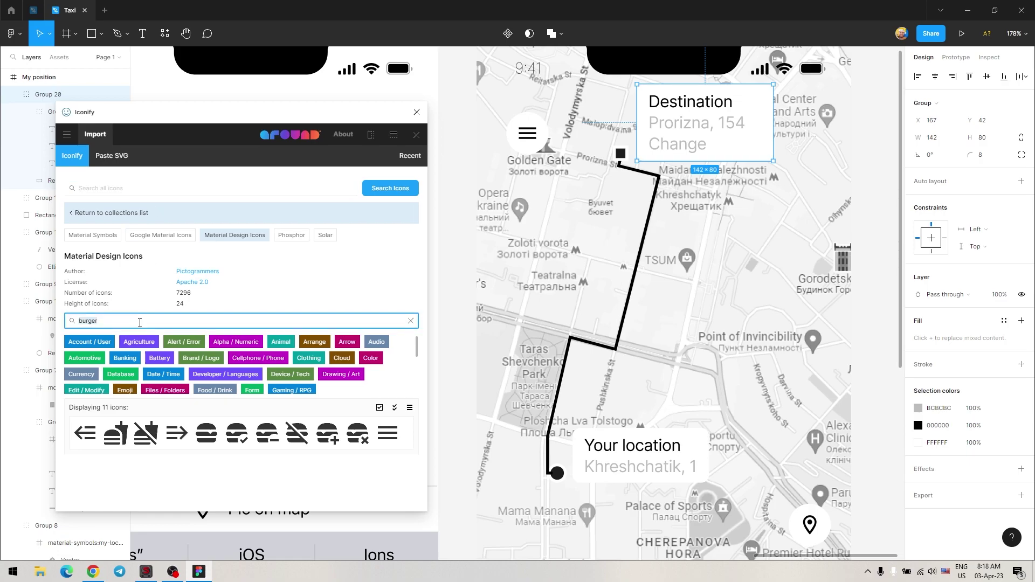
text(chevr)
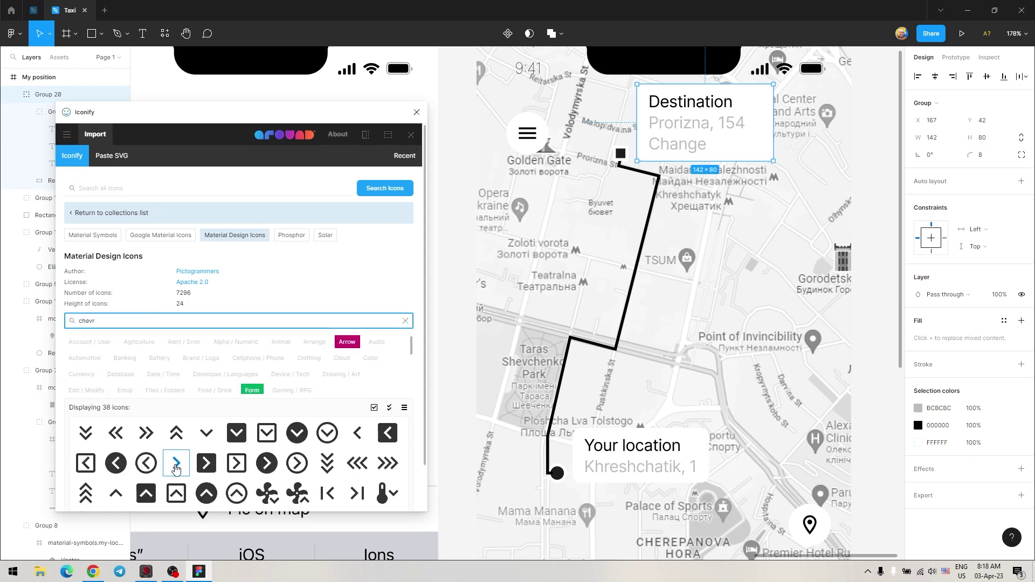
drag(176, 469, 719, 146)
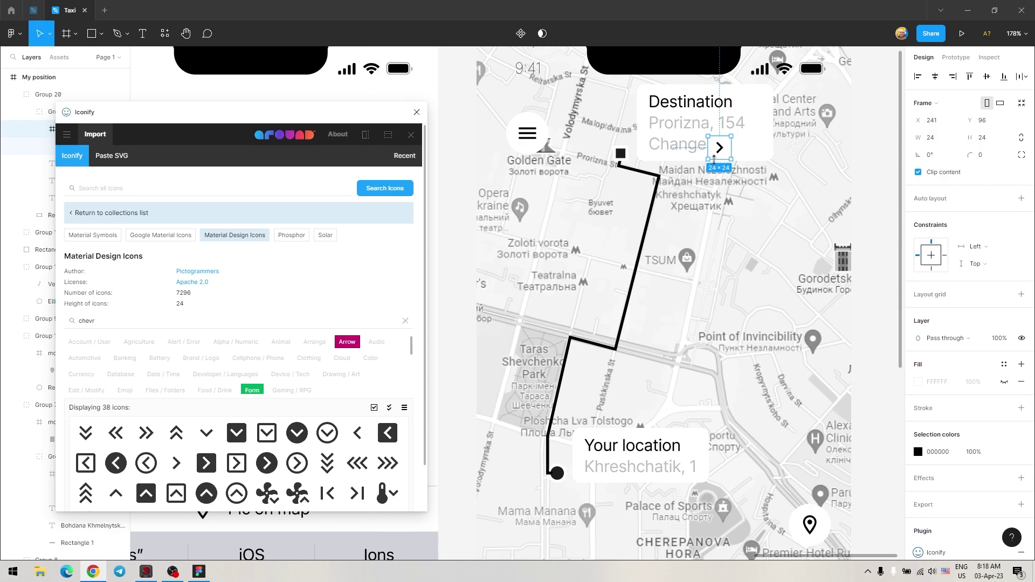
scroll(719, 189, up, 4)
ctrl+scroll(725, 394, up, 5)
Step: Colour the chevron grey BCBCBC, shrink it slightly and align it with Change
click(918, 452)
click(792, 440)
click(597, 301)
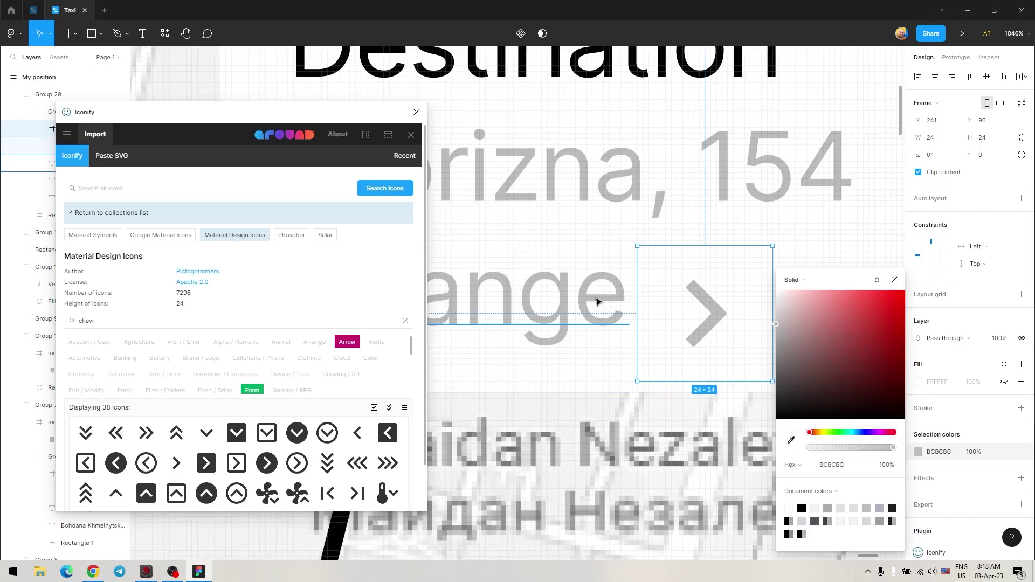
drag(711, 316, 693, 301)
drag(755, 370, 749, 364)
key(Escape)
ctrl+scroll(750, 364, down, 2)
ctrl+scroll(752, 367, down, 2)
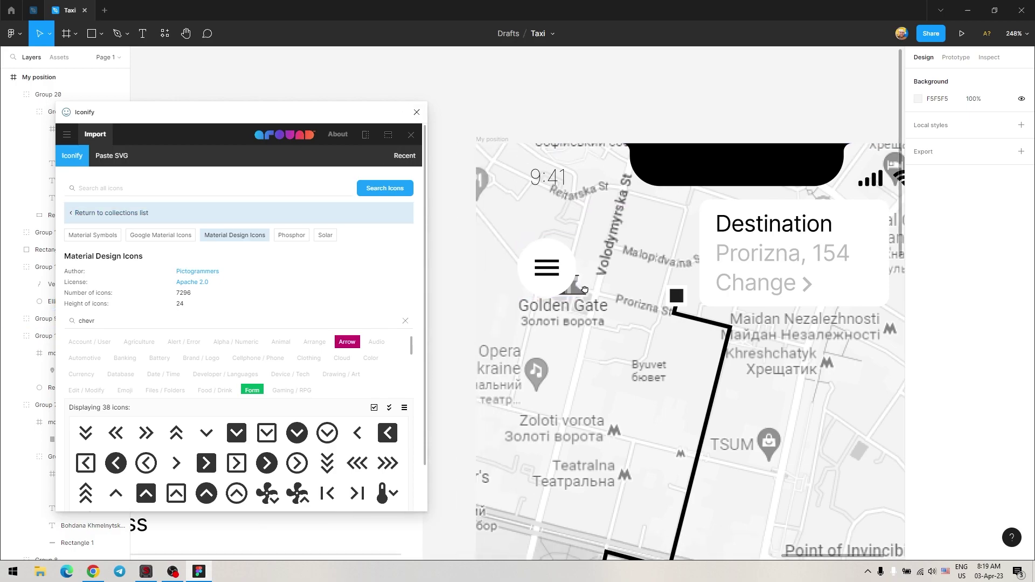
Step: Search Iconify for 'arrow' icons, then close the plugin
double_click(111, 318)
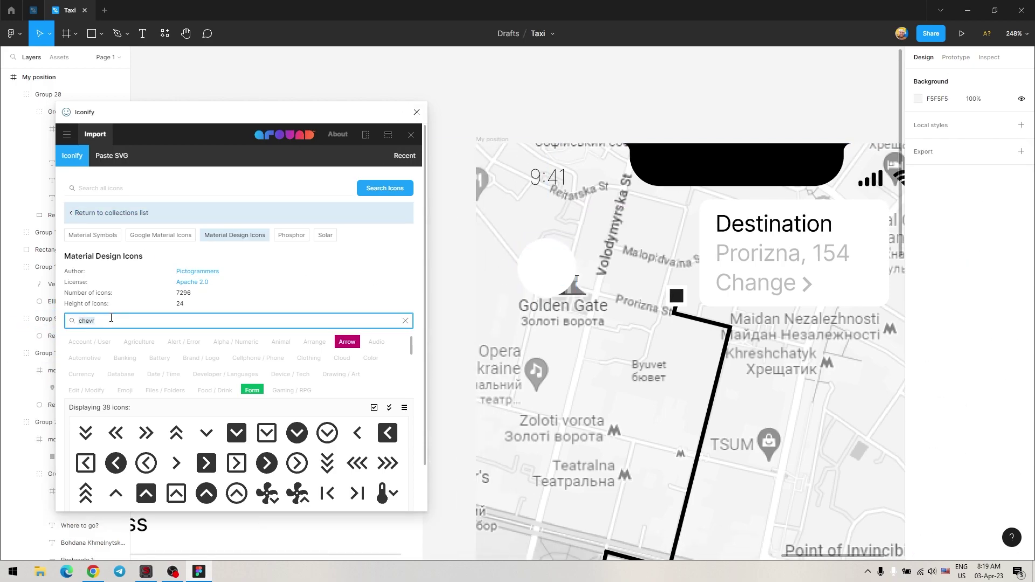
text(arrow)
scroll(205, 464, down, 2)
click(205, 481)
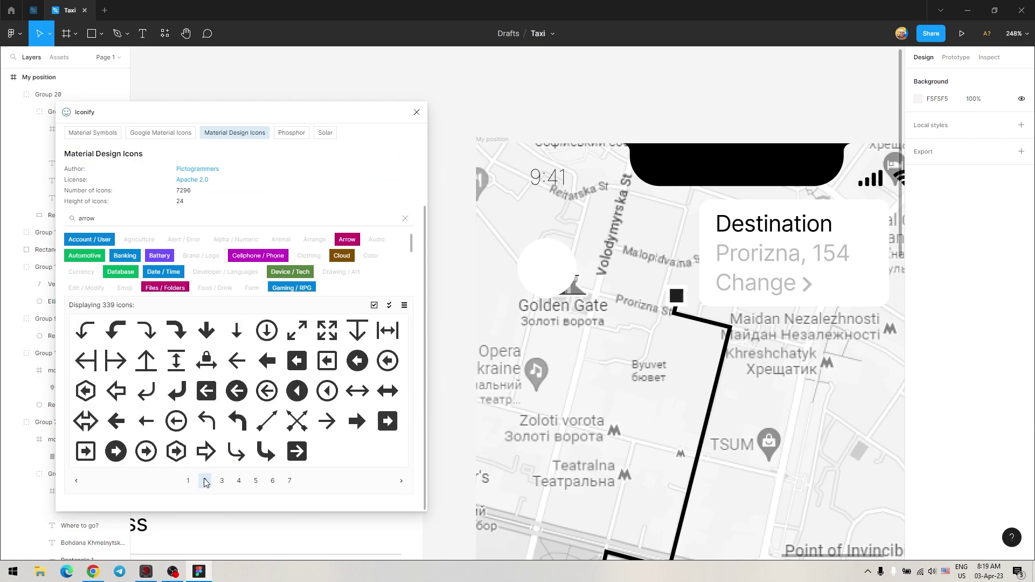
click(416, 112)
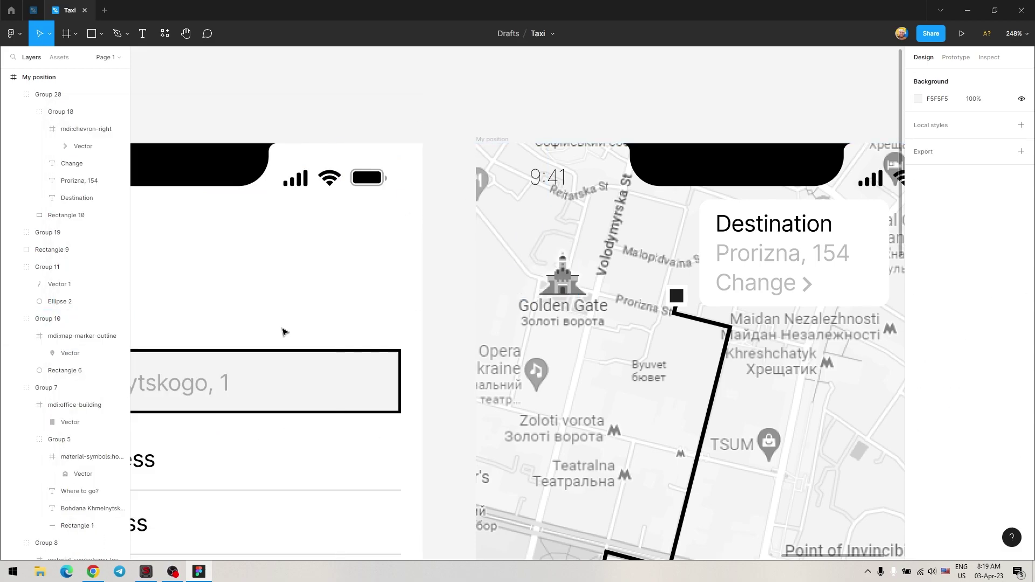
Step: Try copying the Back group from Number Confirmation onto the map screen, then delete it
scroll(568, 331, down, 5)
click(290, 287)
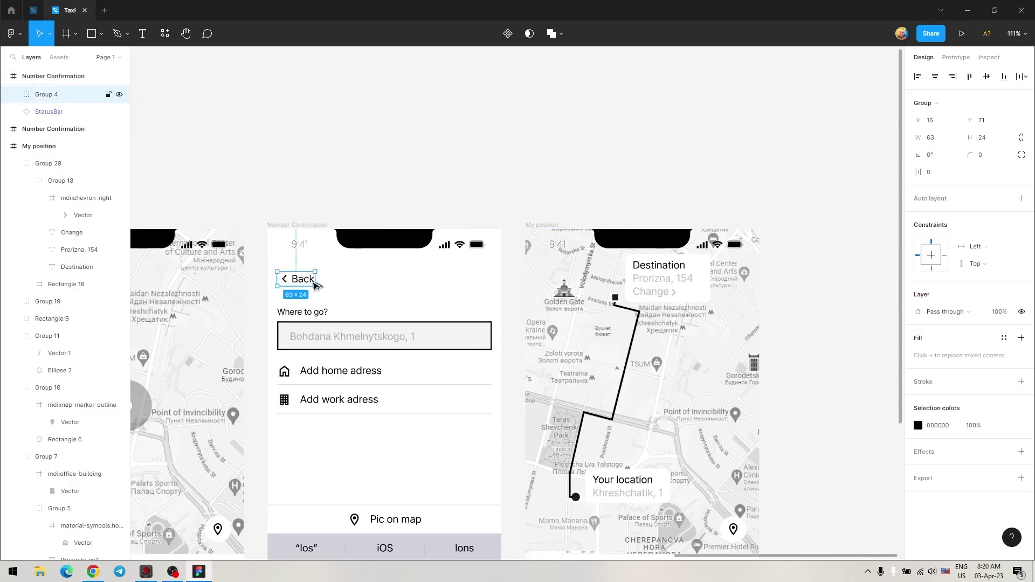
drag(315, 285, 574, 285)
key(ctrl+shift+4)
scroll(528, 429, up, 10)
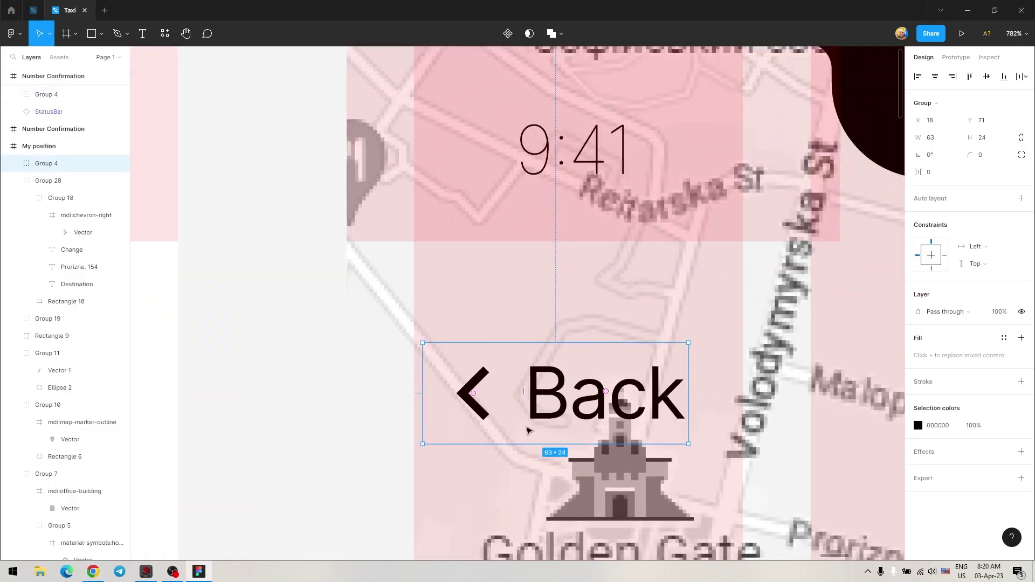
key(Left)
key(Left)
scroll(550, 404, down, 6)
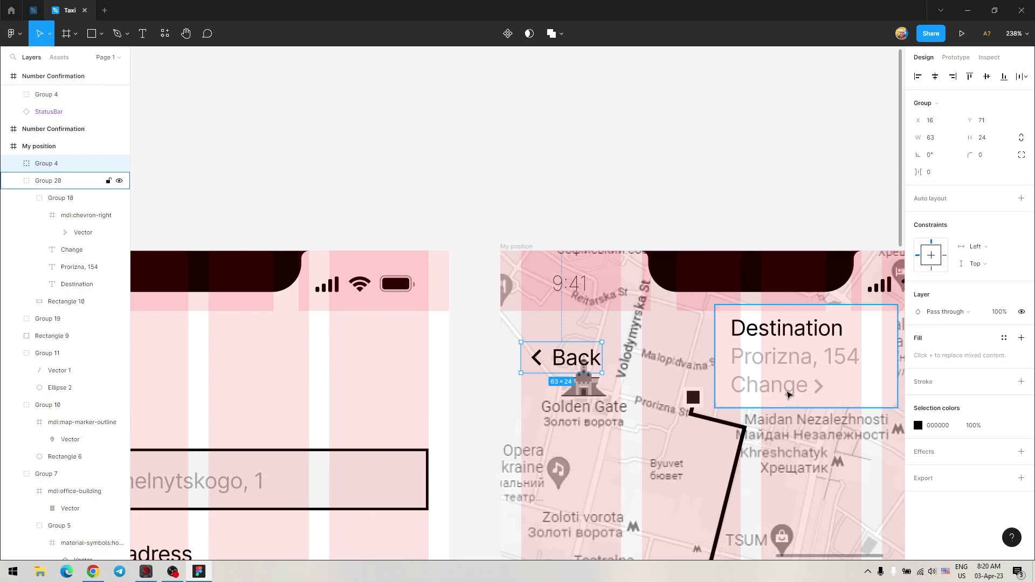
key(Delete)
Step: Replace the map button's menu icon with the back arrow copied from Number Confirmation
key(ctrl+v)
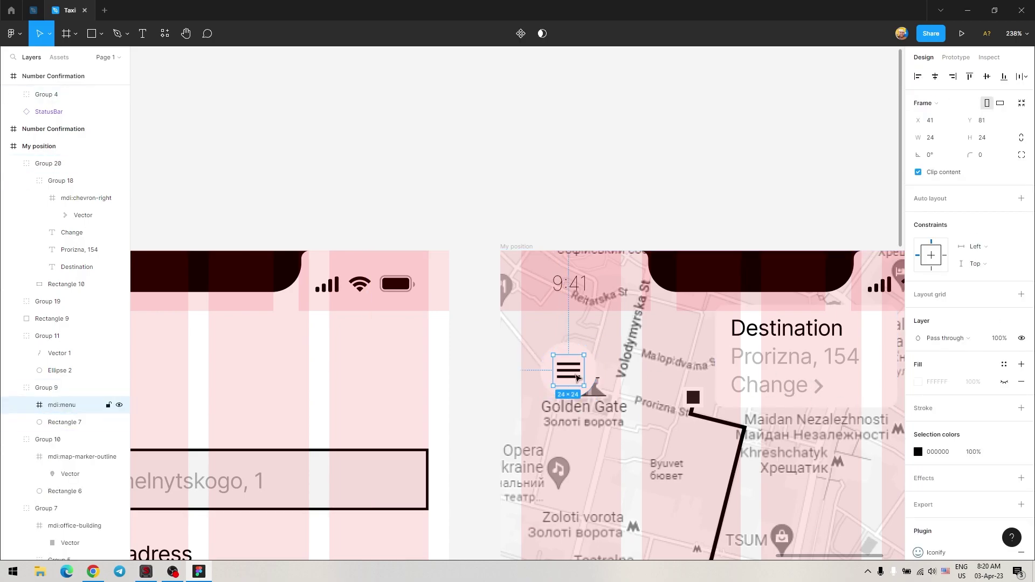
scroll(578, 377, left, 5)
ctrl+click(304, 328)
key(ctrl+c)
ctrl+click(885, 340)
key(ctrl+shift+r)
Step: Hide the column layout grids and pan over to the My position screen
scroll(850, 348, right, 1)
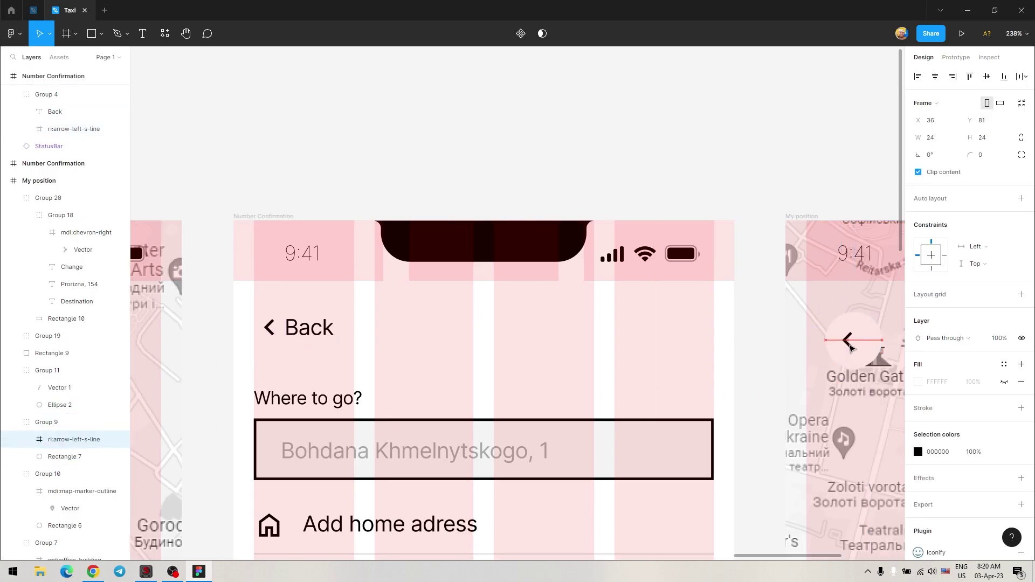
click(755, 378)
scroll(755, 377, down, 3)
key(ctrl+shift+4)
drag(687, 353, 412, 354)
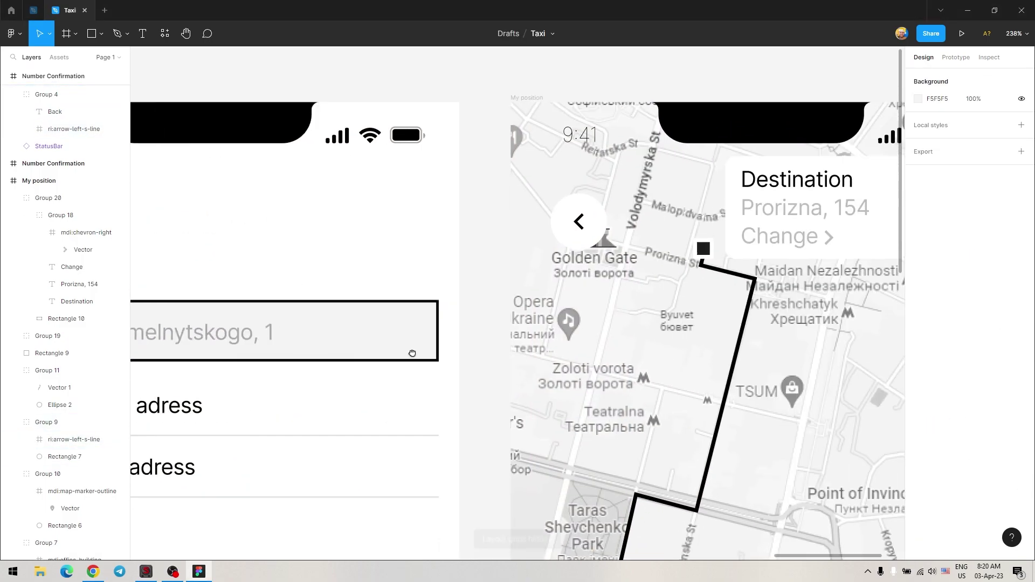
scroll(412, 353, down, 5)
scroll(432, 378, down, 5)
Step: Delete the current-location and Where to go address input groups
scroll(482, 414, left, 3)
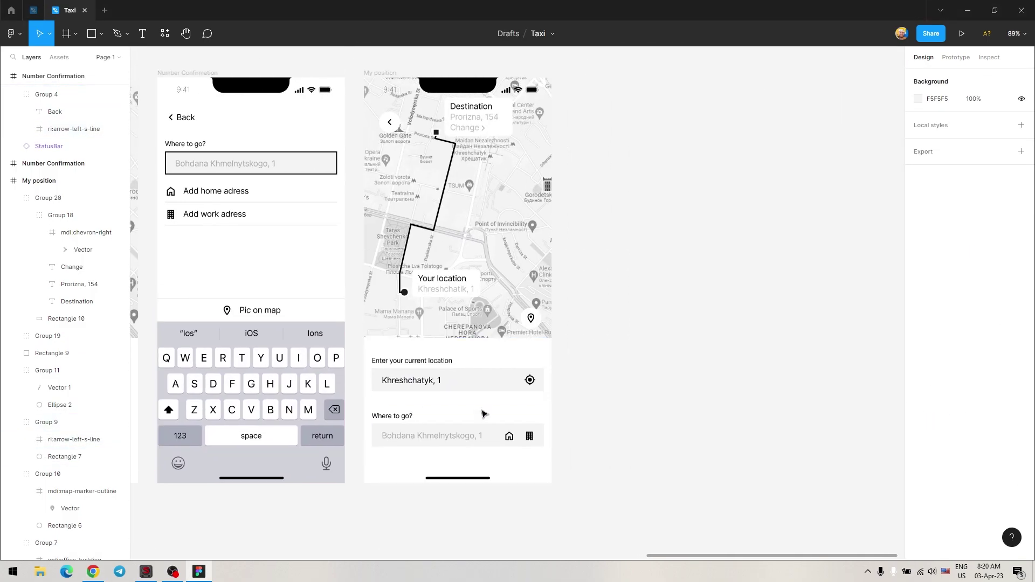
scroll(483, 414, up, 3)
click(460, 370)
key(Delete)
click(446, 432)
key(Delete)
Step: Raise the map pin button slightly and extend the white bottom panel upward over the map
click(454, 331)
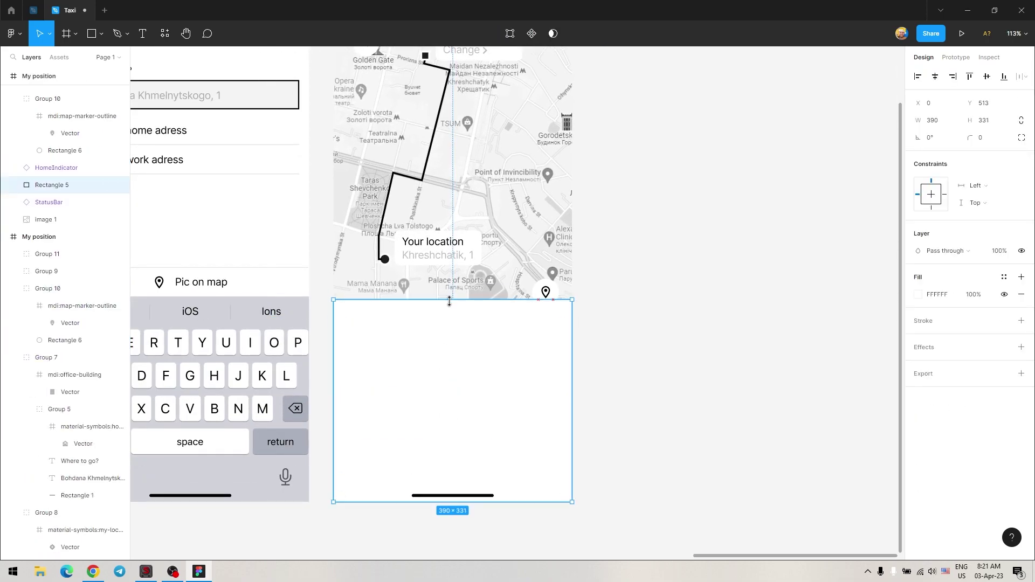
drag(450, 302, 451, 311)
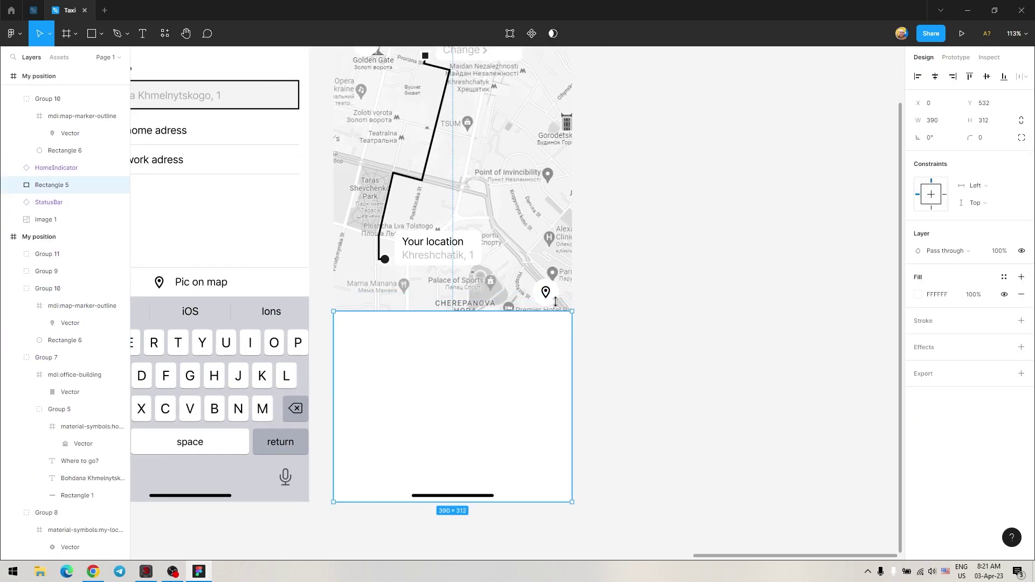
click(546, 292)
key(shift+Up)
key(shift+Up)
key(ctrl+z)
click(696, 376)
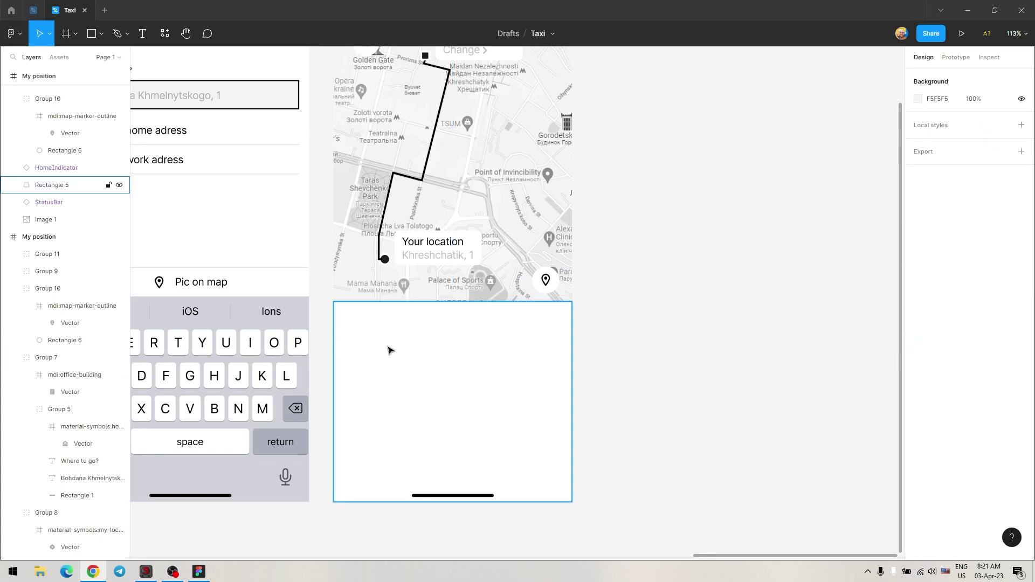
drag(546, 289, 546, 284)
click(472, 307)
drag(472, 302, 472, 290)
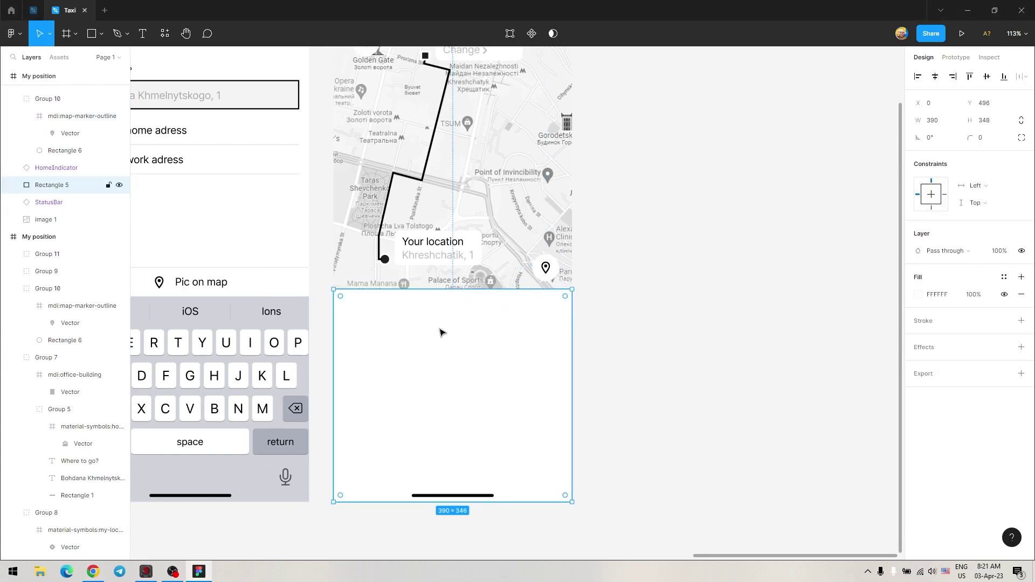
Step: Draw a grey square in the bottom panel, sized to one column at the left
key(t)
key(r)
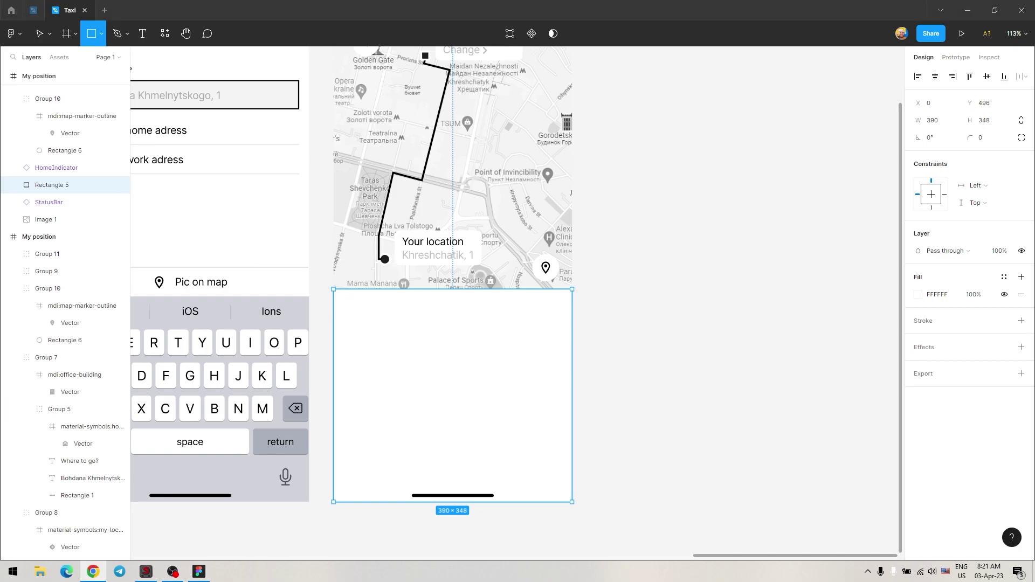
click(473, 410)
key(shift+g)
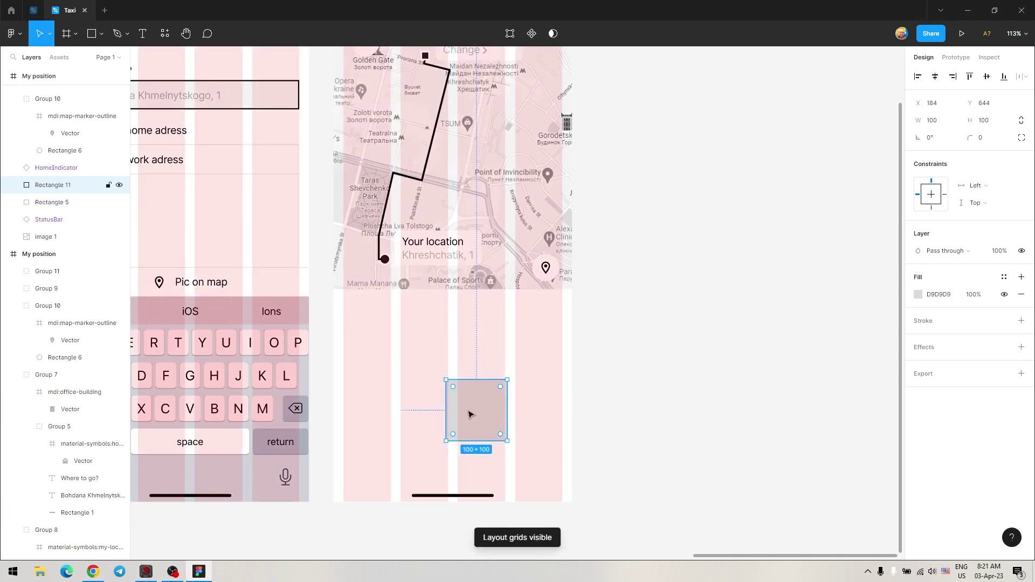
mouse_move(472, 414)
mouse_down()
mouse_move(367, 348)
mouse_move(391, 358)
mouse_up()
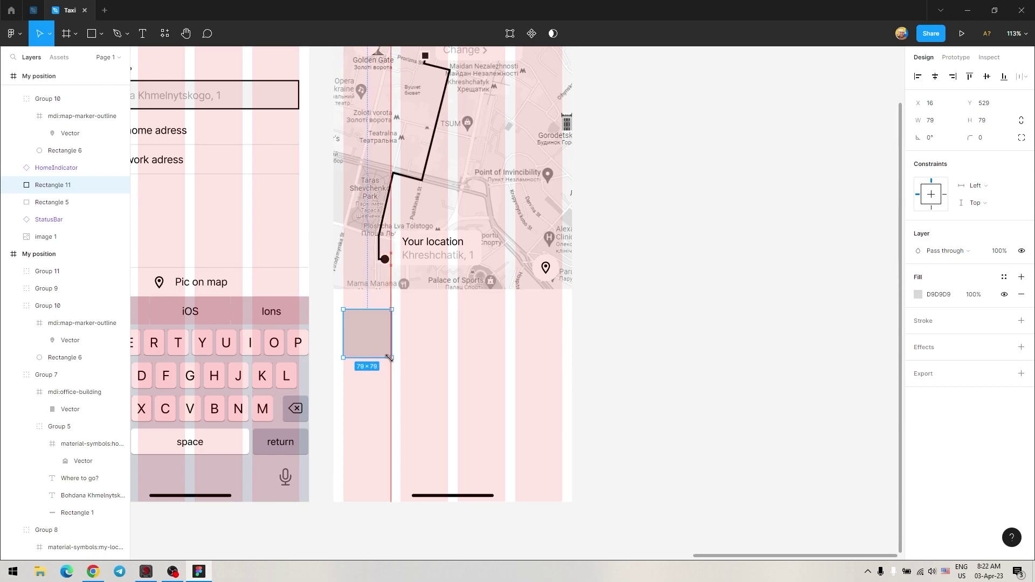
Step: Resize the grey tile to exactly 78×78
scroll(391, 358, up, 5)
scroll(404, 520, up, 5)
drag(404, 259, 434, 303)
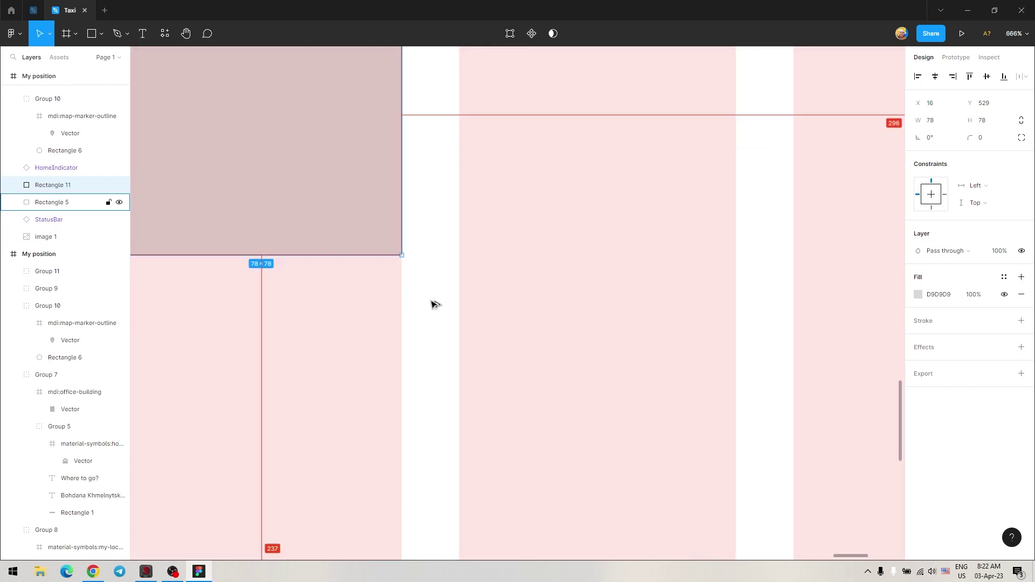
scroll(434, 302, down, 8)
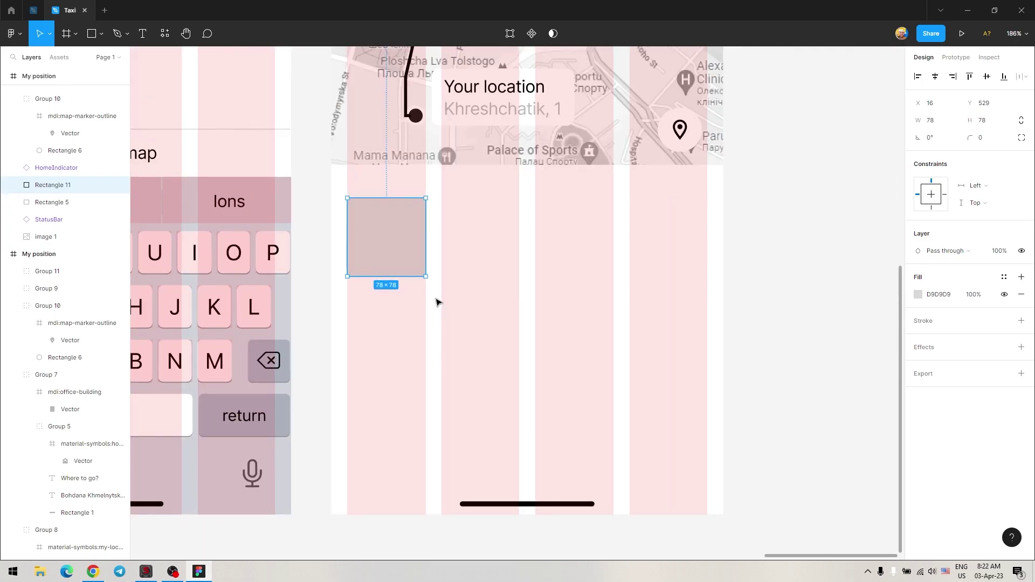
scroll(306, 275, up, 5)
scroll(354, 419, down, 4)
scroll(515, 441, down, 2)
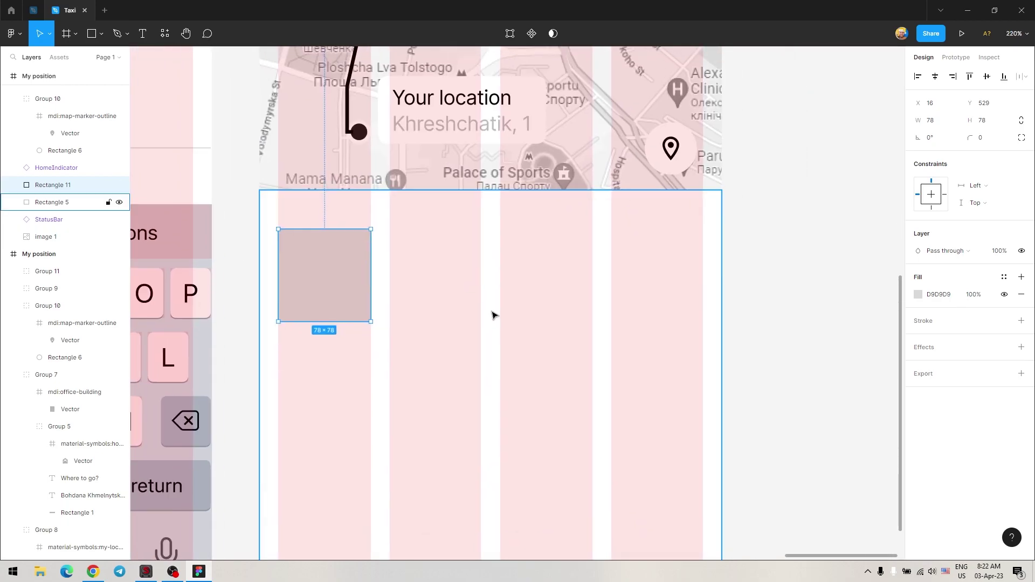
scroll(494, 315, left, 4)
Step: Place an Iconify car icon, found by searching 'car', centred horizontally on the tile
key(shift+g)
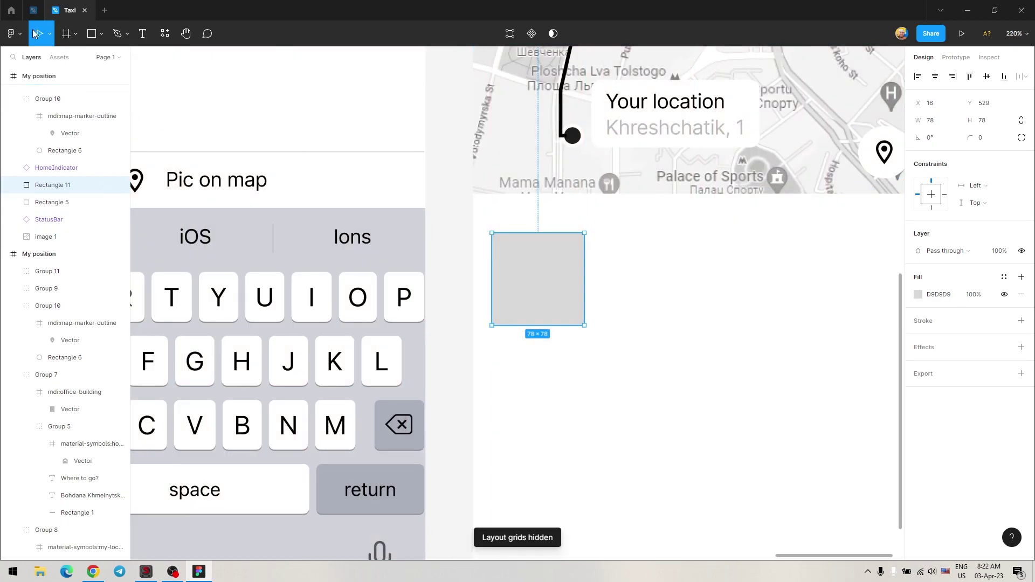
click(12, 33)
click(162, 197)
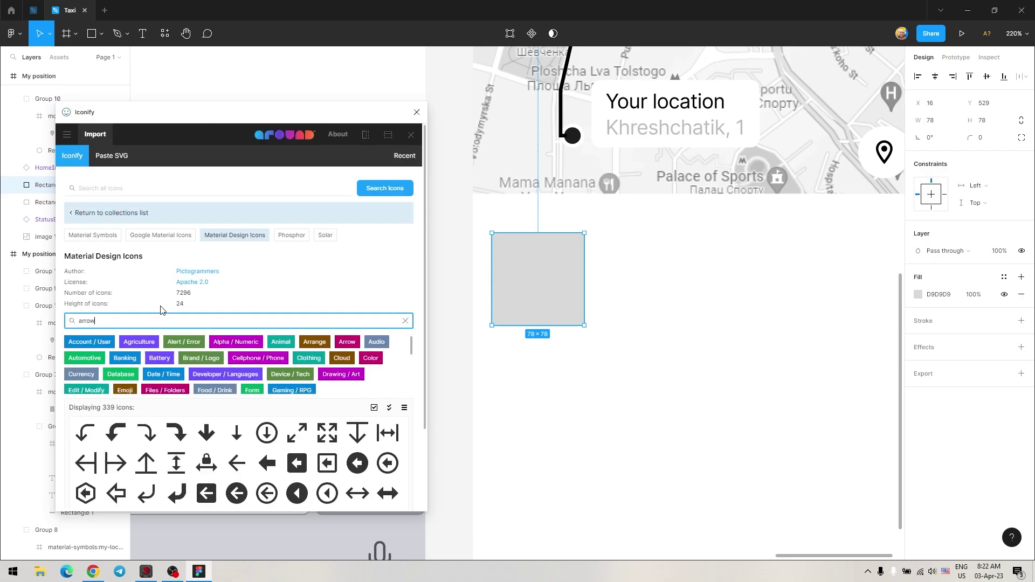
click(155, 322)
text(car)
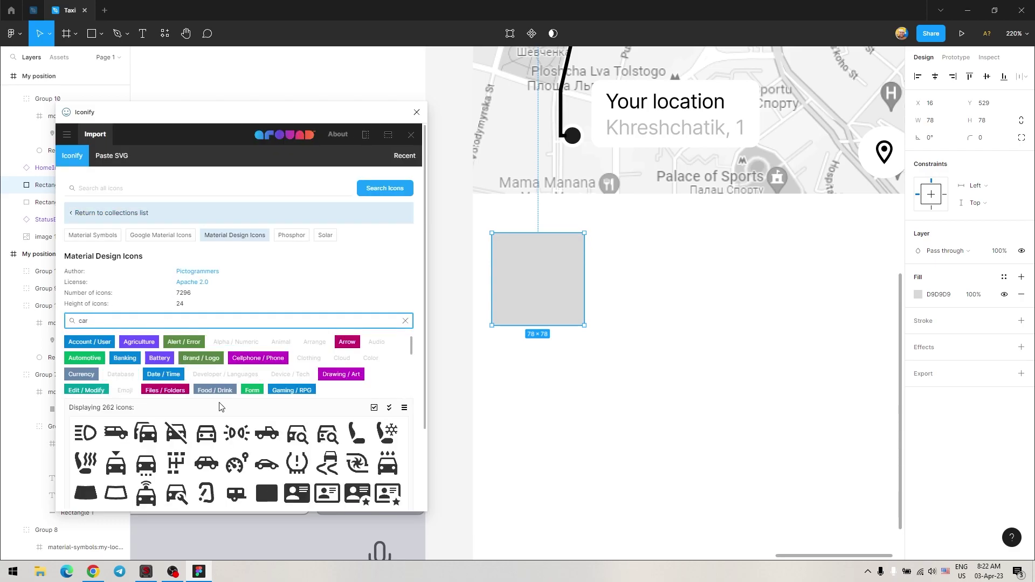
scroll(221, 407, down, 2)
drag(206, 361, 534, 261)
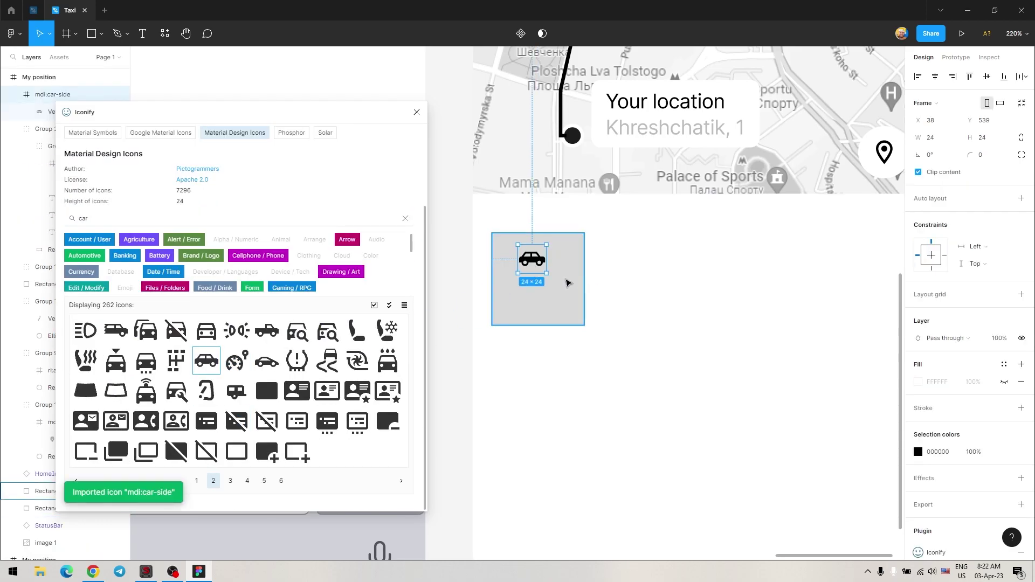
key(alt+h)
Step: Add a 14 px 'Standard' label under the car icon
key(t)
click(509, 297)
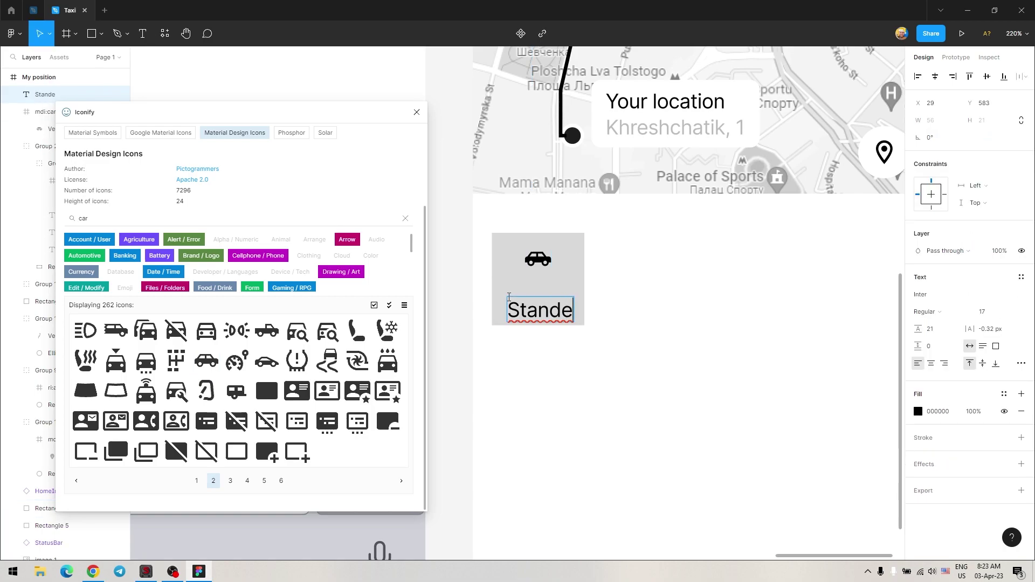
key(BackSpace)
key(BackSpace)
key(BackSpace)
text(ard)
key(ctrl+a)
click(1009, 312)
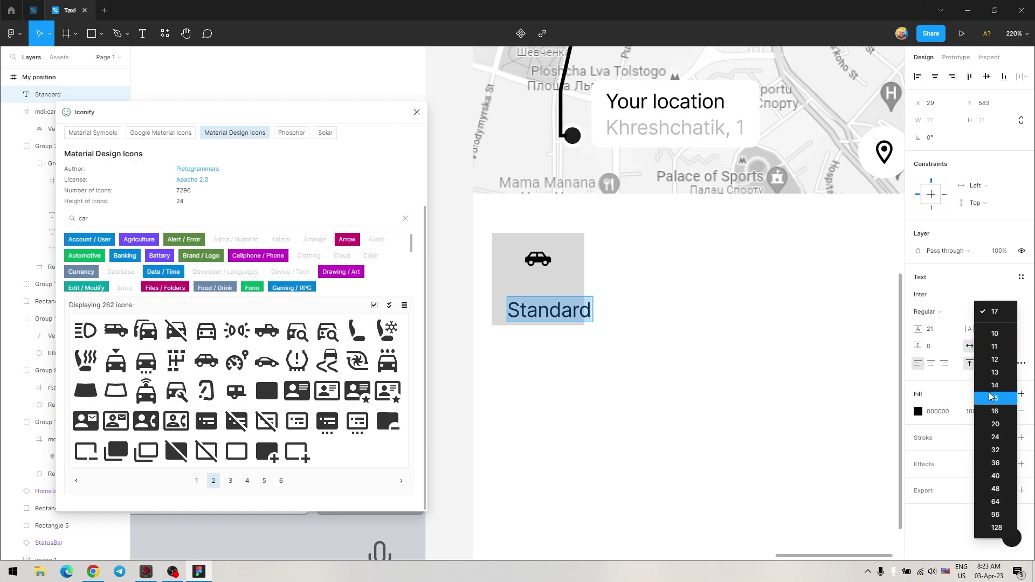
click(994, 298)
drag(539, 312, 535, 294)
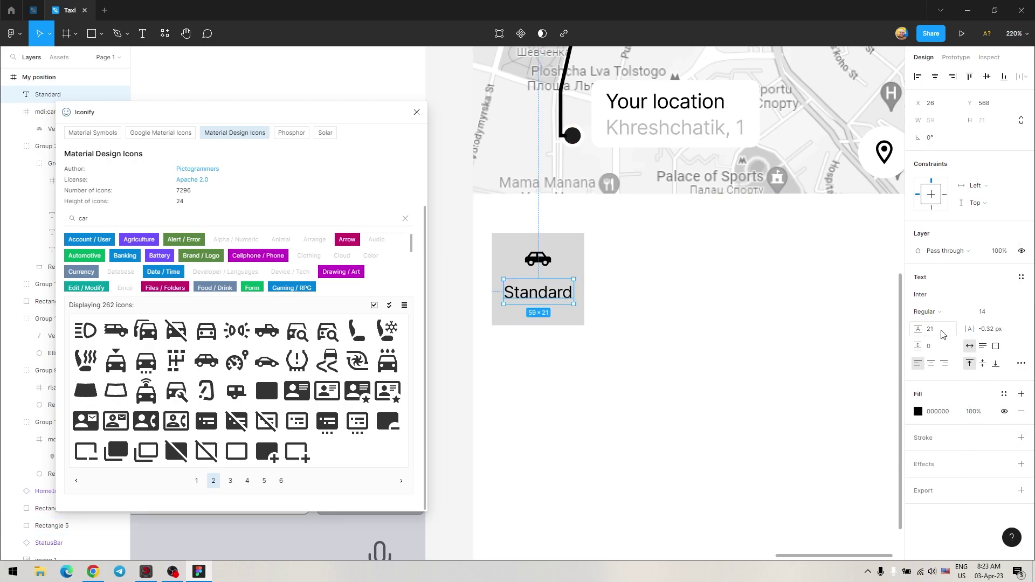
Step: Duplicate the label below it as the '120 3 min' time text
alt+drag(547, 293, 548, 318)
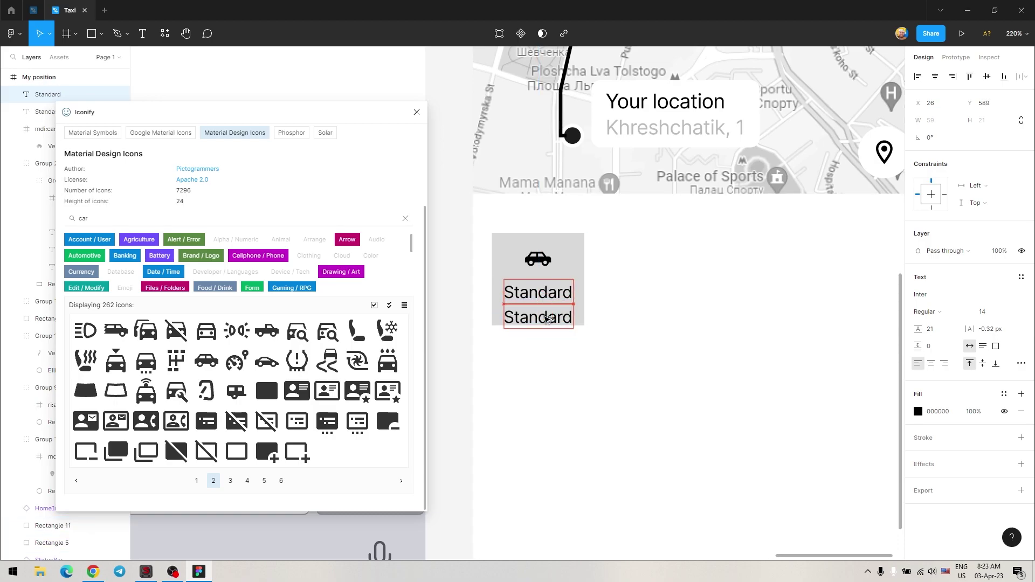
double_click(532, 318)
text(120)
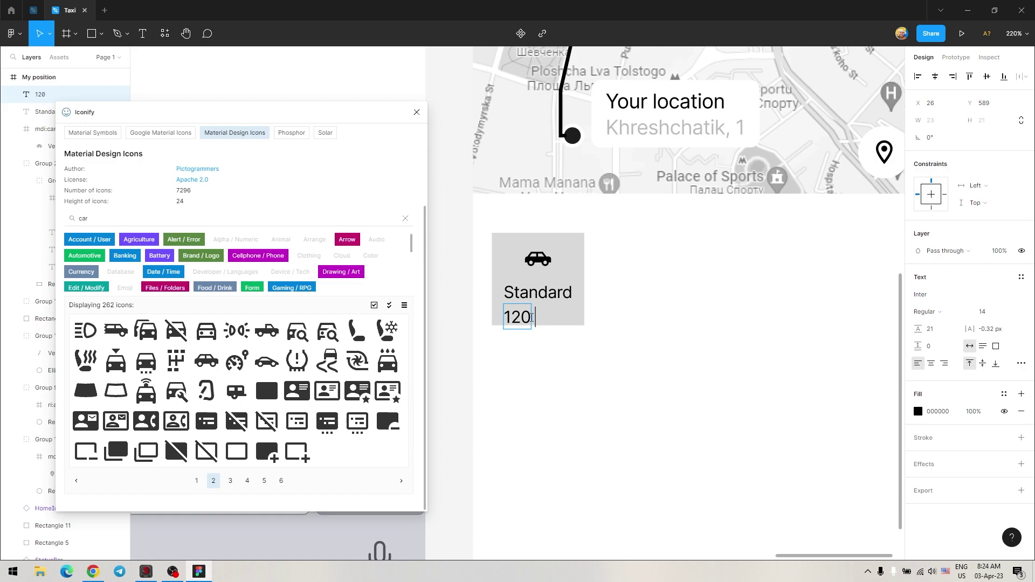
key(Left)
key(Left)
key(Left)
key(Escape)
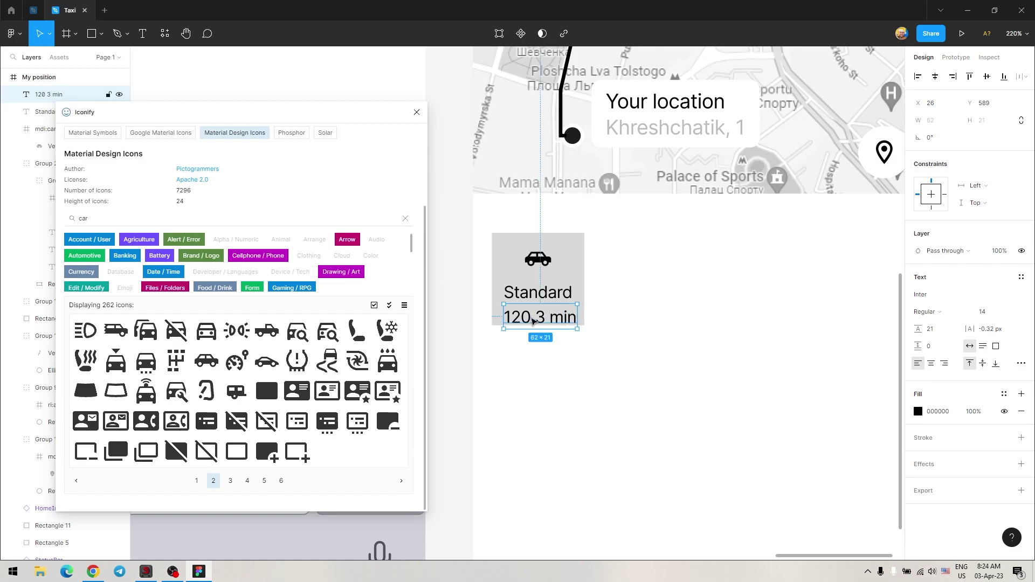
Step: Widen the grey tile to 103 px
click(580, 271)
key(ctrl+shift+4)
drag(584, 270, 614, 271)
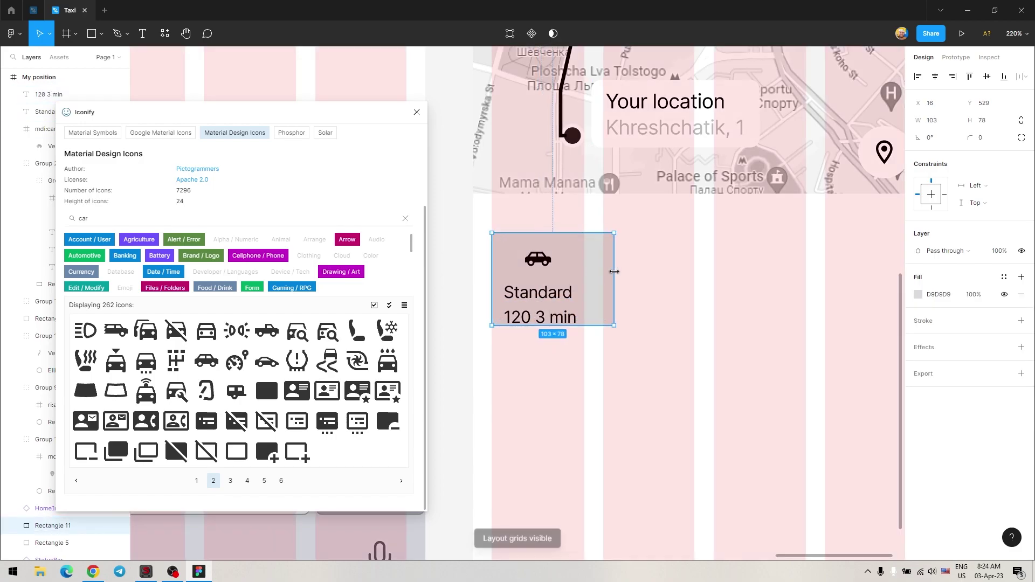
shift+click(541, 264)
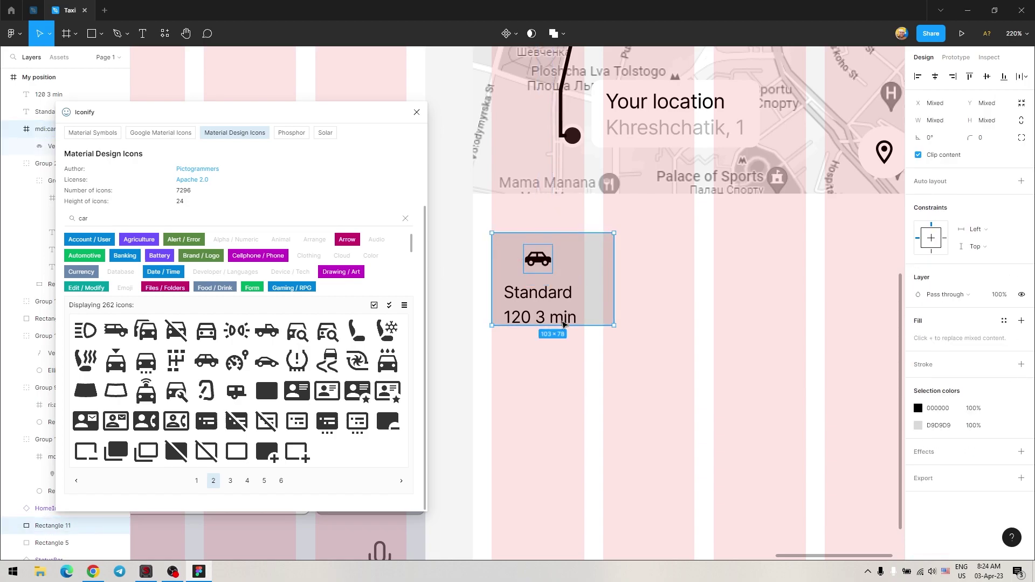
Step: Change the time text to '120 / 3 min' and centre the label and time
double_click(528, 323)
text(/)
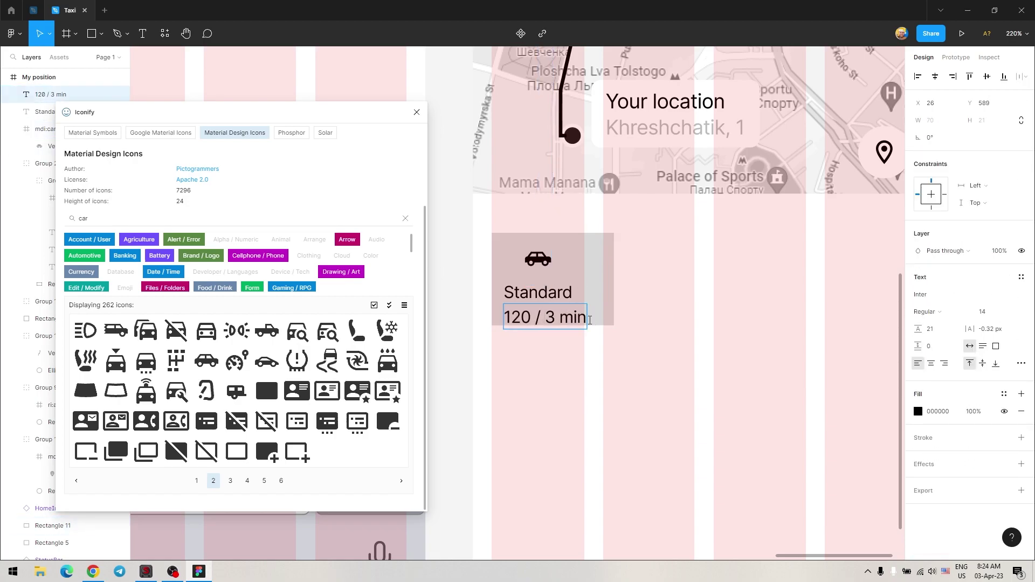
key(Escape)
shift+click(539, 292)
shift+click(607, 289)
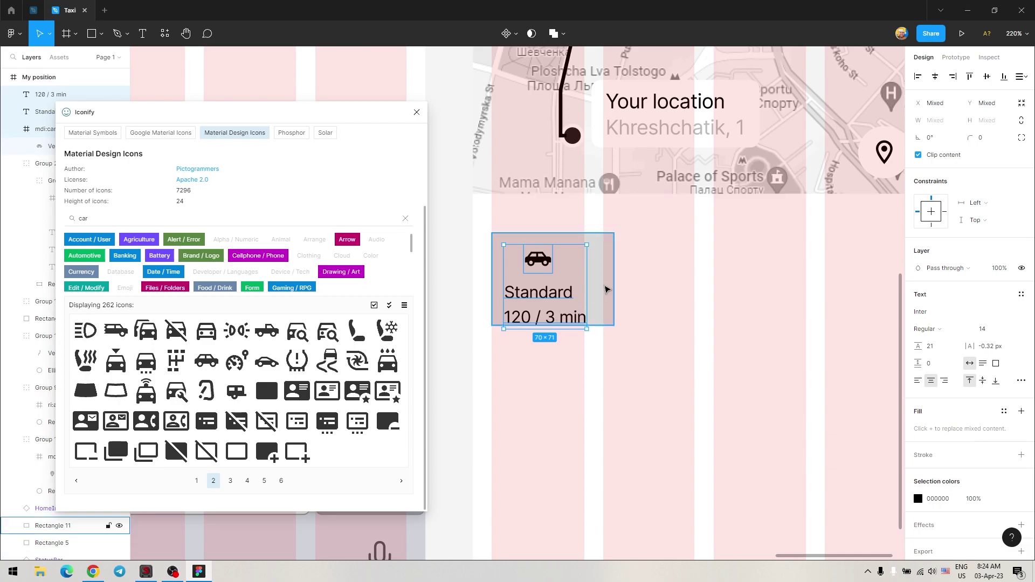
key(shift+h)
key(ctrl+z)
key(ctrl+z)
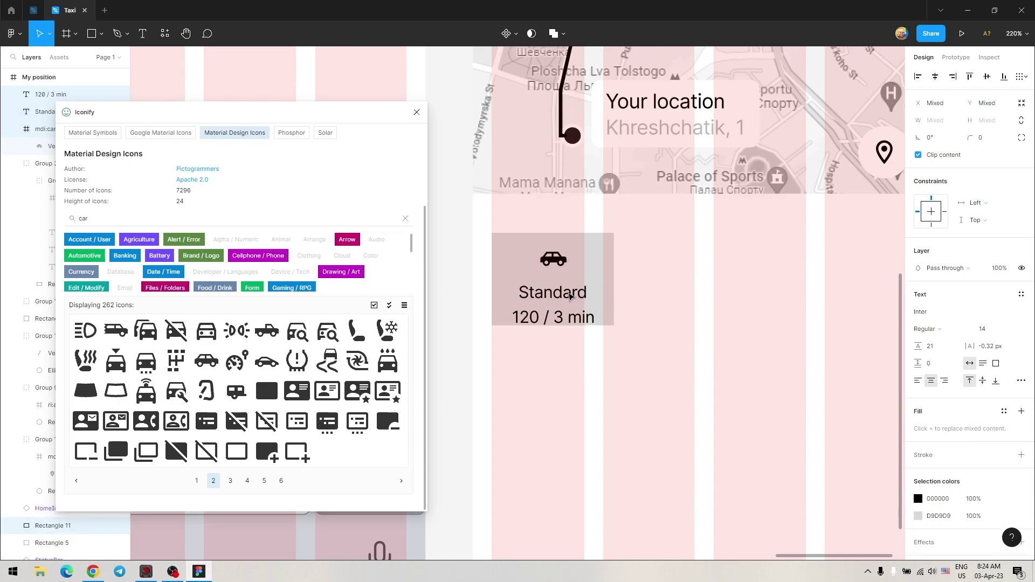
key(ctrl+z)
key(ctrl+z)
Step: Hide the layout grids and start changing the tile's fill colour
click(609, 269)
key(ctrl+shift+4)
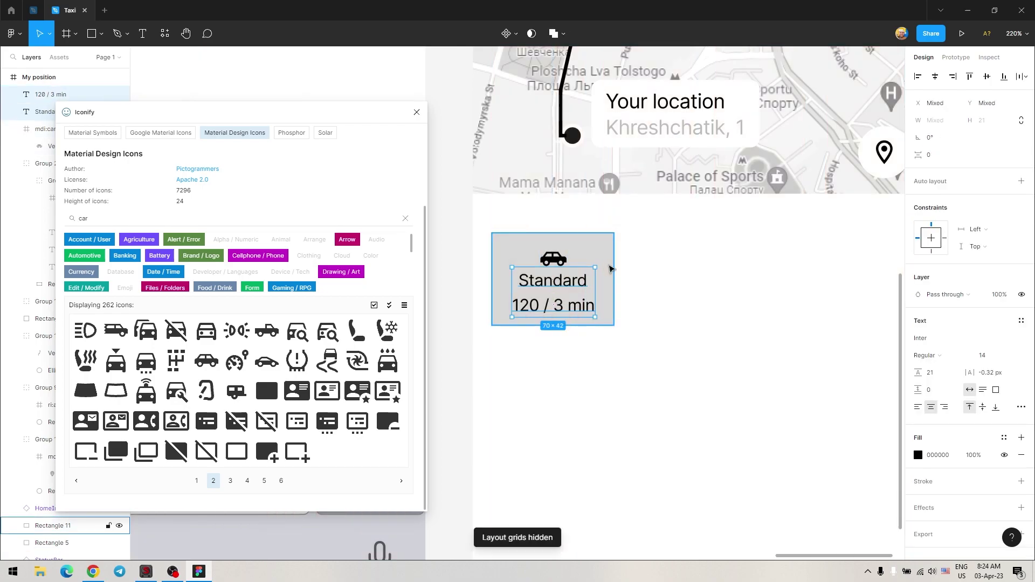
click(918, 295)
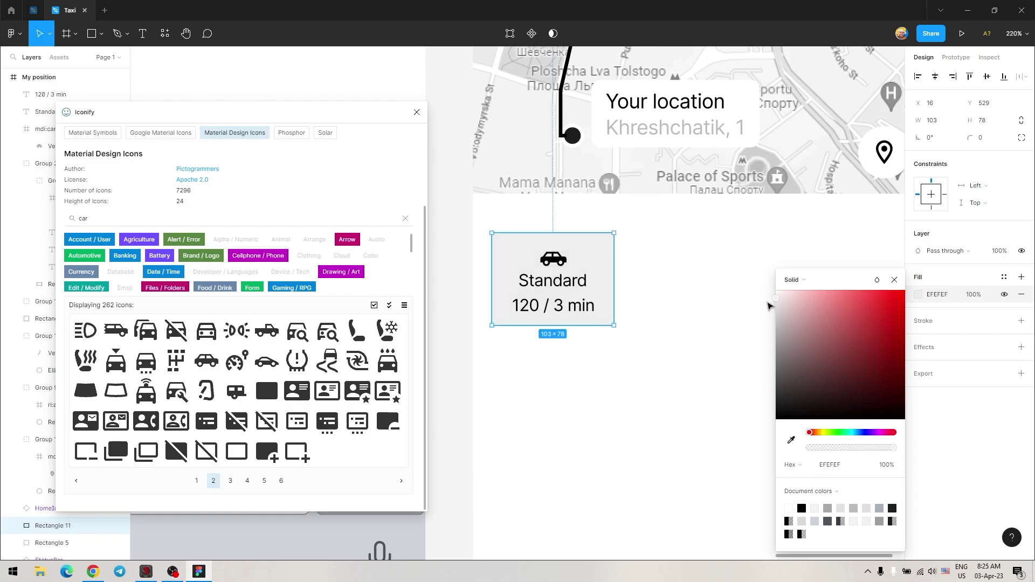
Step: Finish the tile's fill change, group it into a card, and duplicate it into a row
click(656, 328)
click(545, 278)
key(ctrl+g)
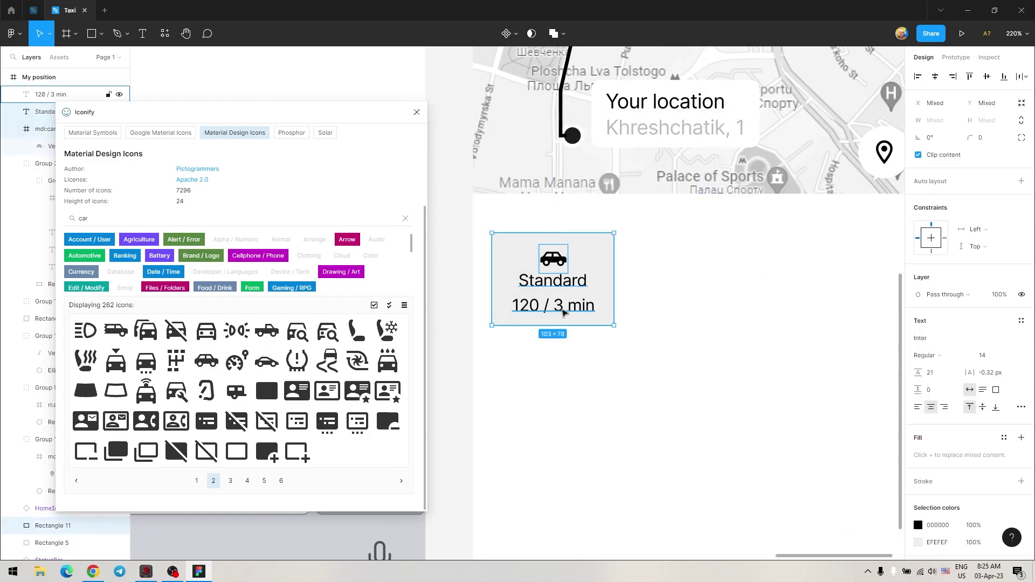
drag(563, 286, 693, 290)
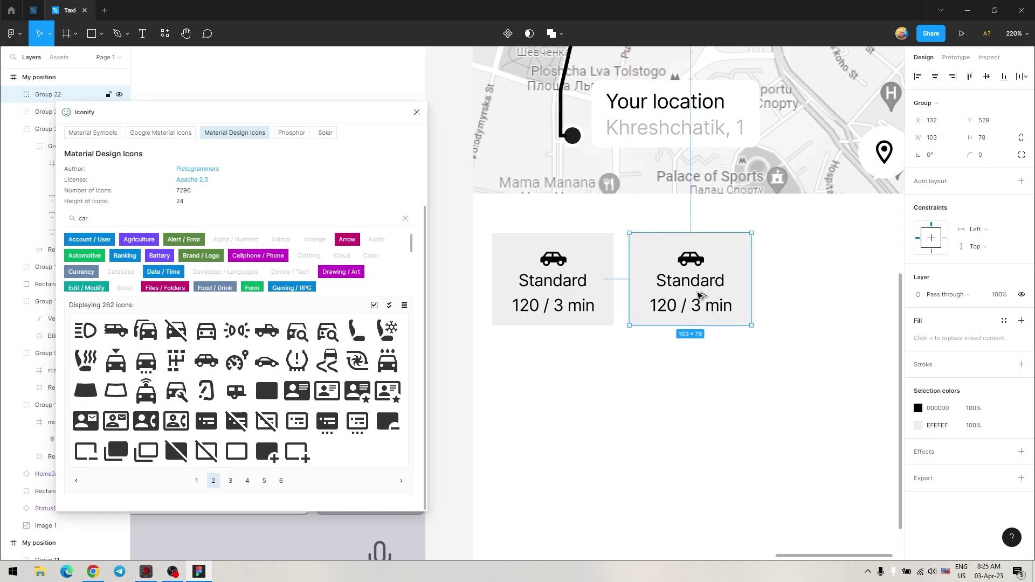
key(ctrl+d)
key(ctrl+d)
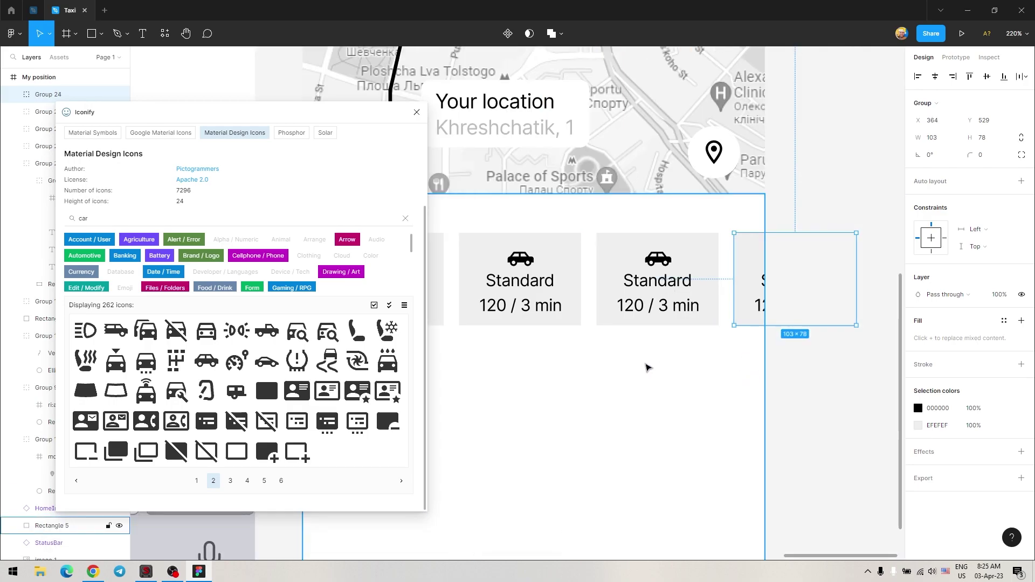
click(512, 280)
Step: Relabel the copies as Comfort 150 / 3 min and Premium 180 / 3 min
double_click(513, 280)
text(Comfo)
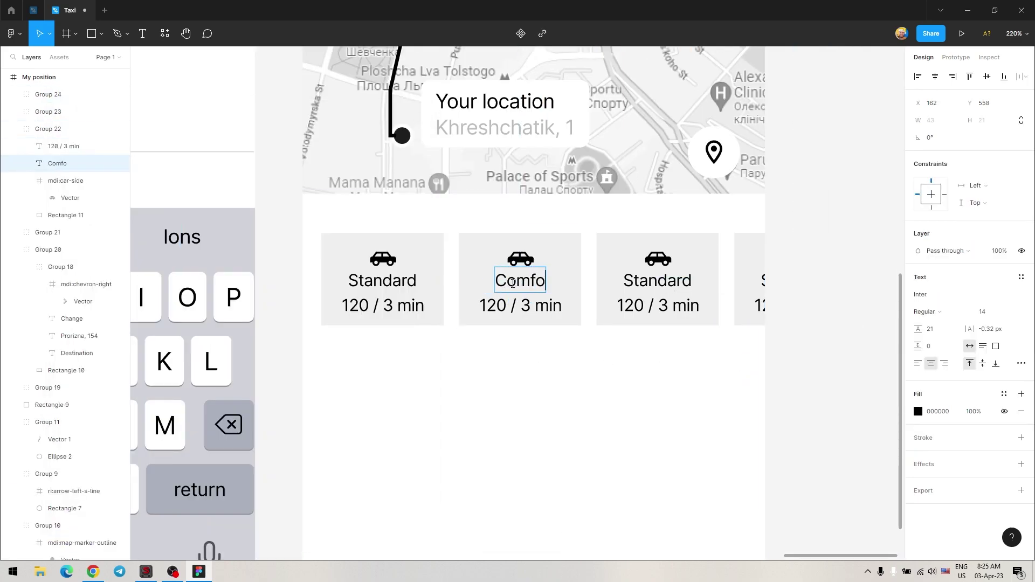
text(rt)
double_click(494, 303)
text(5)
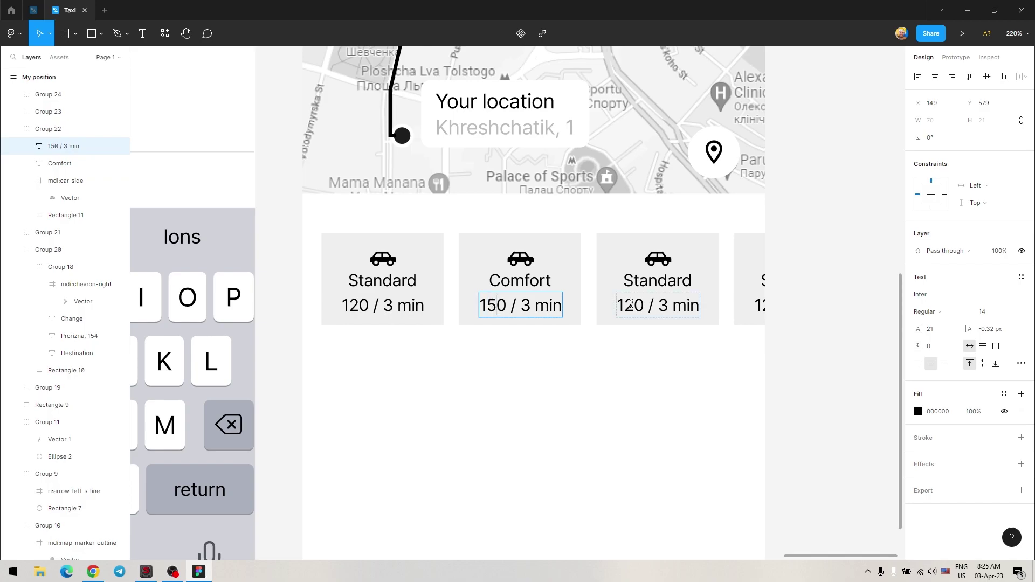
double_click(632, 303)
key(BackSpace)
text(8)
double_click(657, 281)
text(Premium)
key(Escape)
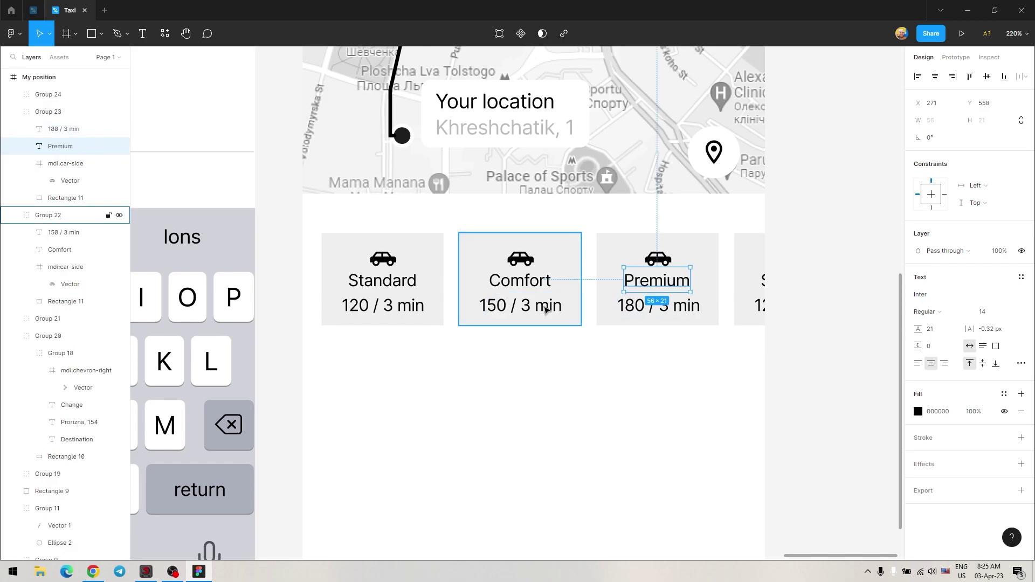
click(378, 291)
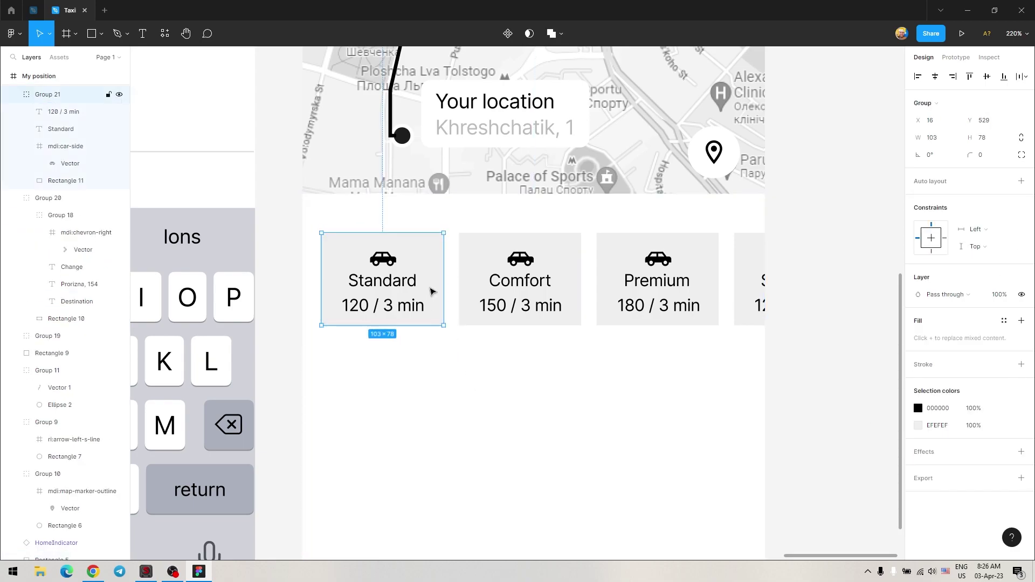
Step: Fill the Standard card black and make the Comfort card's price/time text grey
click(918, 426)
click(624, 411)
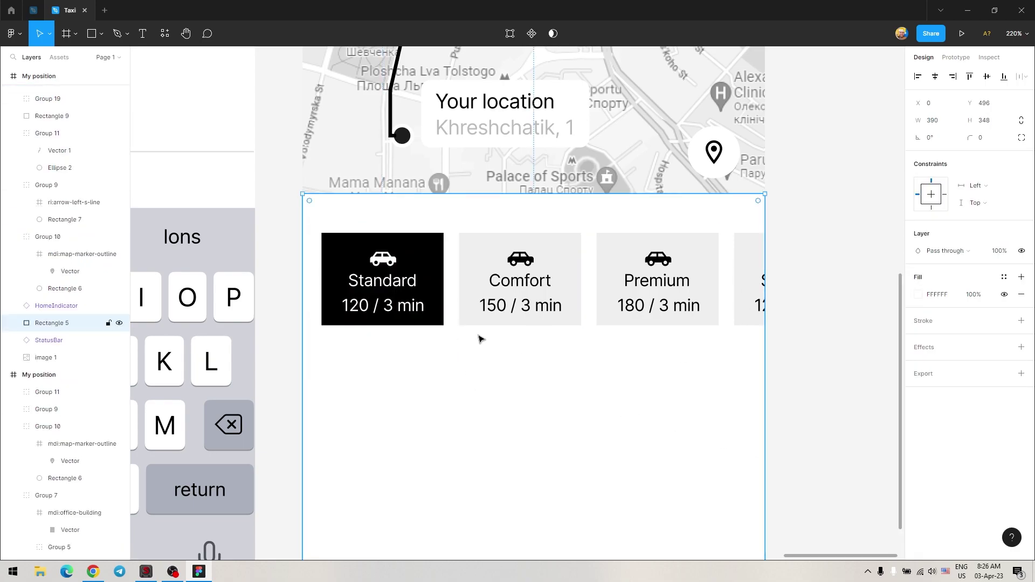
double_click(523, 309)
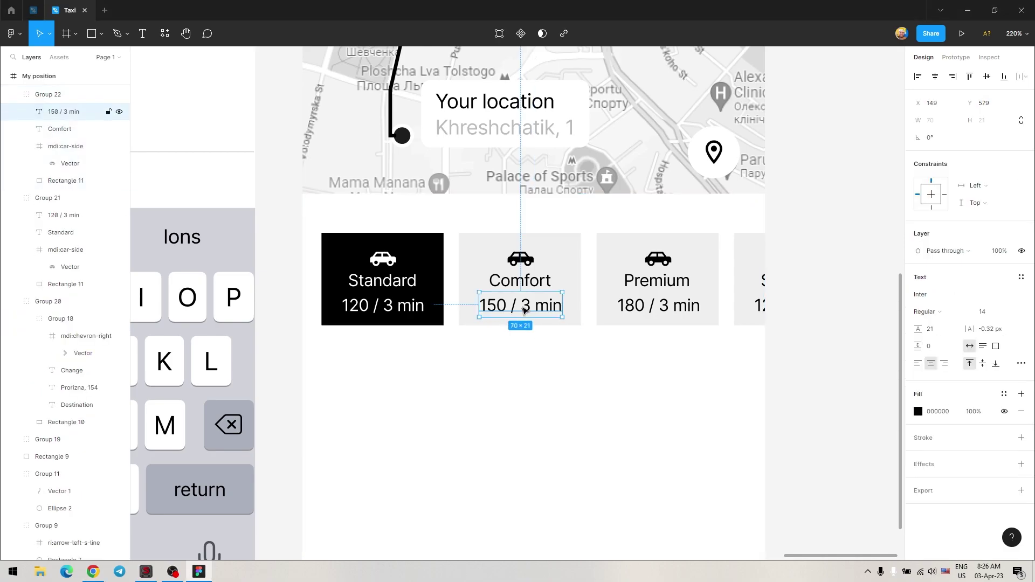
click(918, 411)
drag(841, 351, 724, 360)
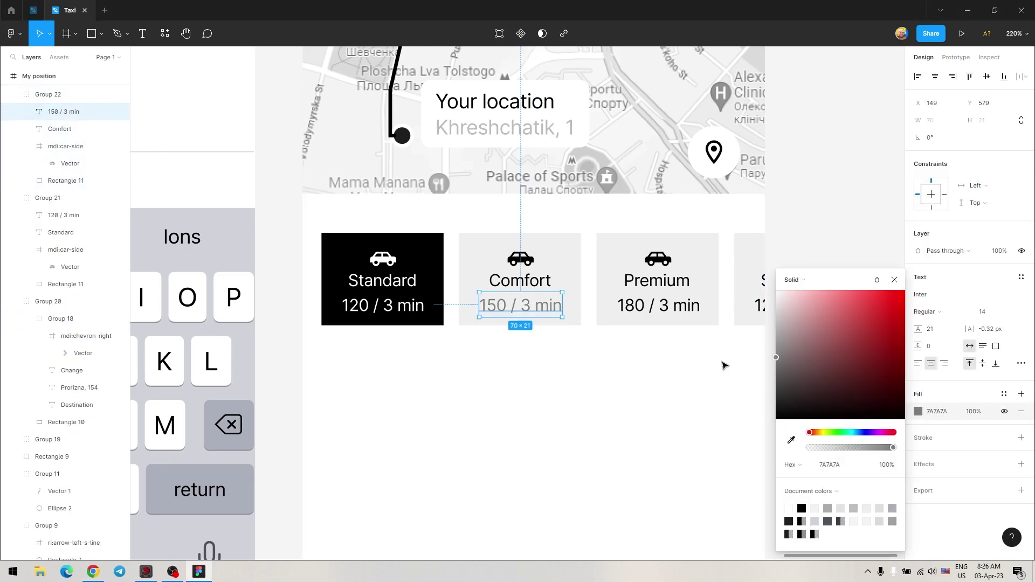
Step: Set the Premium card's 180 / 3 min text fill to grey 7A7A7A
double_click(643, 312)
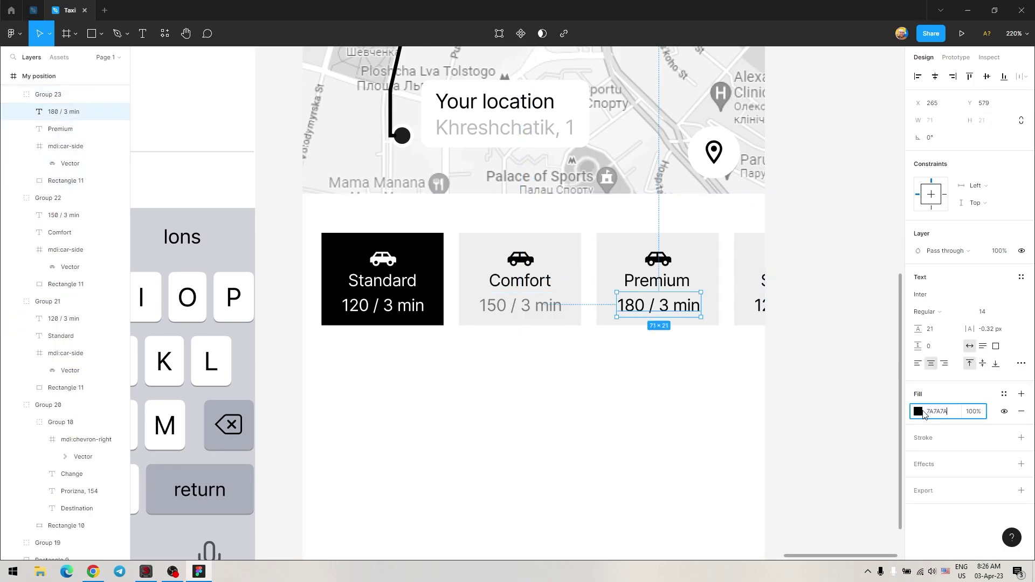
key(Return)
double_click(760, 305)
click(937, 411)
text(7A7A7A)
key(Return)
Step: Make the Standard card's 120 / 3 min text grey as well
double_click(404, 310)
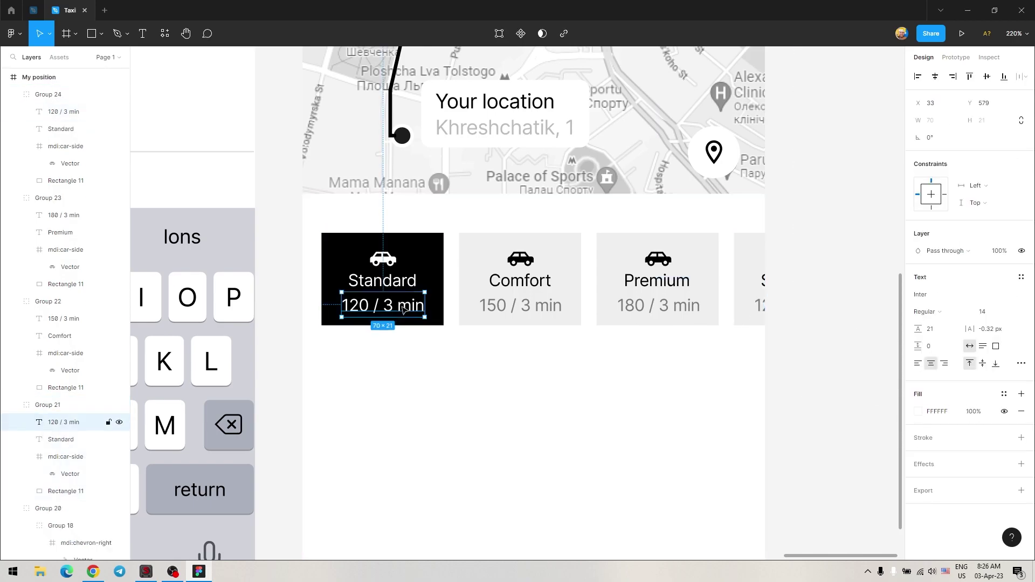
key(Return)
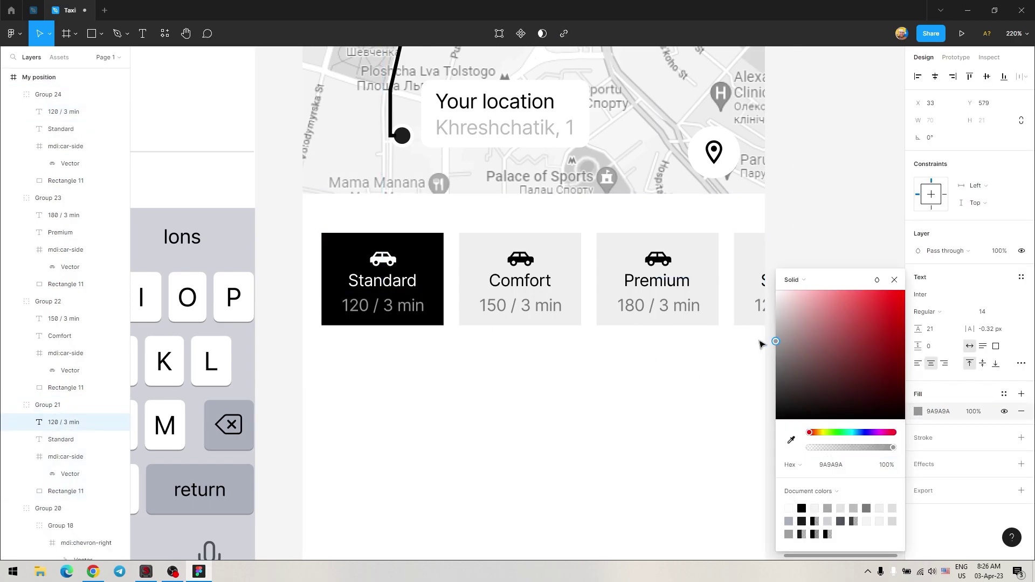
click(829, 246)
click(462, 388)
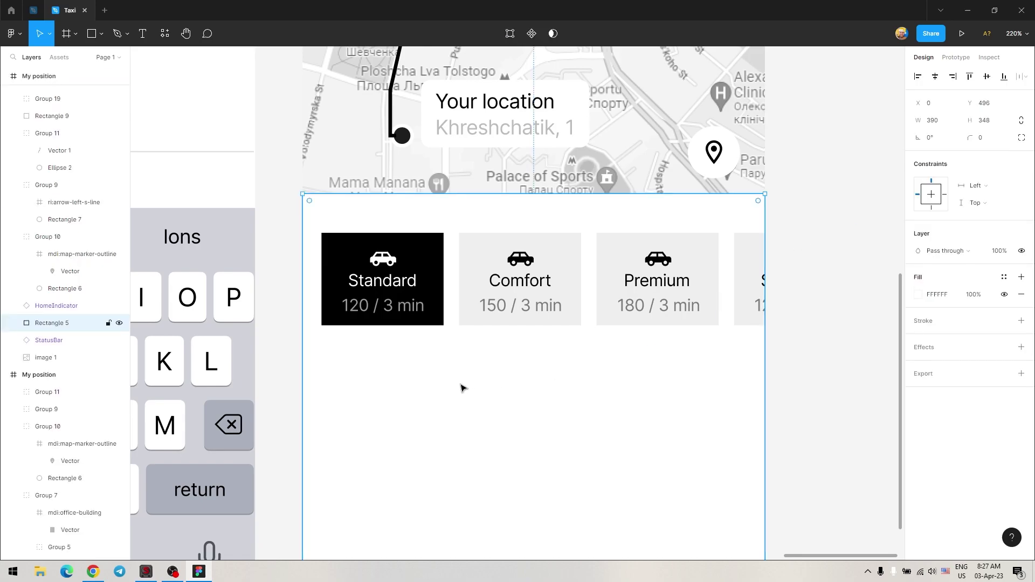
Step: Add a '120 uah' text below the cards at size 32, left-aligned
key(t)
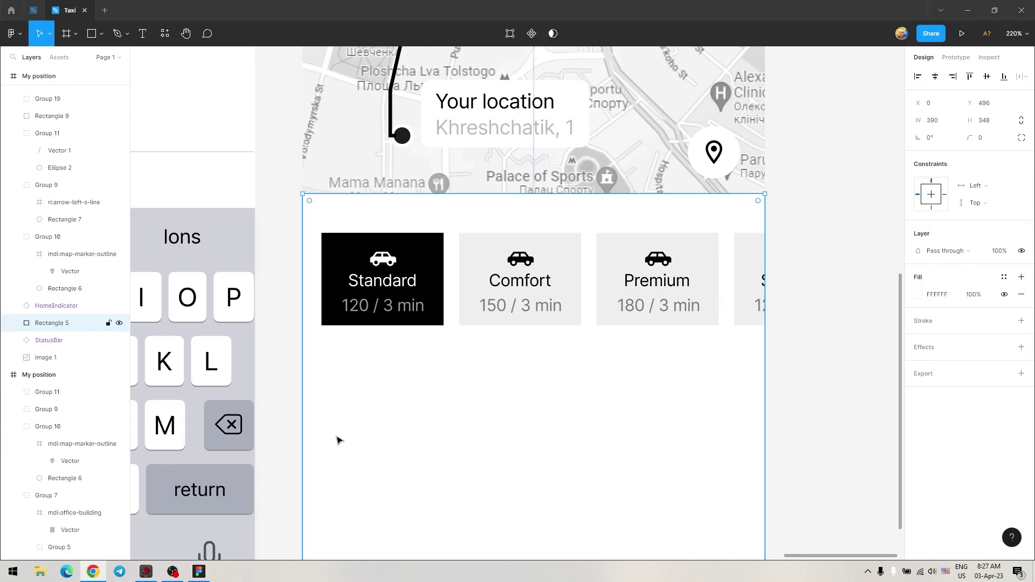
click(329, 397)
text(120 uah)
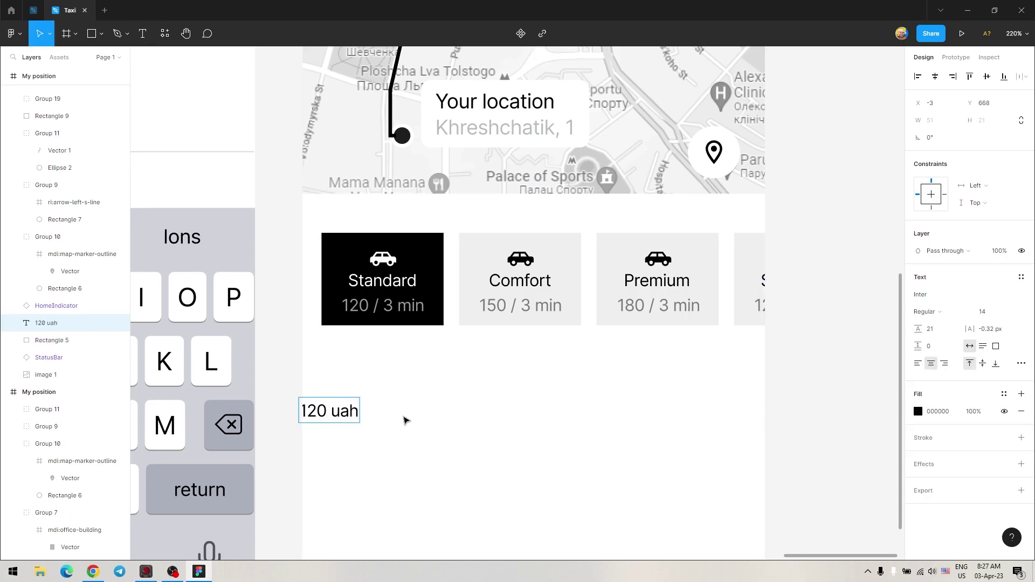
text(uah)
mouse_move(329, 411)
mouse_down()
mouse_move(360, 414)
mouse_move(408, 385)
mouse_up()
click(982, 311)
click(992, 381)
click(918, 364)
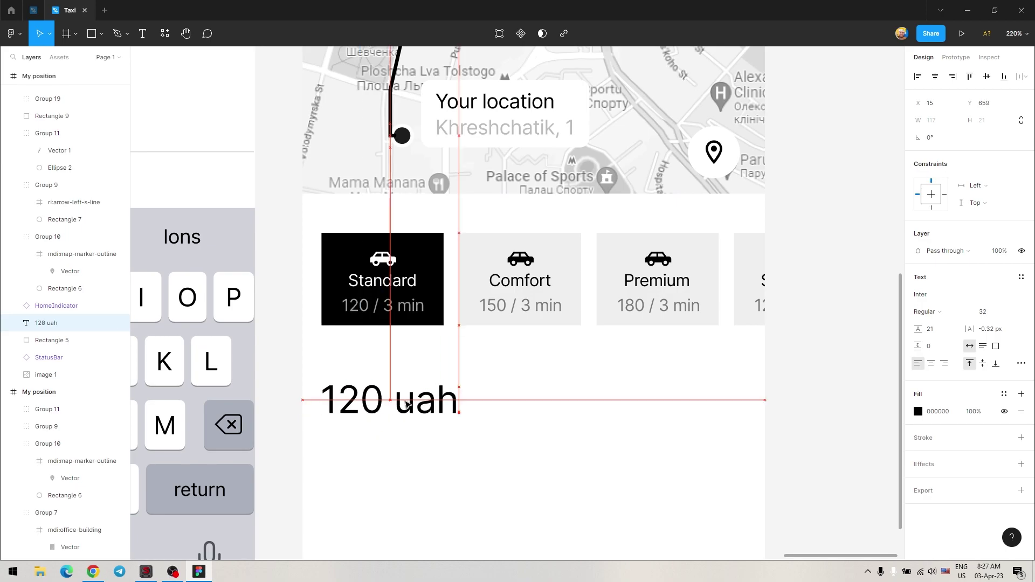
Step: Duplicate it into a size-14 '3 mins' label placed further right
key(shift+g)
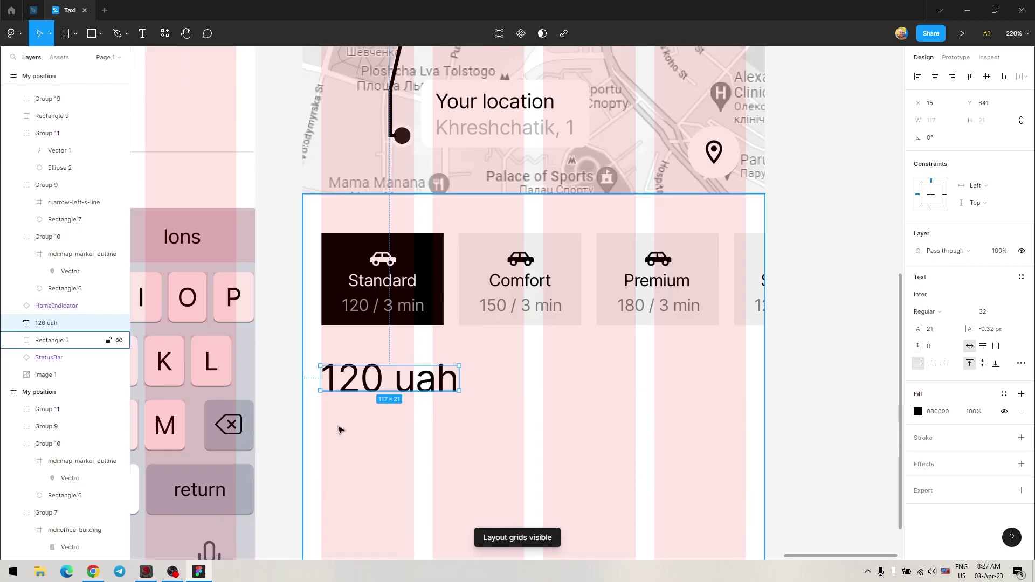
scroll(342, 426, up, 5)
scroll(573, 374, down, 3)
scroll(589, 363, down, 3)
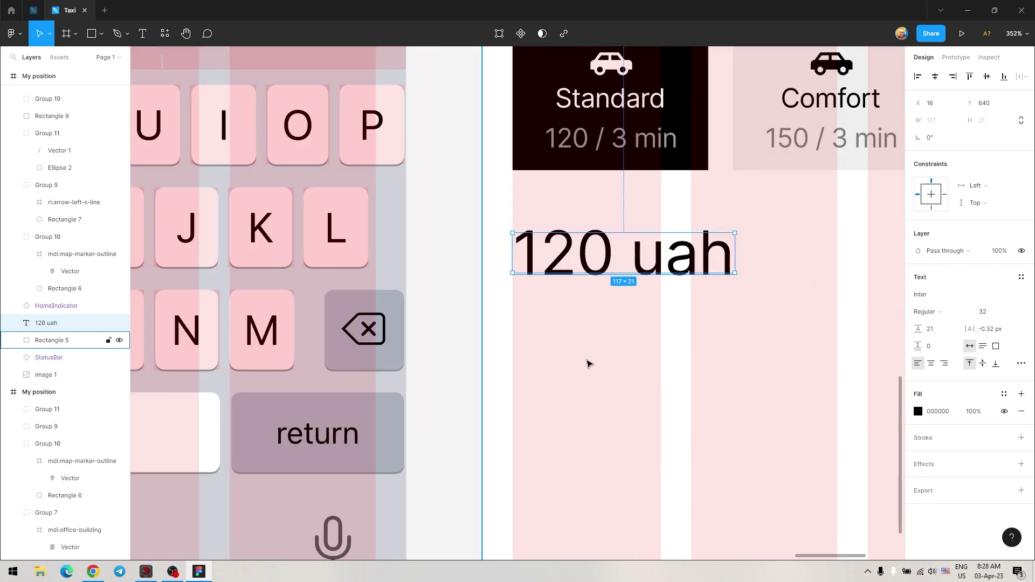
scroll(422, 381, right, 3)
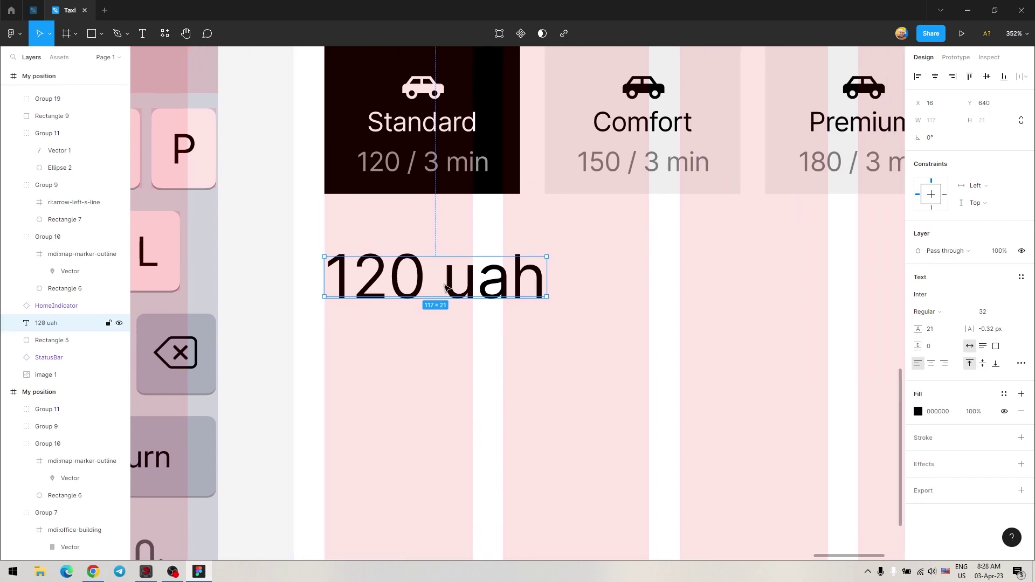
alt+drag(431, 278, 799, 277)
scroll(214, 391, right, 3)
click(986, 311)
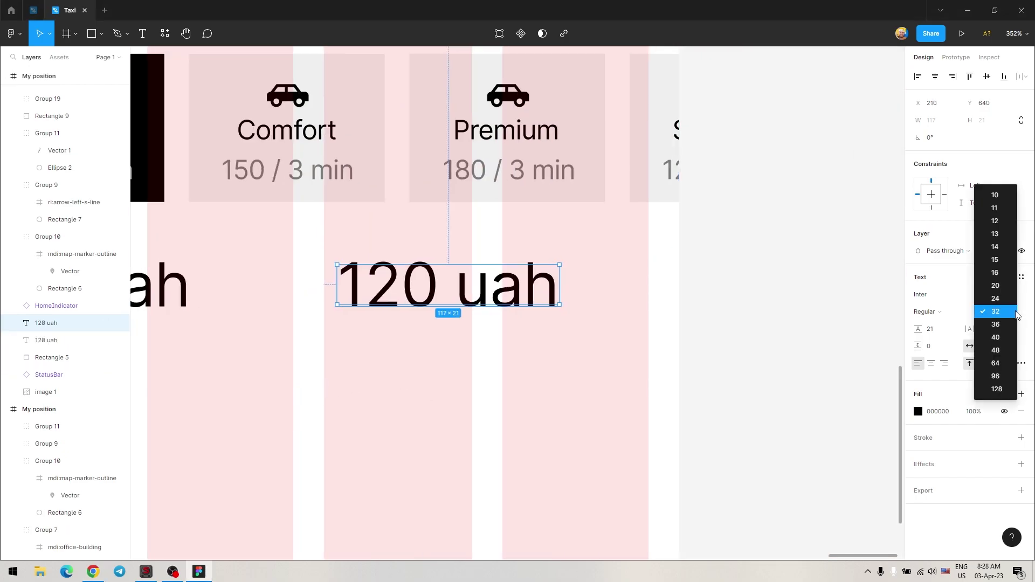
click(992, 244)
double_click(406, 287)
text(3 mins)
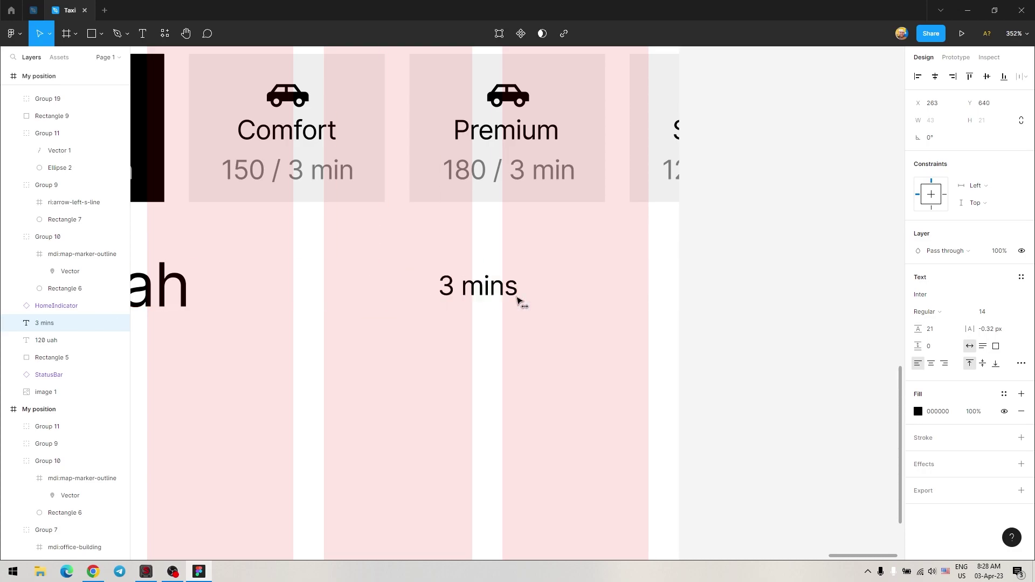
drag(405, 287, 638, 301)
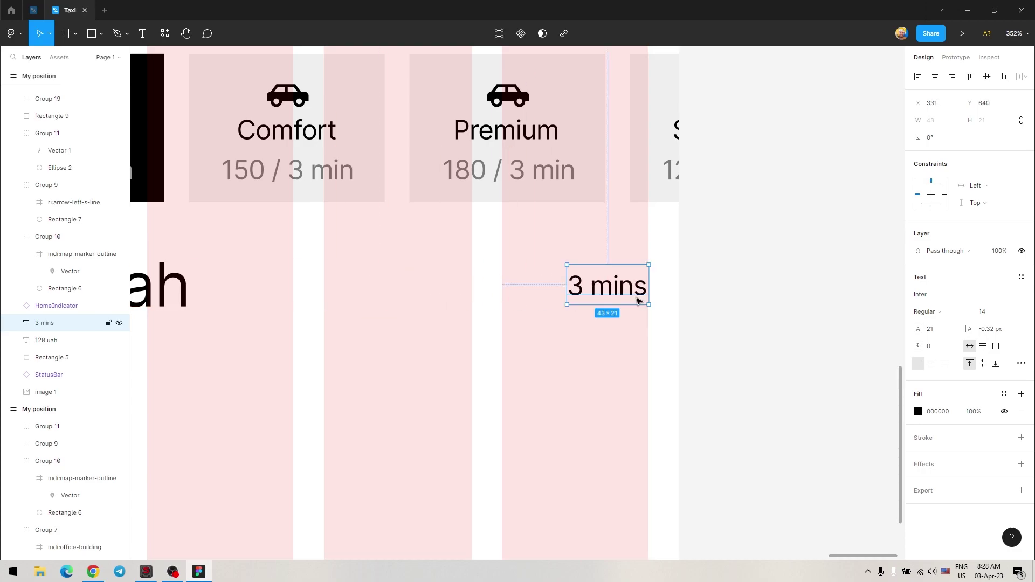
Step: Append 'uah / 3 min' to the Standard card's 120 price
scroll(605, 289, left, 5)
double_click(299, 227)
click(317, 227)
text(uah / 3 min)
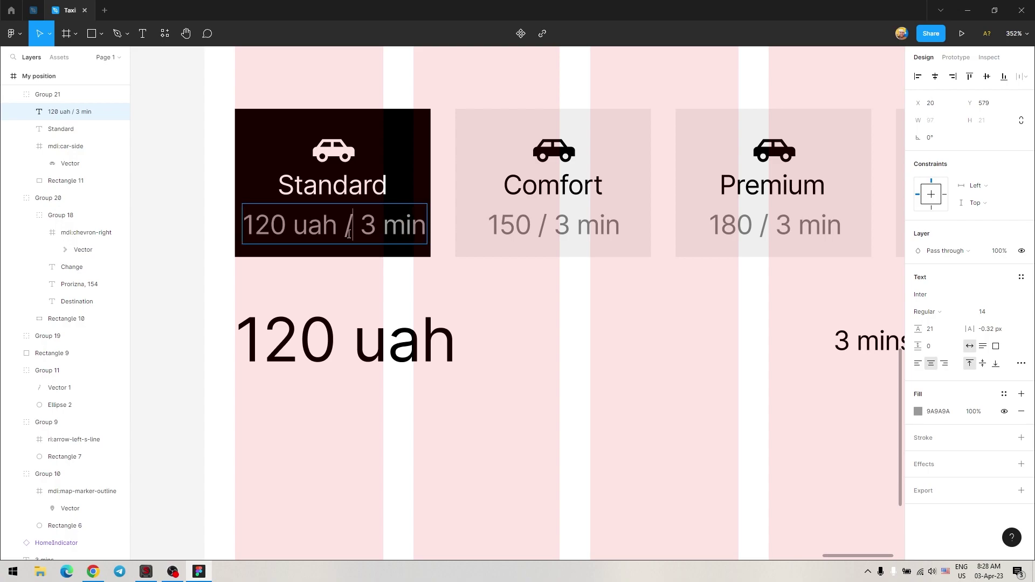
Step: Replace 'uah' in the big 120 price with the ₴ sign
key(Escape)
key(alt+Tab)
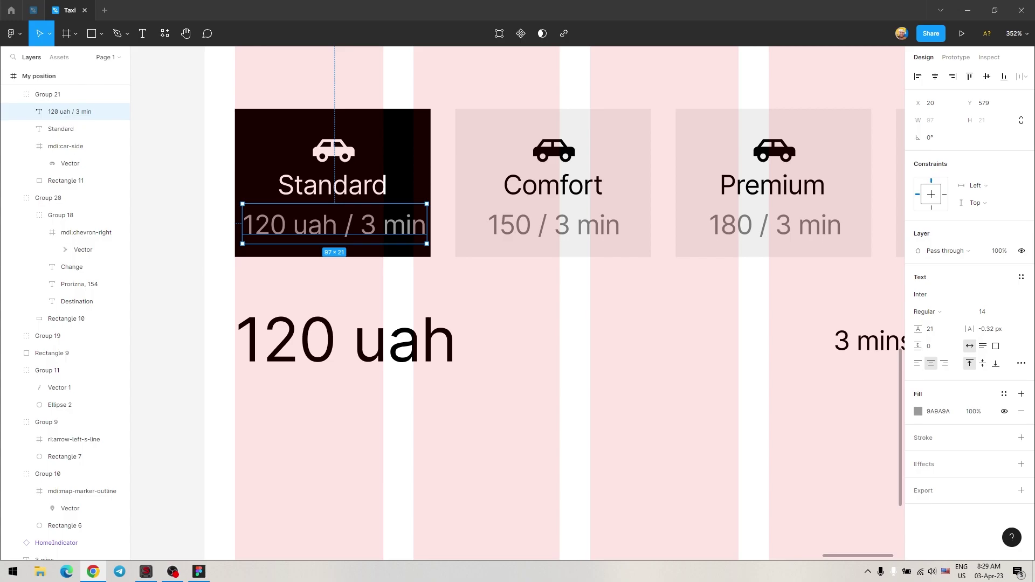
double_click(345, 340)
double_click(404, 339)
text(₴)
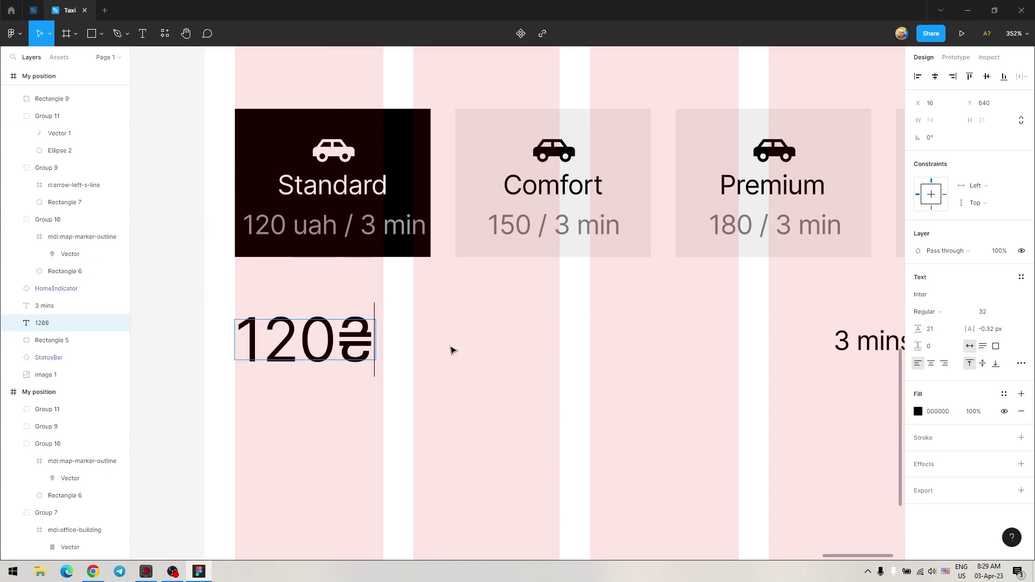
click(315, 233)
Step: Add the ₴ sign to the Standard, Comfort (150) and Premium (180) card prices
double_click(316, 233)
key(BackSpace)
key(BackSpace)
text(₴)
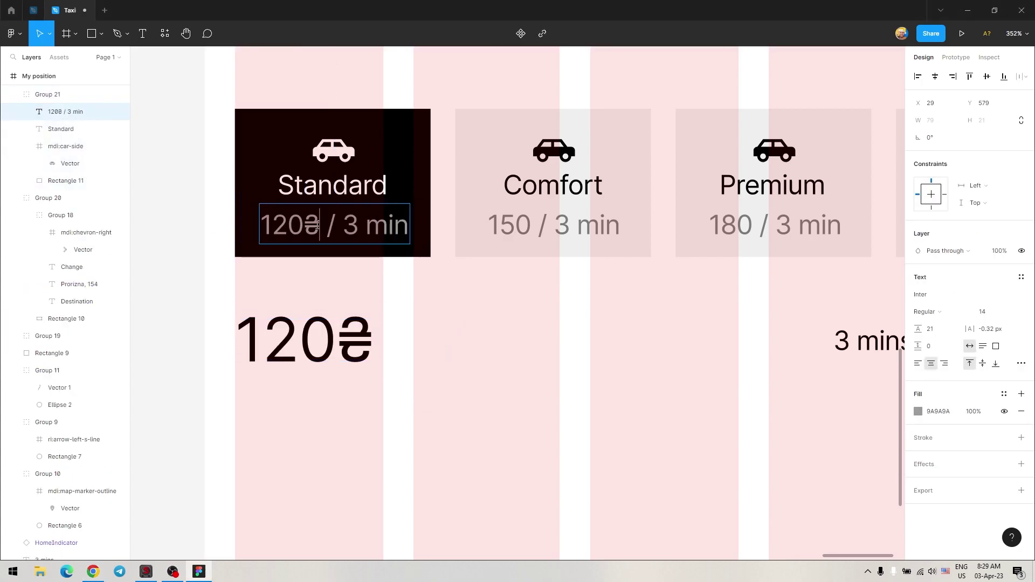
click(531, 228)
double_click(531, 227)
text(₴)
double_click(753, 226)
text(₴)
Step: Change the Comfort card's time to 4 min and the Premium card's to 2 min
scroll(631, 272, right, 5)
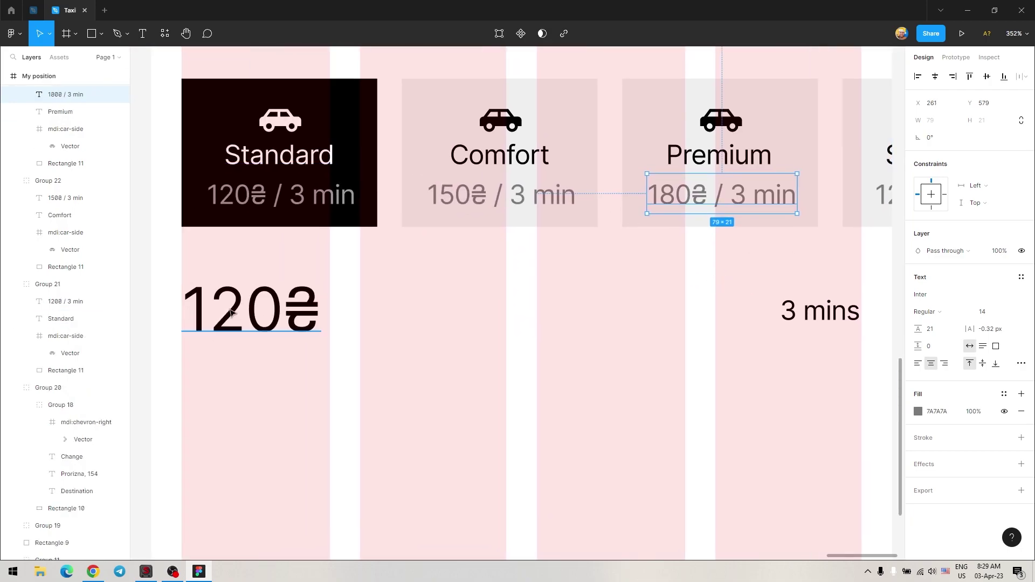
click(527, 201)
key(BackSpace)
text(4)
double_click(744, 195)
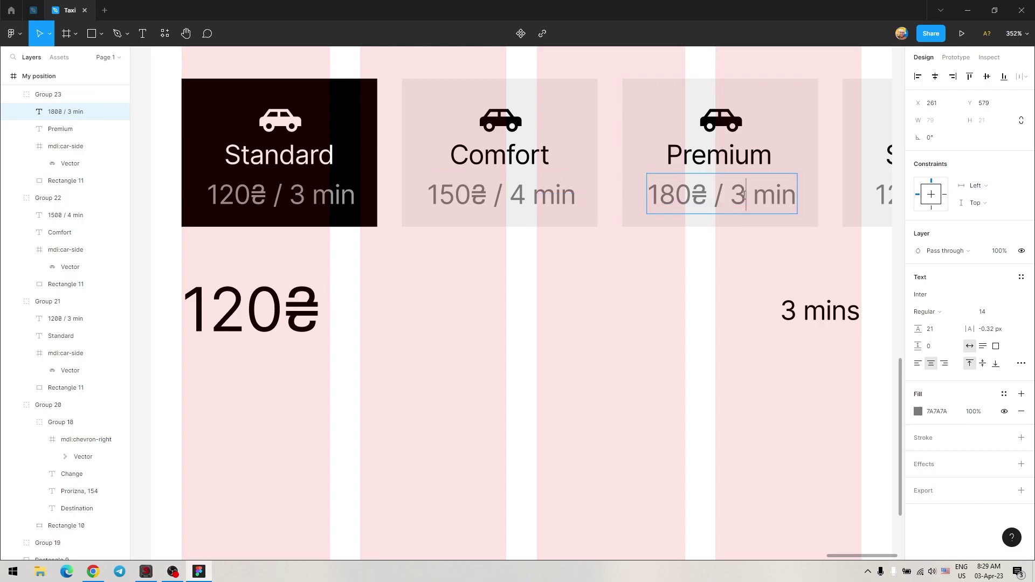
key(BackSpace)
text(2)
scroll(728, 200, right, 3)
click(701, 189)
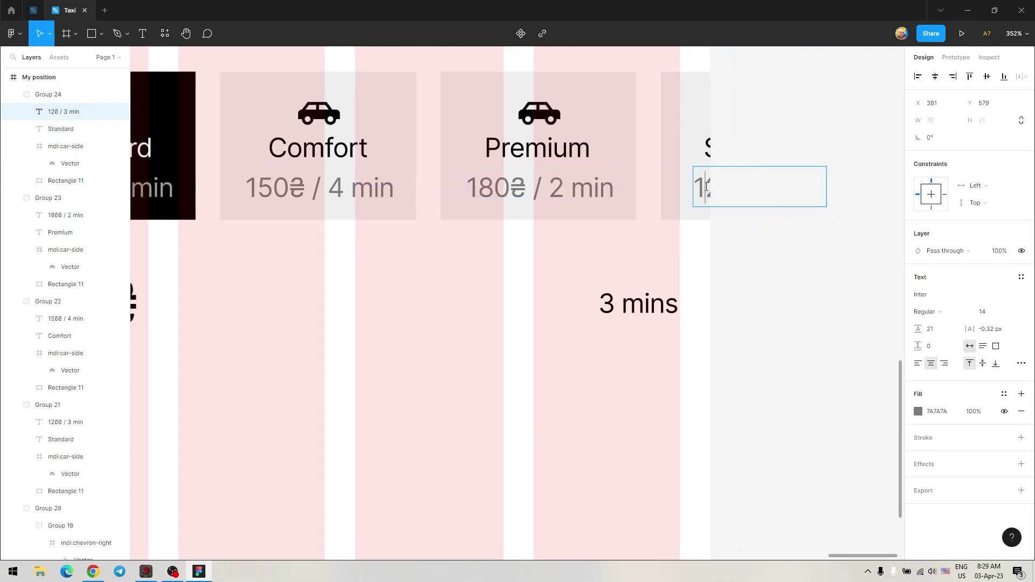
click(708, 292)
scroll(399, 321, left, 4)
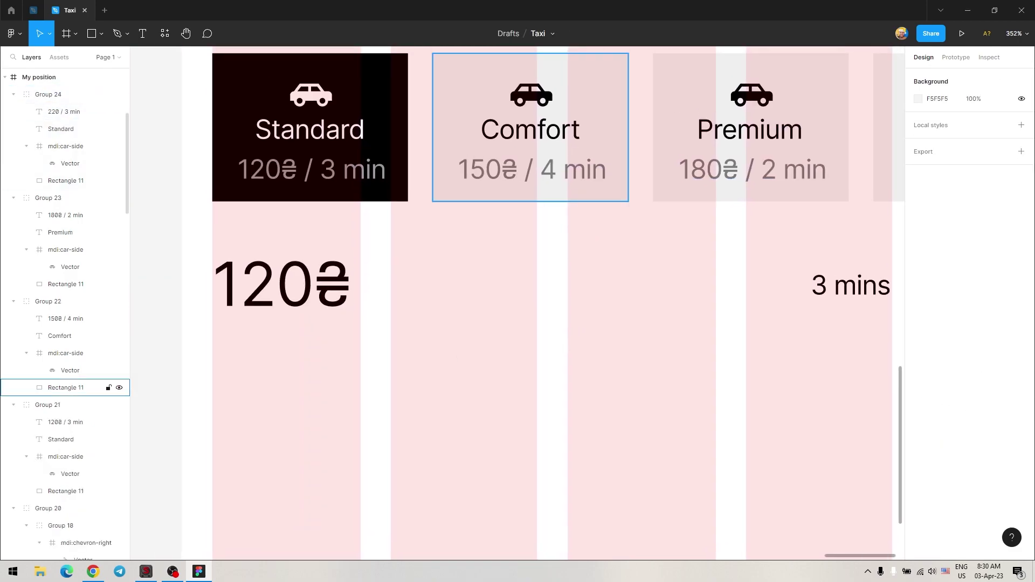
click(280, 291)
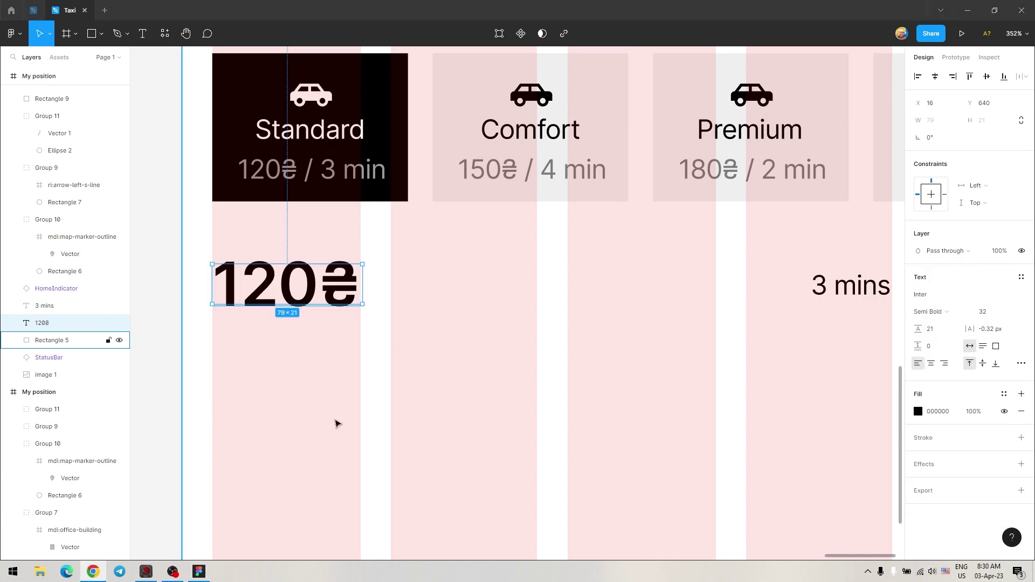
Step: Draw a pen line below the price and give it a 1 px light-grey stroke
scroll(370, 340, down, 2)
scroll(370, 340, right, 1)
key(p)
drag(152, 266, 583, 267)
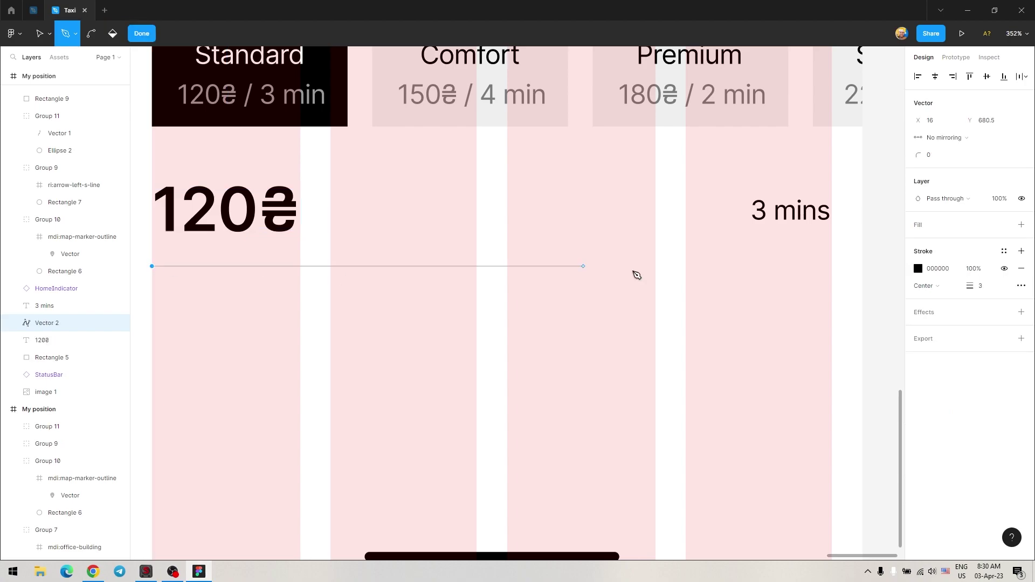
key(ctrl+z)
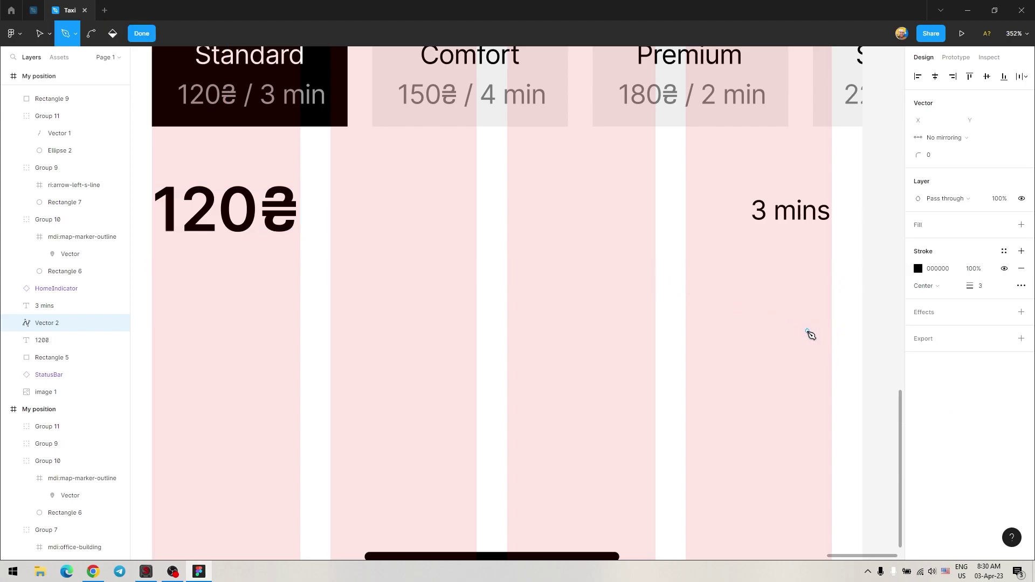
click(152, 259)
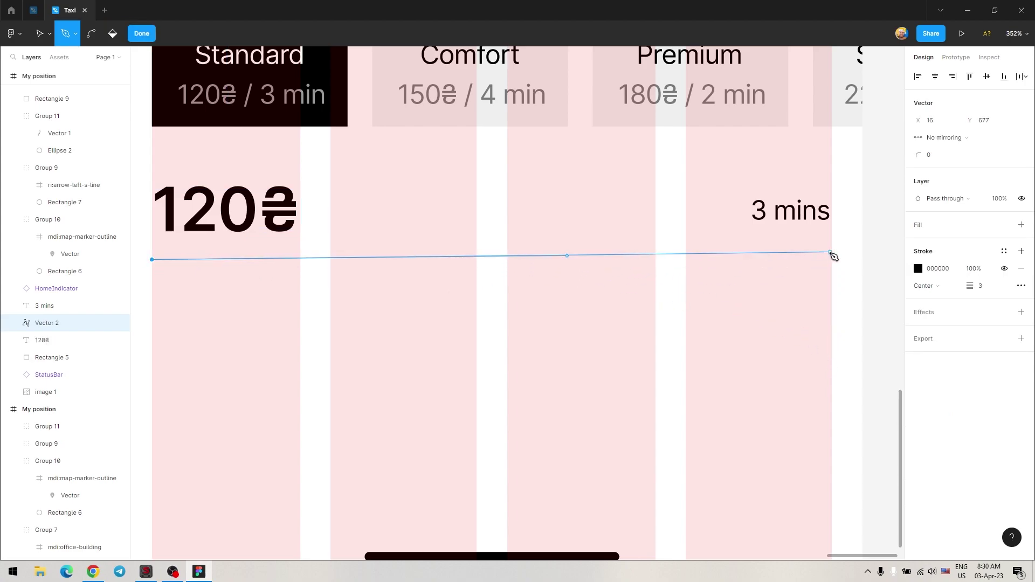
click(832, 260)
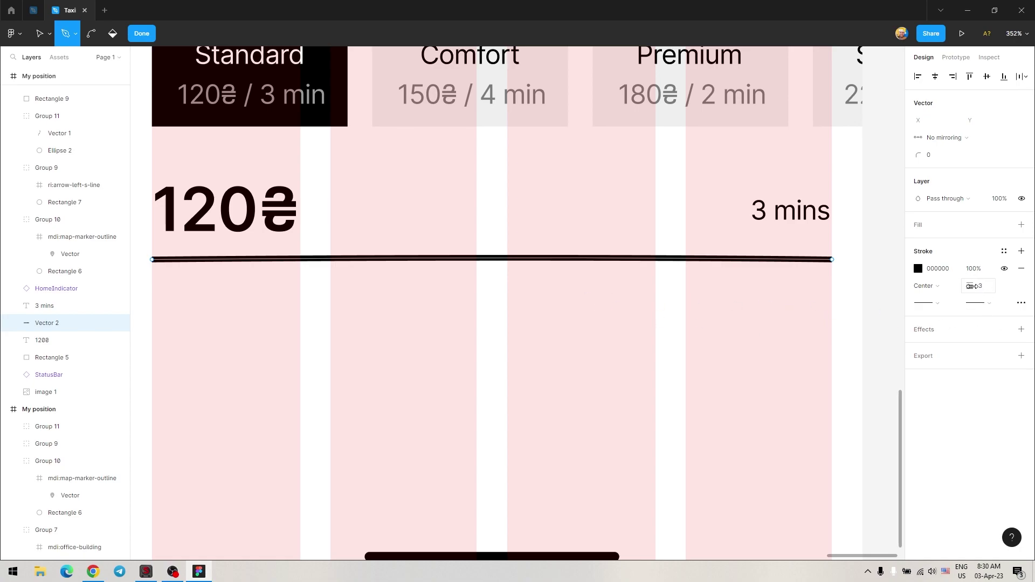
drag(973, 286, 960, 286)
click(918, 269)
drag(782, 302, 768, 307)
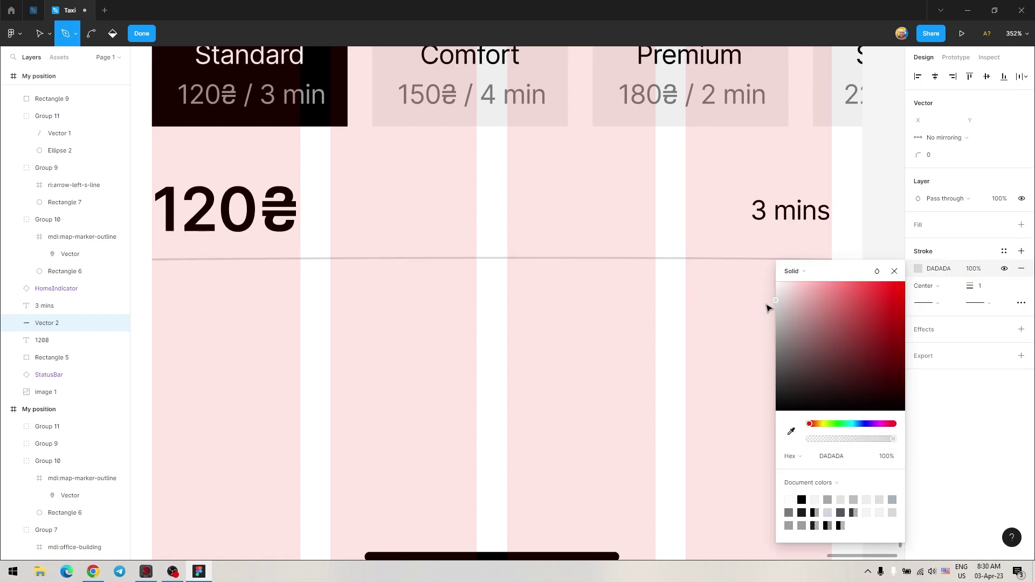
click(893, 238)
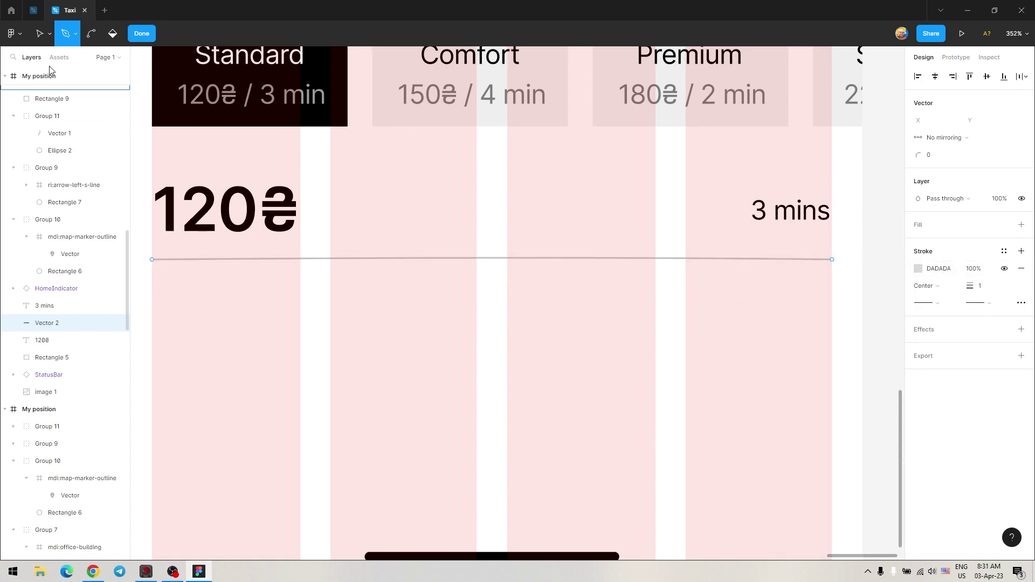
key(Escape)
Step: Delete the old divider line under the price row
scroll(395, 271, down, 3)
key(ctrl+shift+4)
scroll(478, 340, down, 2)
scroll(793, 335, down, 2)
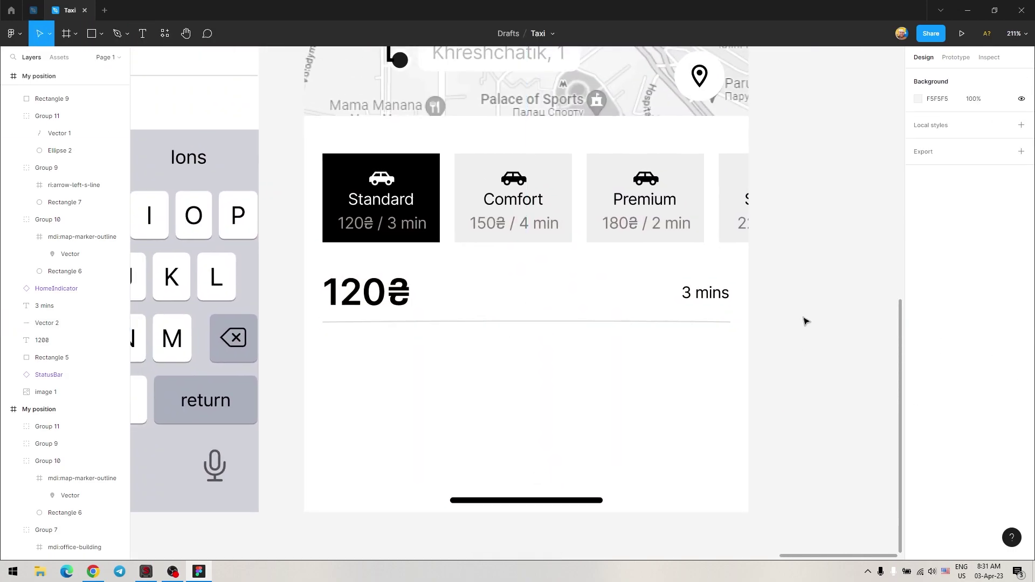
scroll(787, 322, up, 2)
scroll(527, 342, down, 3)
scroll(559, 340, up, 5)
scroll(572, 337, down, 4)
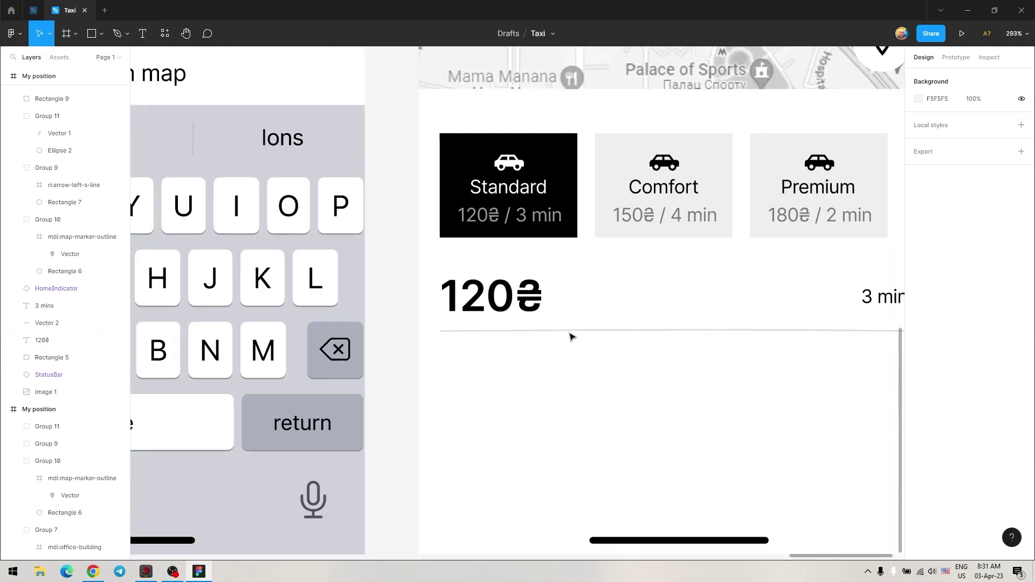
click(570, 333)
scroll(486, 291, down, 2)
key(Delete)
Step: Draw a new divider between the left and right grid margins, then hide the grids
key(ctrl+shift+4)
key(p)
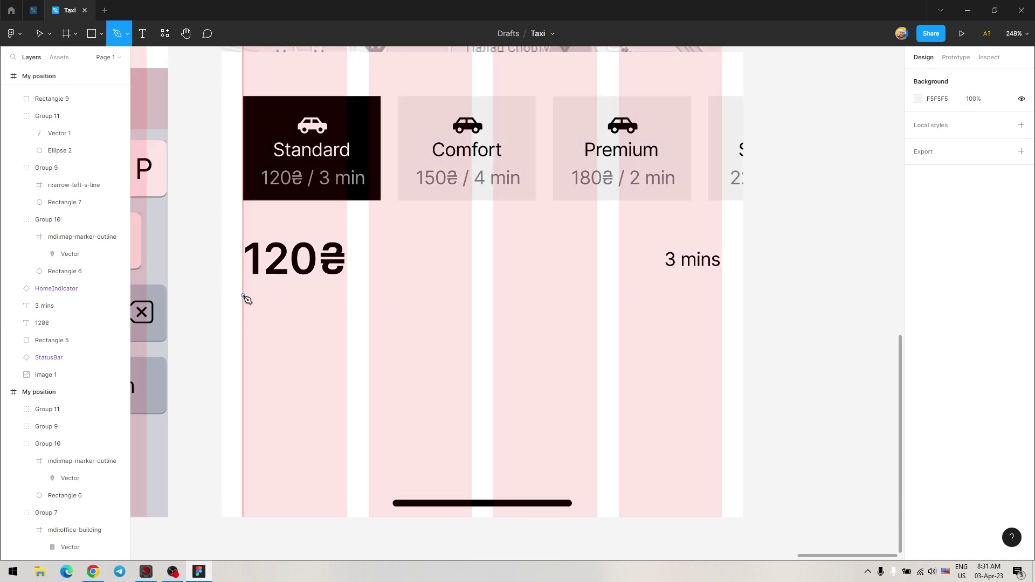
click(243, 295)
click(721, 295)
key(Escape)
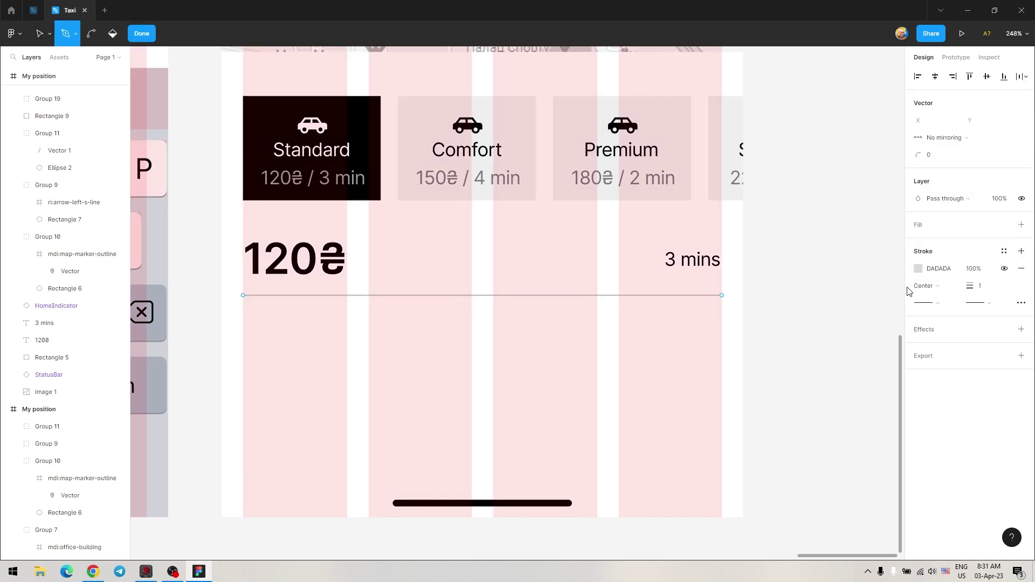
key(Return)
click(781, 298)
key(ctrl+shift+4)
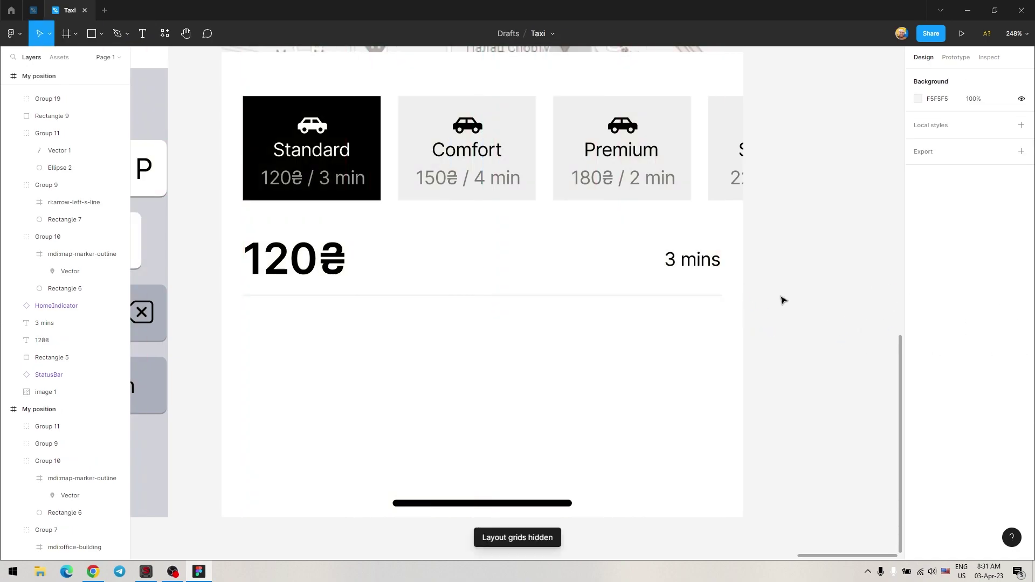
key(shift+0)
click(545, 300)
click(765, 347)
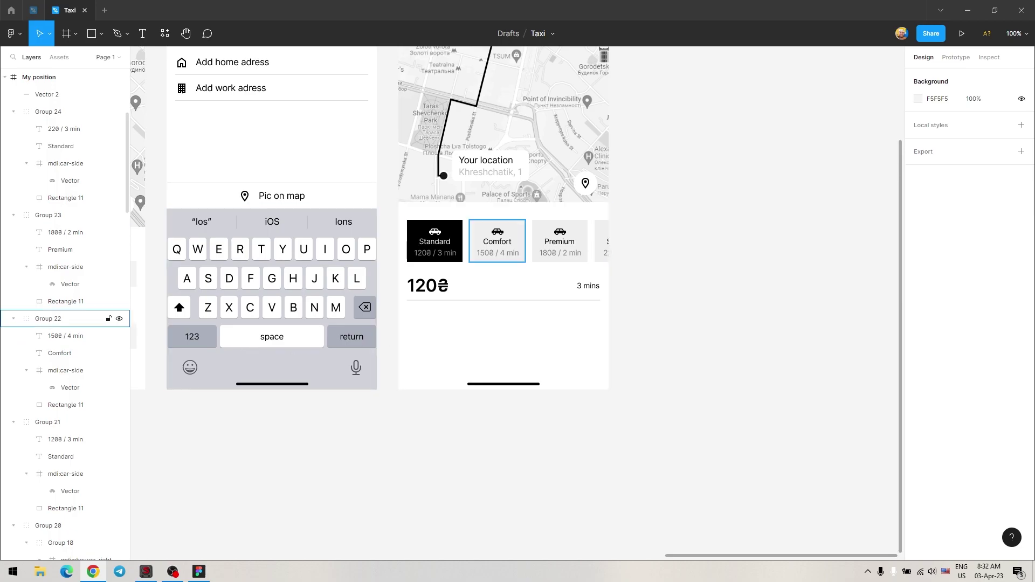
Step: Add a 'Payment method' label on the bottom panel at size 14, Regular weight
click(416, 338)
key(t)
text(Payment method)
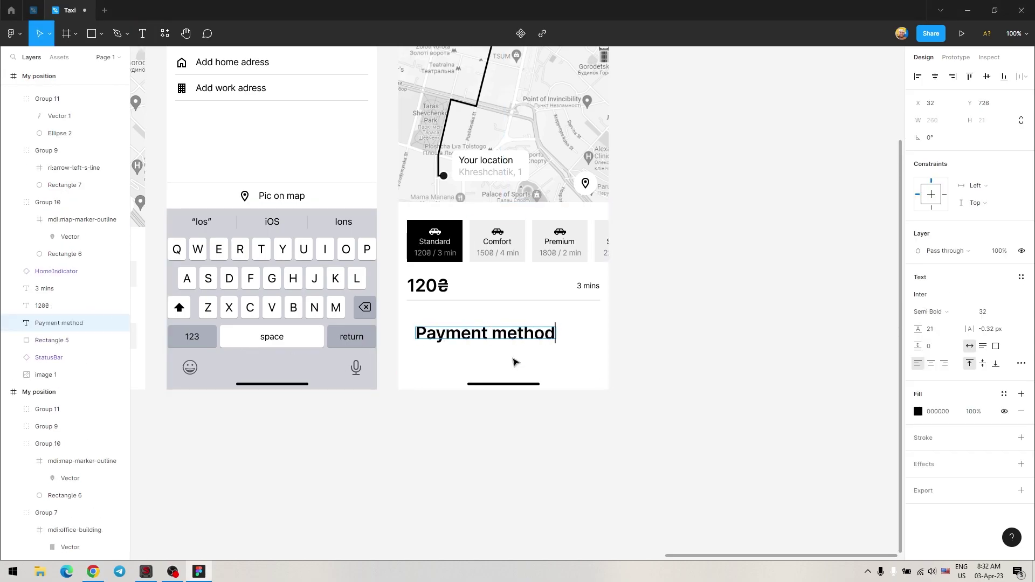
text(yment method)
key(Escape)
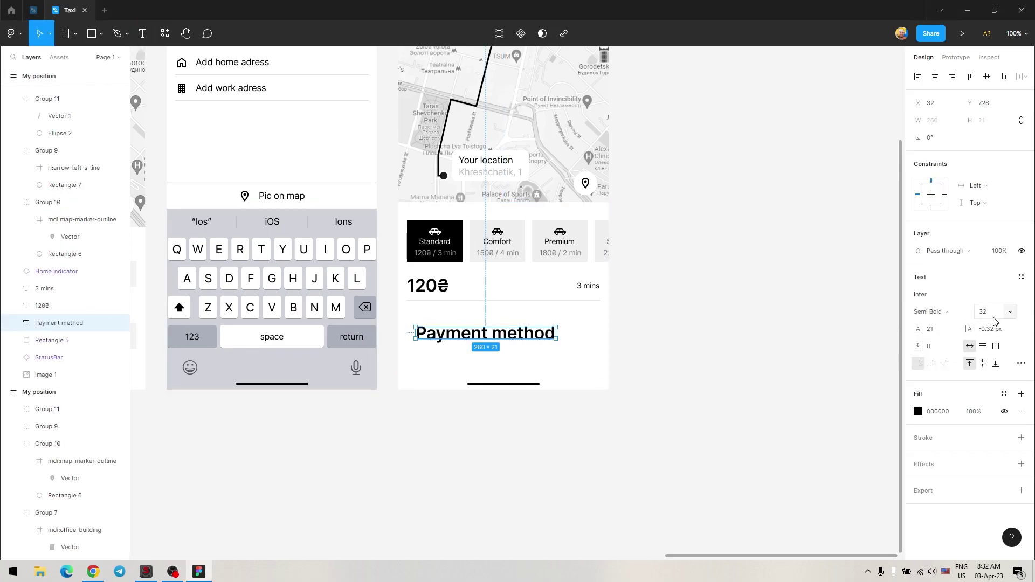
click(982, 312)
text(14)
key(Return)
click(931, 312)
click(932, 282)
Step: Move the Payment method label to the left grid margin
key(ctrl+shift+4)
scroll(471, 338, up, 3)
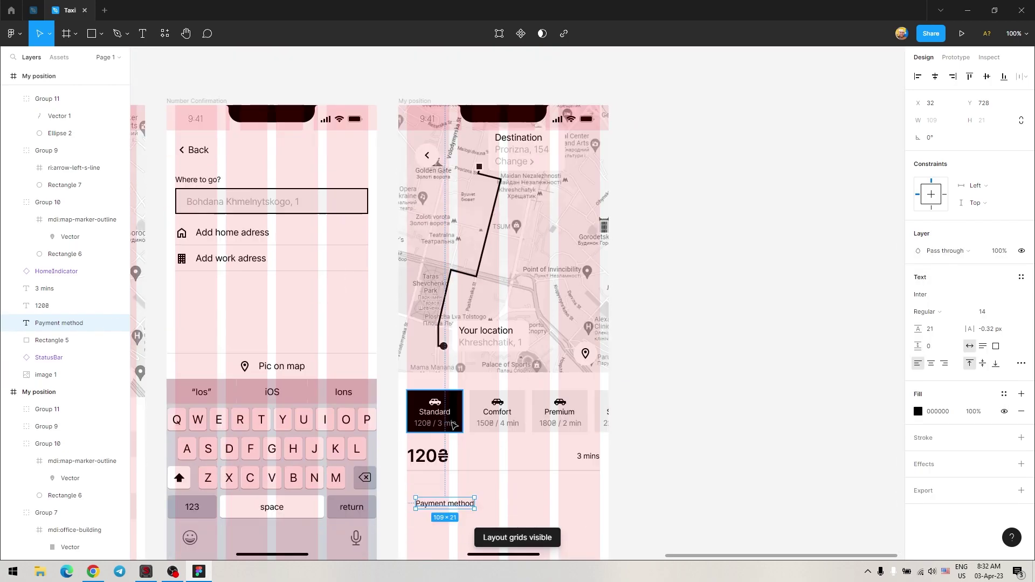
scroll(561, 227, down, 4)
ctrl+scroll(561, 221, up, 5)
drag(562, 220, 553, 167)
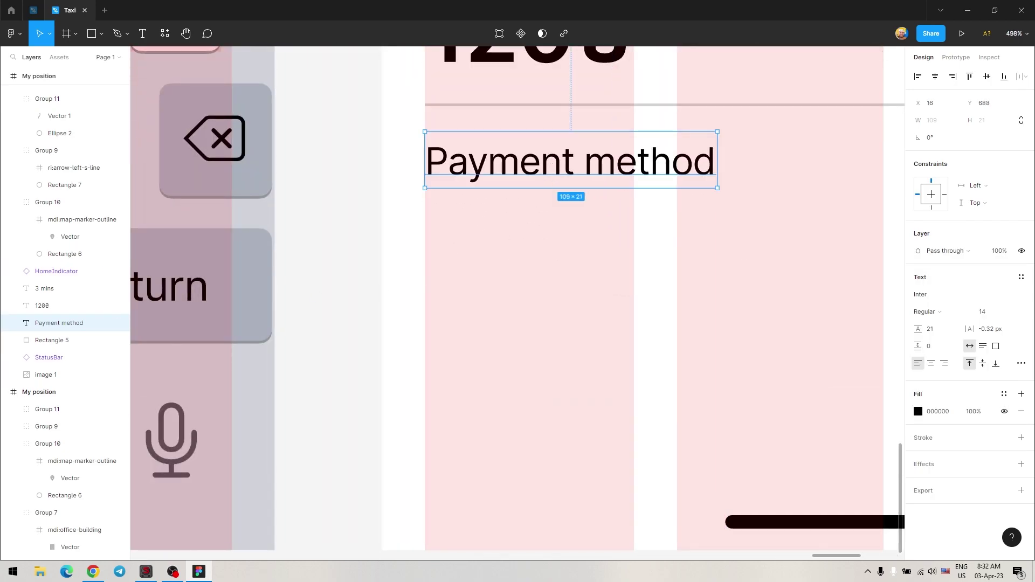
click(92, 572)
click(341, 304)
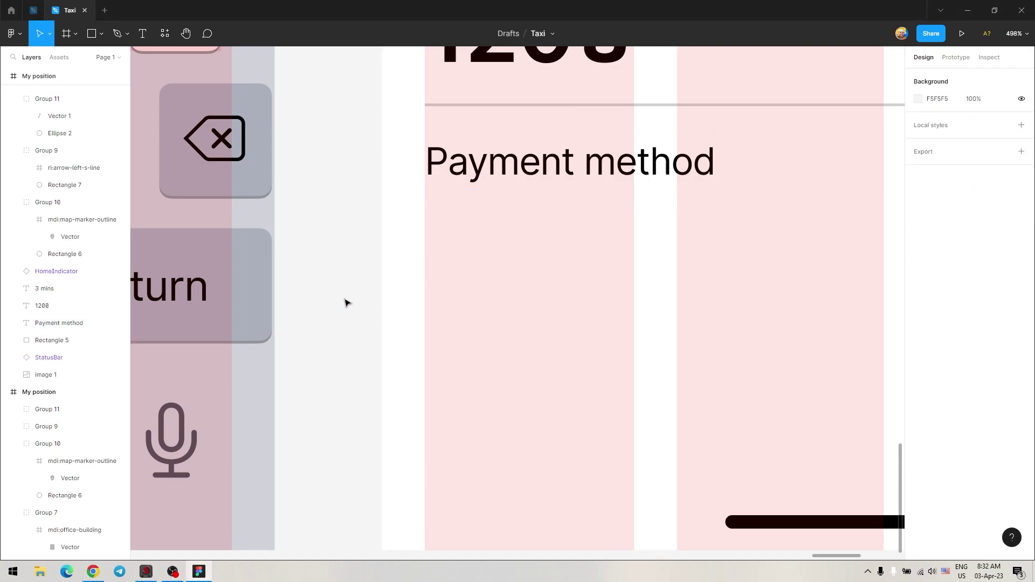
scroll(345, 303, right, 3)
Step: Draw a 48 px tall box under Payment method with centred 'Credit card **07' text
key(r)
mouse_move(277, 208)
mouse_down()
mouse_move(710, 331)
mouse_move(737, 354)
mouse_move(736, 324)
mouse_up()
key(Return)
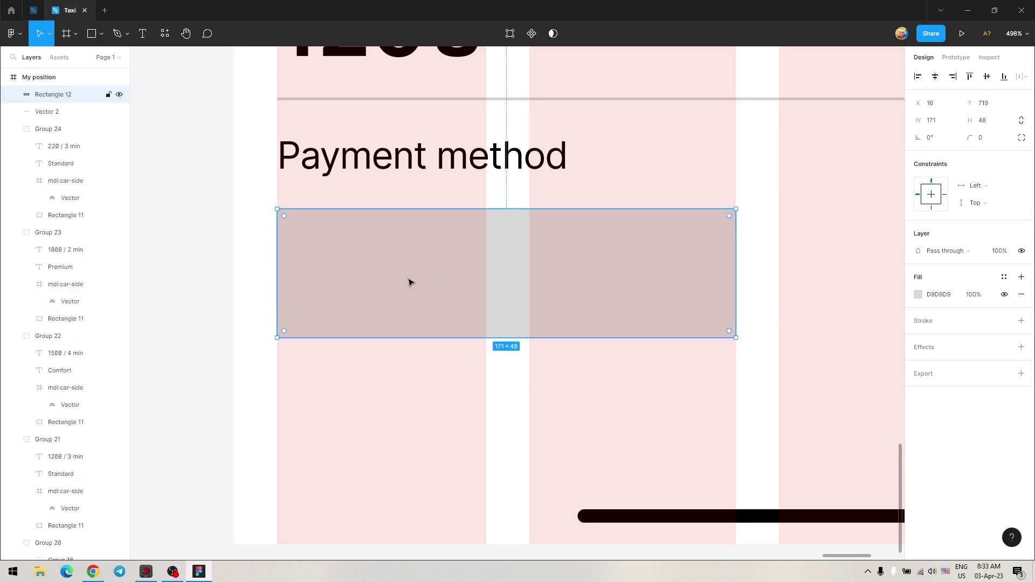
key(t)
click(392, 293)
text(Credit card **07)
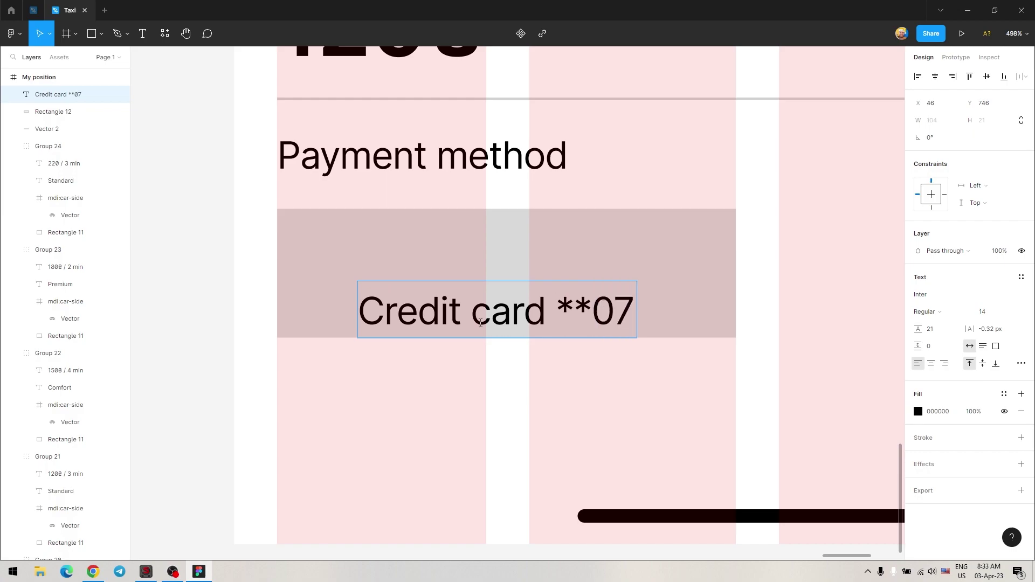
shift+click(674, 302)
click(935, 76)
click(986, 76)
Step: Fill the card box with light grey #EFEFEF
click(720, 308)
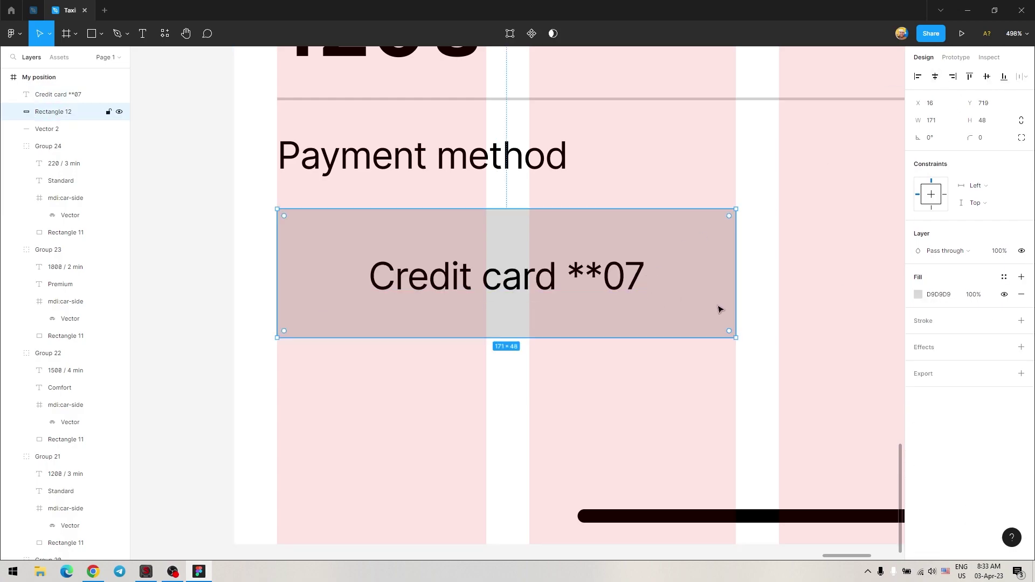
scroll(840, 289, up, 5)
click(918, 294)
text(EFEFEF)
key(Escape)
scroll(724, 334, down, 4)
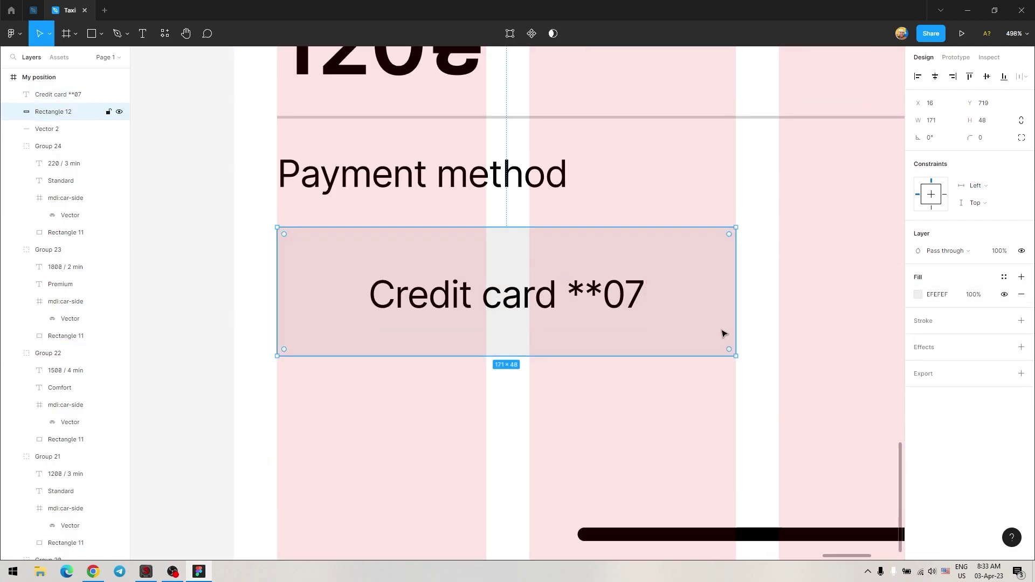
scroll(489, 298, down, 2)
scroll(518, 280, down, 3)
Step: Group the card text with its box, duplicate it right, and relabel the copy 'Change'
alt+drag(370, 268, 695, 264)
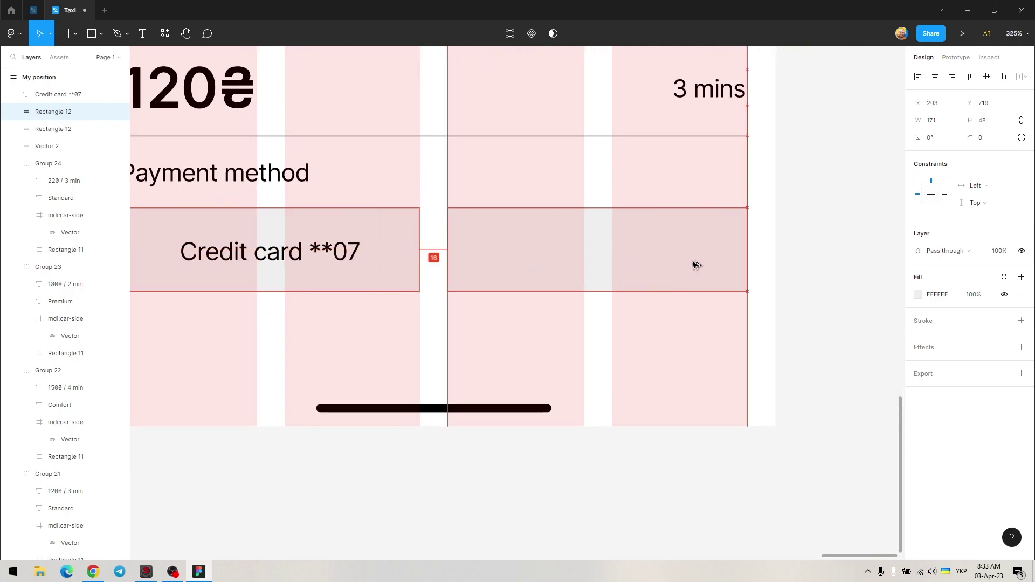
key(ctrl+z)
key(ctrl+g)
drag(398, 259, 706, 265)
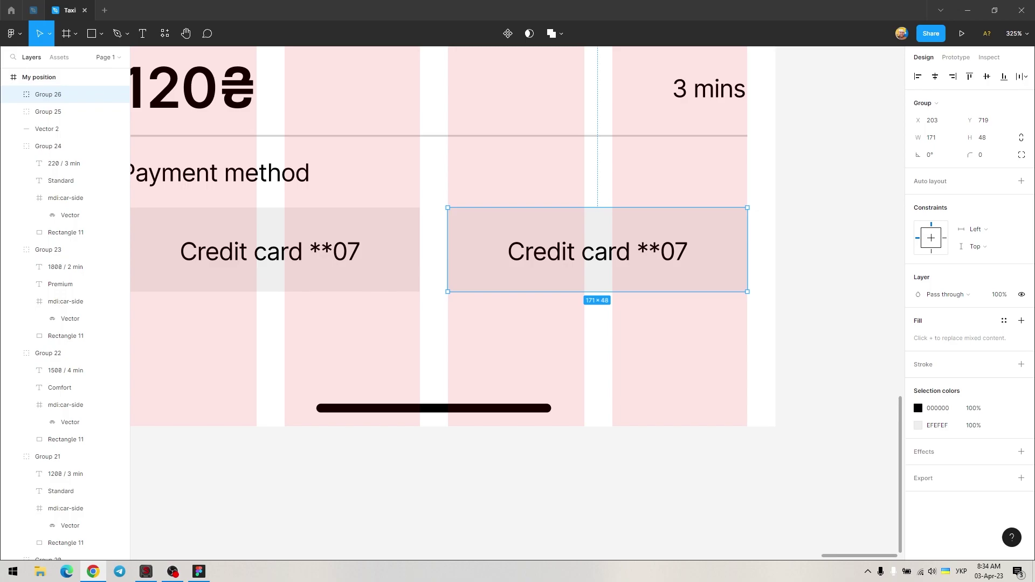
double_click(577, 270)
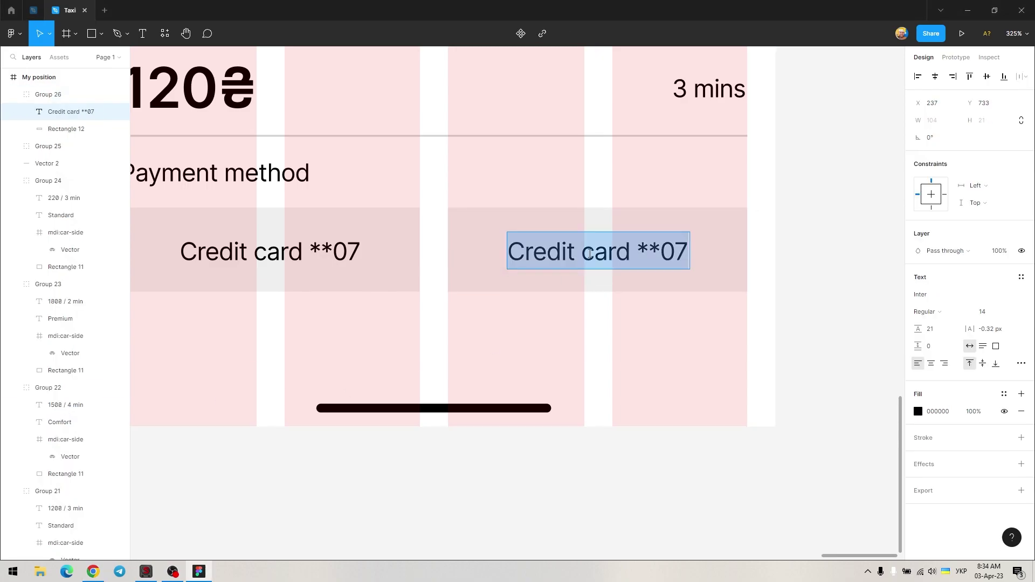
key(super+space)
text(Chan)
Step: Shrink the Change box to the right edge, give it corner radius 8, and hide grids
drag(577, 264, 705, 264)
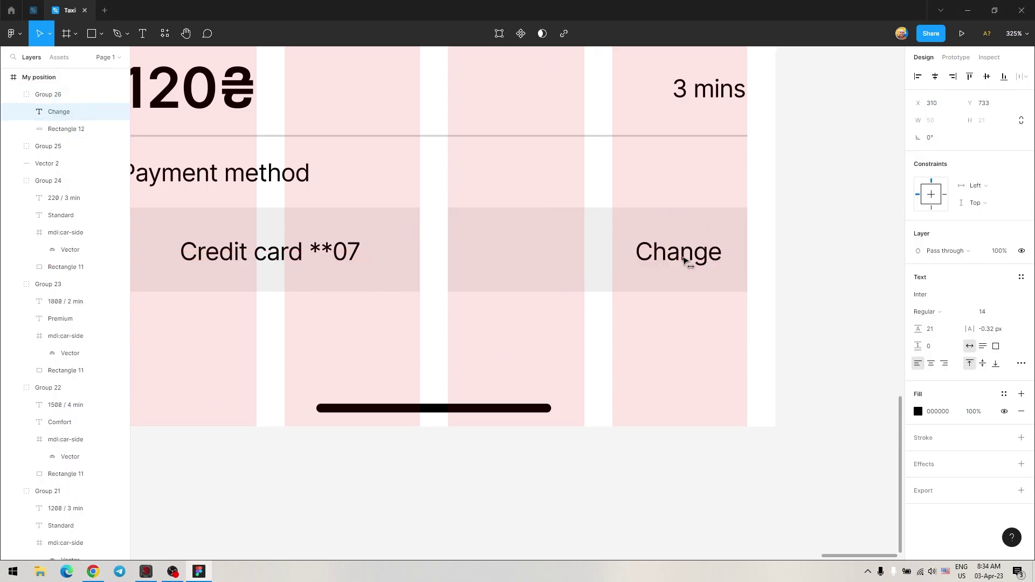
drag(517, 269, 682, 269)
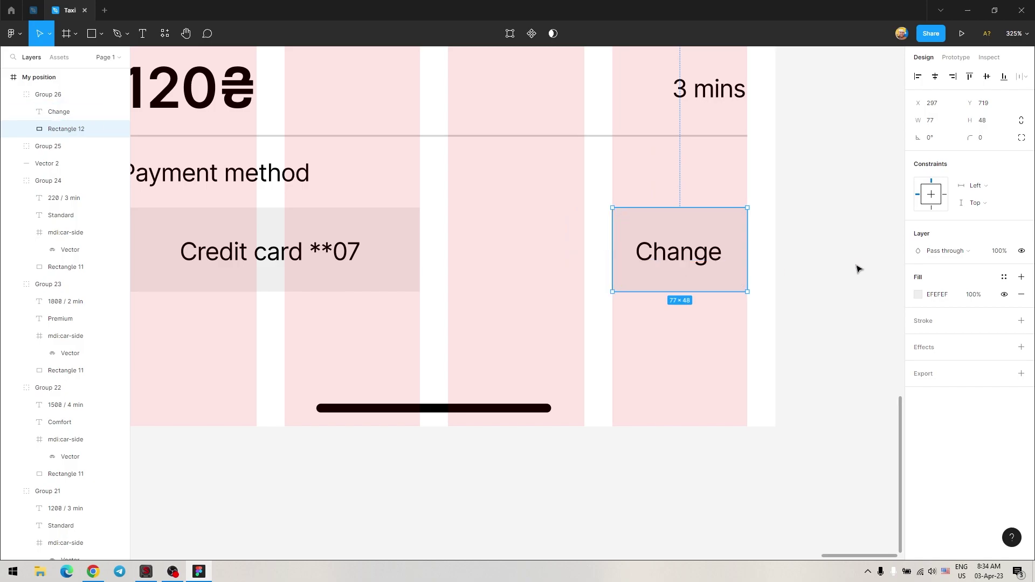
text(8)
key(Return)
key(Escape)
key(shift+g)
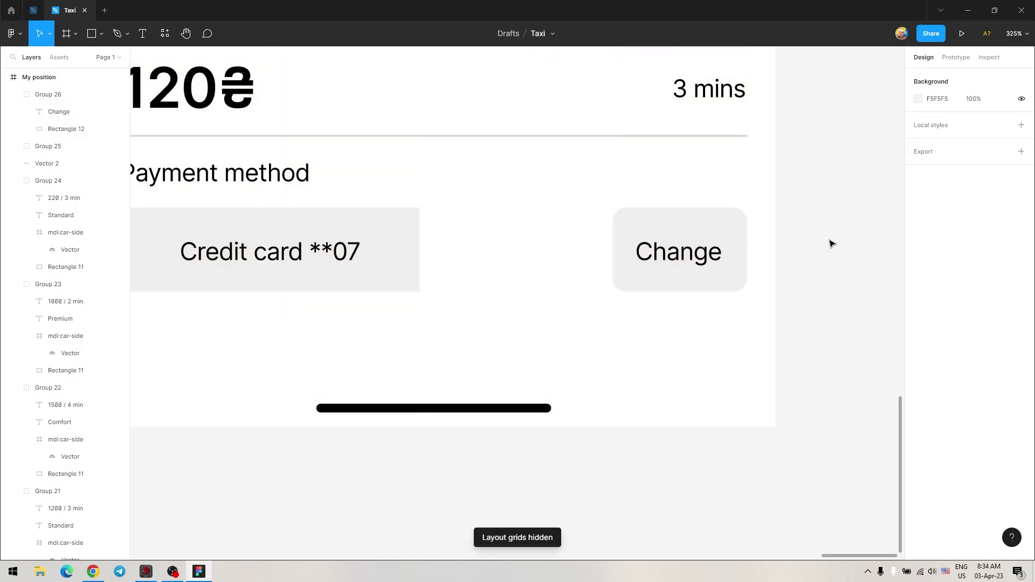
scroll(811, 261, down, 5)
Step: Set the Credit card group height to 40 and align its text in the box
scroll(717, 284, down, 5)
drag(717, 284, 542, 324)
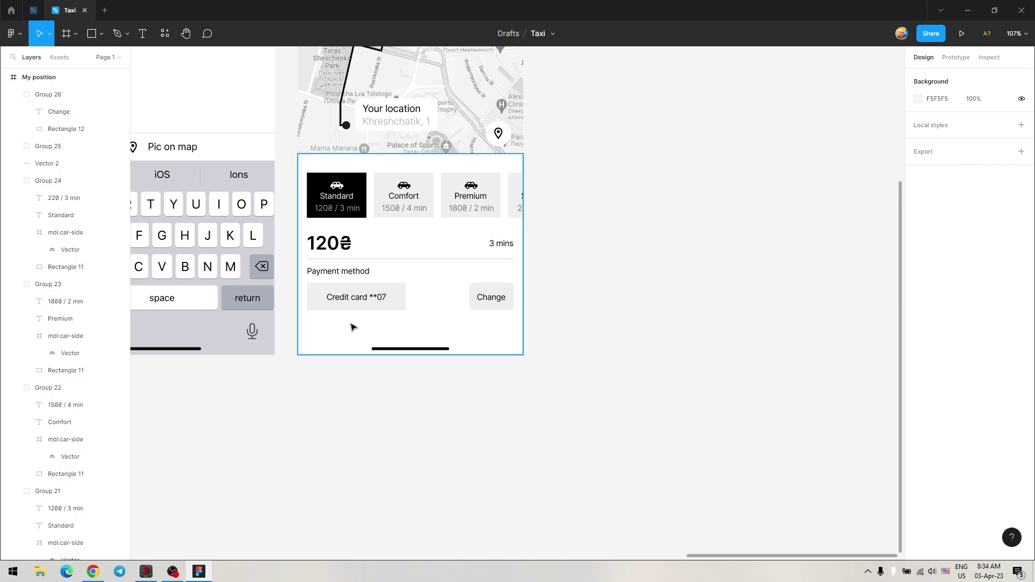
click(377, 307)
click(984, 137)
text(40)
key(Return)
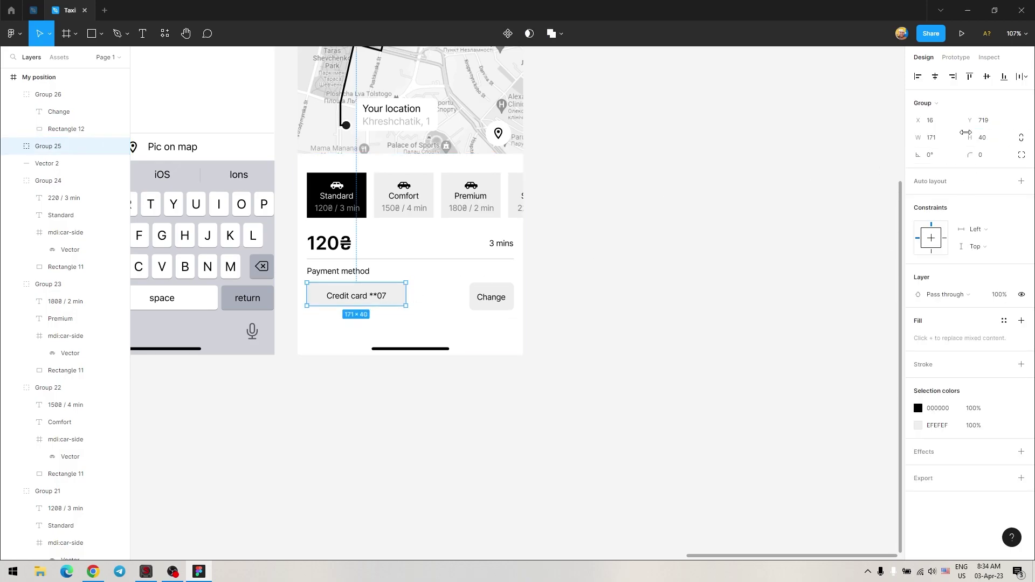
key(Return)
click(987, 76)
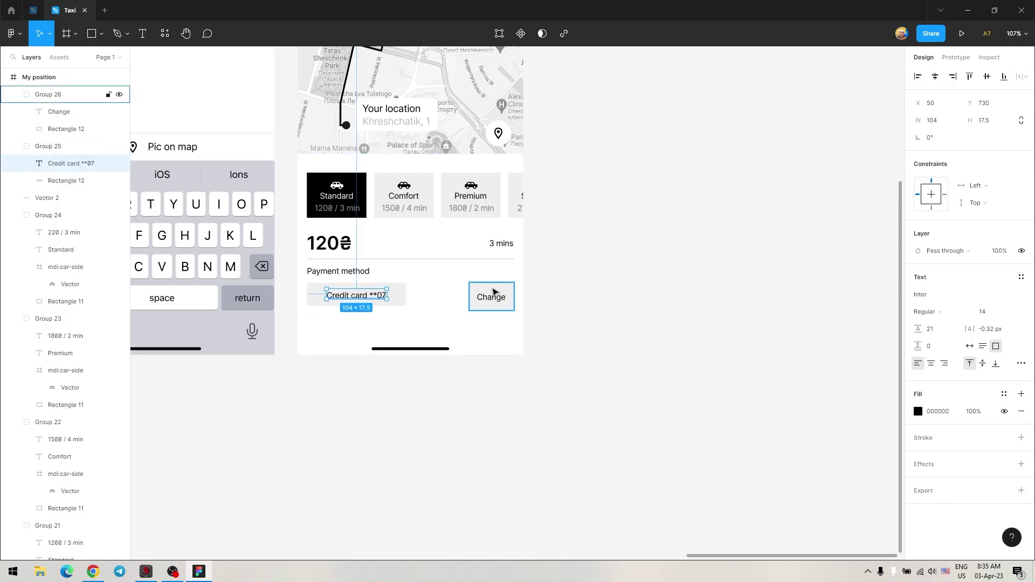
Step: Give the Credit card text line height 16.5, auto height, and vertical centring
click(493, 296)
scroll(370, 416, up, 5)
click(374, 390)
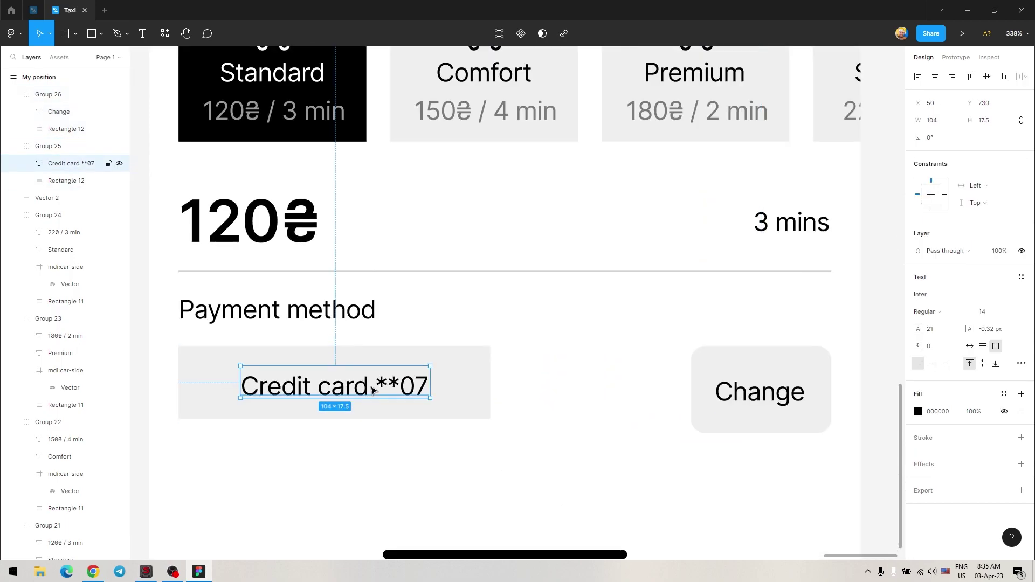
drag(924, 329, 919, 328)
text(12.5)
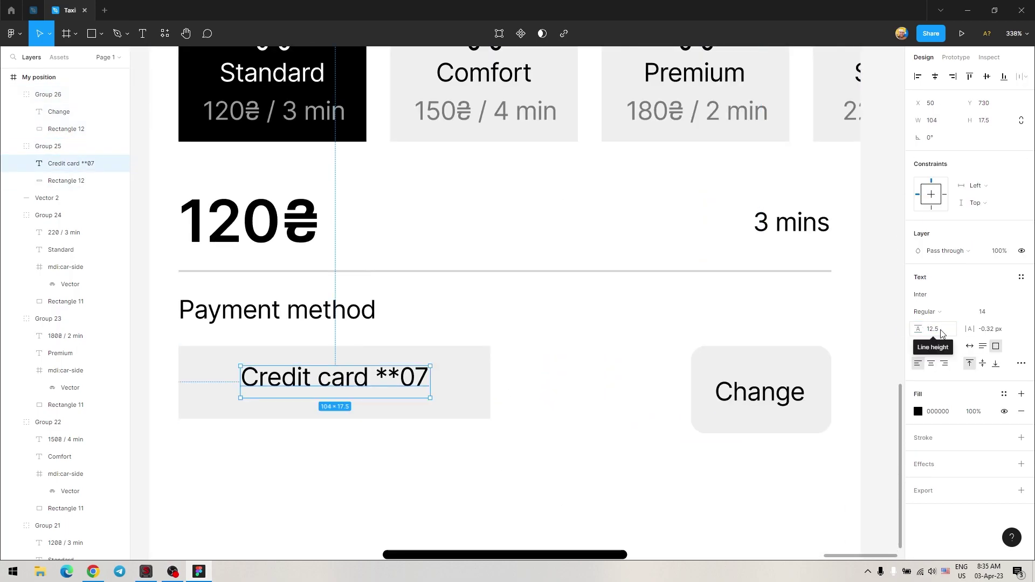
click(938, 329)
text(16.5)
key(Return)
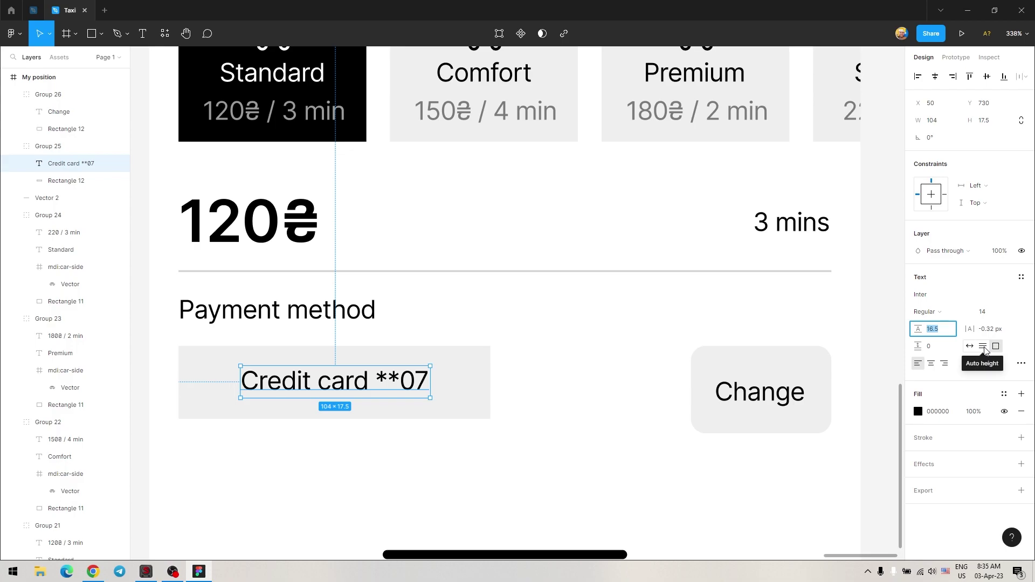
click(985, 348)
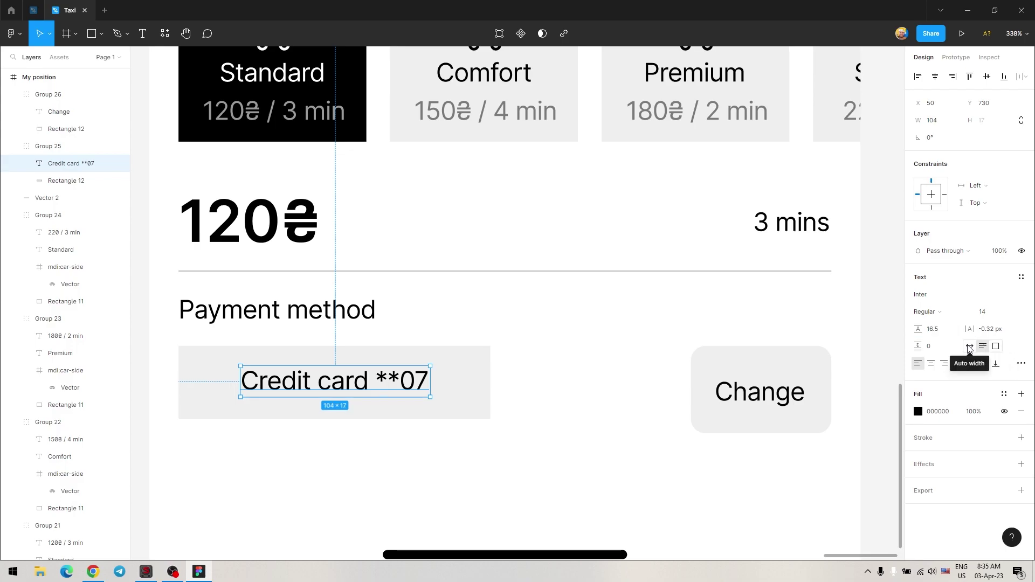
click(984, 364)
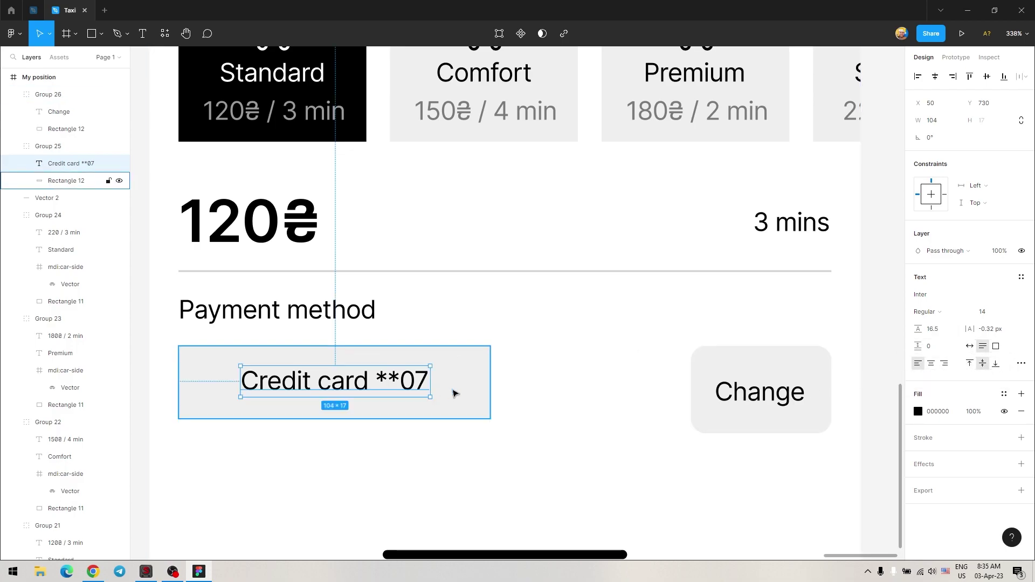
shift+click(468, 388)
Step: Set the Change label to auto width with adjusted line height, and make the Change button 40 px tall
double_click(758, 395)
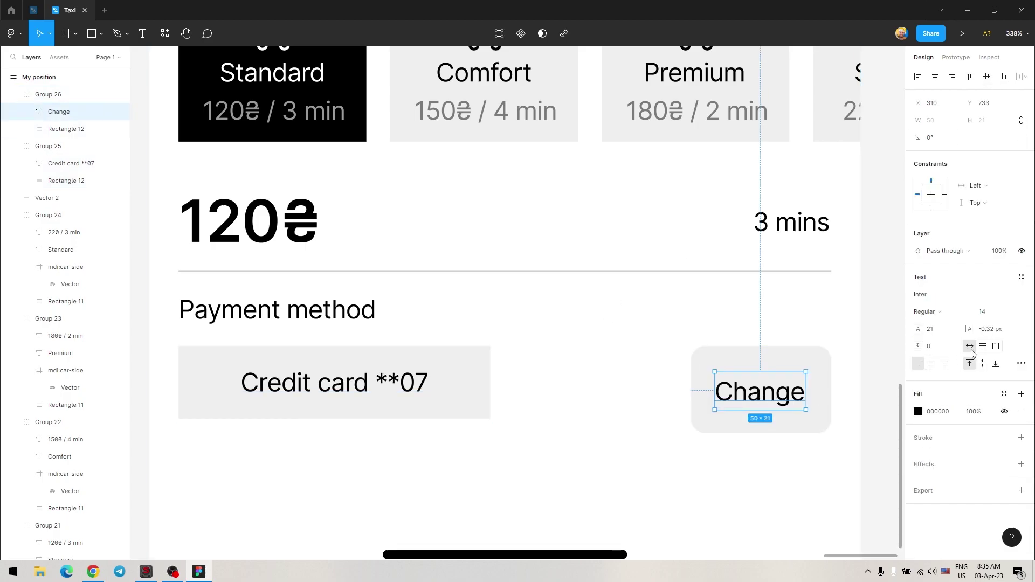
click(969, 347)
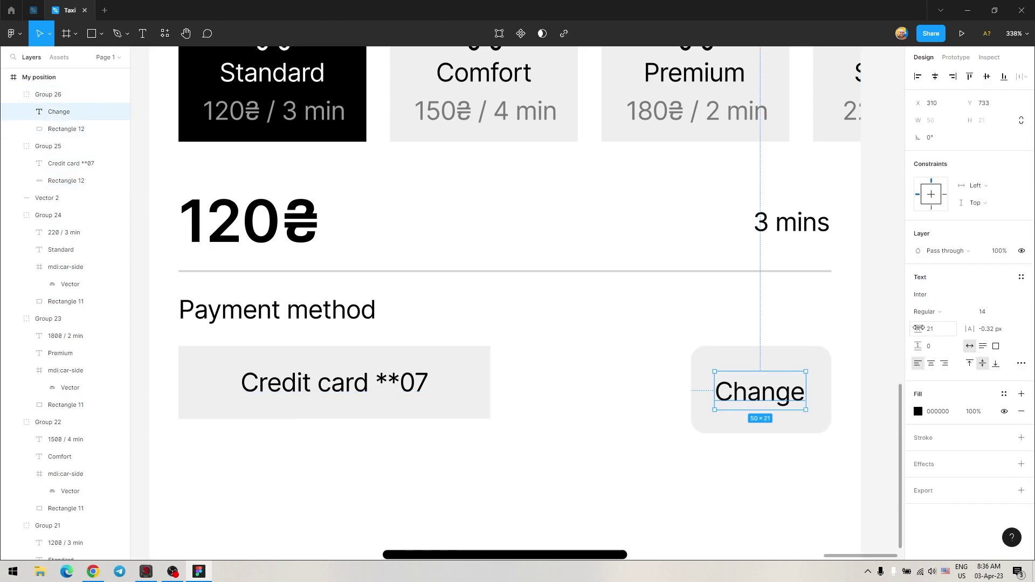
drag(918, 329, 899, 331)
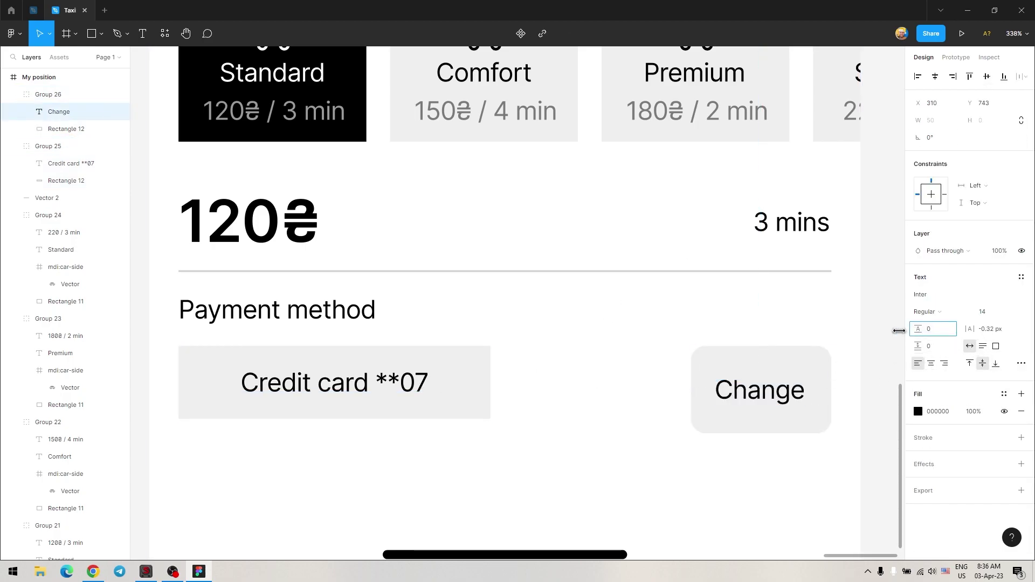
double_click(343, 385)
key(Escape)
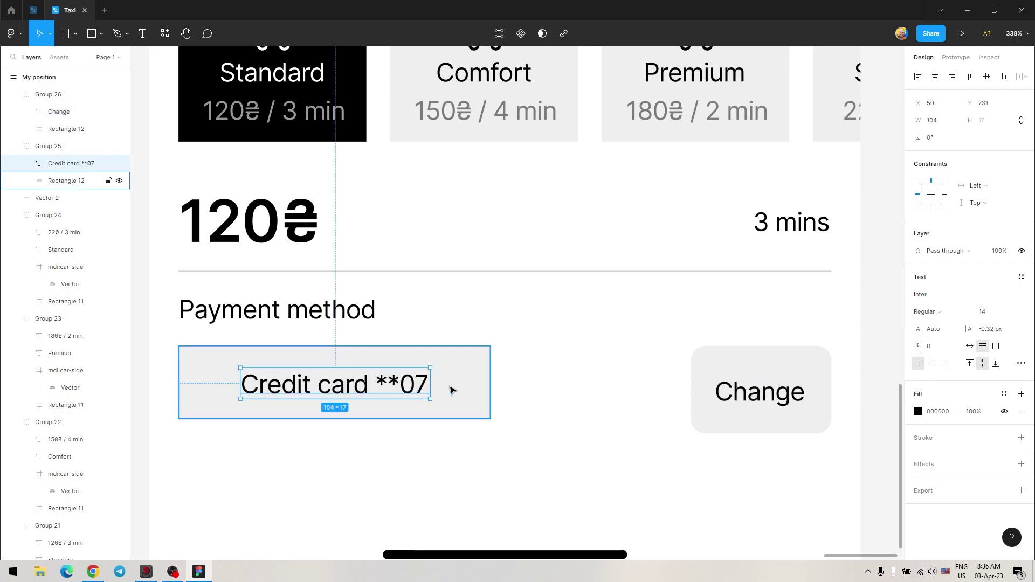
key(Escape)
click(761, 391)
click(985, 140)
text(40)
key(Return)
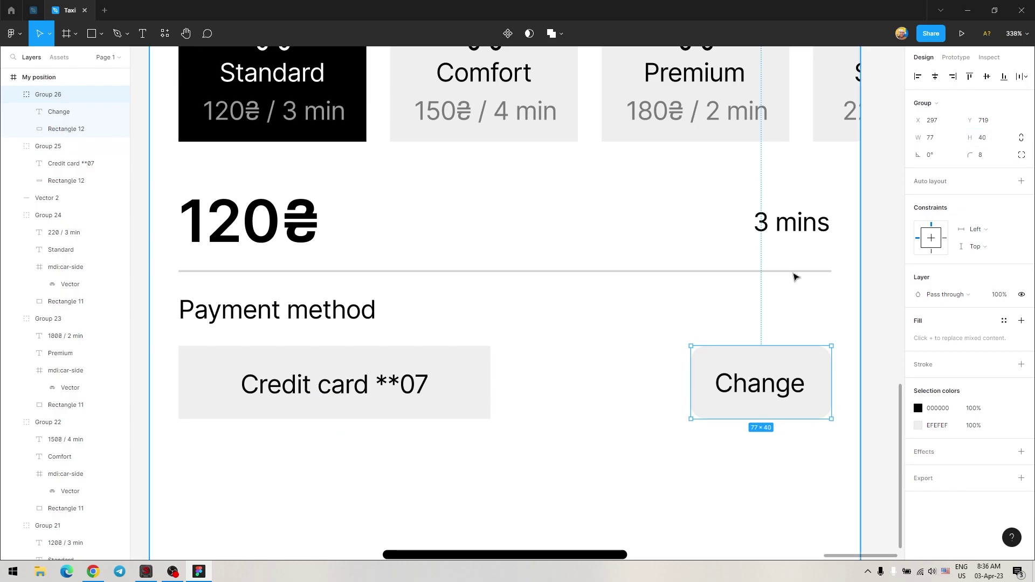
key(Return)
click(873, 360)
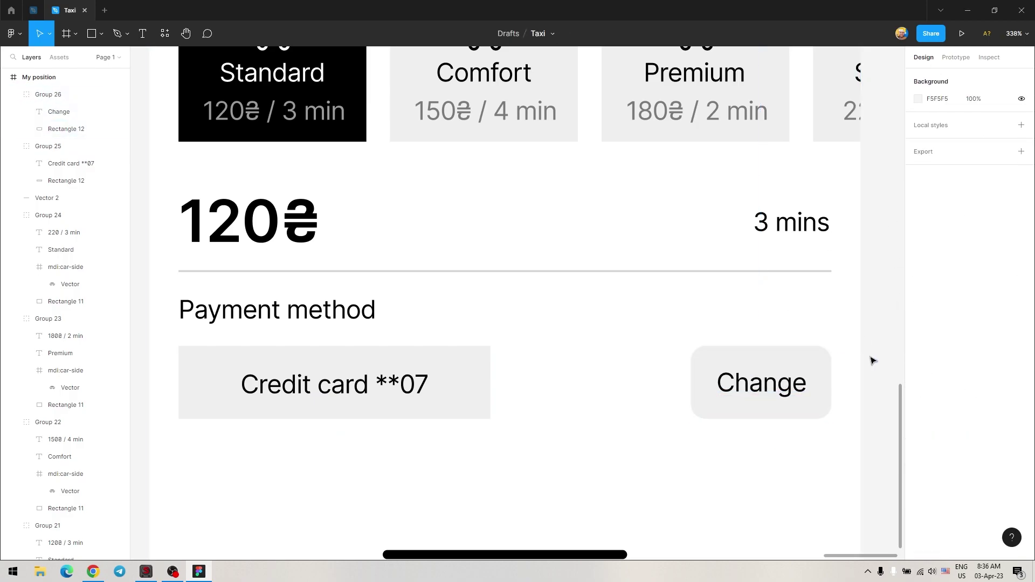
Step: Copy the Continue button from another screen and paste it at the route-map screen's bottom
ctrl+scroll(874, 361, down, 5)
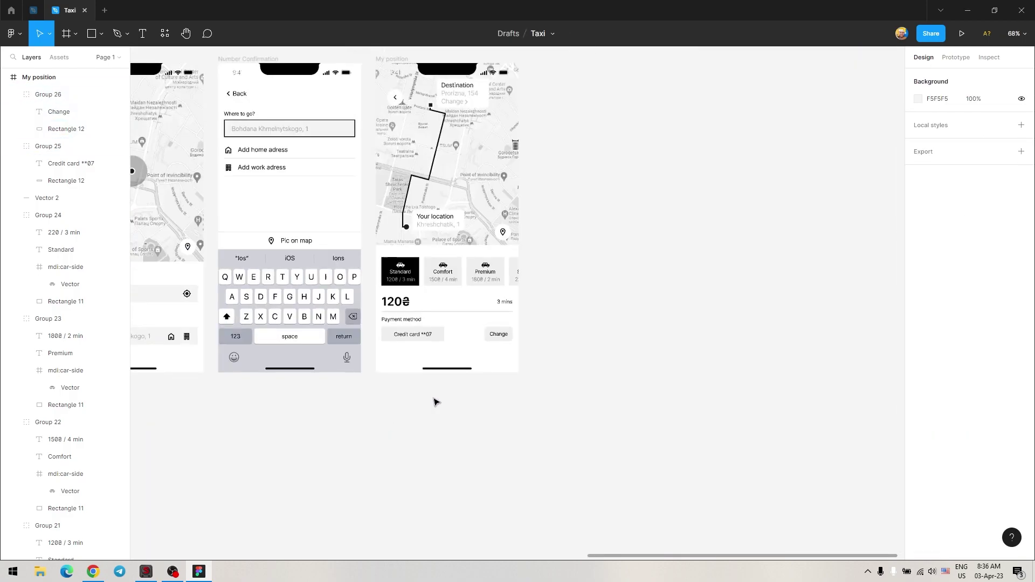
scroll(518, 270, left, 10)
click(492, 240)
scroll(492, 239, down, 2)
scroll(378, 302, right, 9)
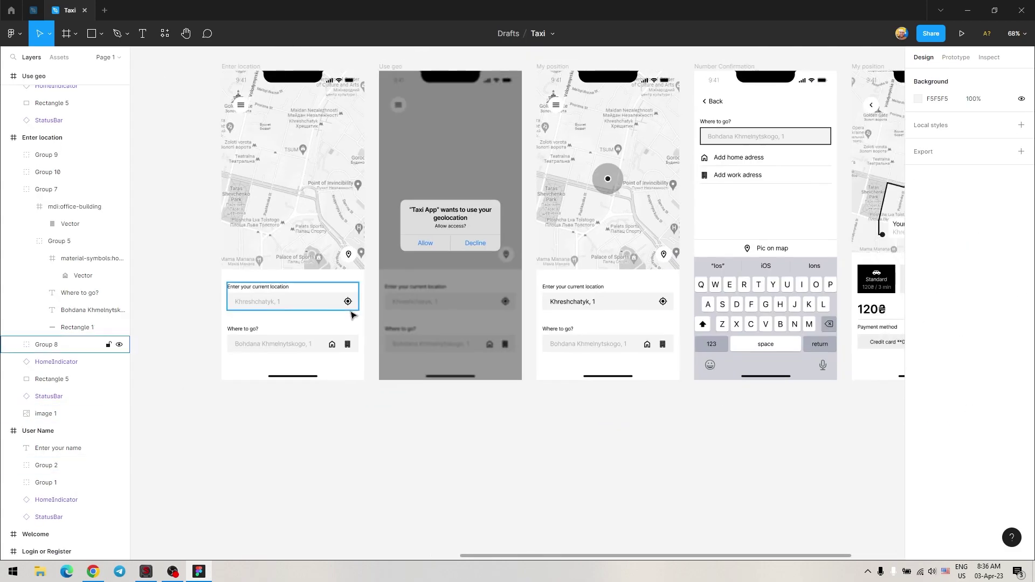
key(alt+Tab)
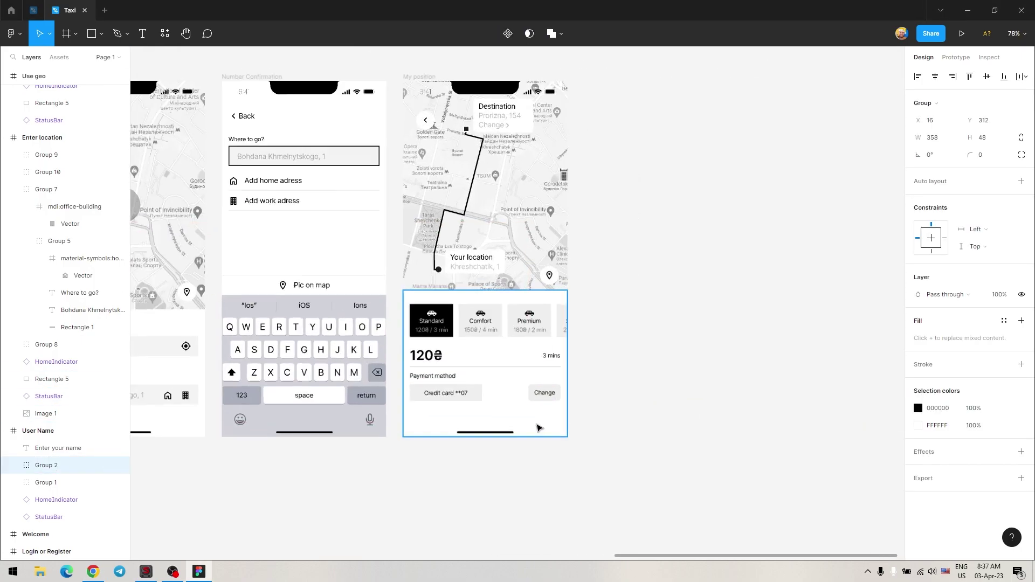
scroll(539, 429, up, 3)
key(ctrl+v)
drag(493, 155, 493, 420)
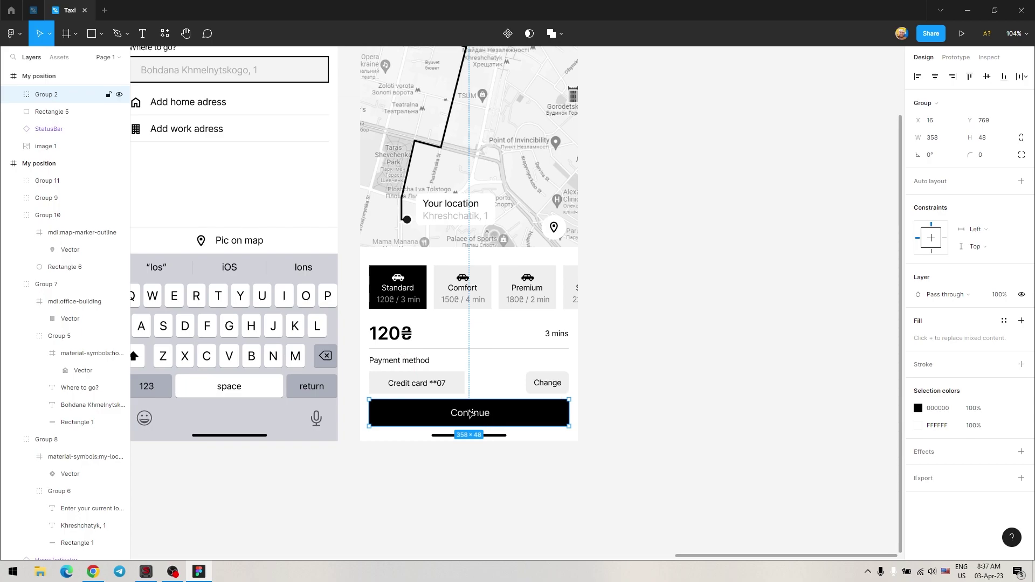
Step: Extend the white panel upward and relabel the button 'Request a ride', centred
click(477, 254)
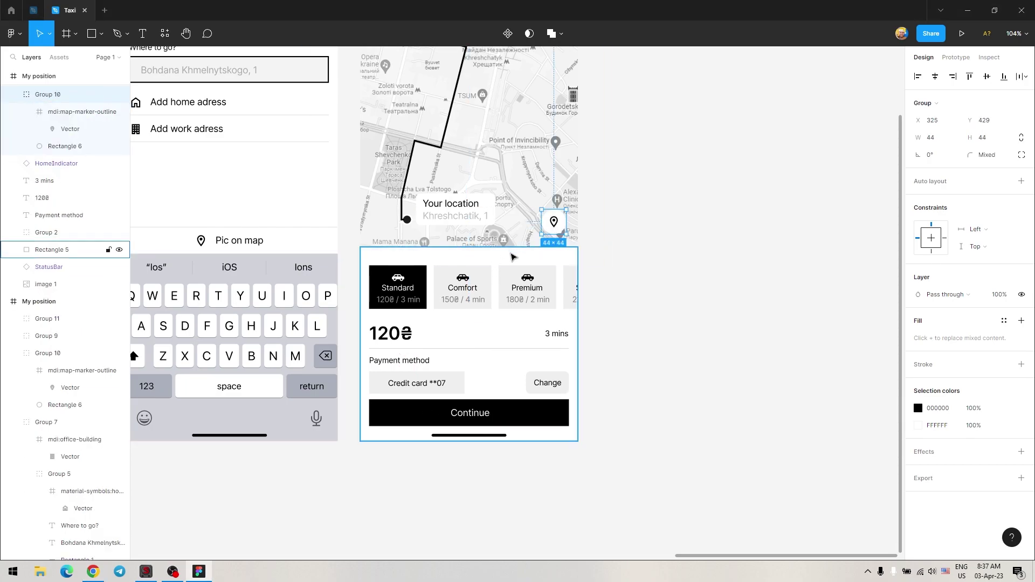
drag(476, 247, 477, 239)
click(554, 222)
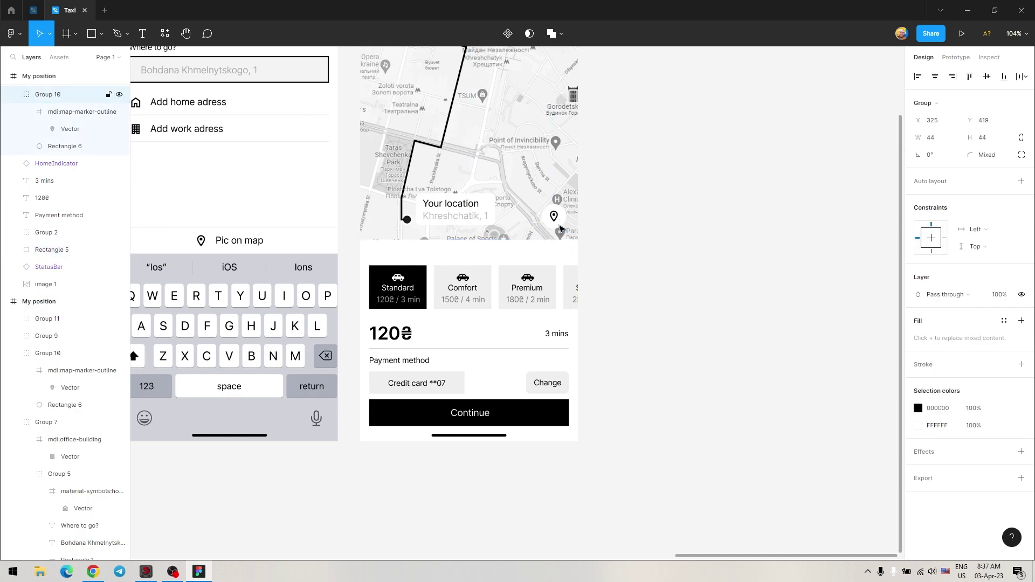
click(688, 261)
click(483, 413)
double_click(483, 413)
text(Request a ride)
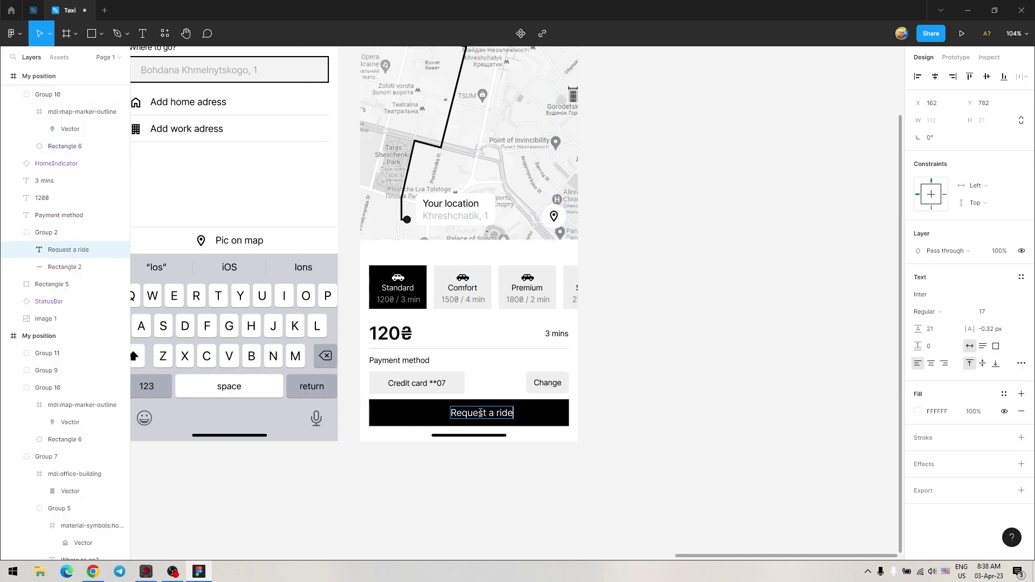
key(Escape)
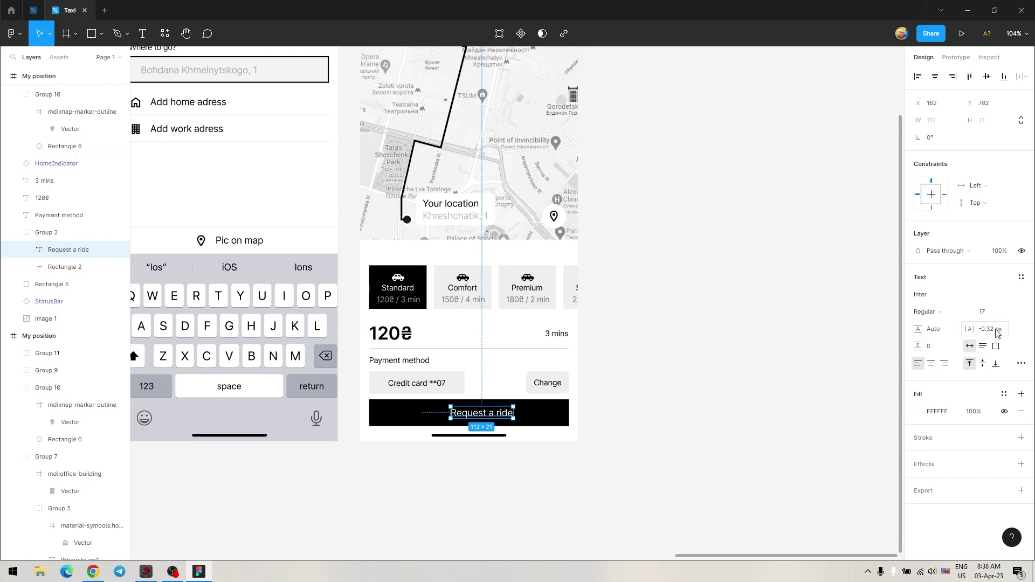
click(935, 76)
click(708, 353)
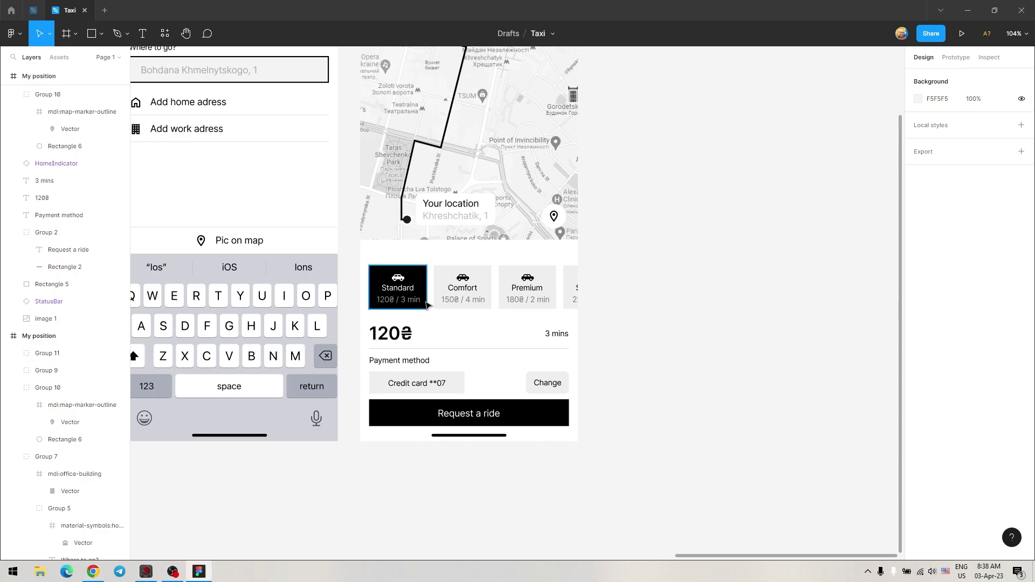
Step: Group the 120₴ price, 3 mins ETA and divider, then group the payment method row
click(397, 286)
click(571, 286)
click(391, 333)
shift+click(556, 336)
key(ctrl+g)
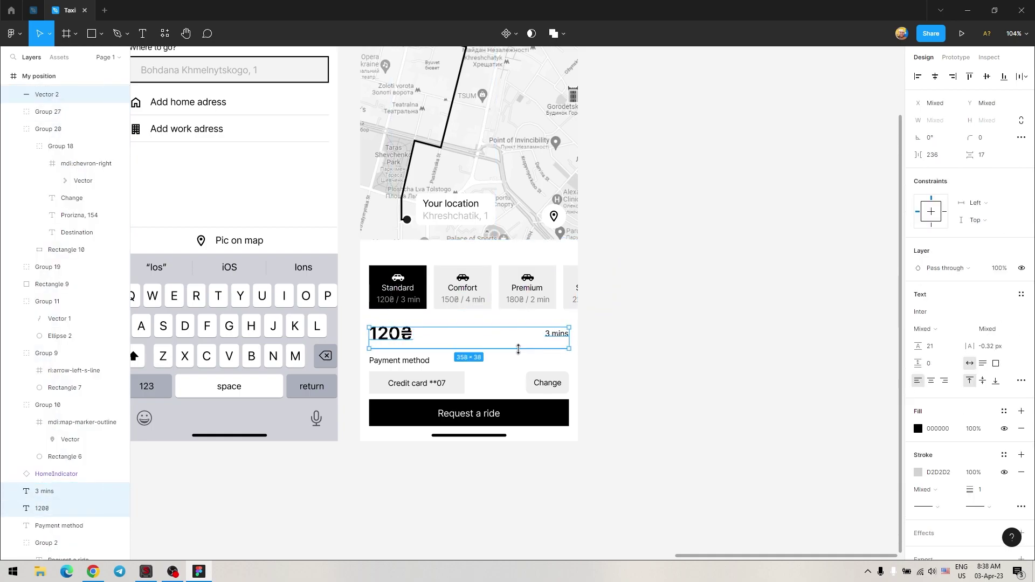
drag(366, 350, 571, 395)
key(ctrl+g)
Step: Group all card groups into one block, raise it about 23 px, and nudge Request a ride up
click(603, 283)
drag(603, 283, 555, 393)
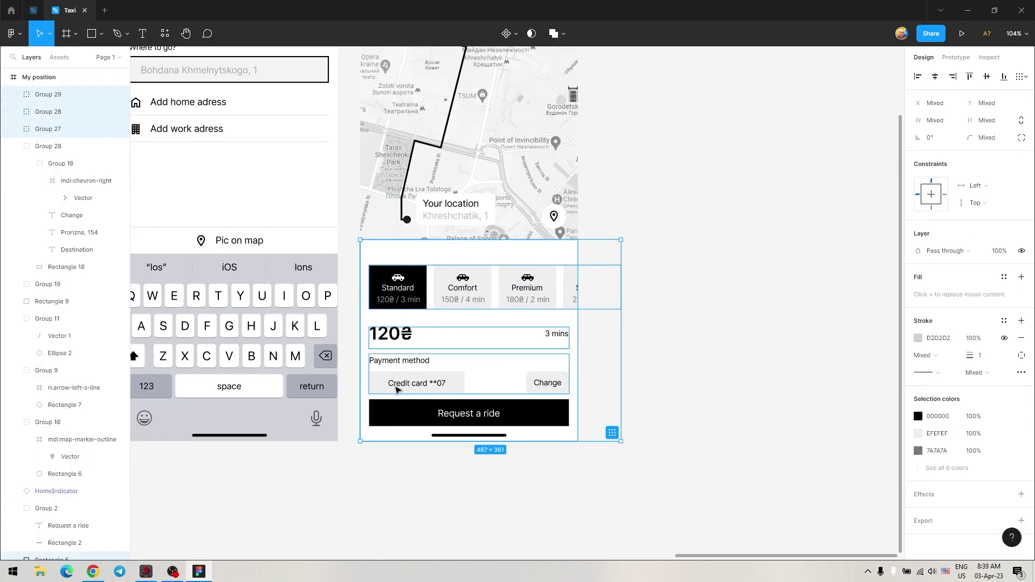
key(ctrl+g)
key(ctrl+z)
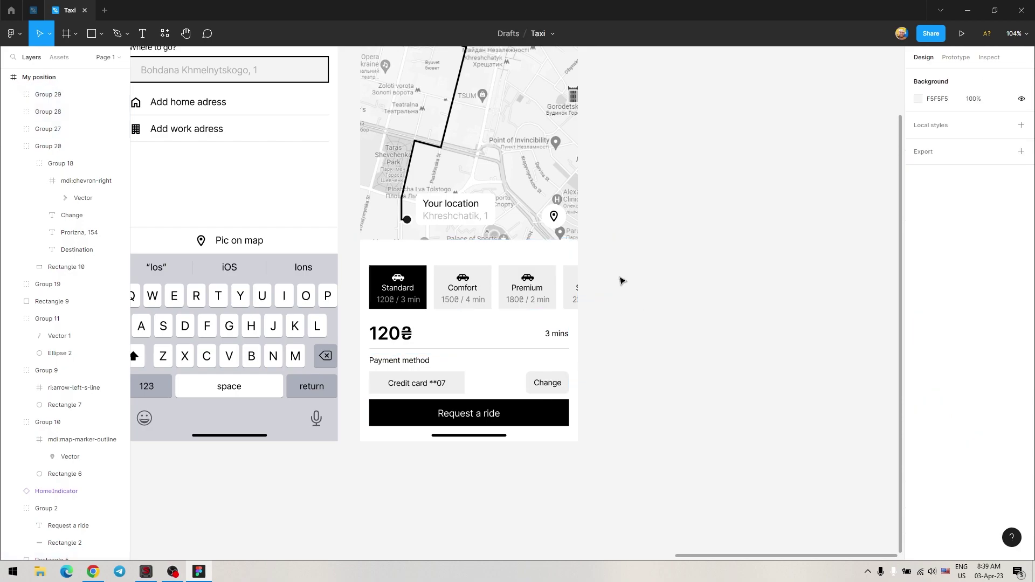
key(ctrl+g)
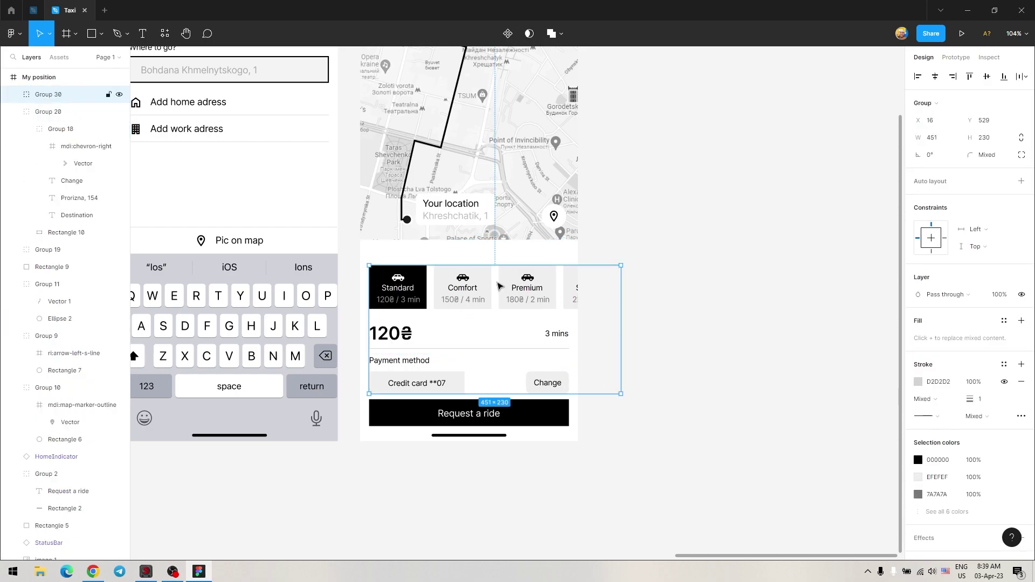
drag(488, 259, 488, 247)
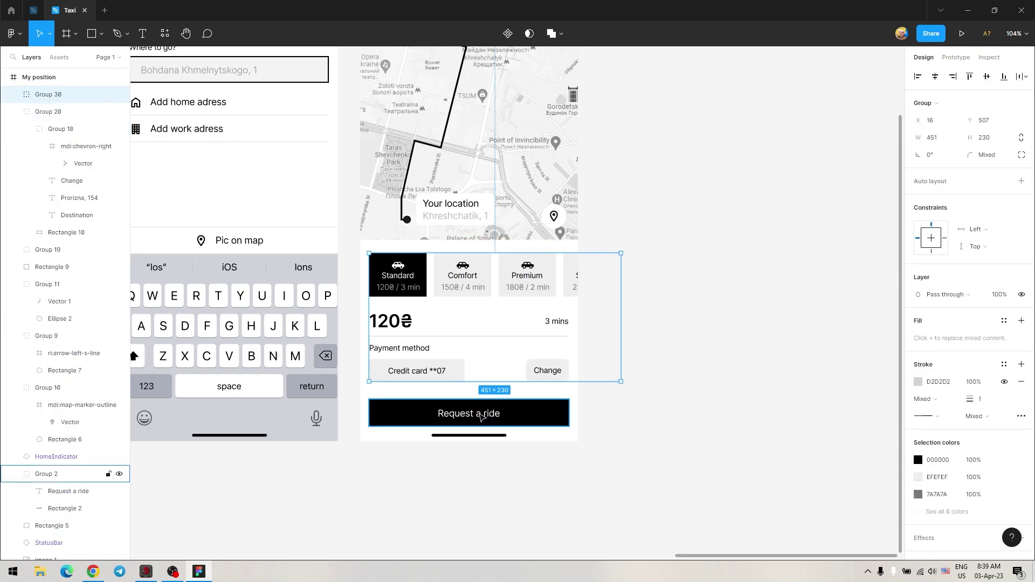
double_click(469, 413)
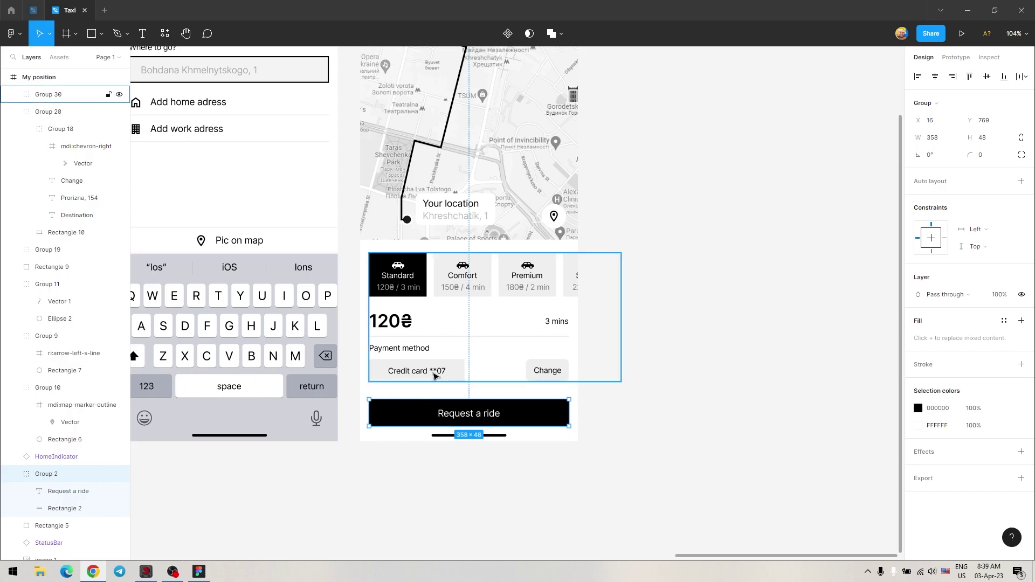
drag(469, 413, 469, 408)
key(Escape)
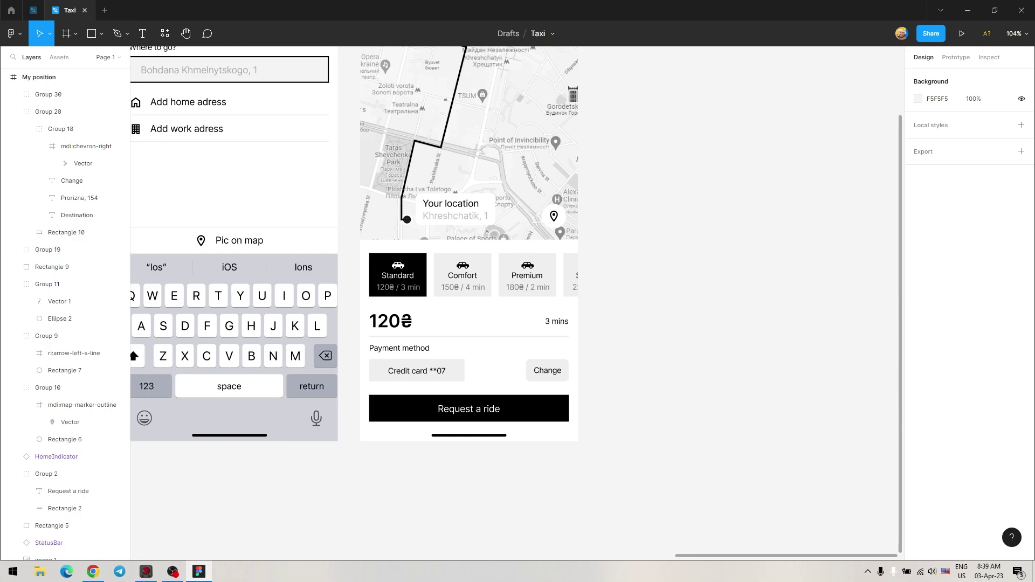
Step: Pan to the neighbouring screens and retitle the frames 'Where to go?' and 'Request a ride'
drag(319, 284, 442, 410)
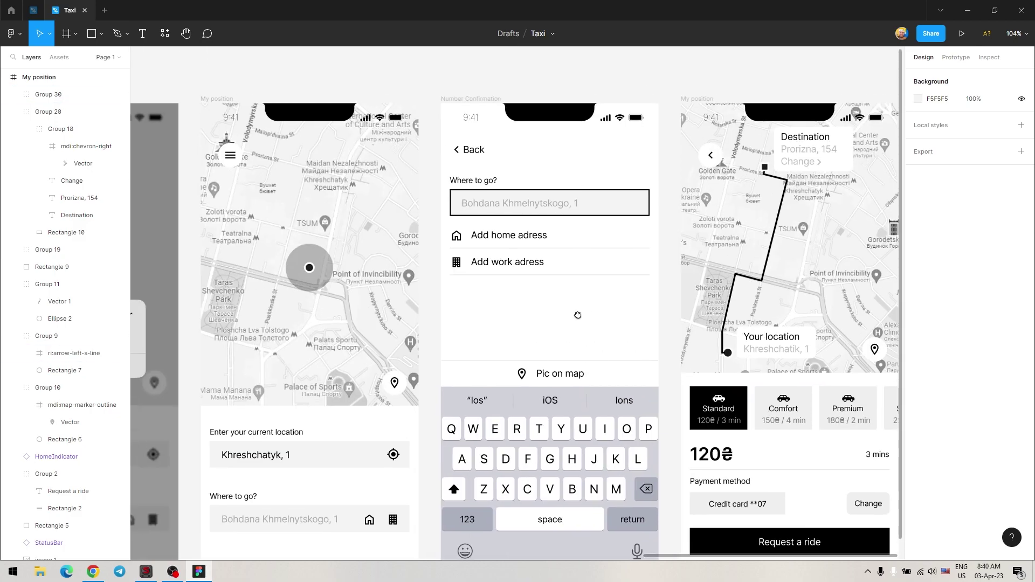
scroll(430, 321, left, 10)
scroll(418, 276, right, 5)
scroll(418, 276, right, 3)
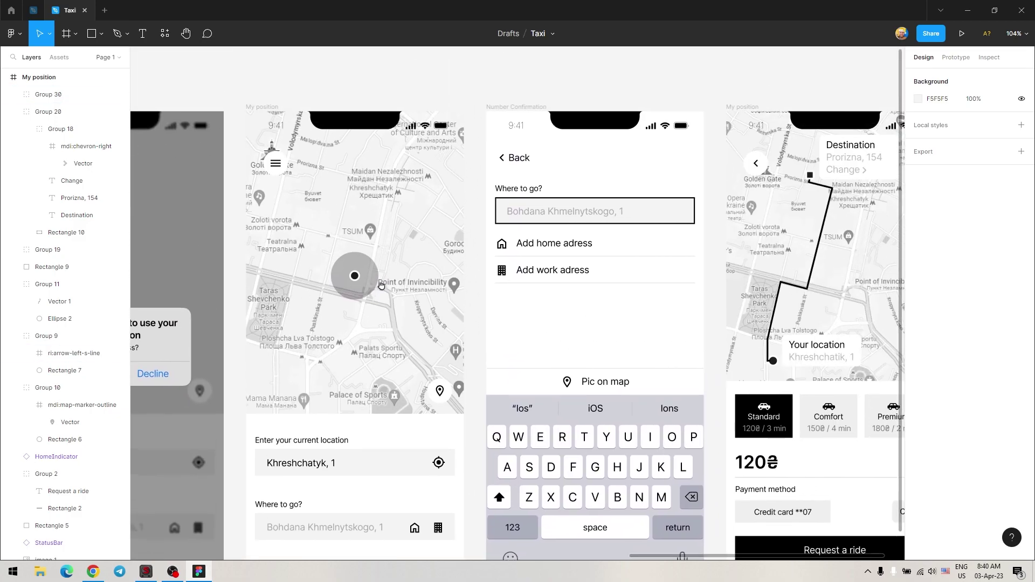
click(494, 97)
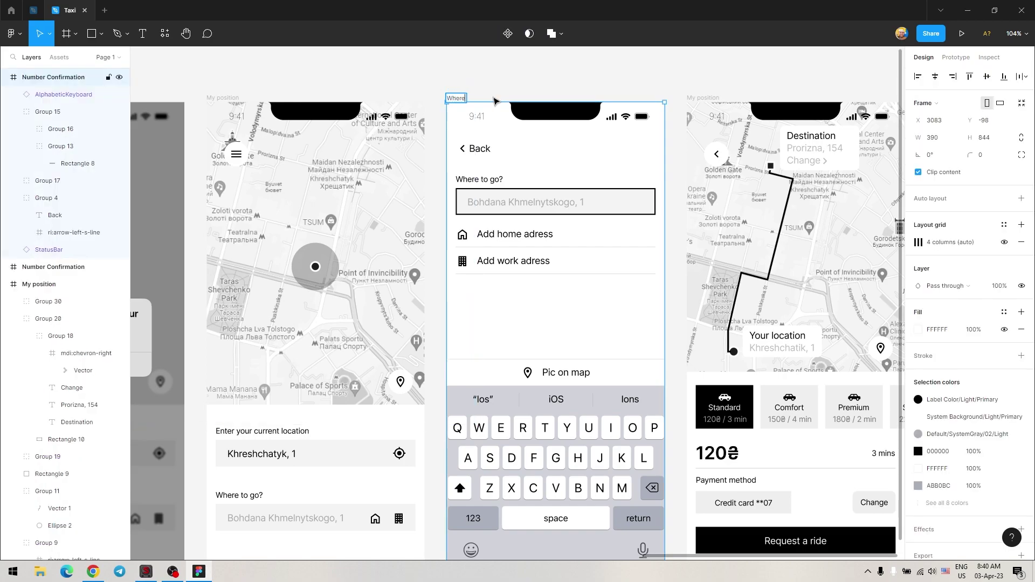
scroll(494, 100, right, 5)
click(518, 93)
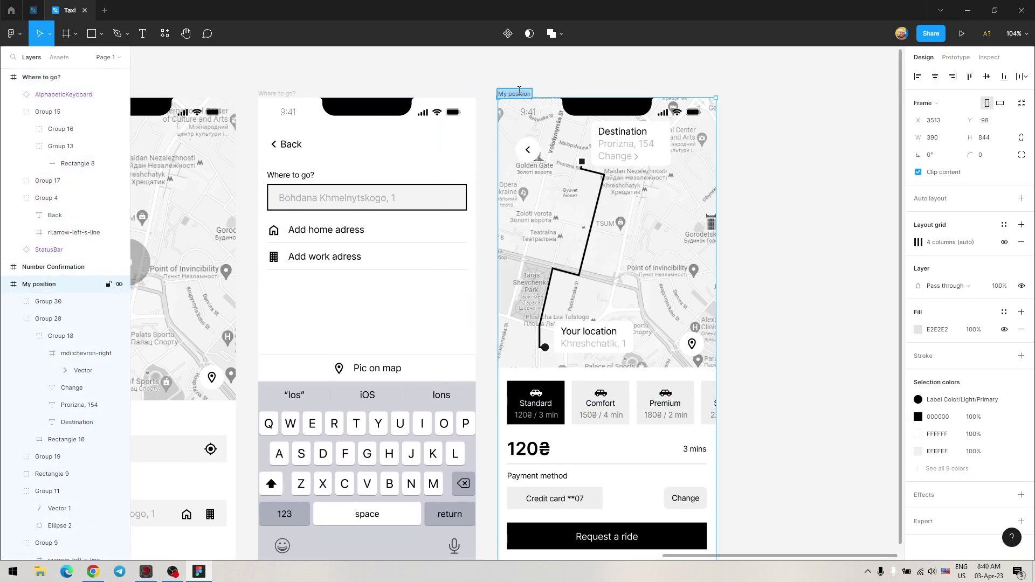